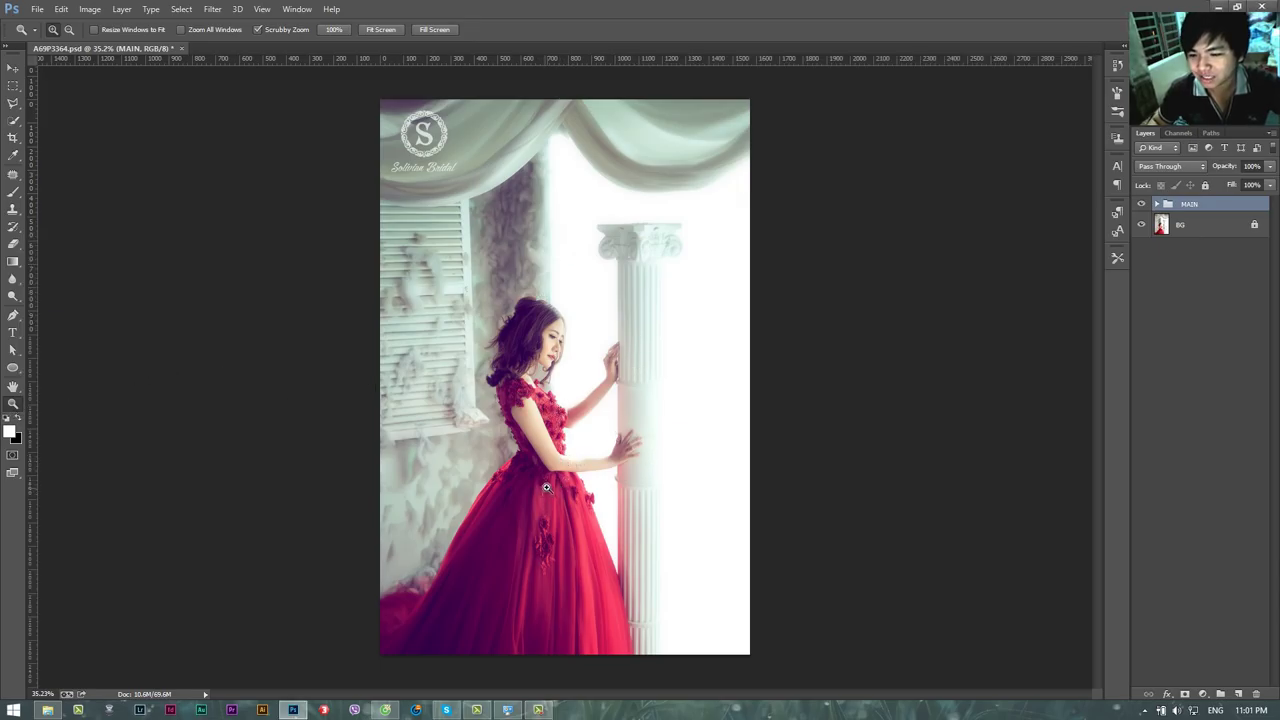
Close the Cốc Cốc browser window from its taskbar menu
right_click(385, 710)
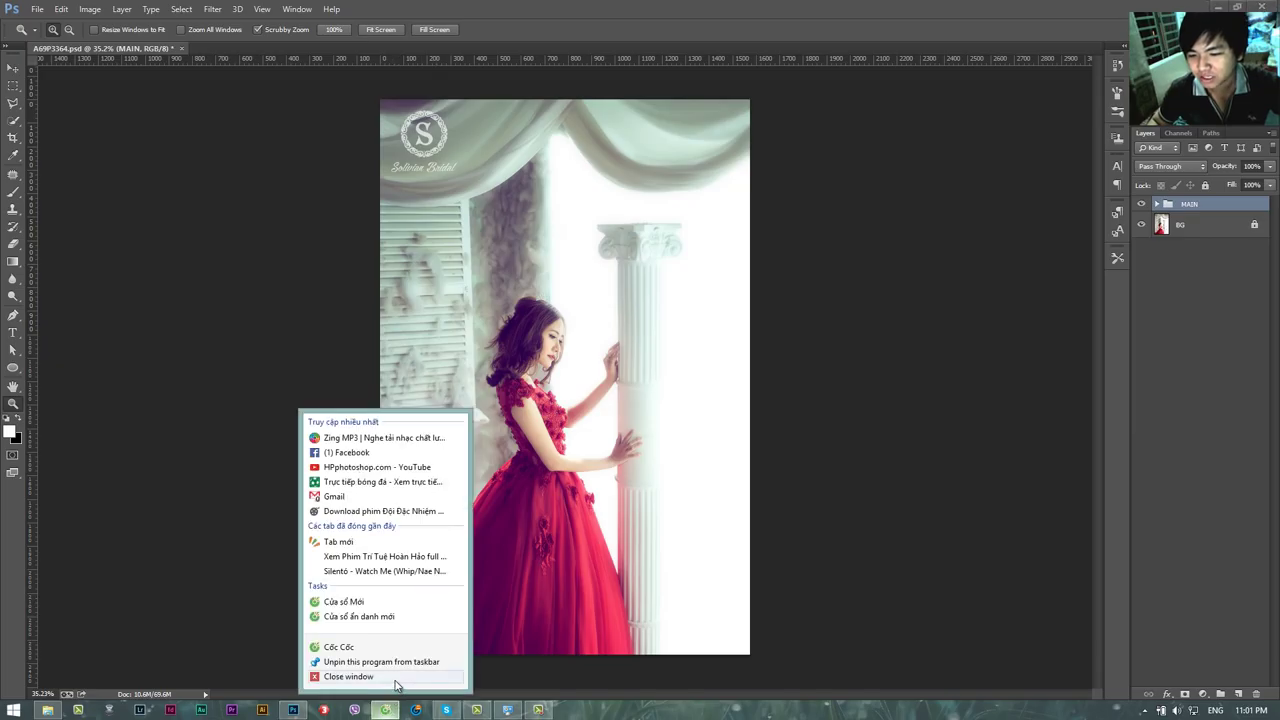
click(385, 710)
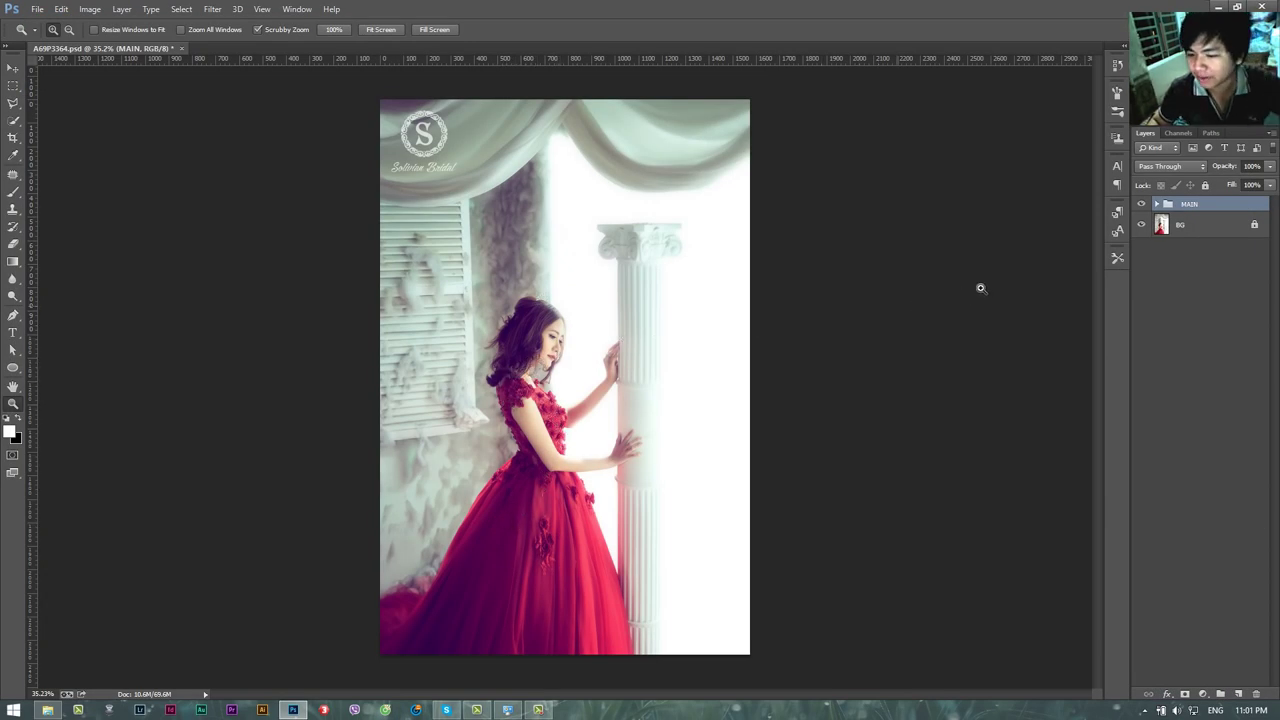
right_click(507, 710)
click(480, 680)
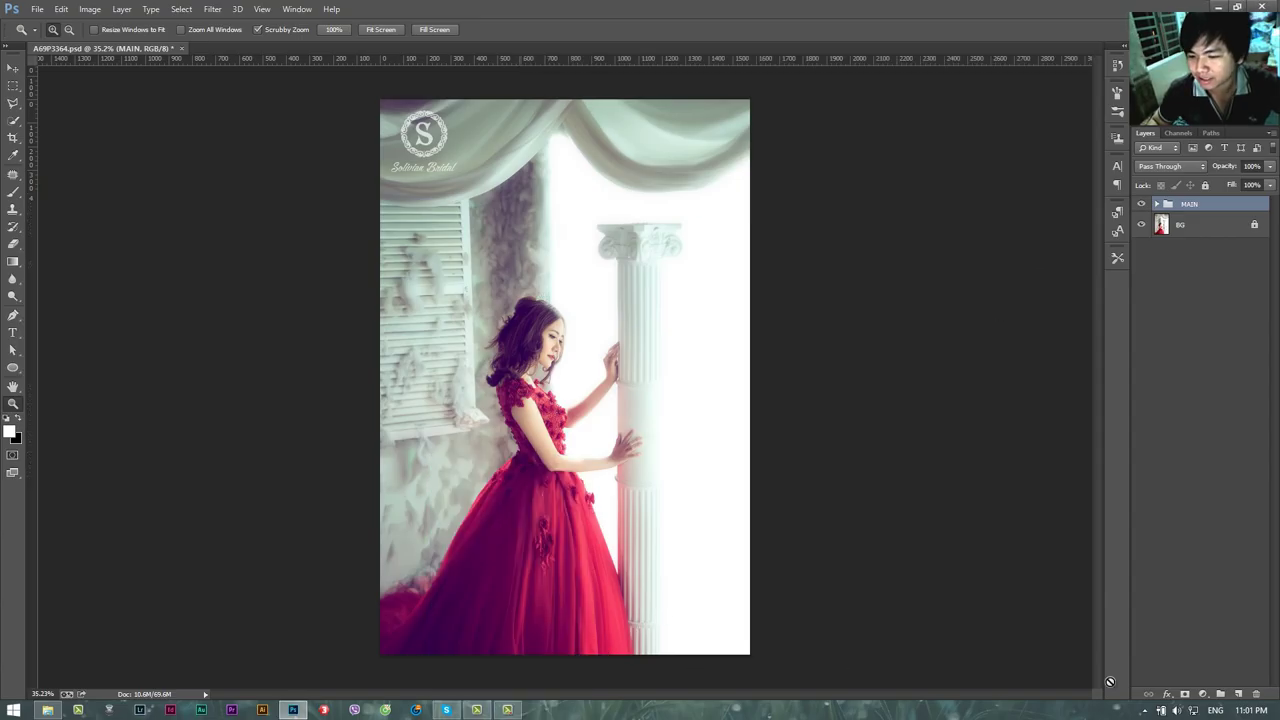
Exit the red background app from the hidden-icons tray
click(1145, 710)
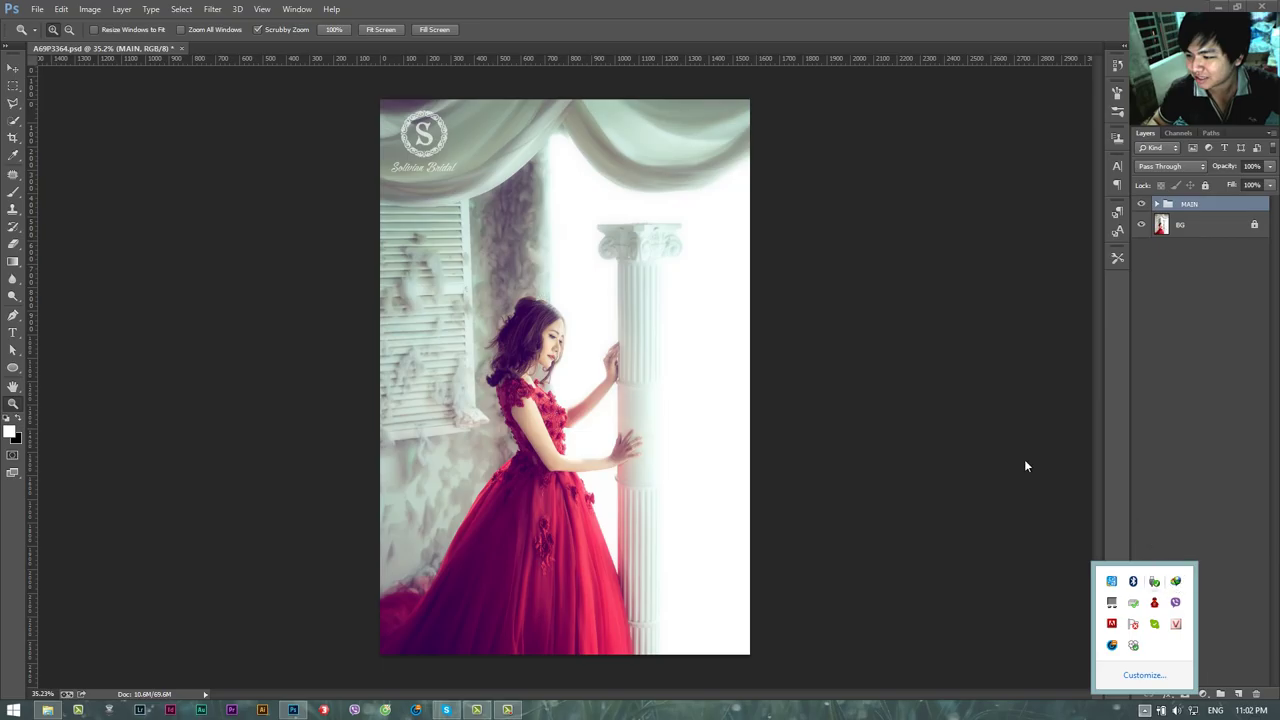
right_click(1154, 602)
click(1112, 676)
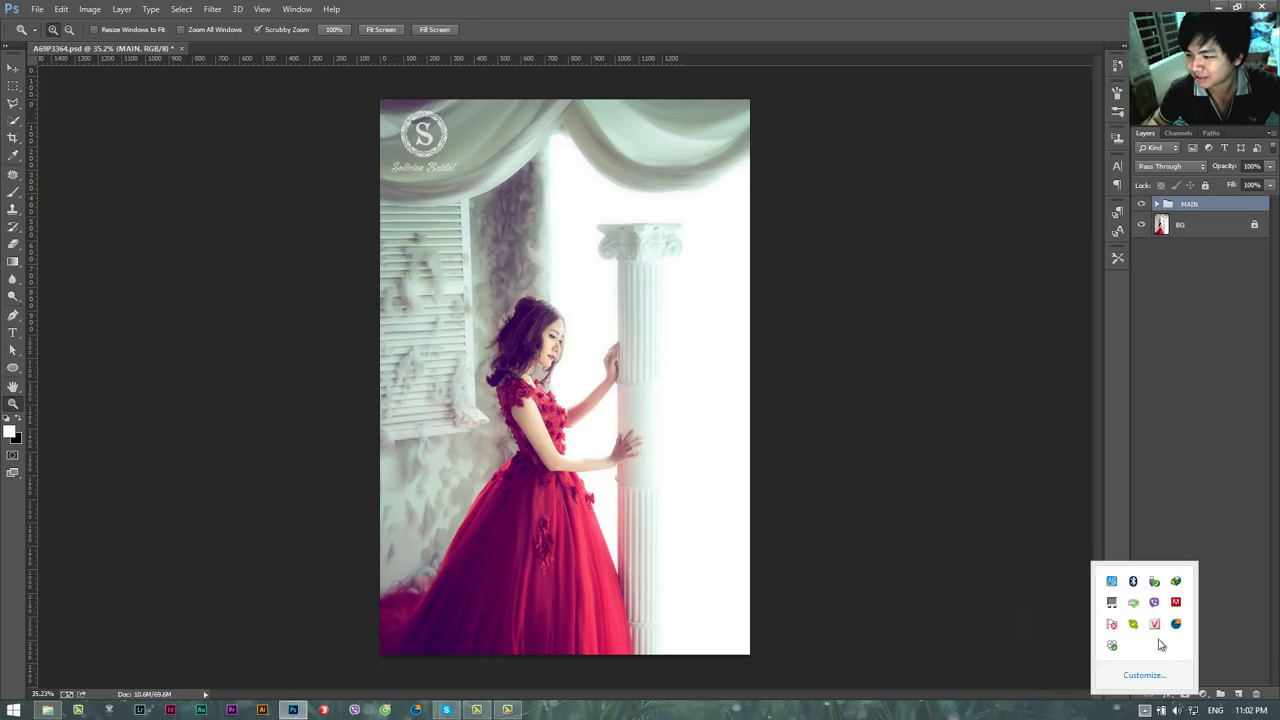
click(863, 435)
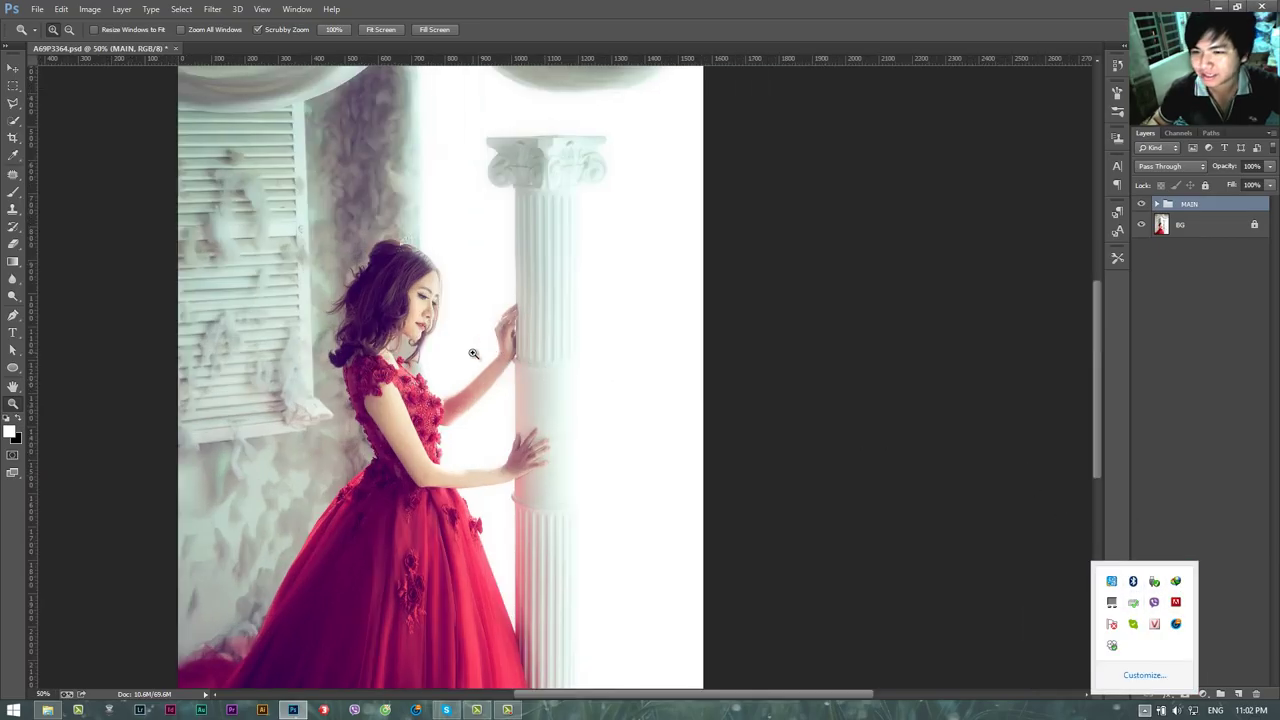
Fit the whole photo on screen and toggle MAIN's visibility to compare original and edited
click(474, 354)
alt+click(609, 301)
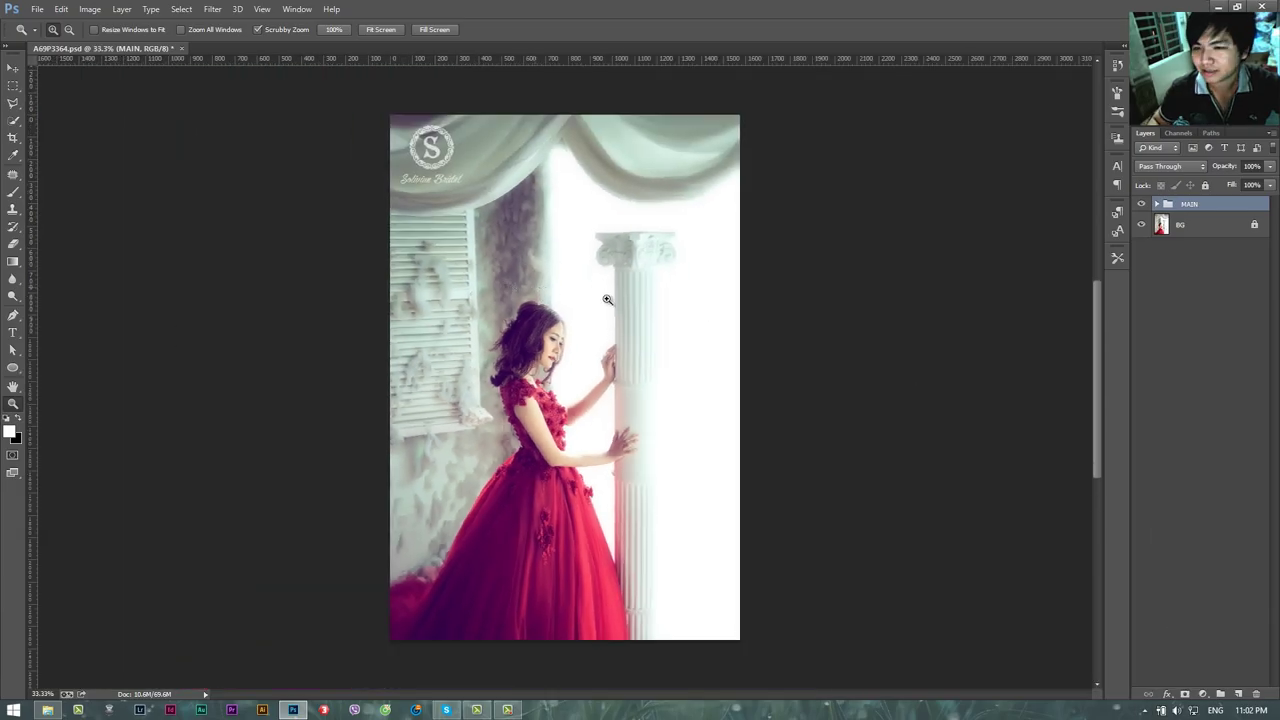
click(1141, 204)
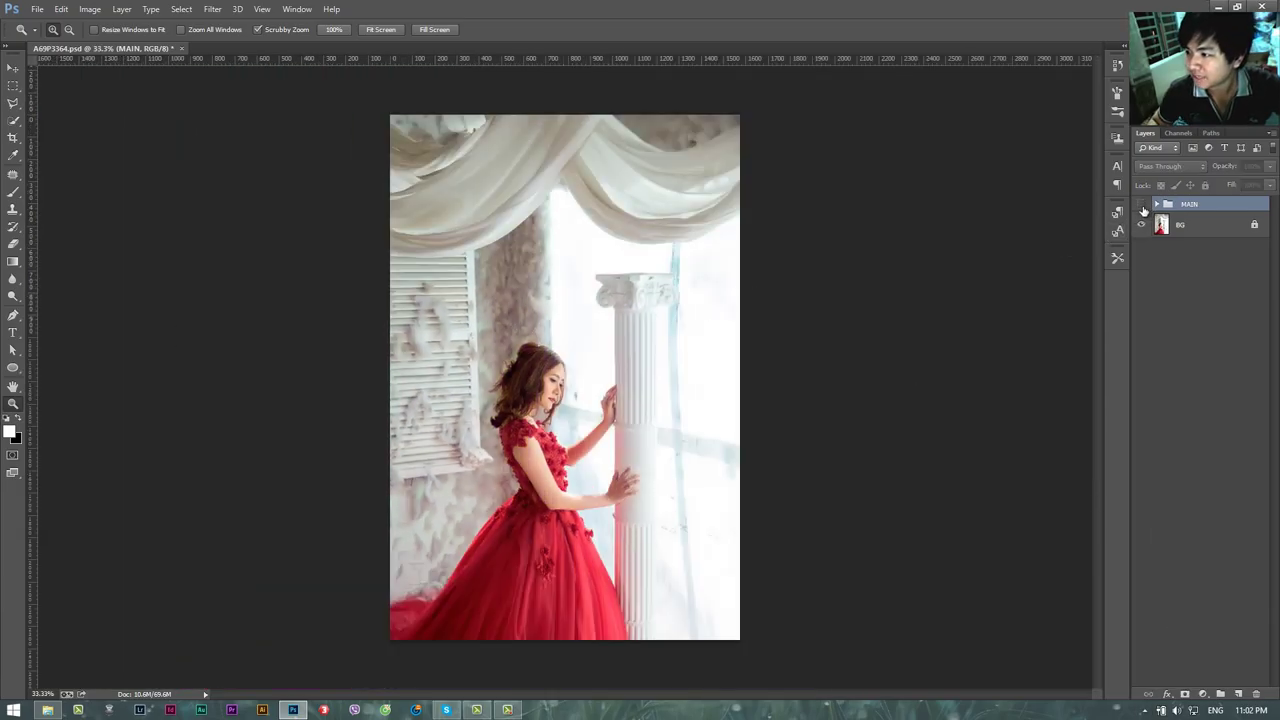
click(1141, 204)
click(1141, 204)
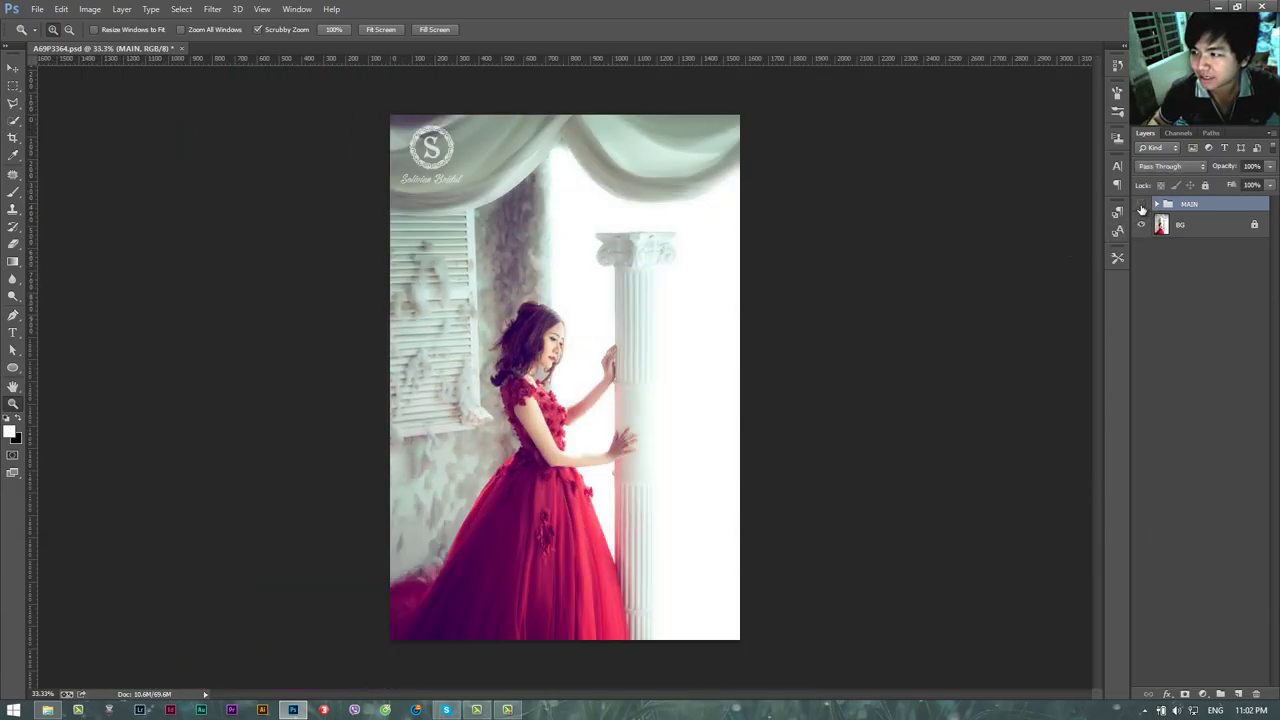
click(1141, 204)
click(1141, 204)
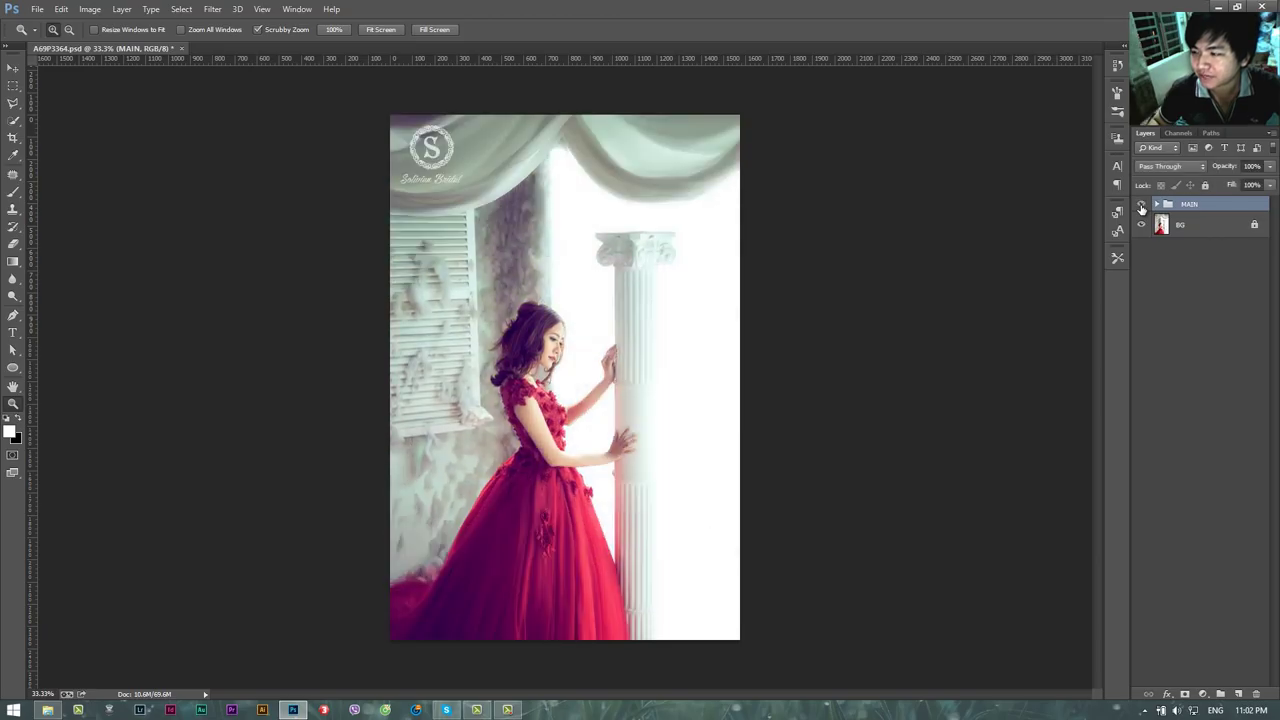
Finish the before/after comparison with MAIN visible, then expand MAIN to show merge, WB and EFFECT
click(1141, 205)
click(1141, 205)
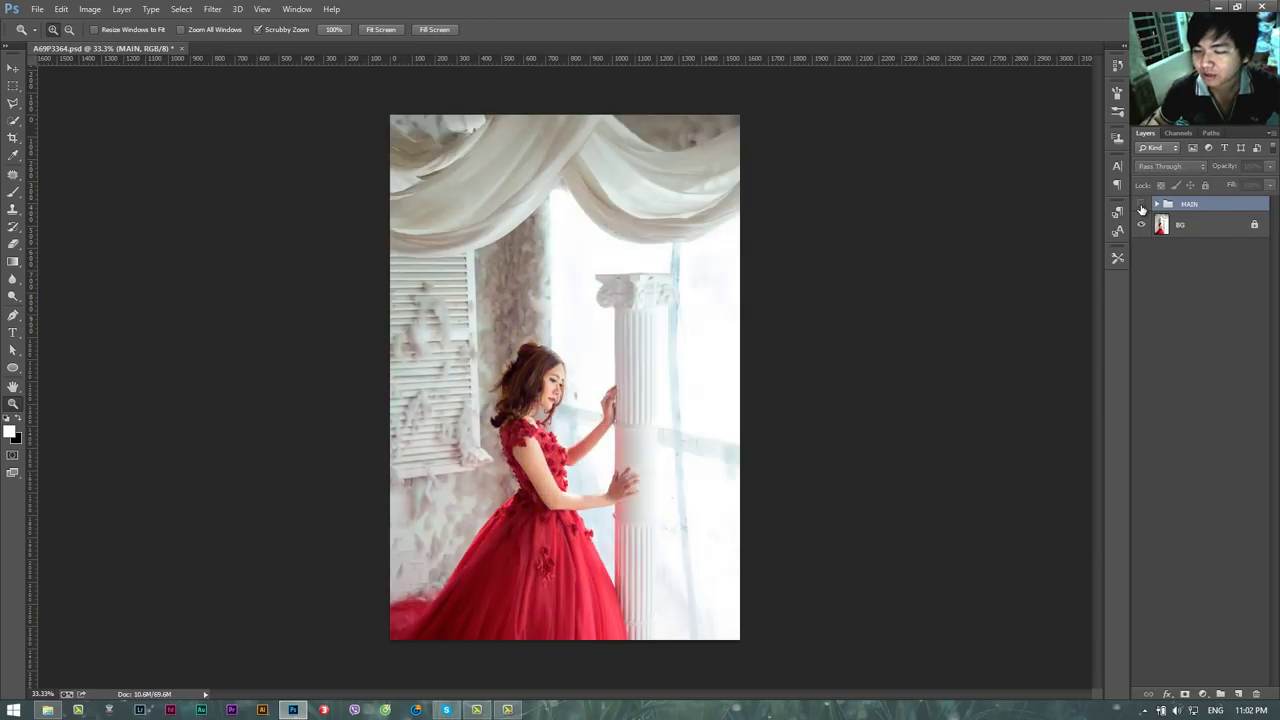
click(1141, 205)
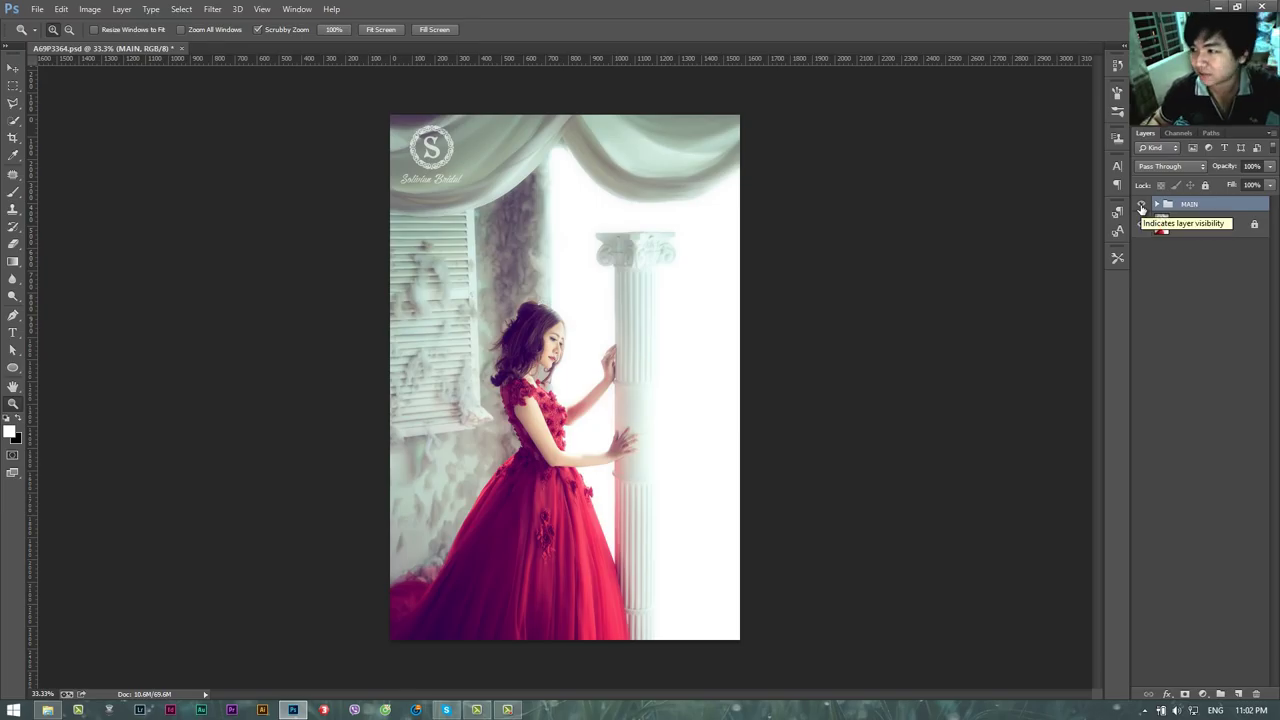
click(1141, 205)
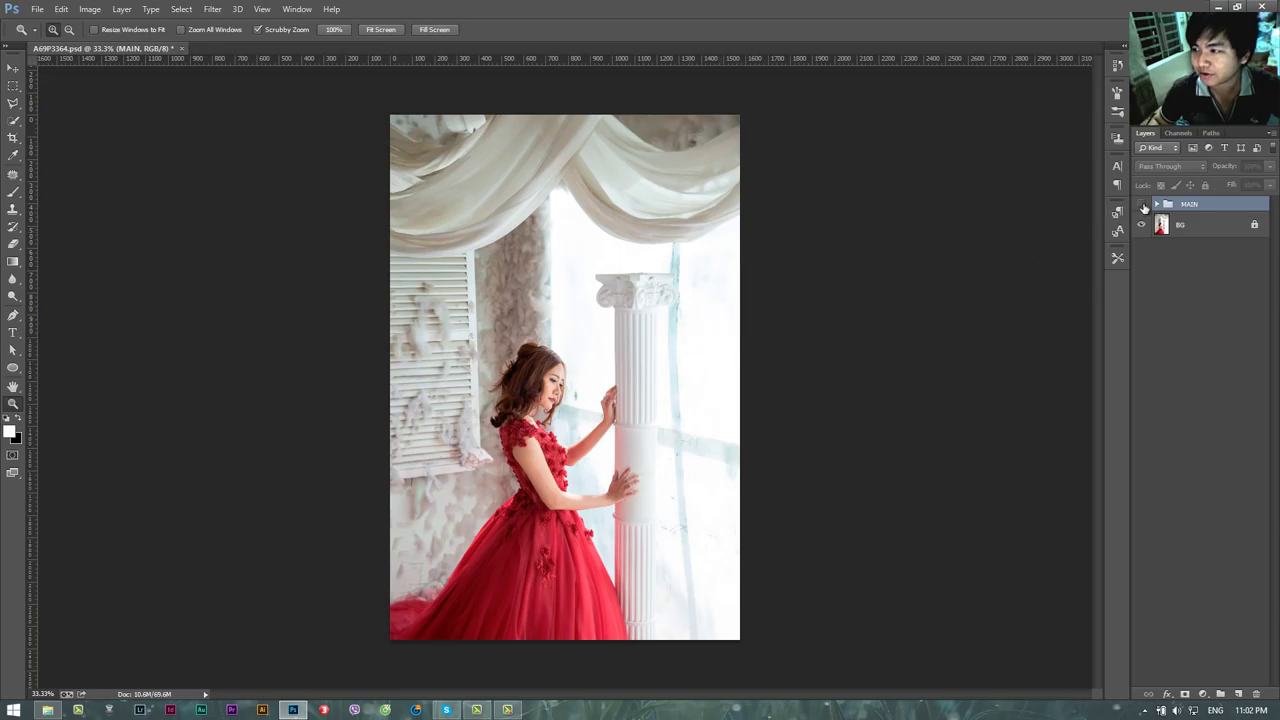
click(1144, 206)
click(1144, 206)
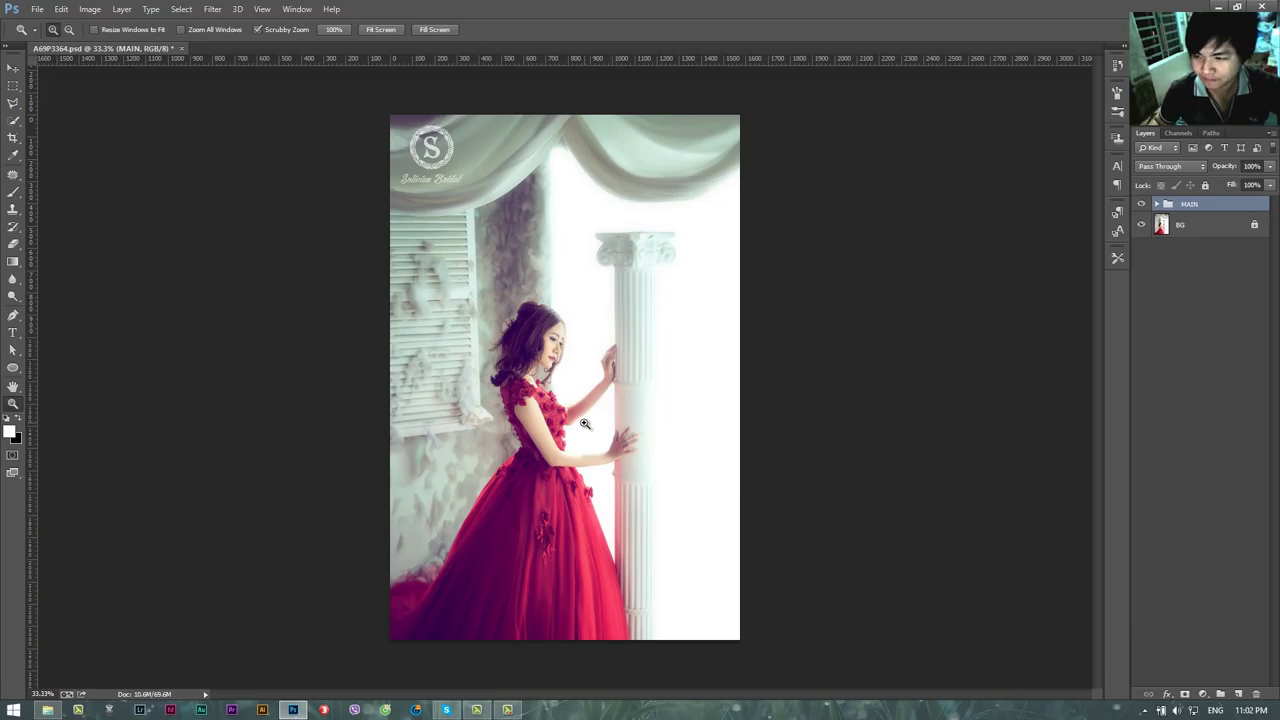
click(1157, 204)
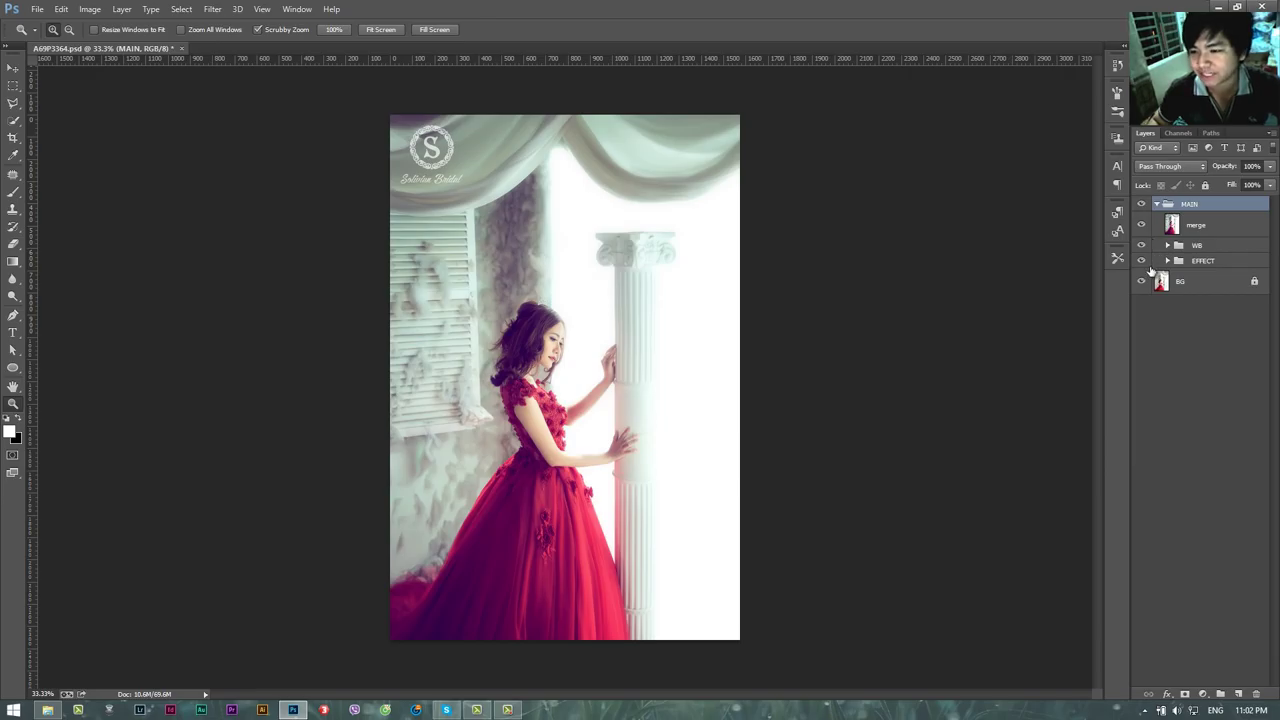
Hide the merge layer, expand the WB and EFFECT groups, and collapse the light group
click(1141, 225)
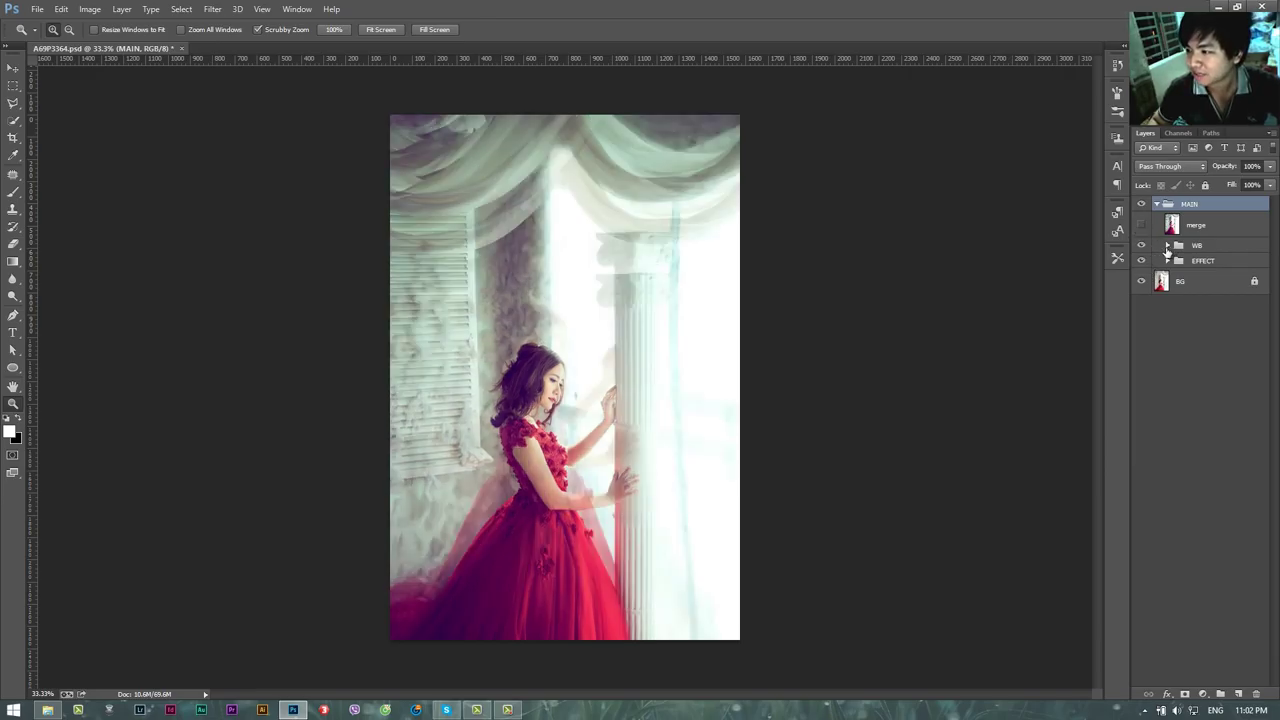
click(1167, 245)
click(1167, 364)
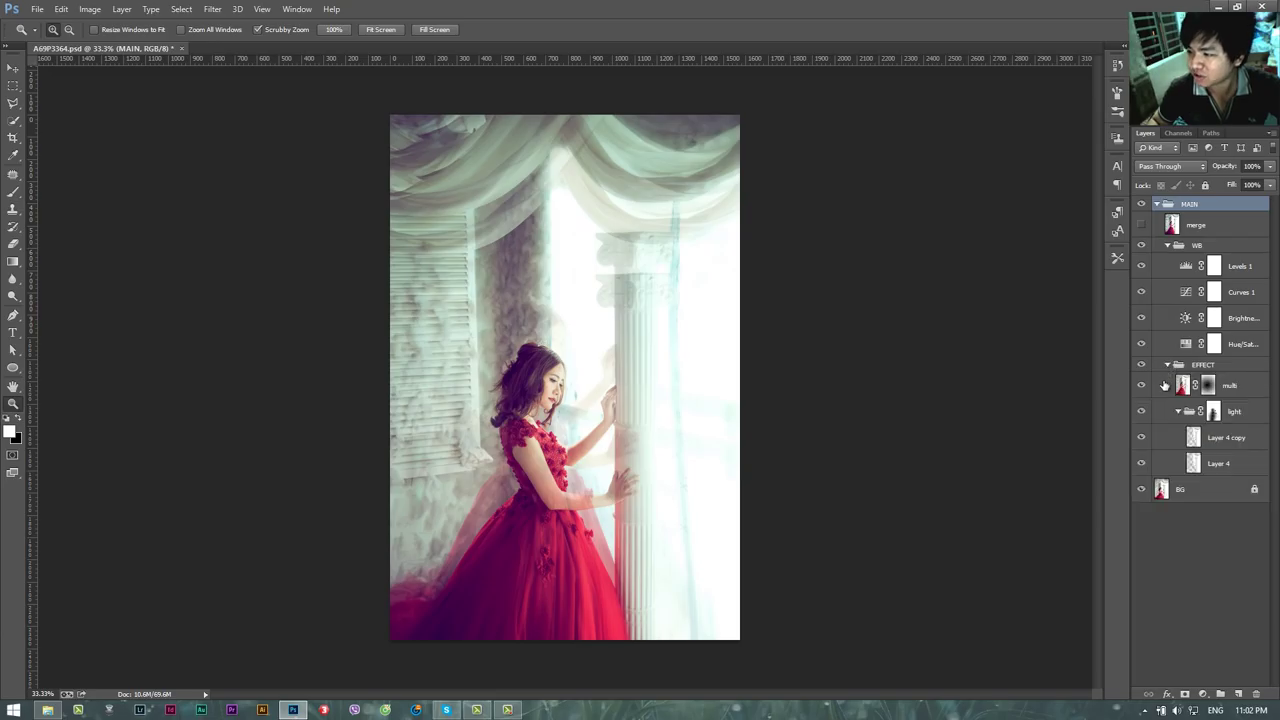
click(1178, 411)
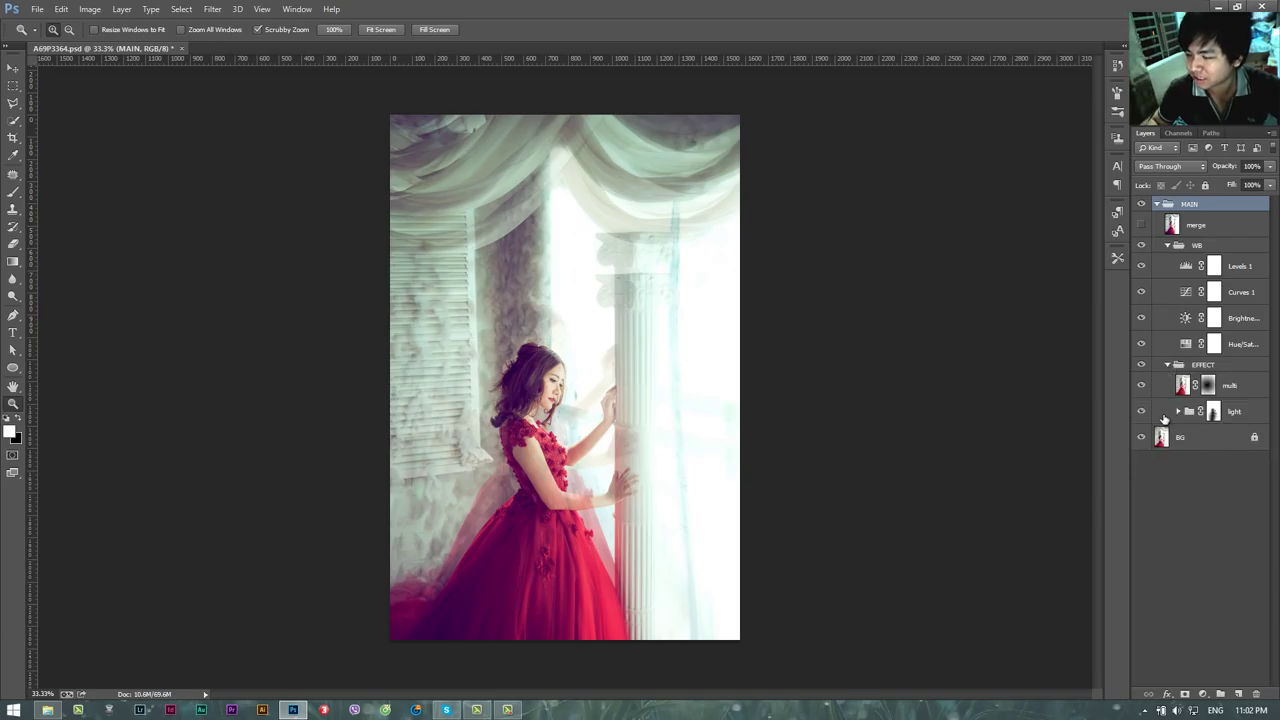
Toggle the light layer to compare the glow, then show the History panel
click(1141, 411)
click(1142, 412)
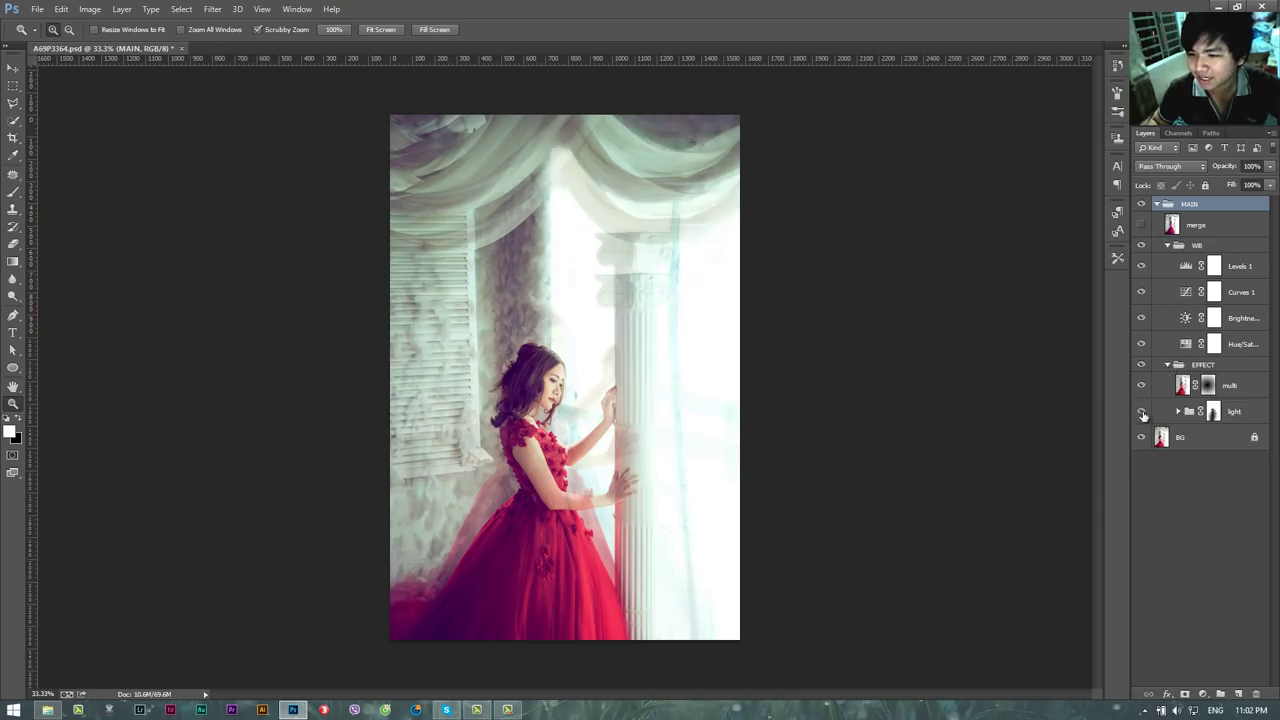
click(1142, 412)
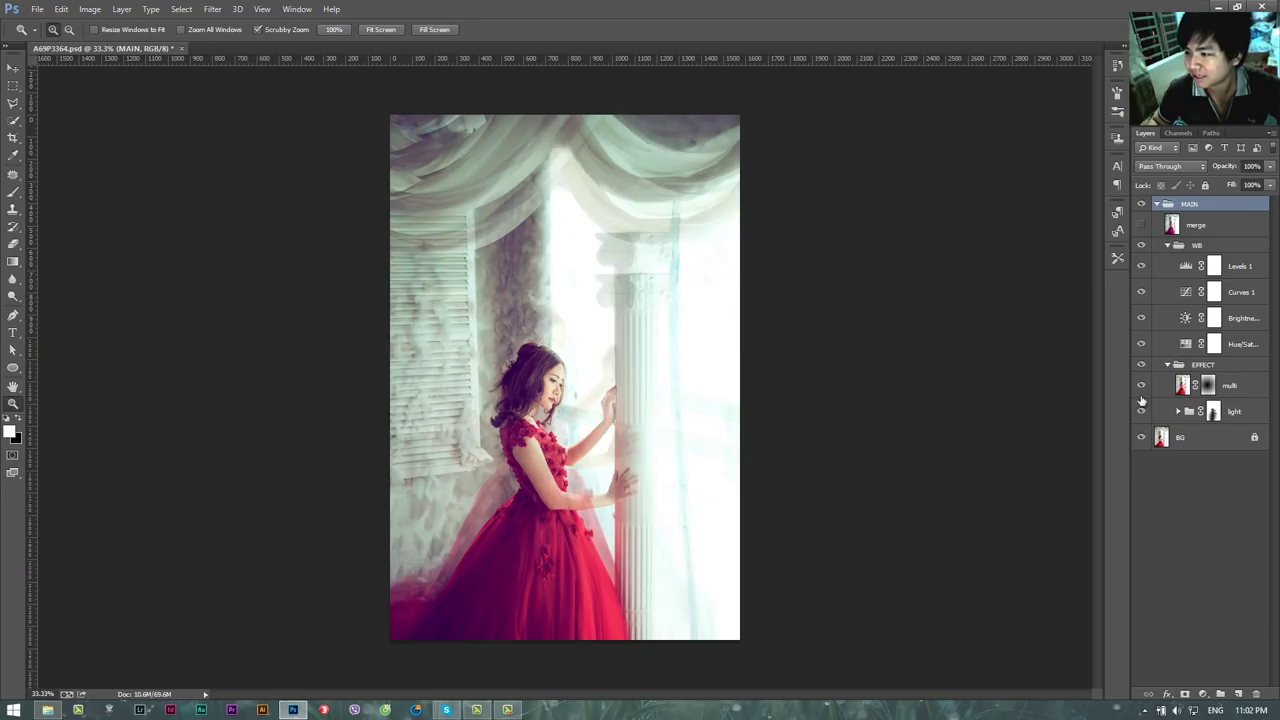
click(1142, 411)
click(1142, 412)
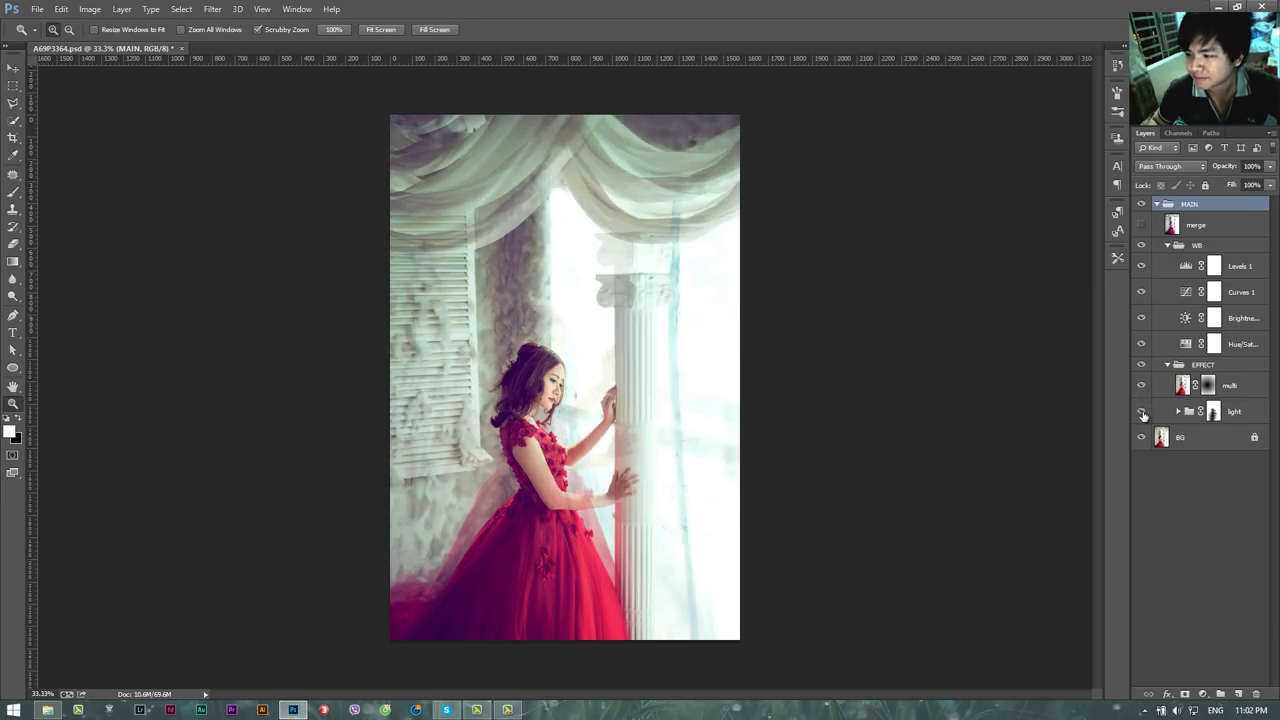
click(1142, 412)
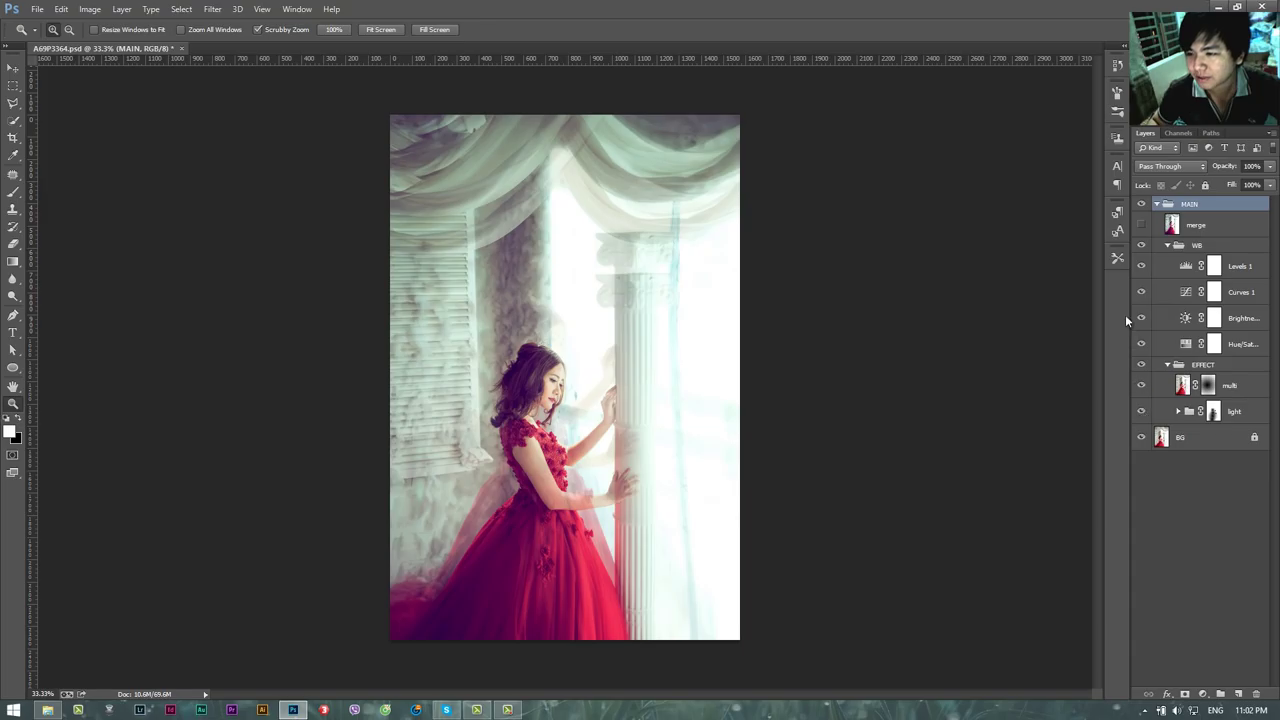
click(1117, 66)
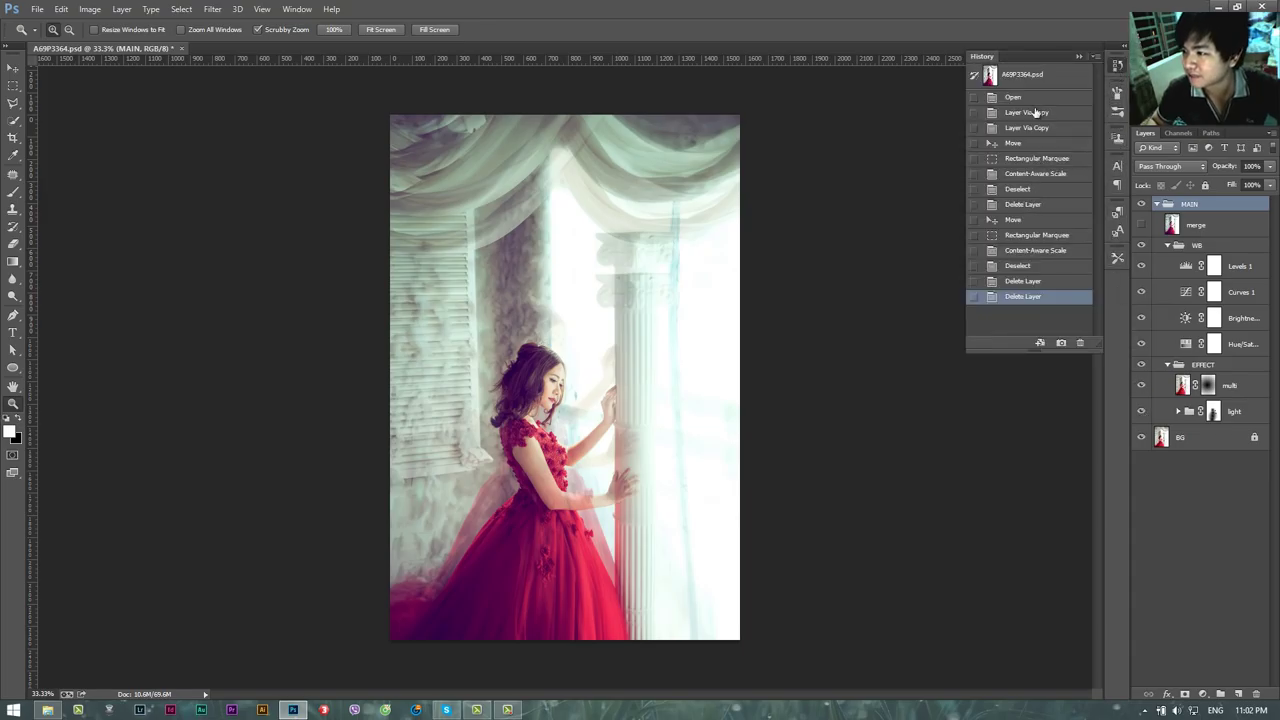
Revert to the opening History snapshot, hide the merge layer and toggle EFFECT to compare
click(1030, 78)
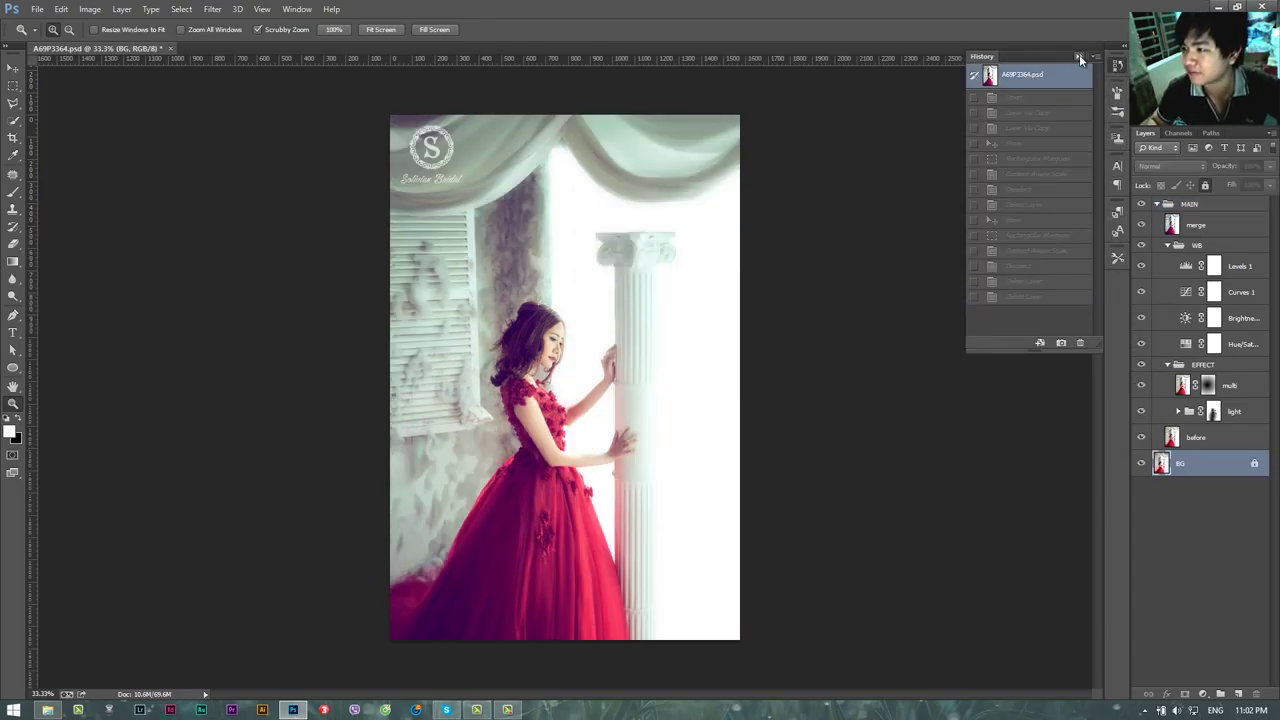
click(1079, 56)
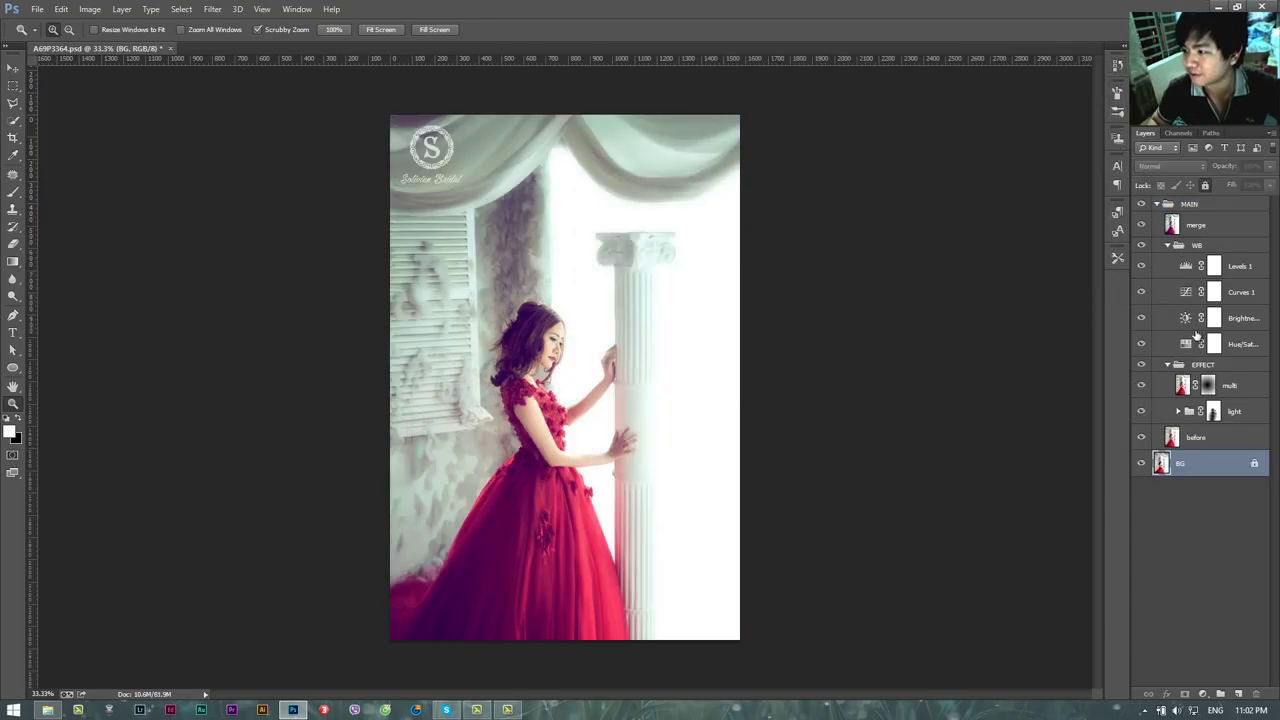
click(1167, 246)
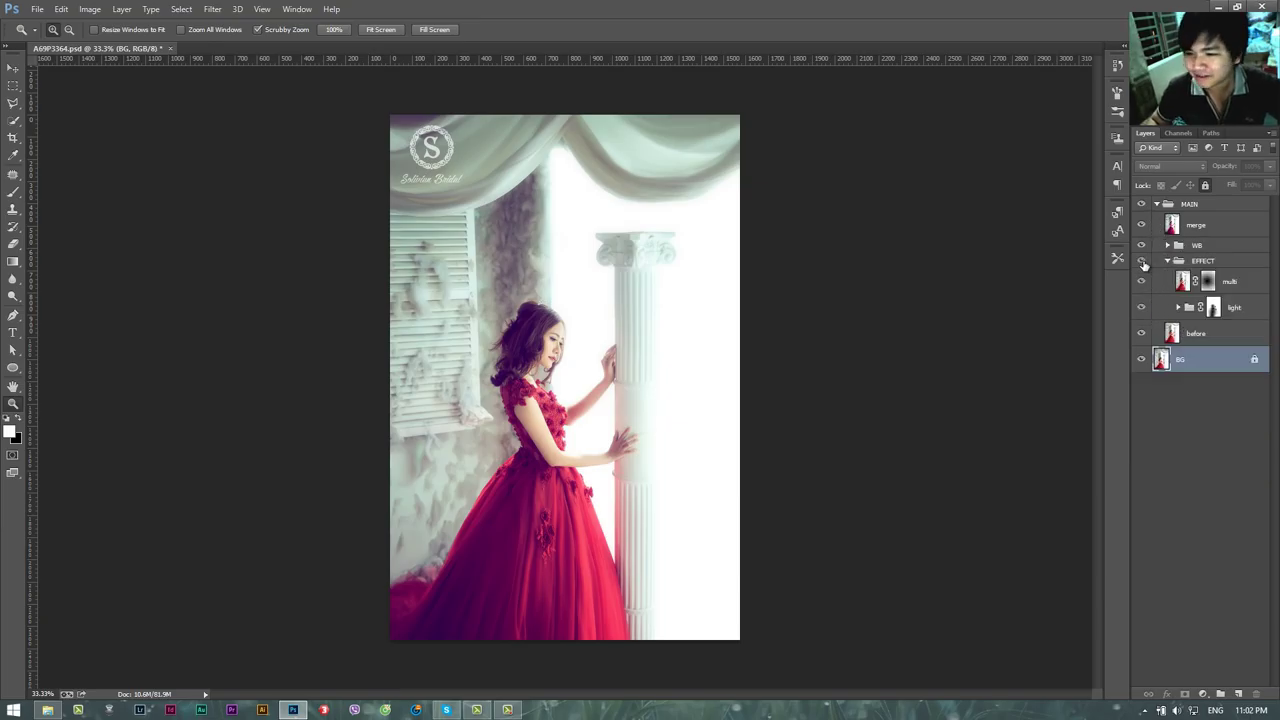
click(1141, 224)
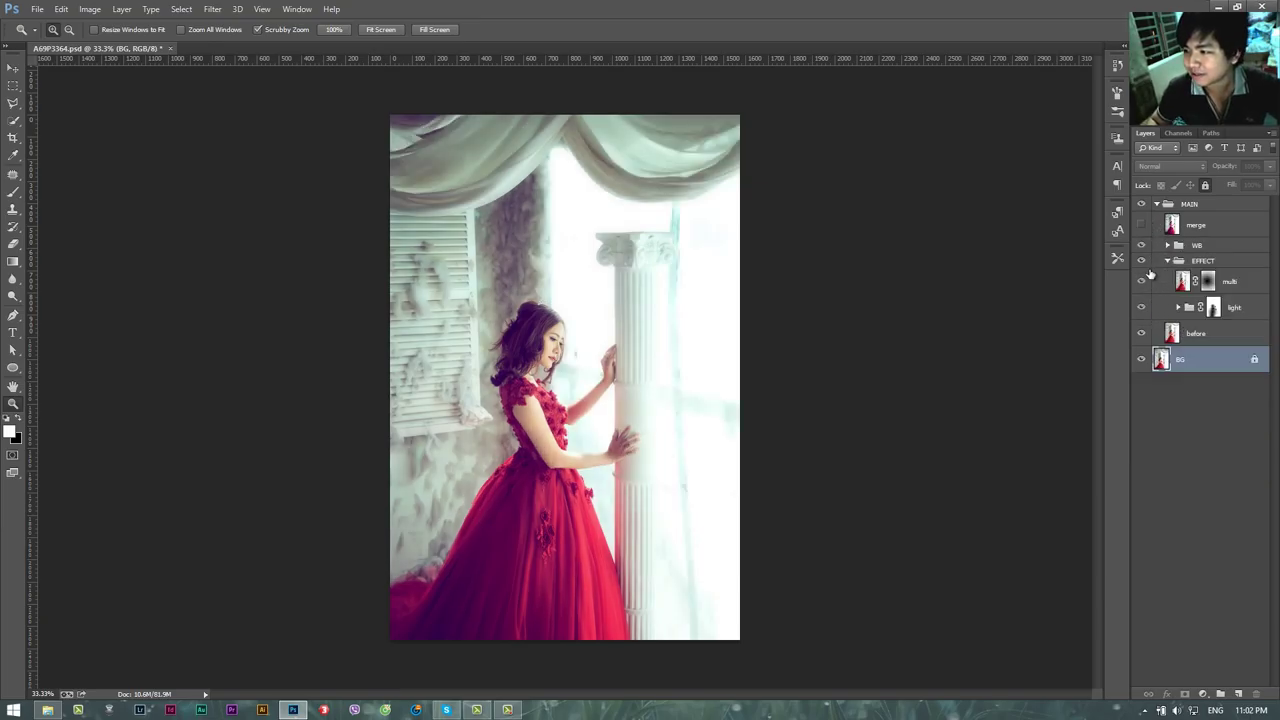
click(1141, 261)
click(1141, 261)
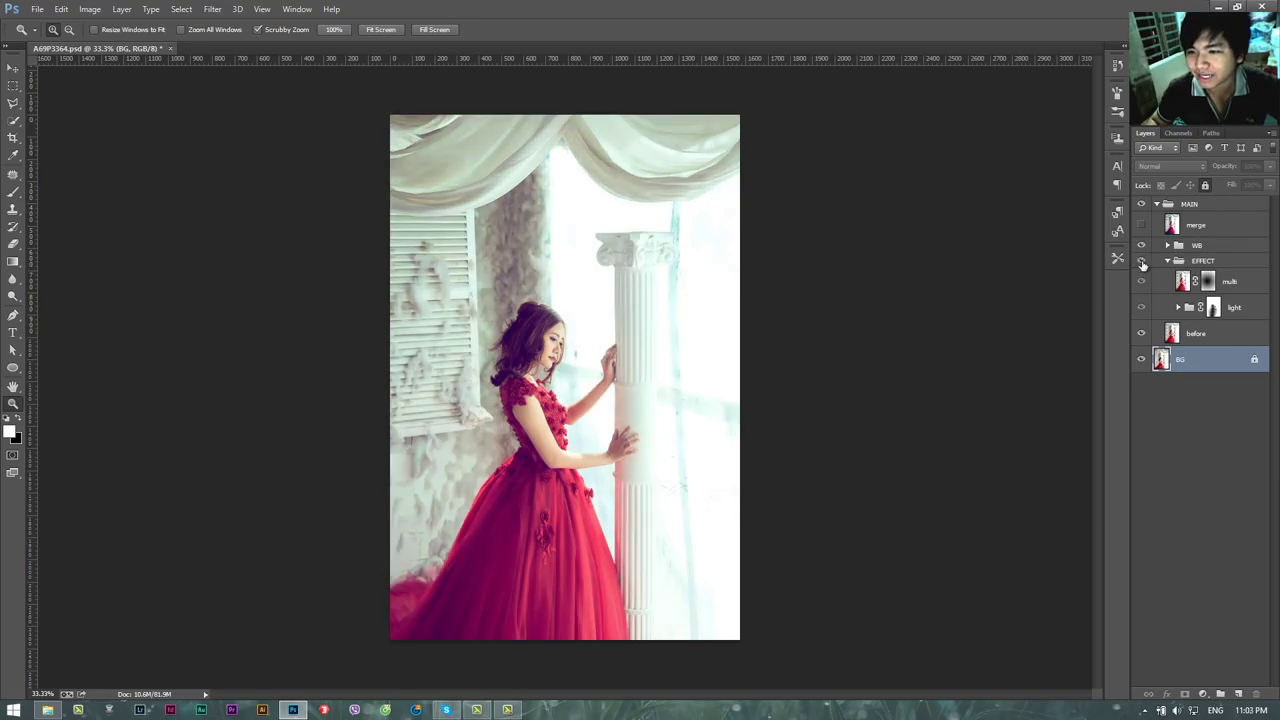
click(1141, 261)
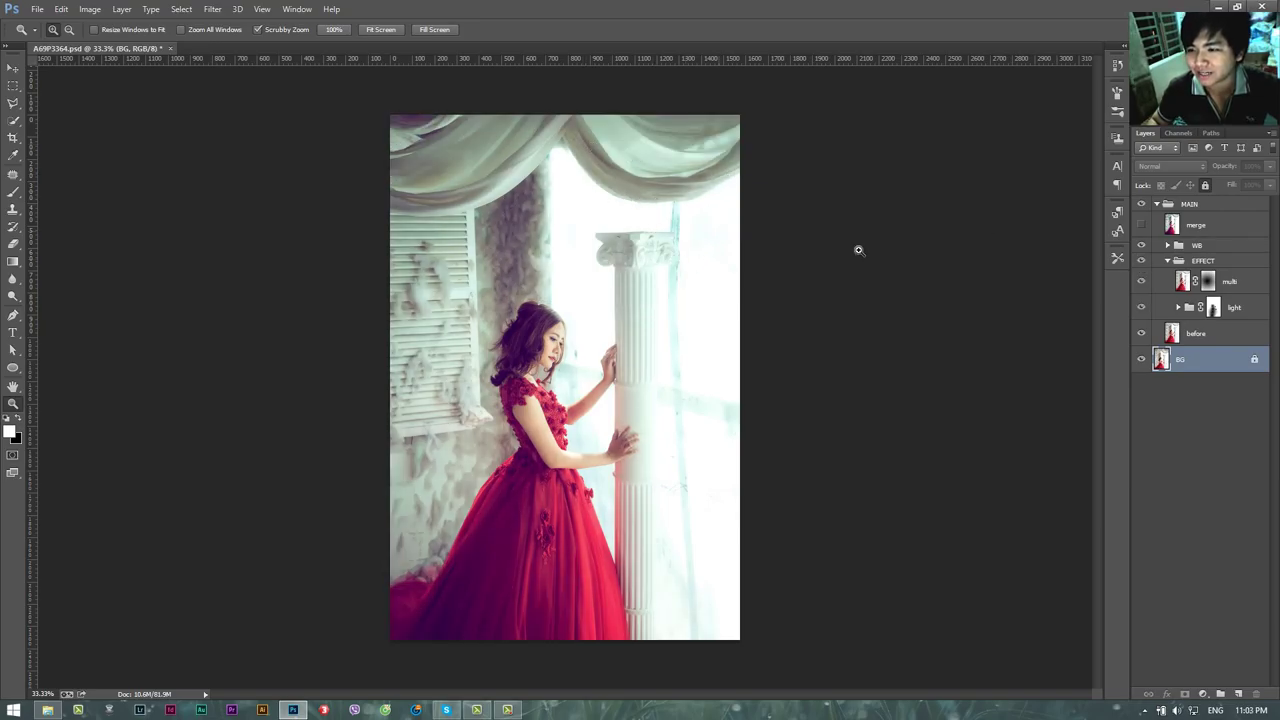
Toggle the light effect on and off to judge its glow
click(1141, 308)
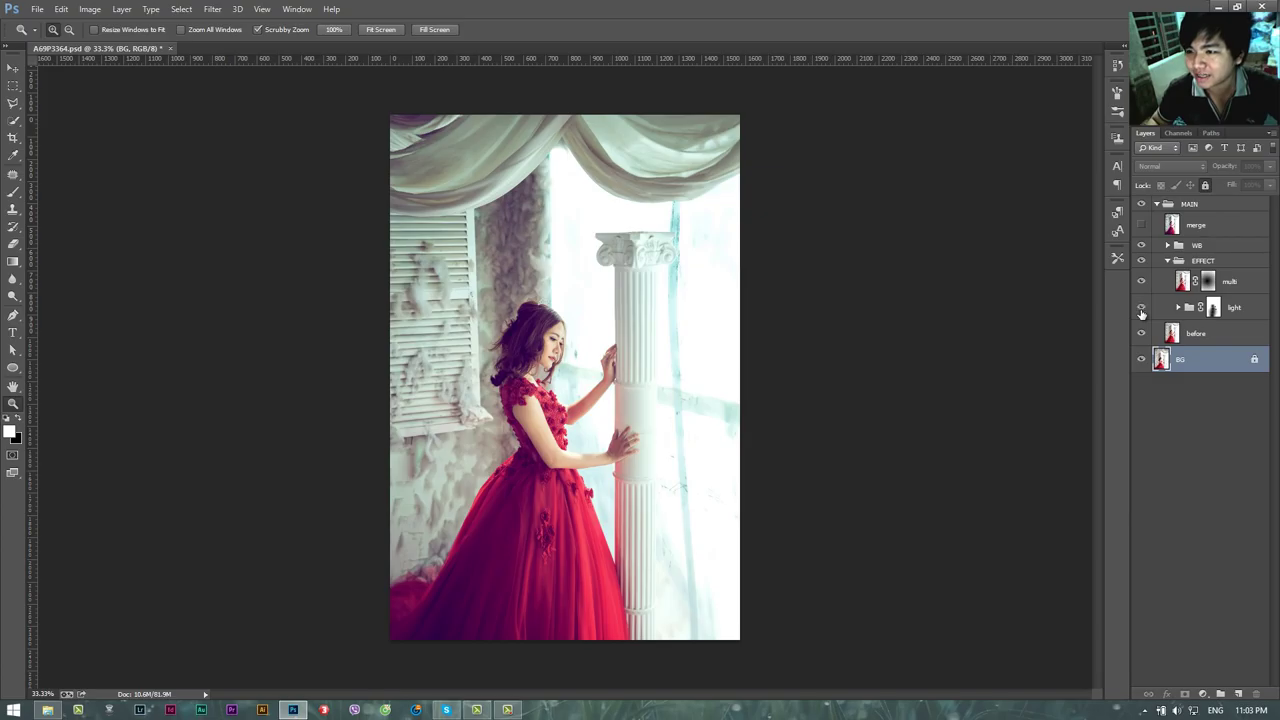
click(1141, 308)
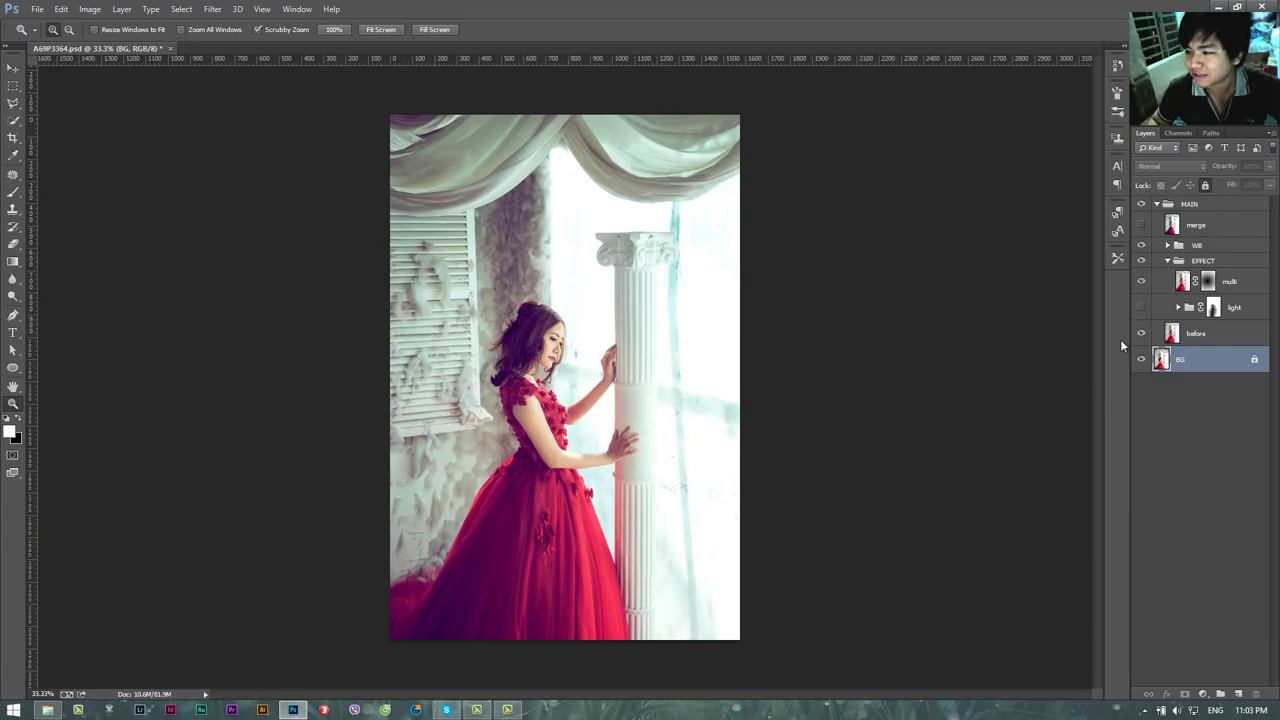
click(1141, 308)
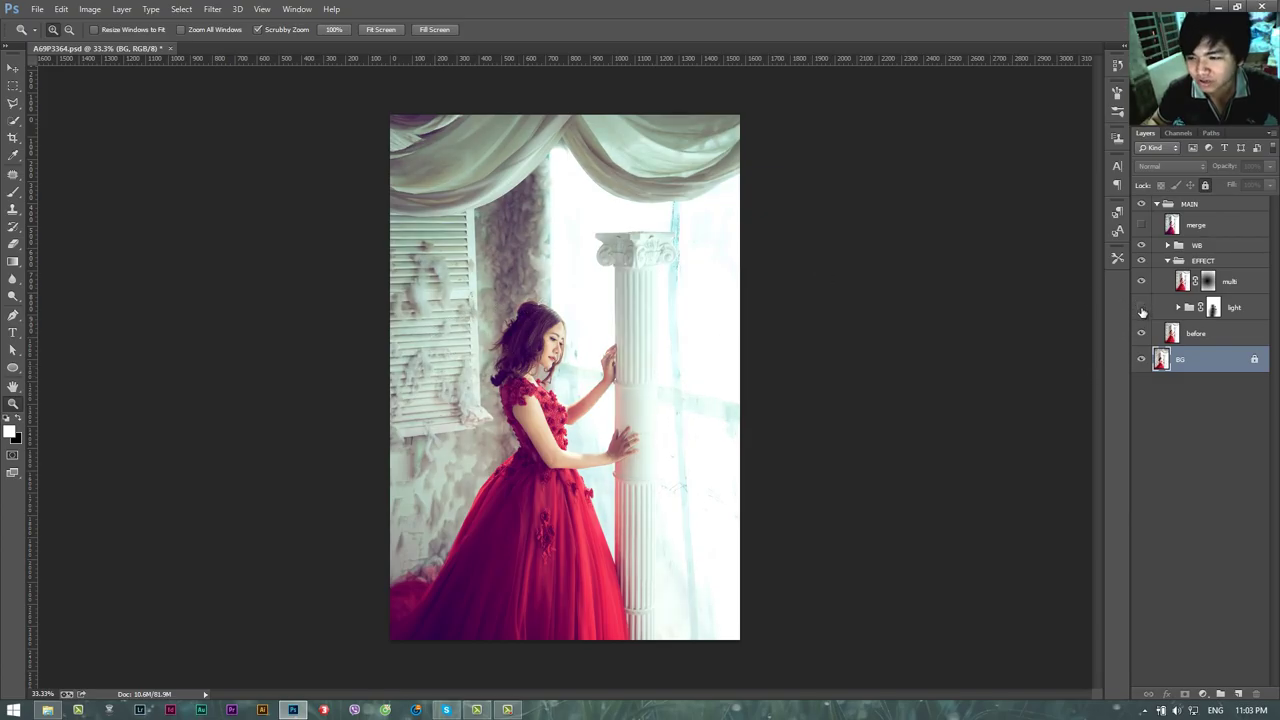
click(1142, 310)
click(1142, 310)
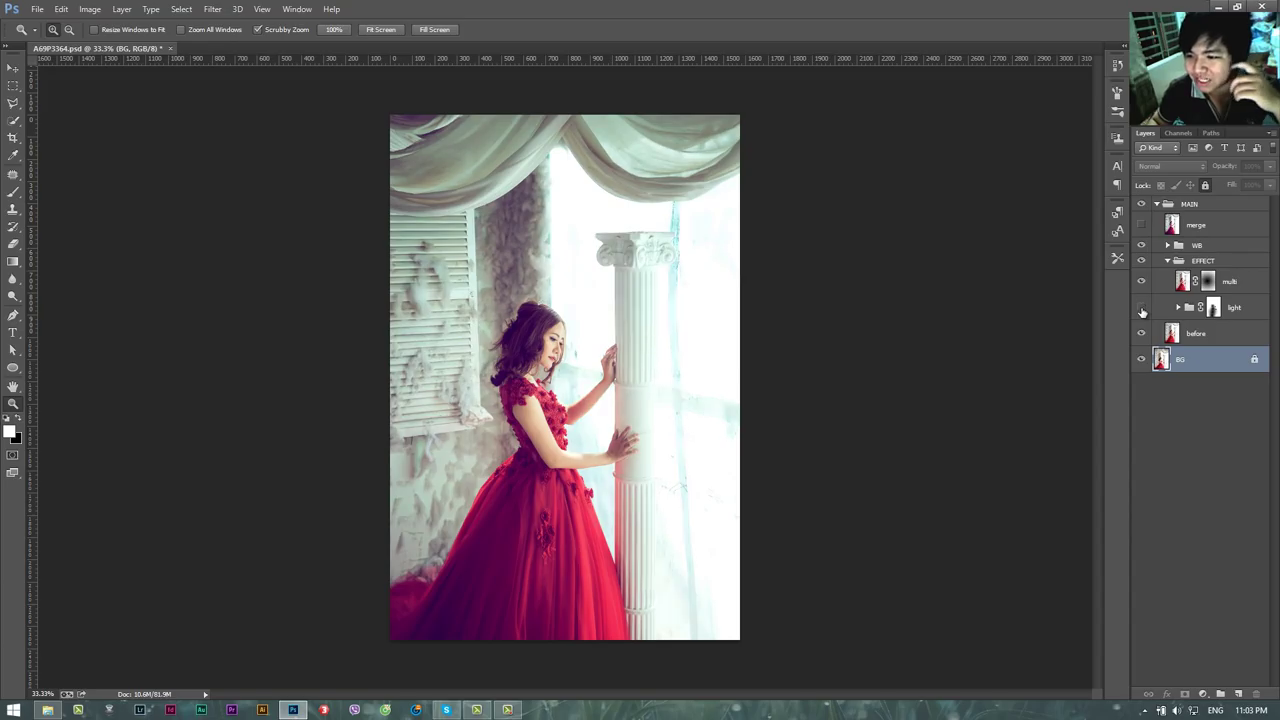
click(1142, 310)
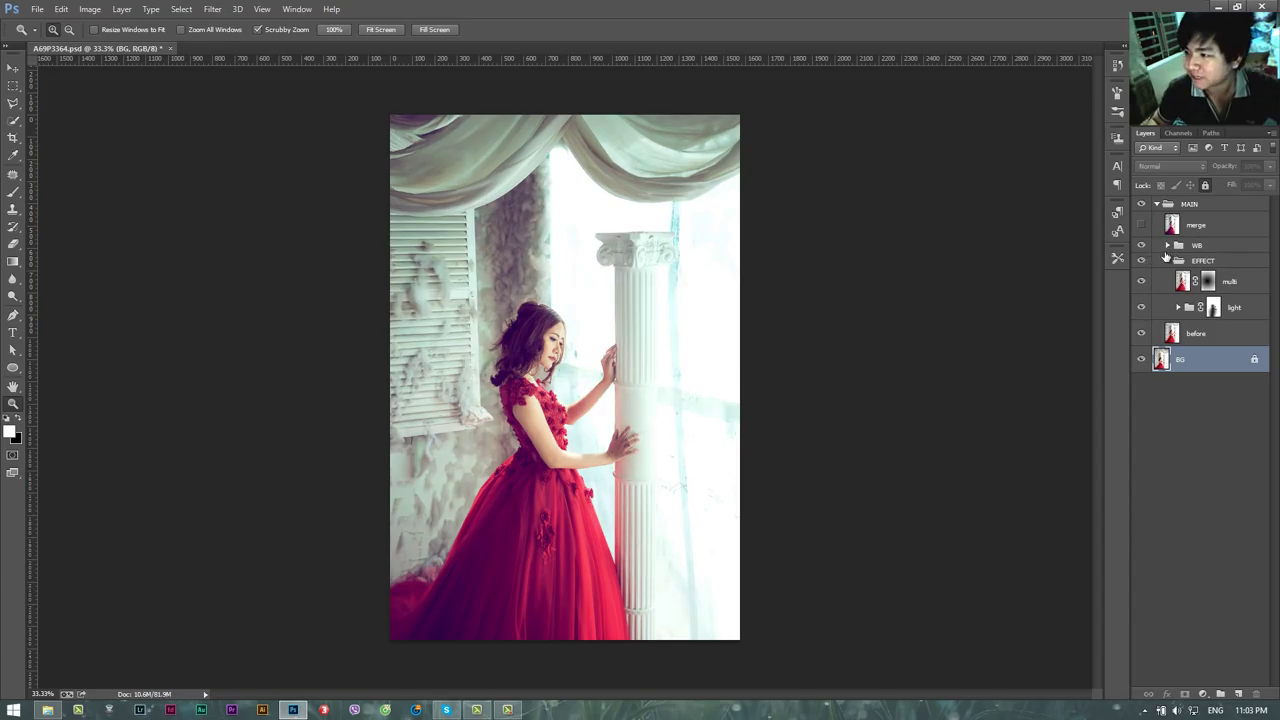
Compare the photo with and without the WB correction, then collapse EFFECT
click(1167, 245)
click(1141, 246)
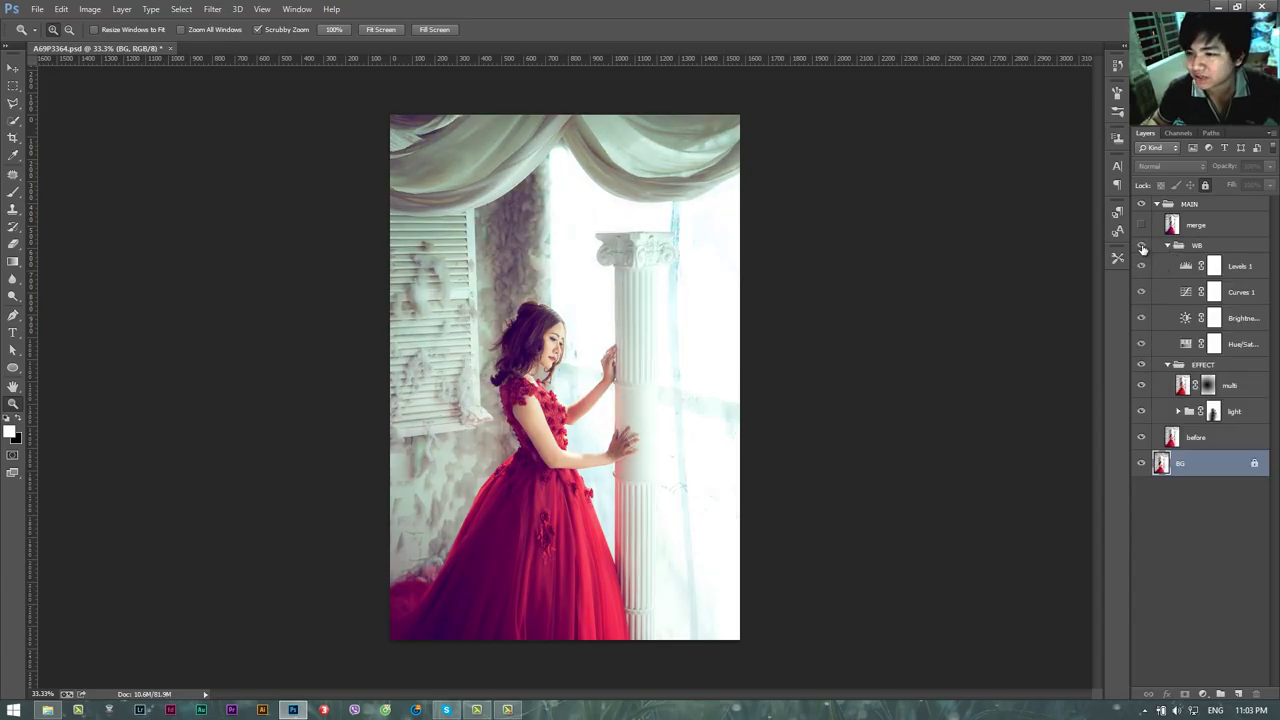
click(1141, 246)
click(1167, 245)
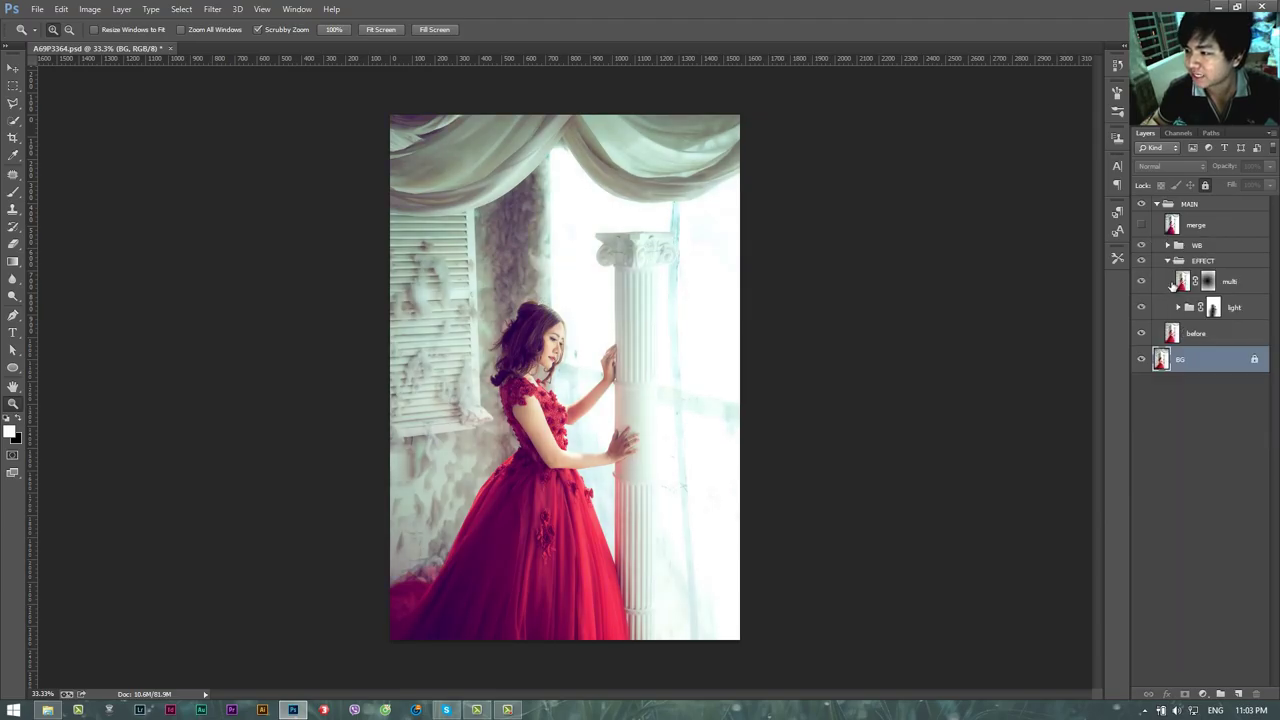
click(1167, 260)
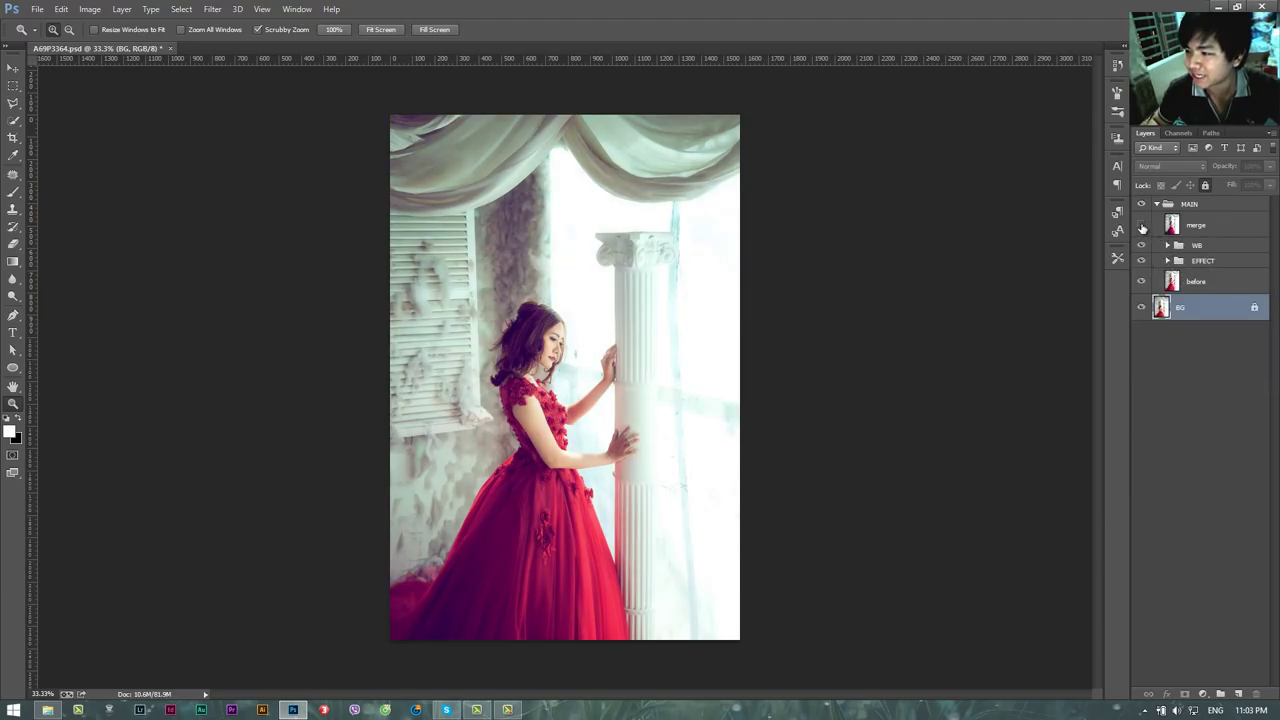
Toggle the merge and WB layers to compare the watermarked merged grade with the original
click(1142, 226)
click(1141, 226)
click(1141, 281)
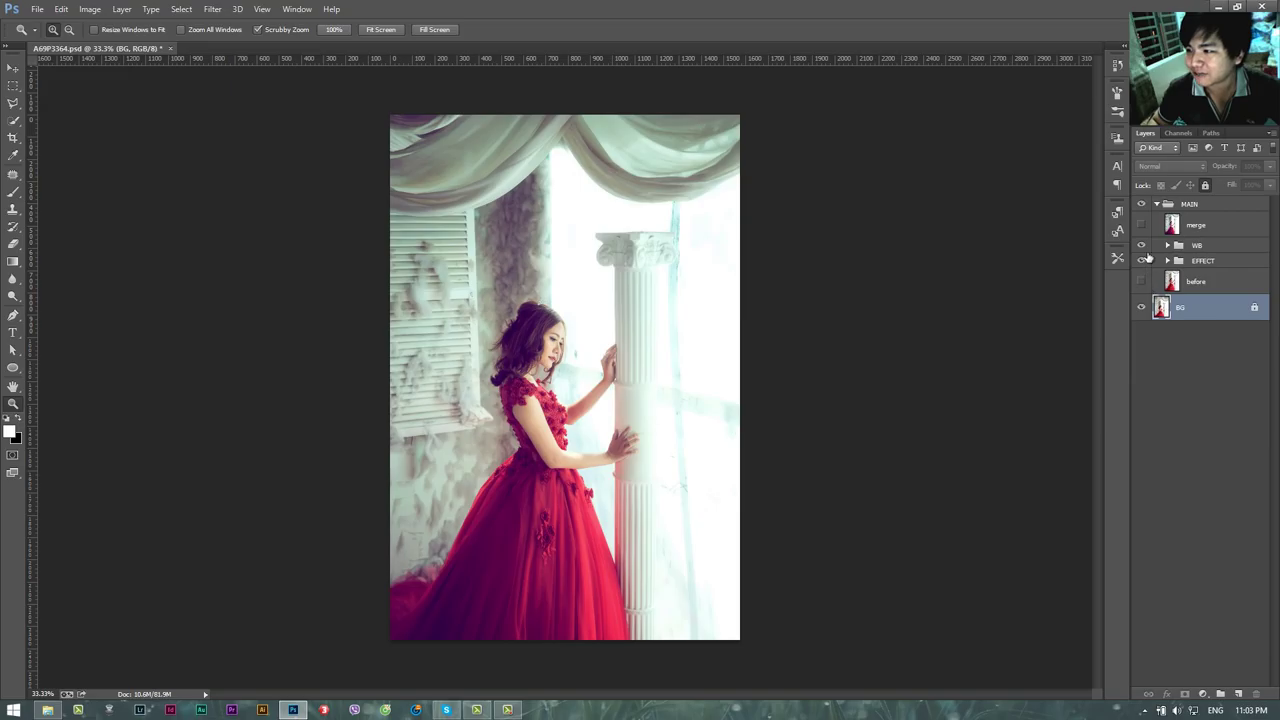
click(1142, 226)
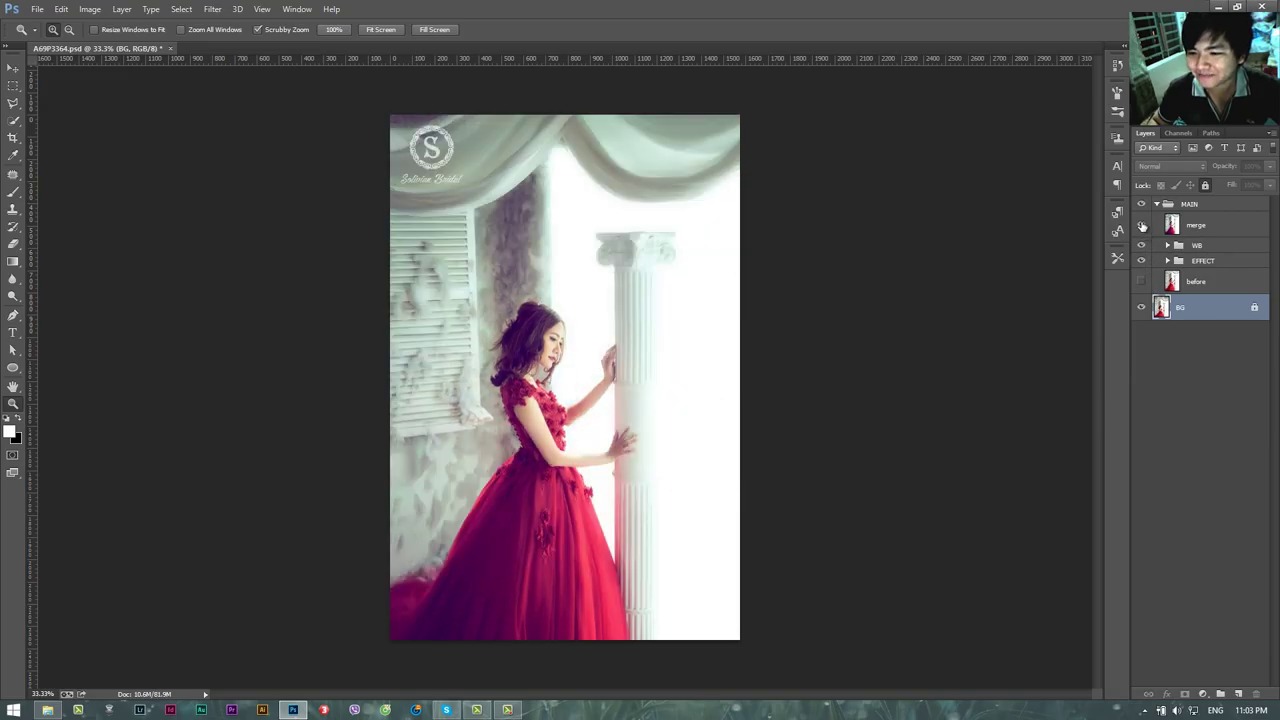
click(1142, 226)
click(1142, 246)
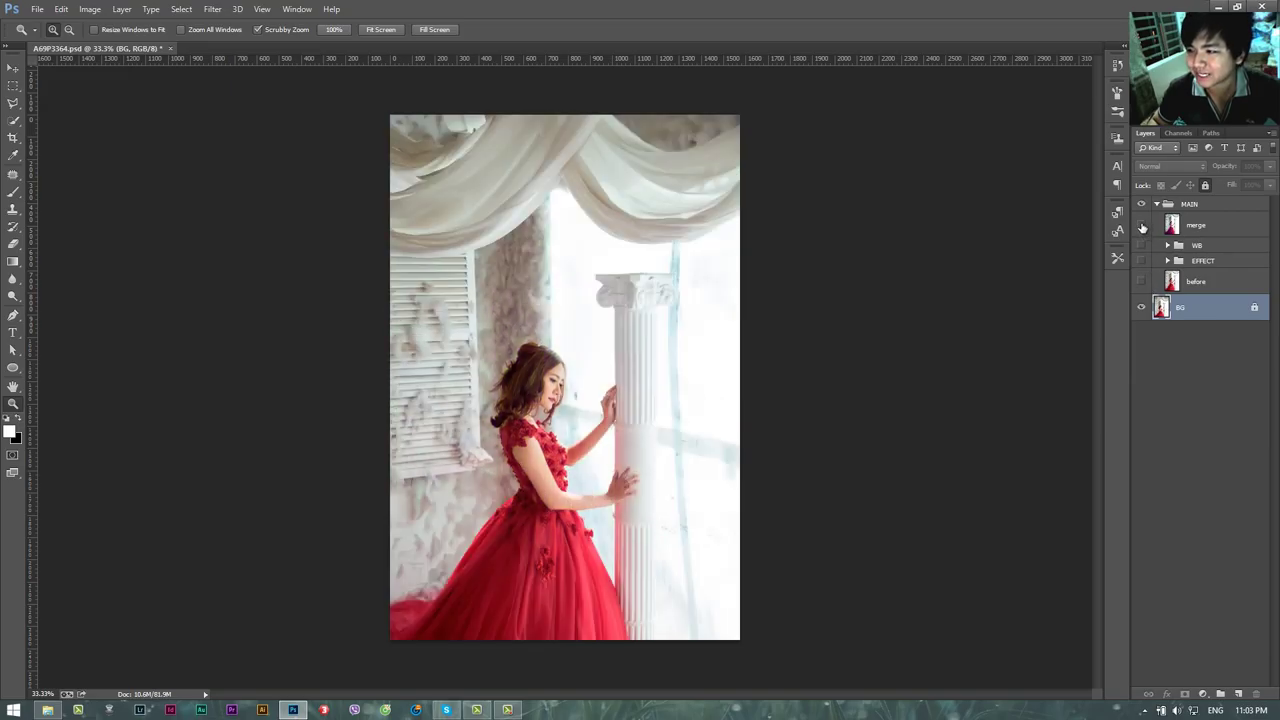
click(1142, 226)
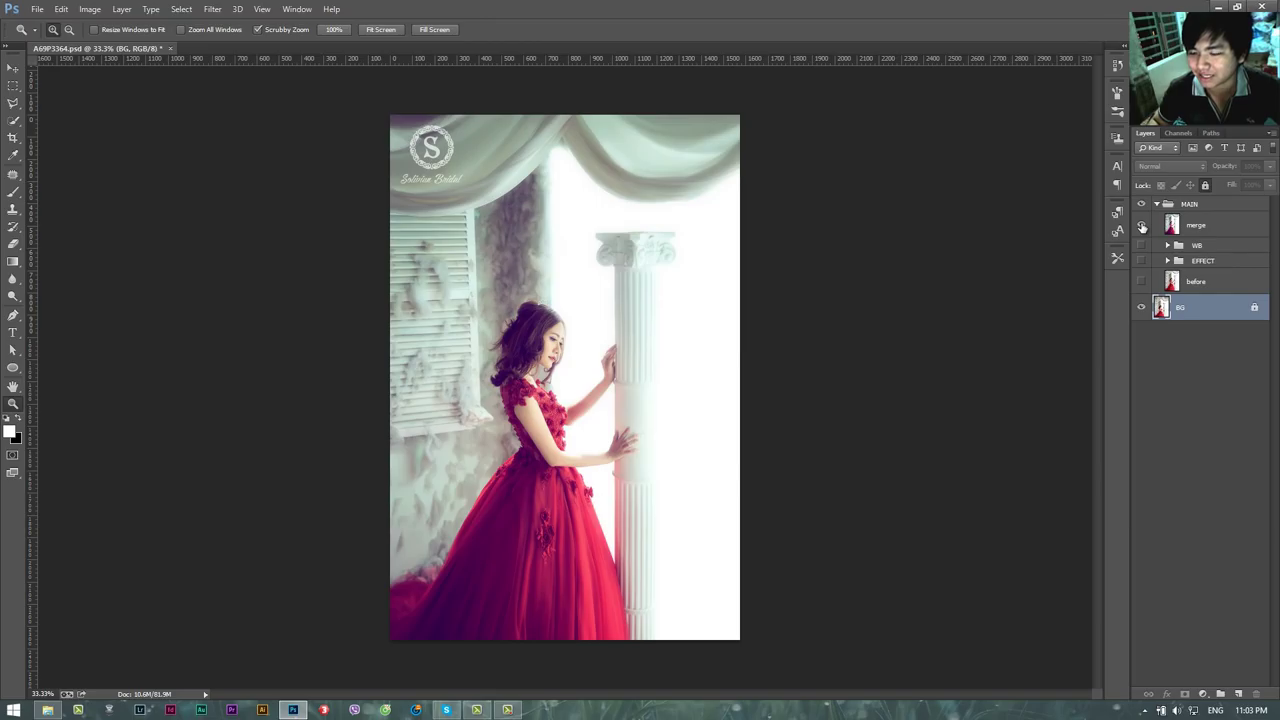
click(1142, 226)
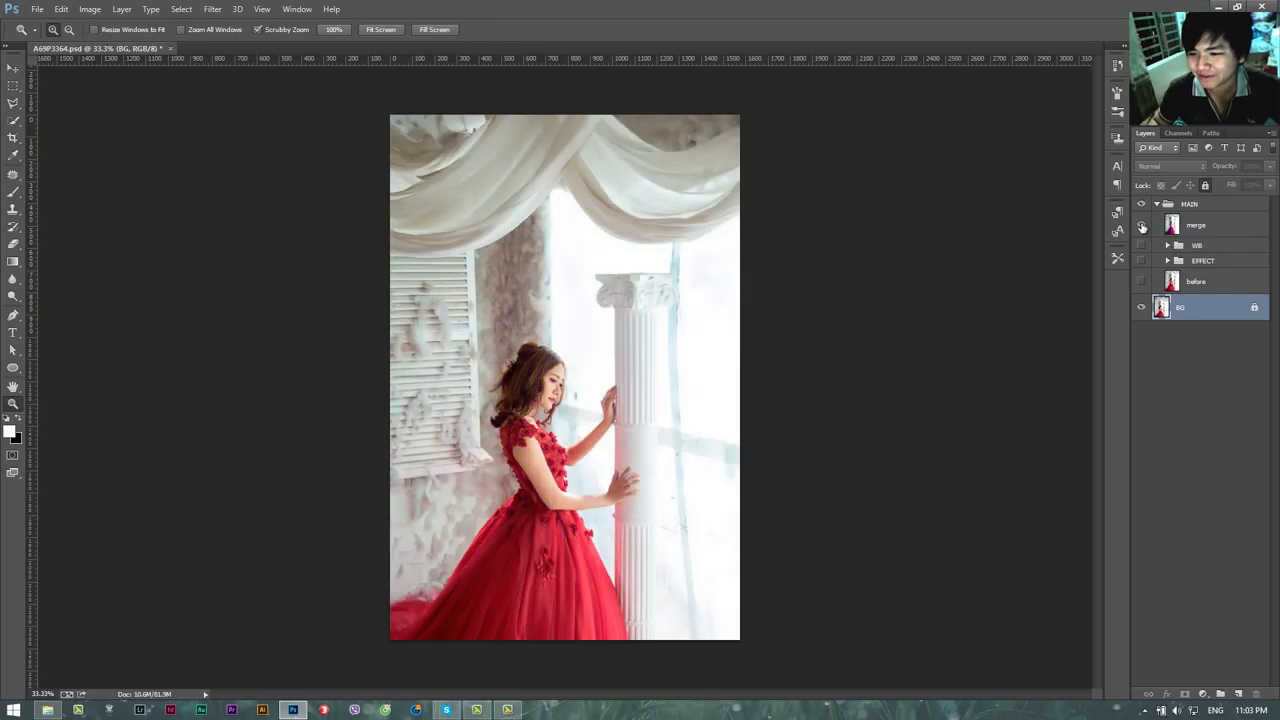
click(1142, 226)
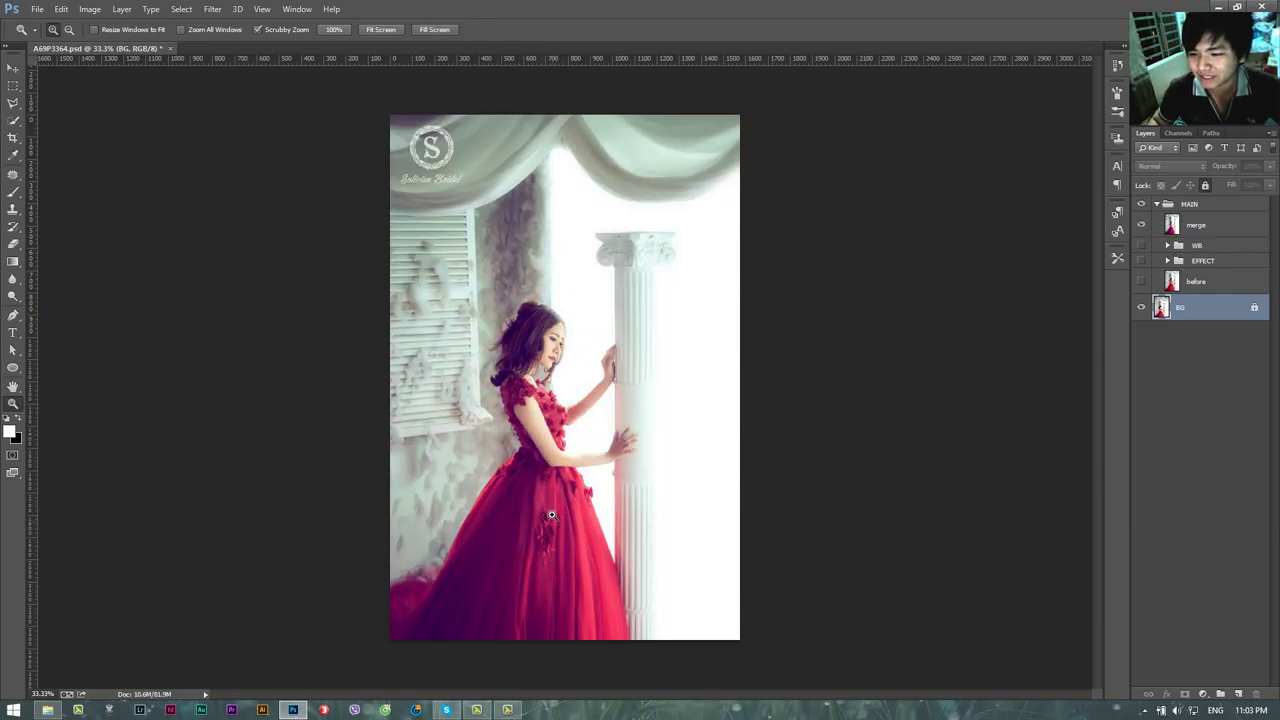
click(1142, 226)
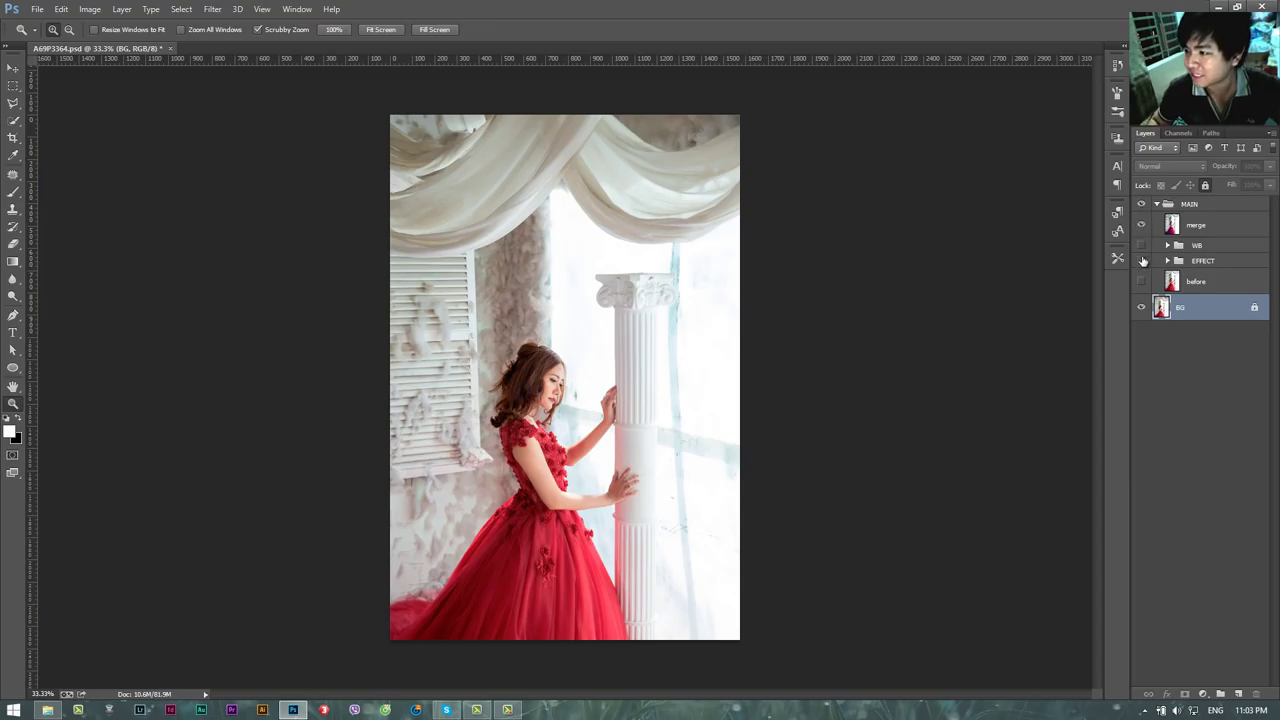
Turn all layers back on, expand the groups and open Hue/Saturation 1's settings
drag(1141, 226, 1141, 281)
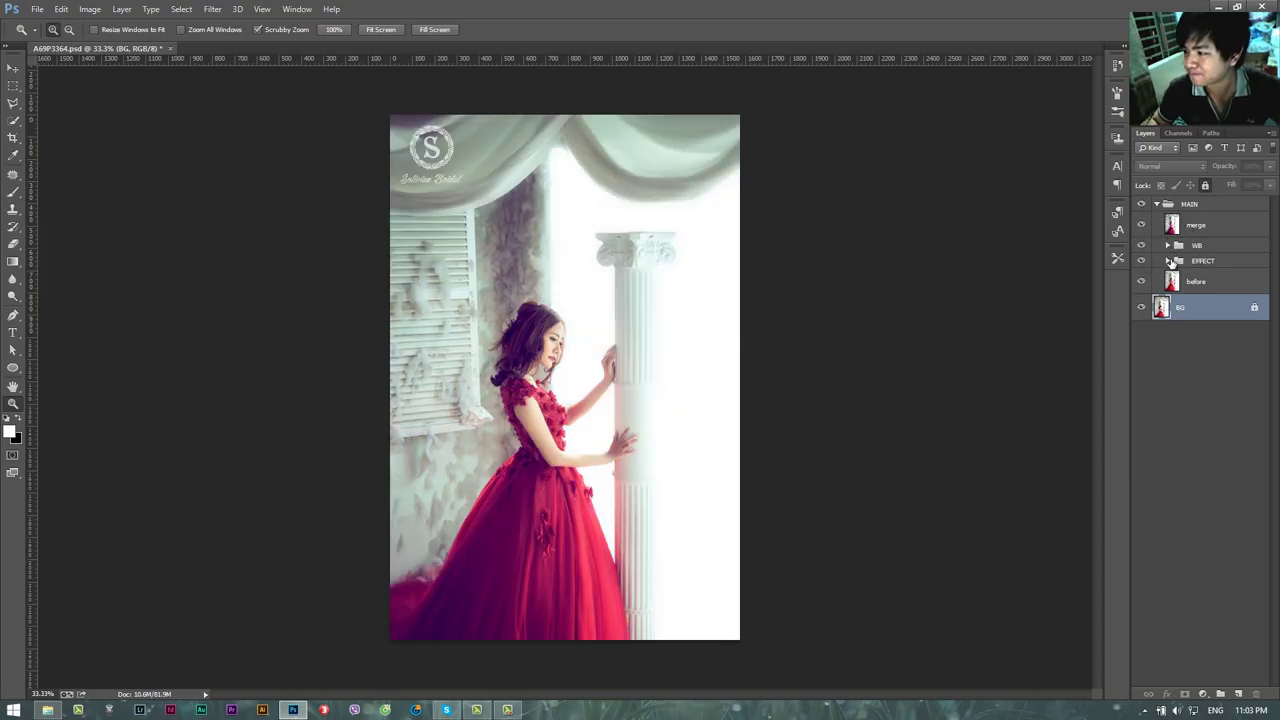
click(1167, 260)
double_click(1186, 346)
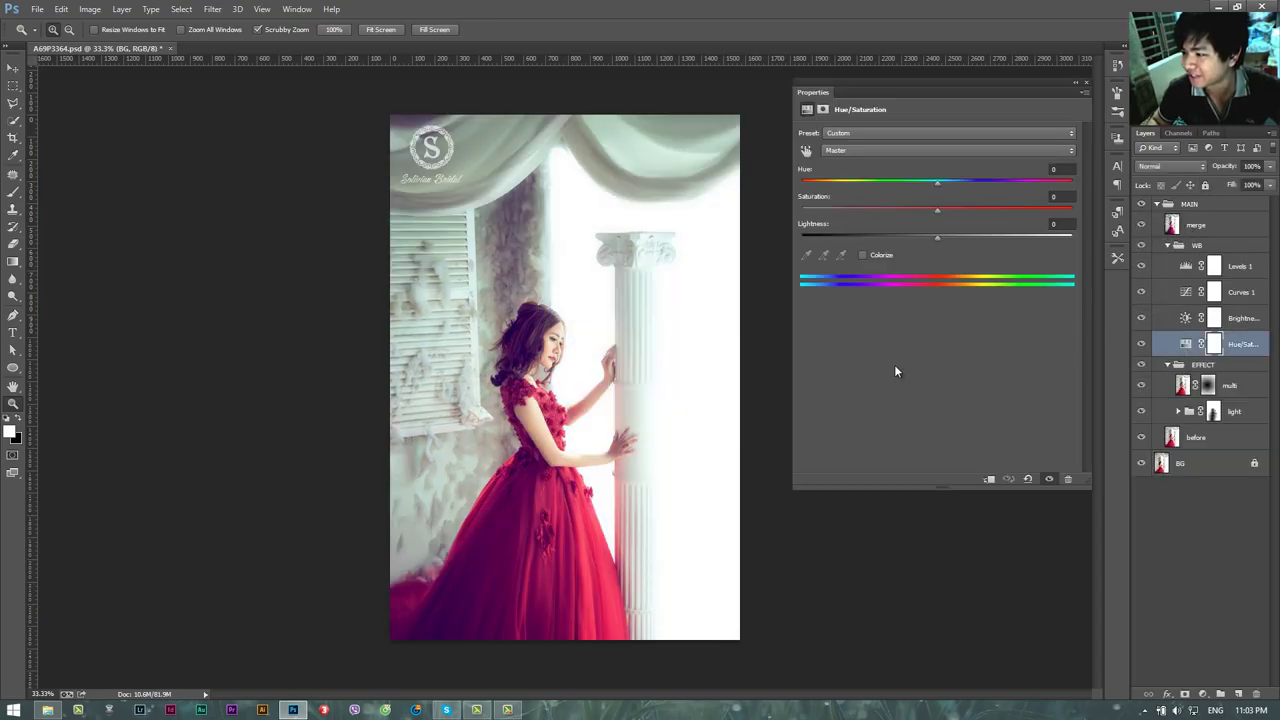
Check Hue/Saturation 1's Reds and Greens range values, then close it
click(898, 152)
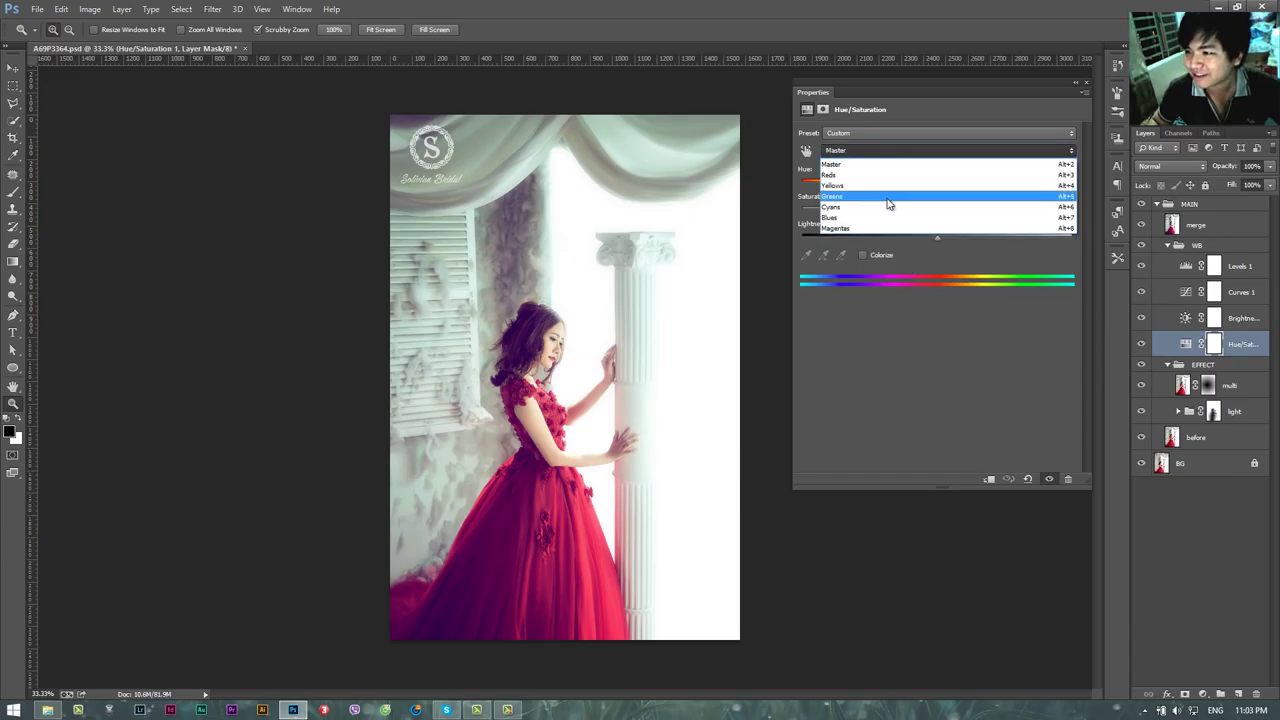
click(890, 163)
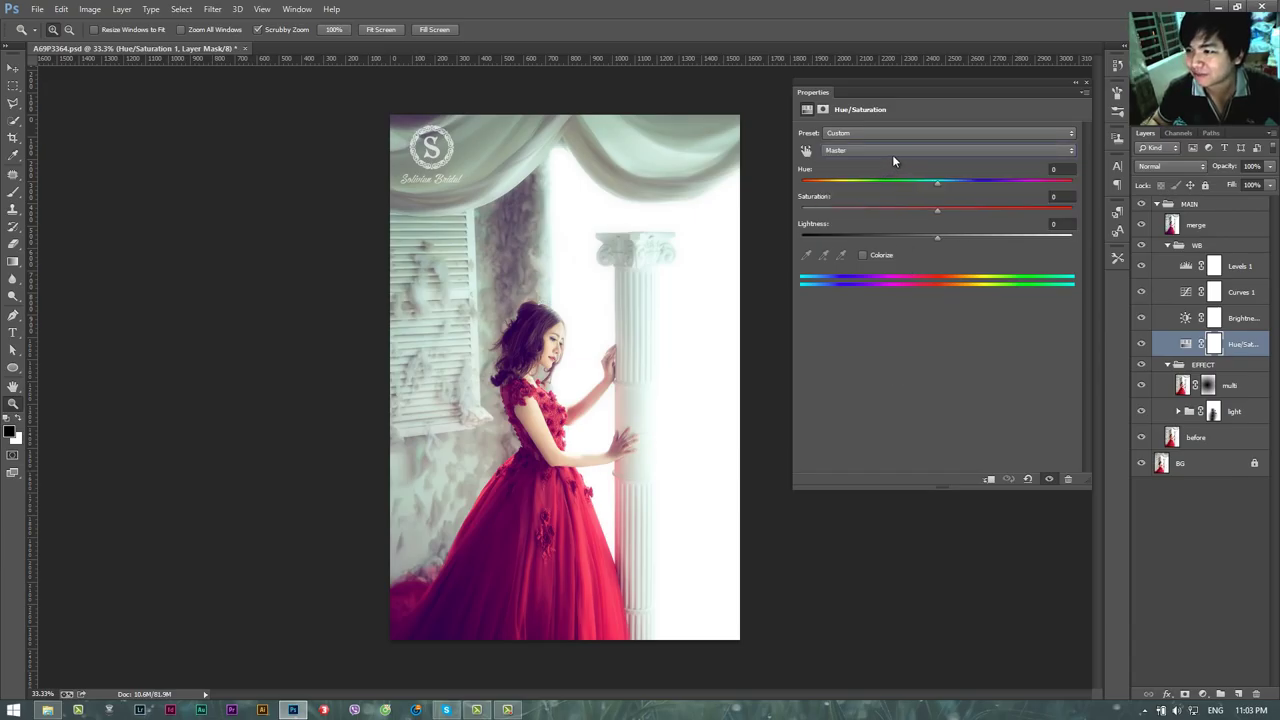
click(925, 151)
click(915, 176)
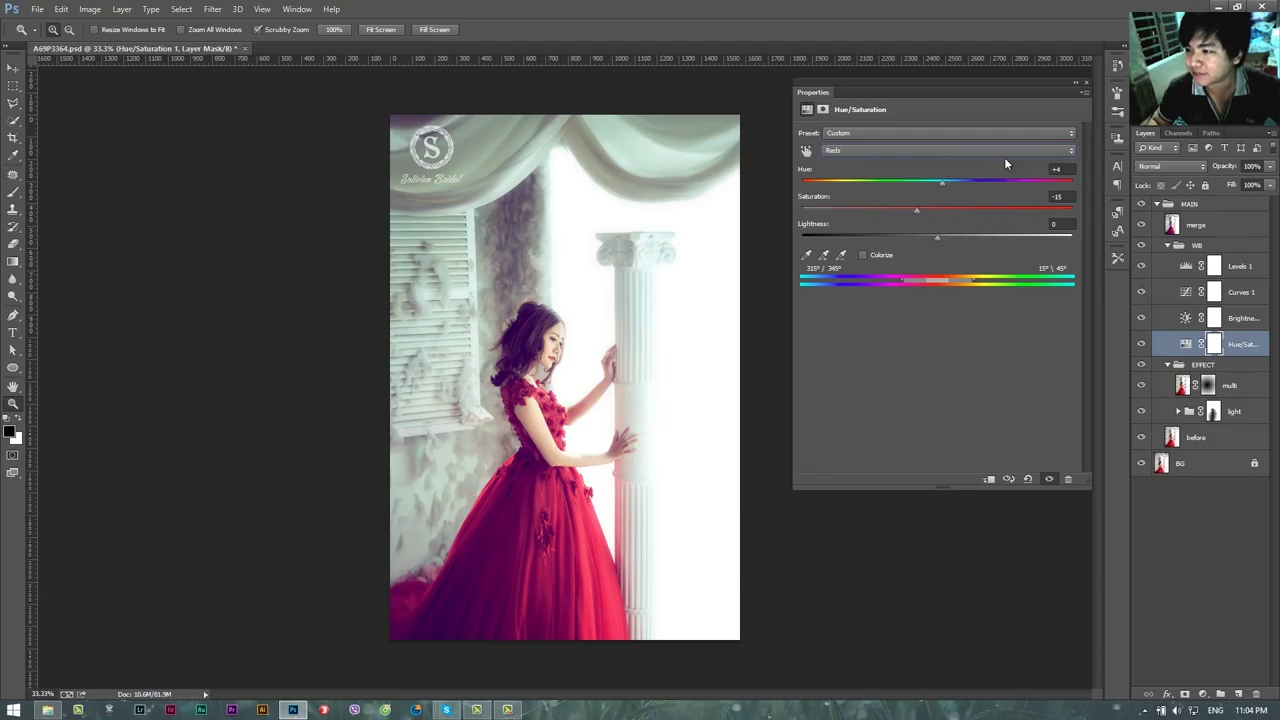
click(958, 150)
click(896, 187)
click(917, 150)
click(909, 196)
click(1086, 85)
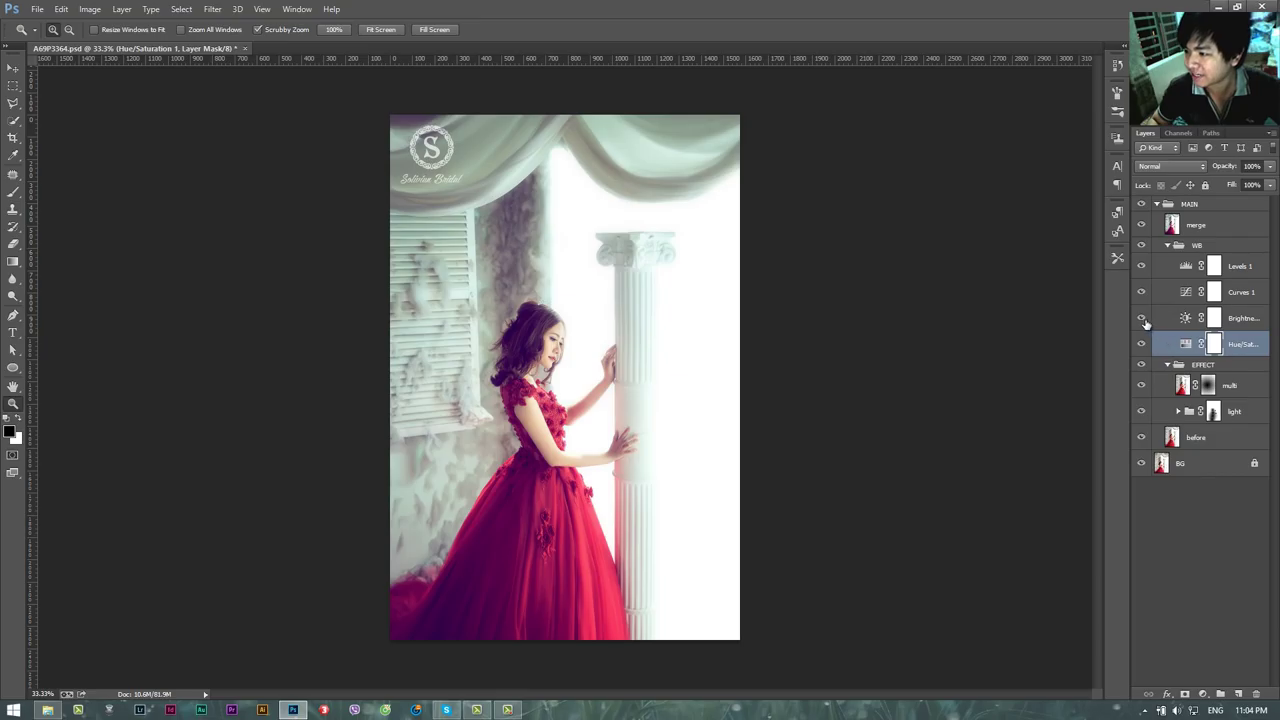
Review the Brightness/Contrast, Curves and Levels settings, then collapse the MAIN group
double_click(1184, 319)
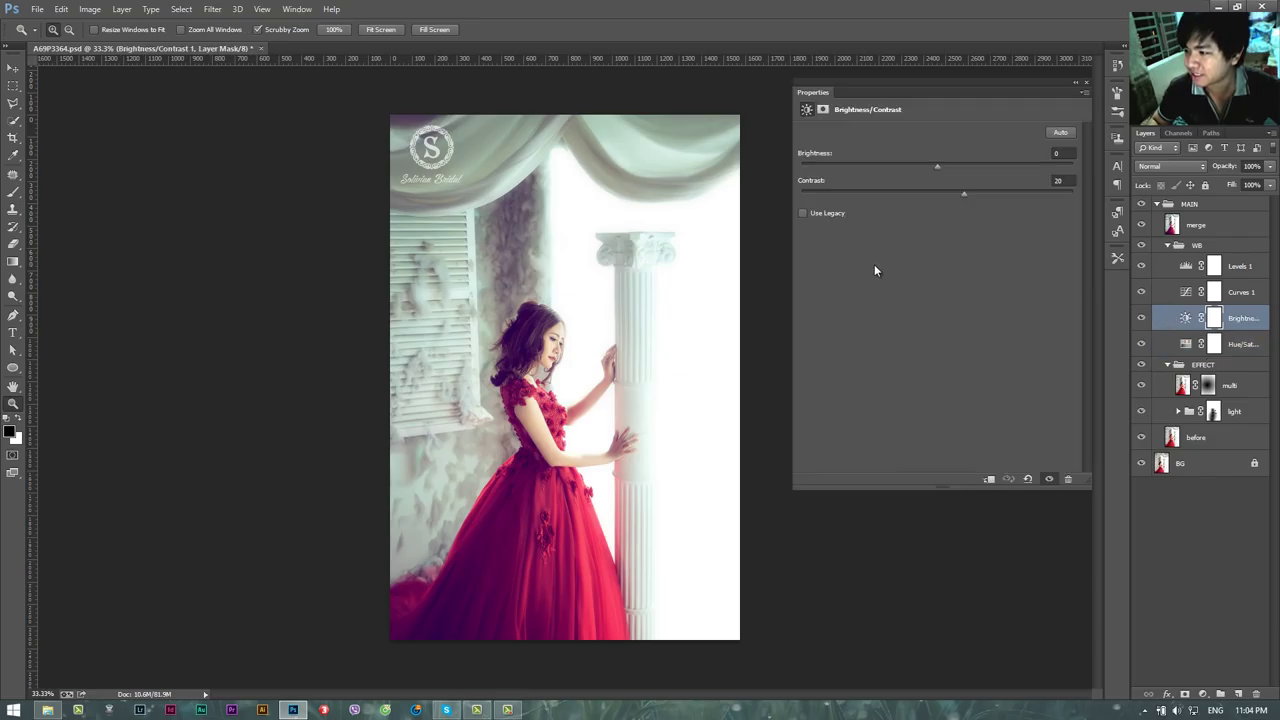
click(1086, 82)
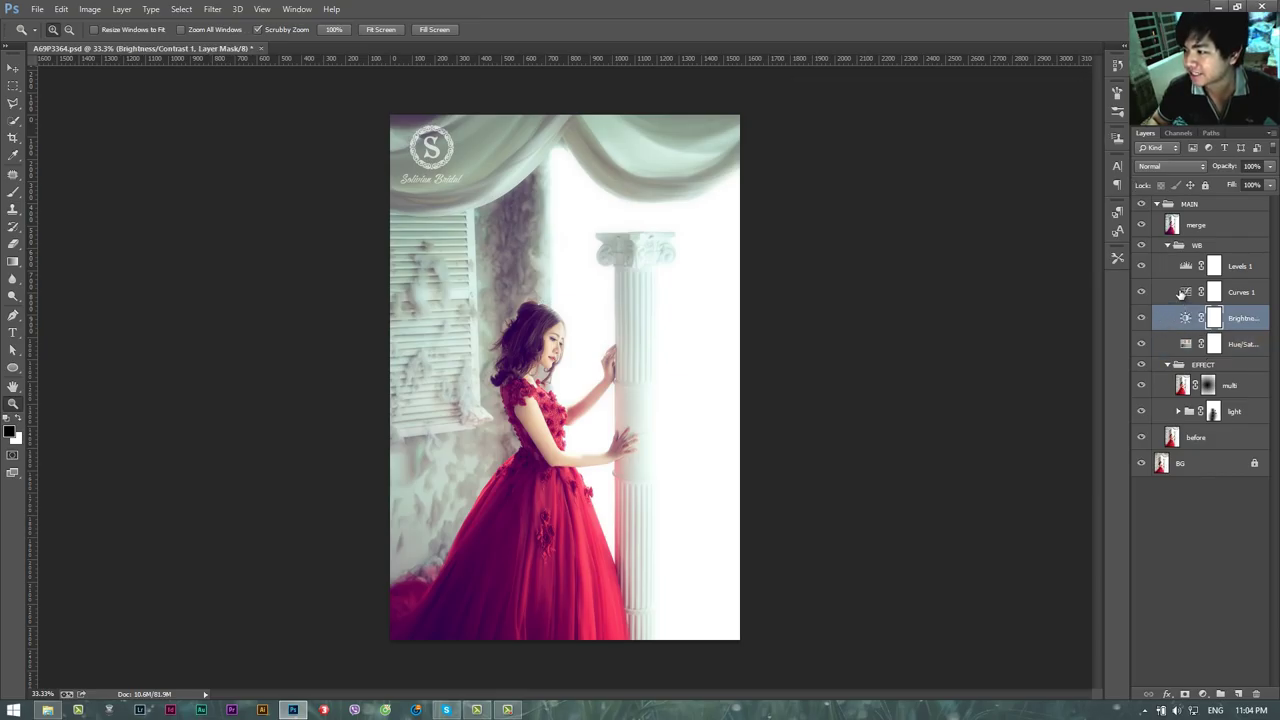
double_click(1185, 292)
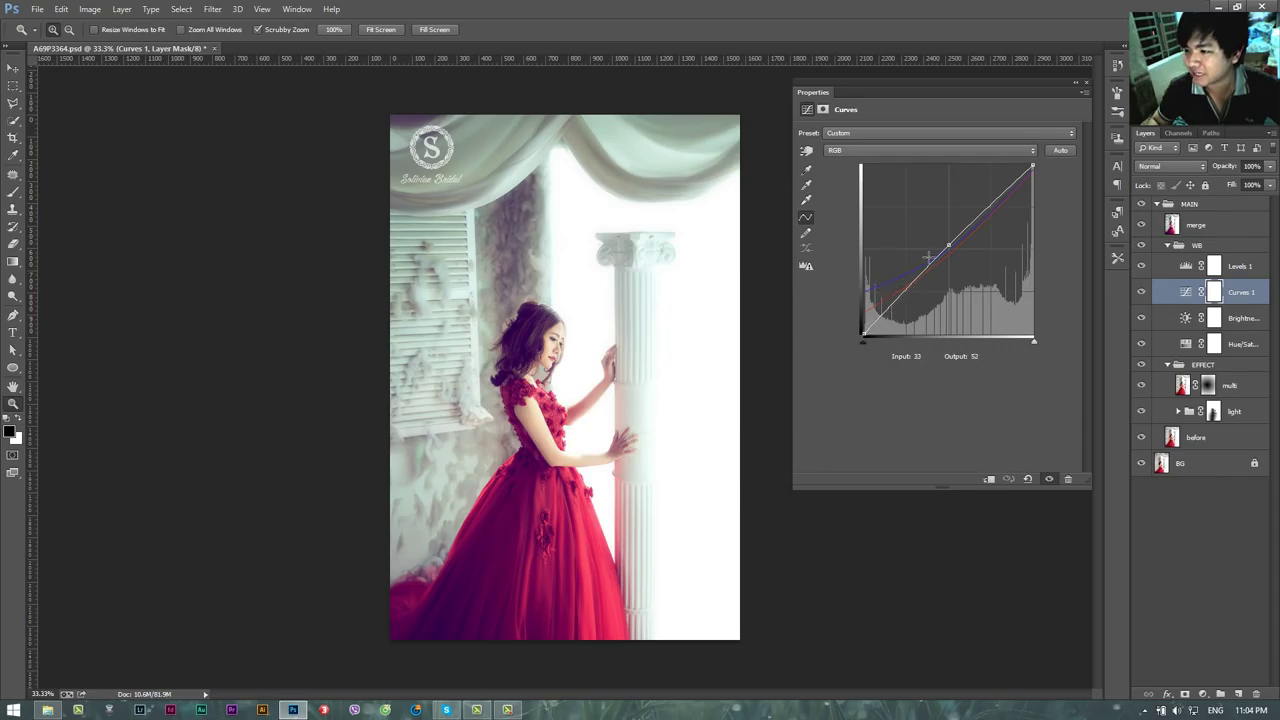
click(1086, 82)
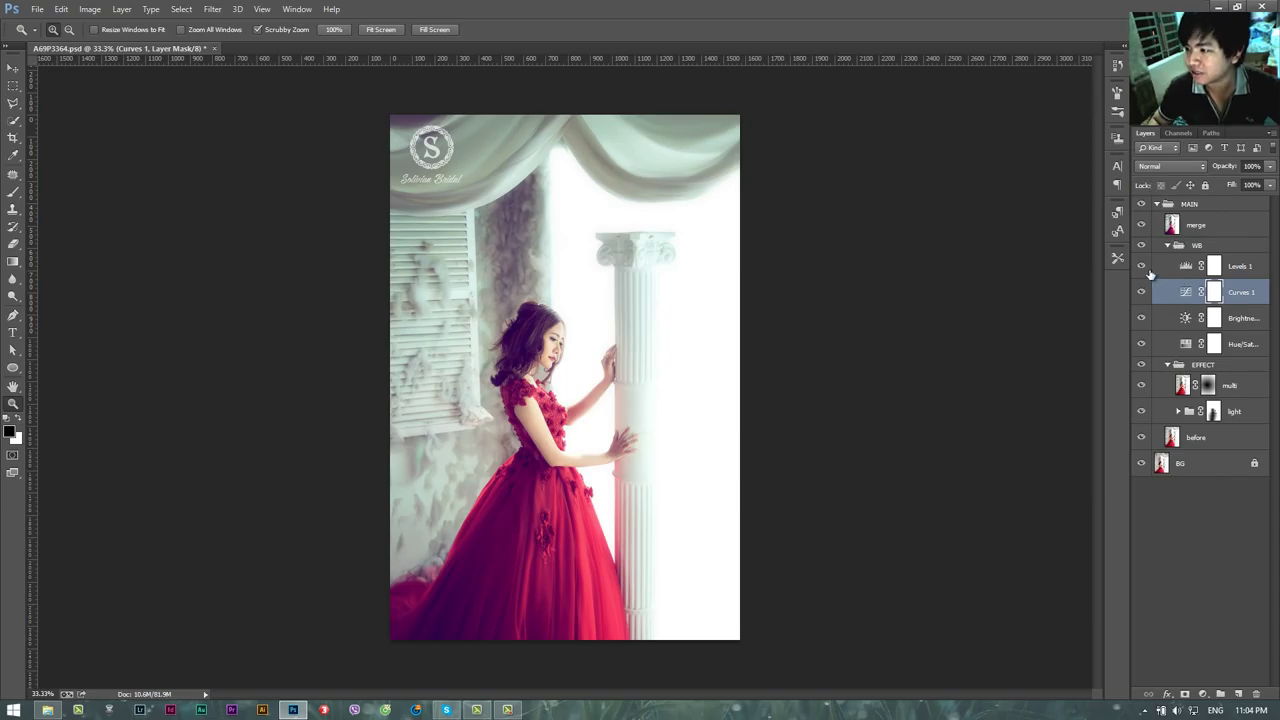
double_click(1185, 266)
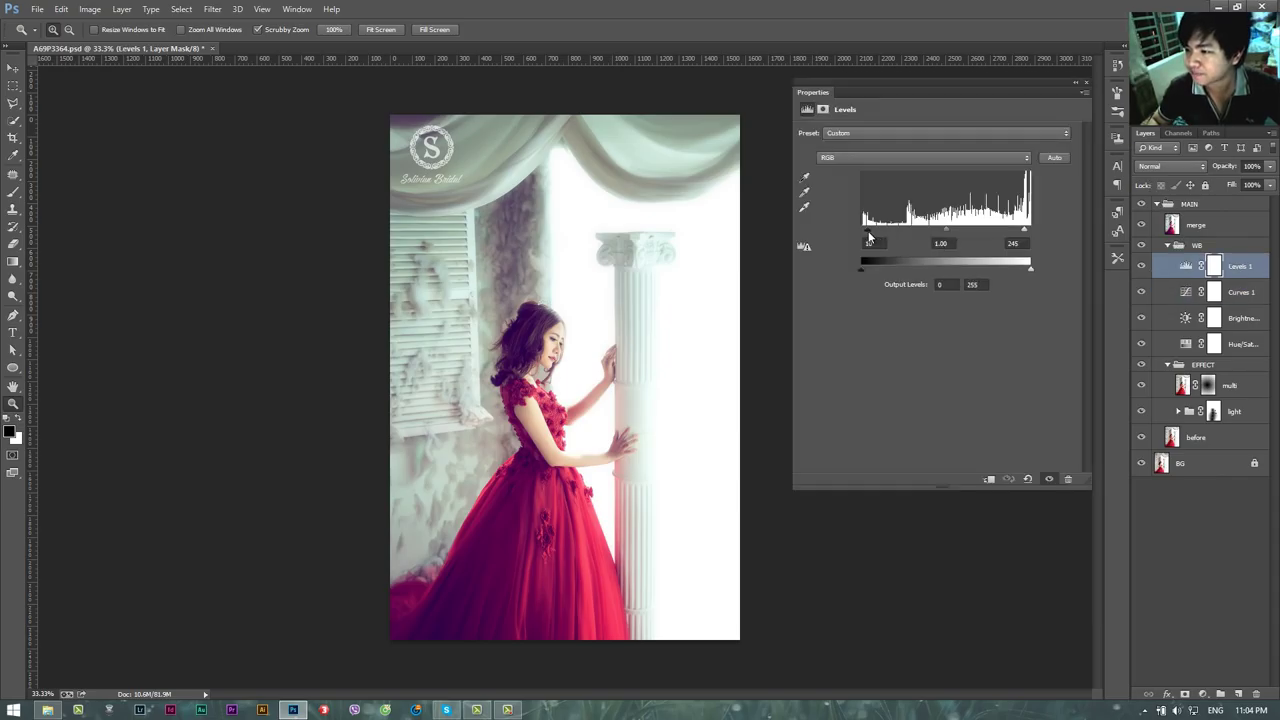
click(1087, 84)
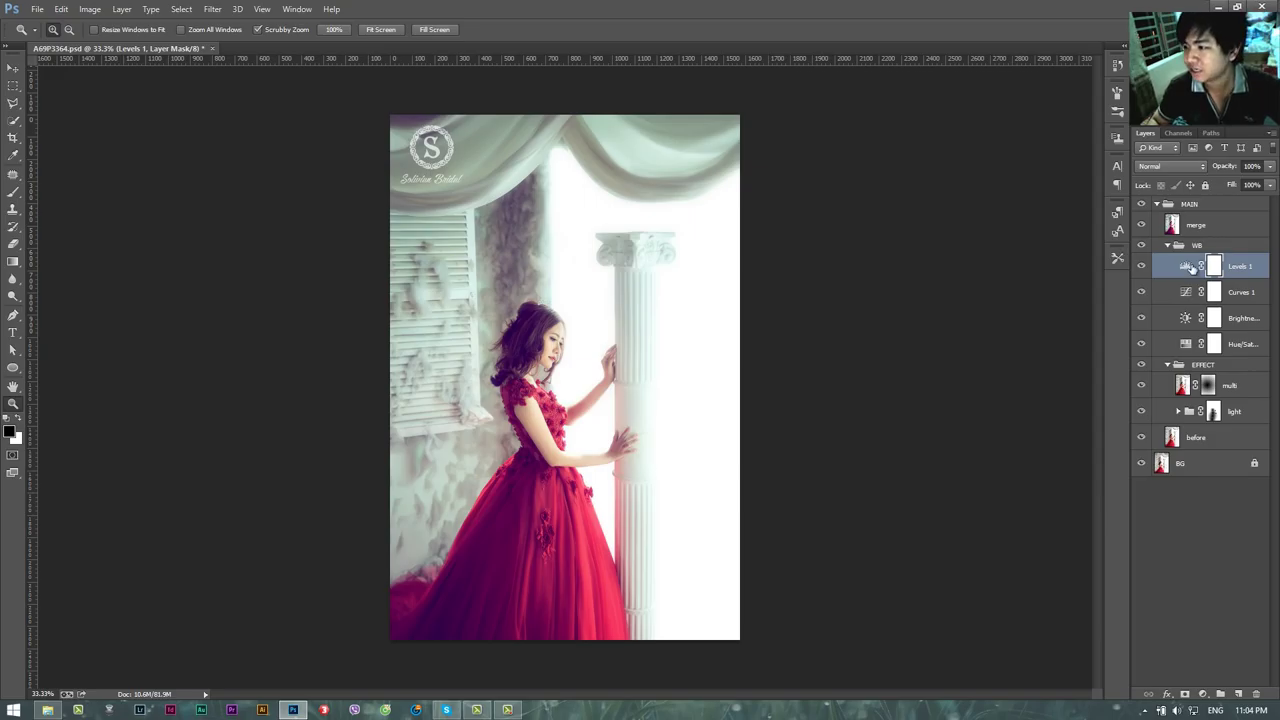
click(1205, 208)
click(1157, 204)
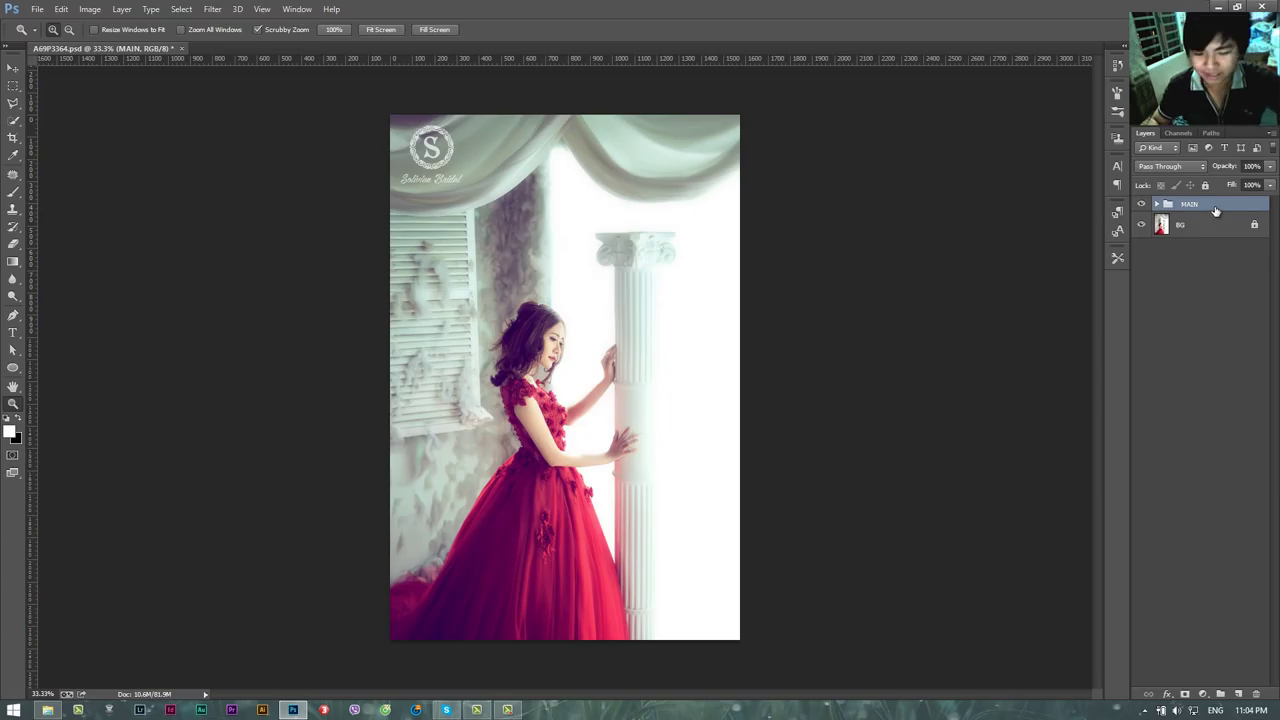
key(Delete)
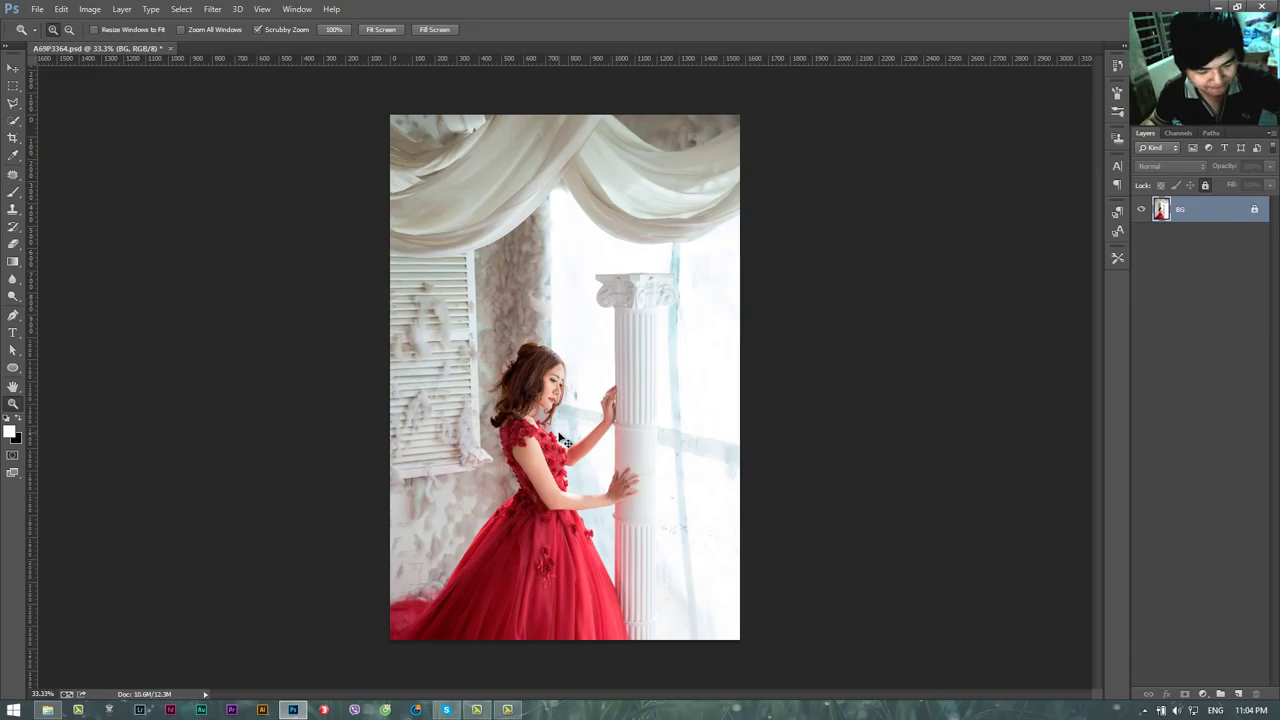
Duplicate BG as 'BG copy', unlock it, and move it up about 123 px
right_click(1170, 212)
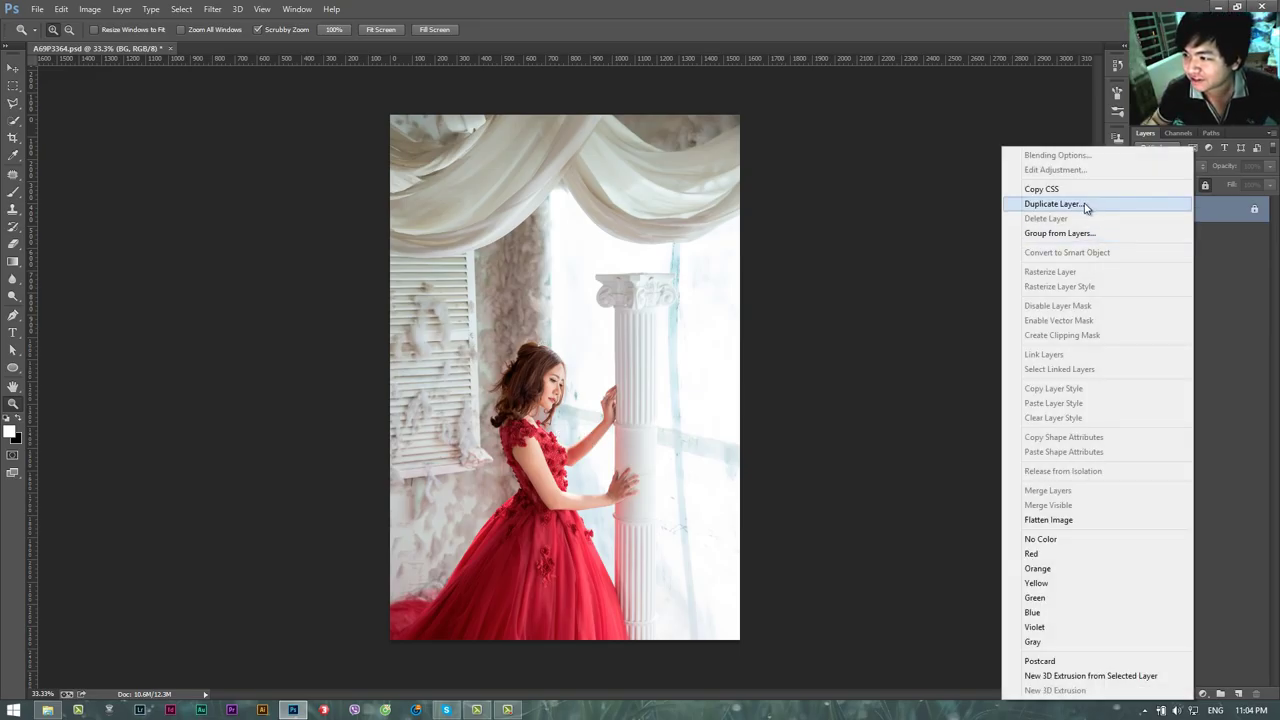
click(1052, 204)
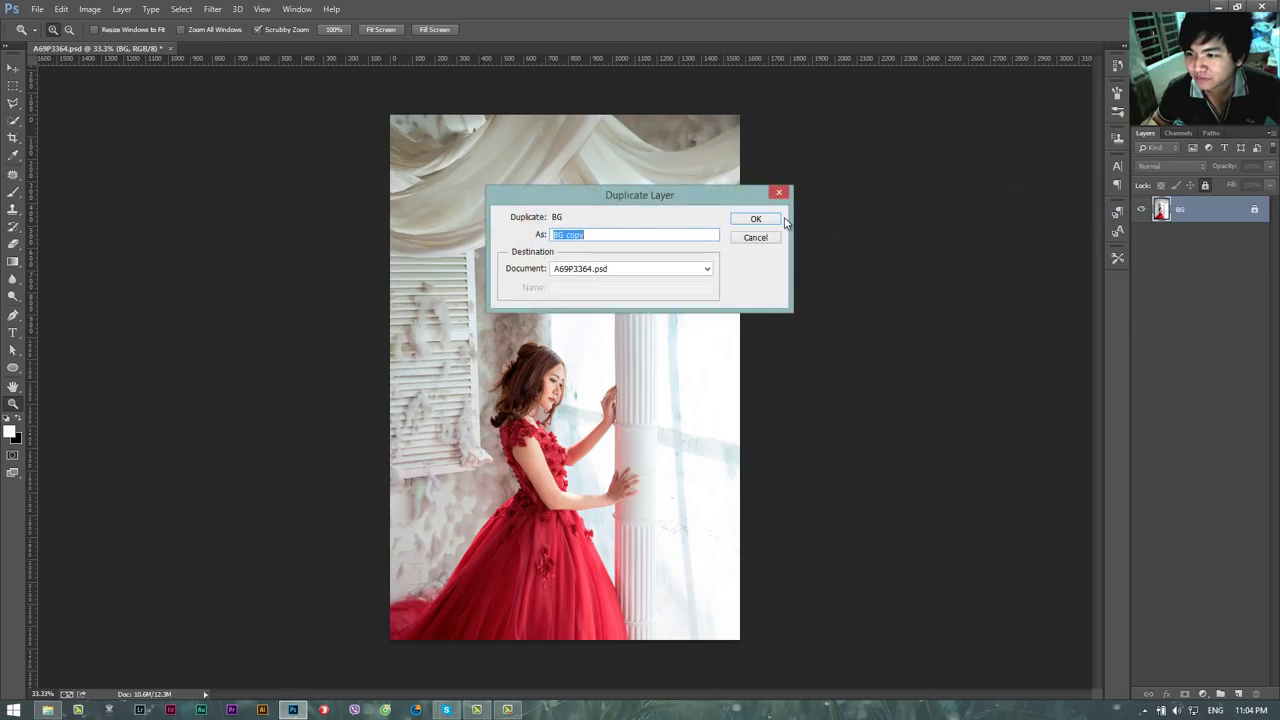
click(752, 220)
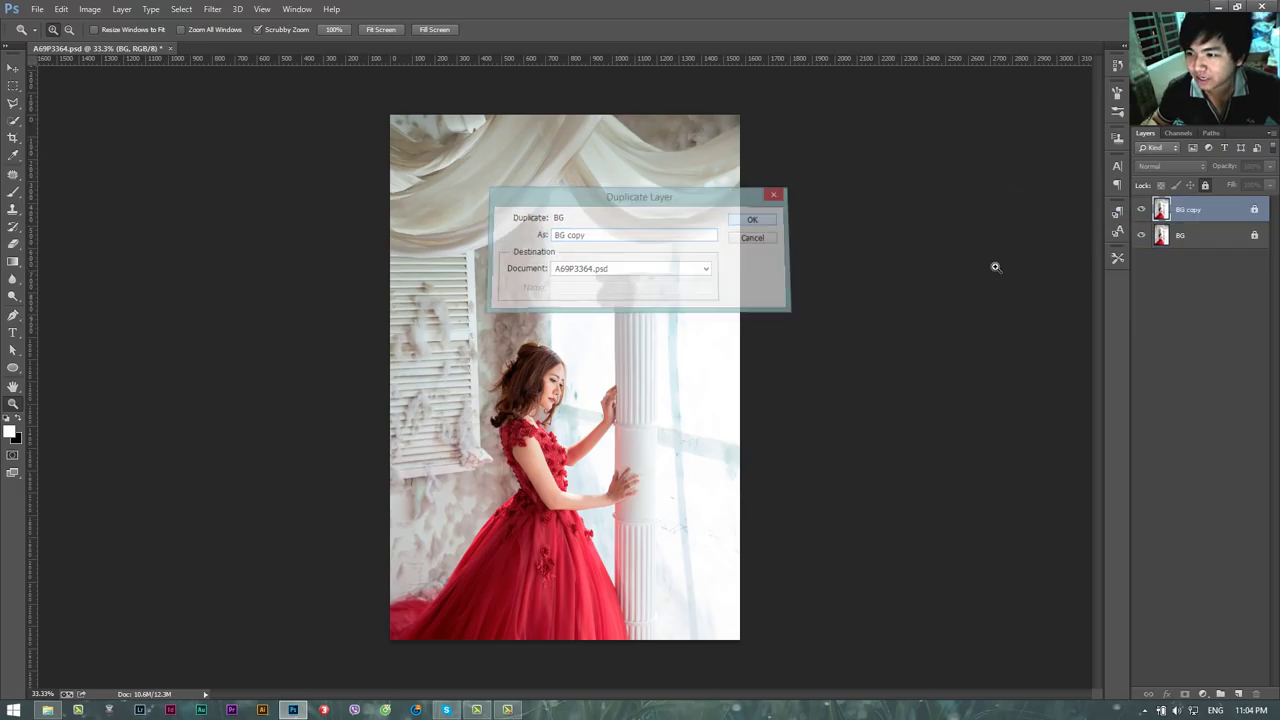
click(1205, 187)
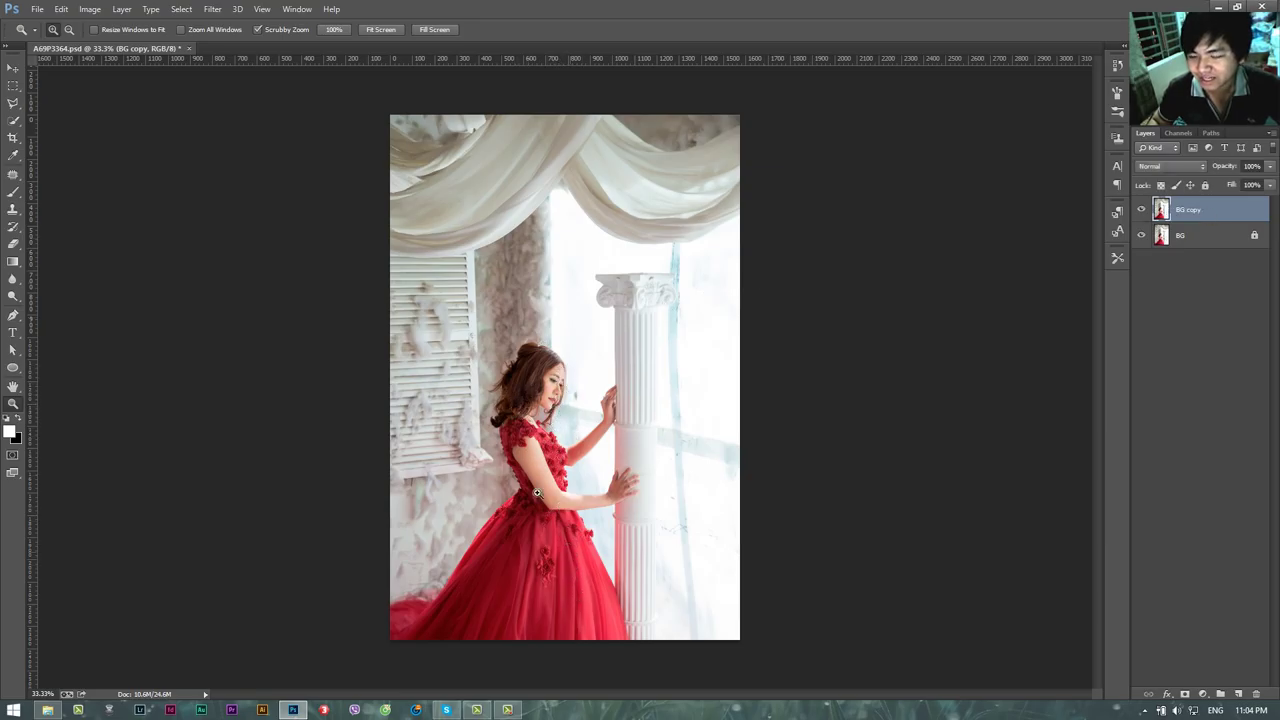
click(13, 67)
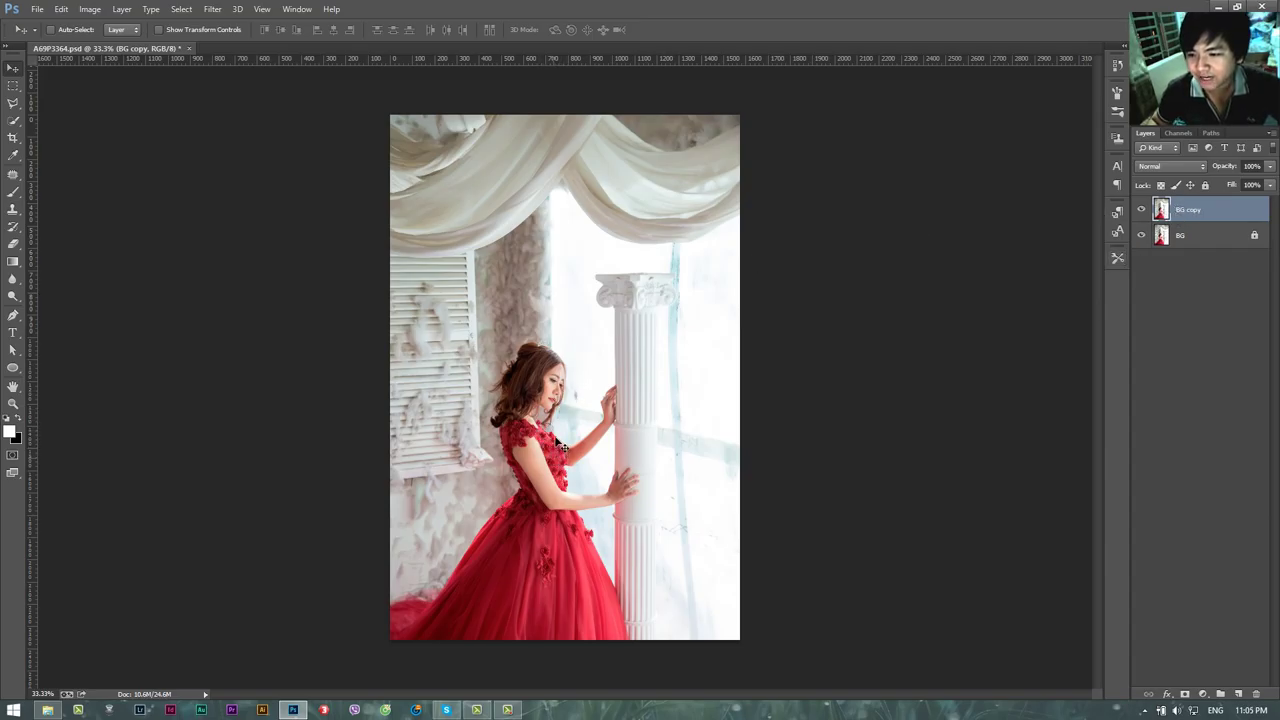
drag(568, 443, 569, 401)
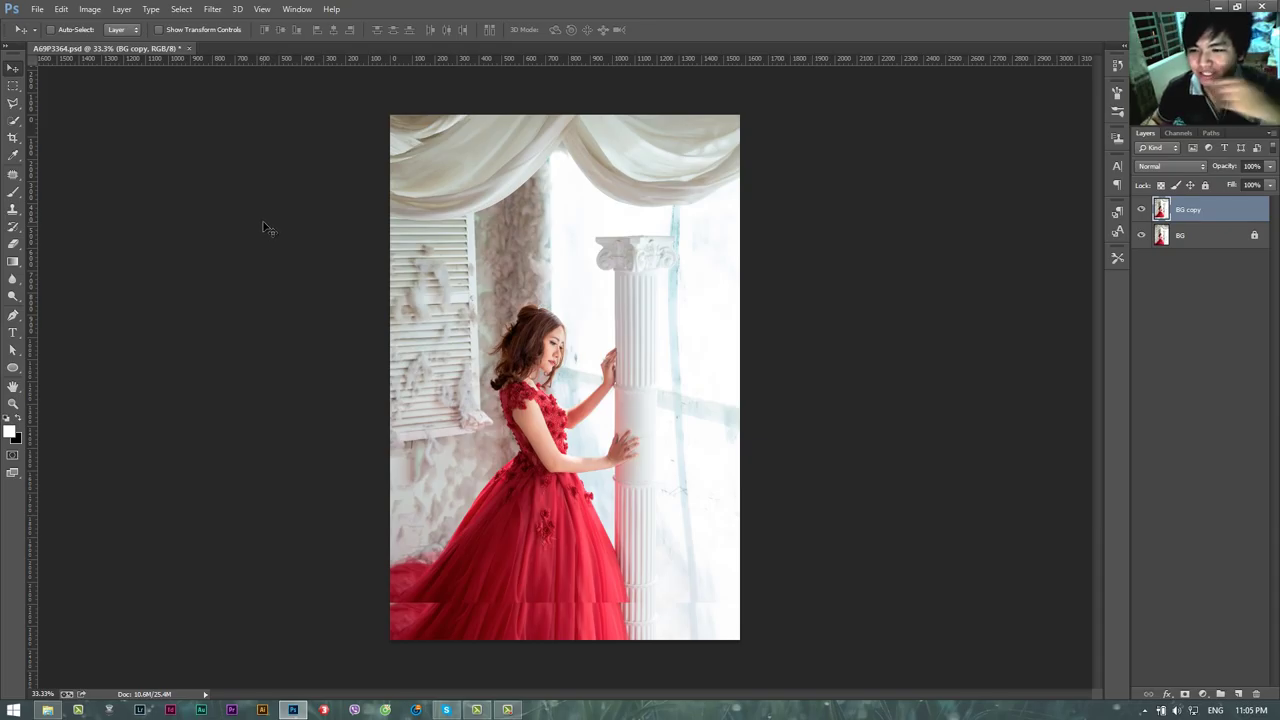
click(61, 9)
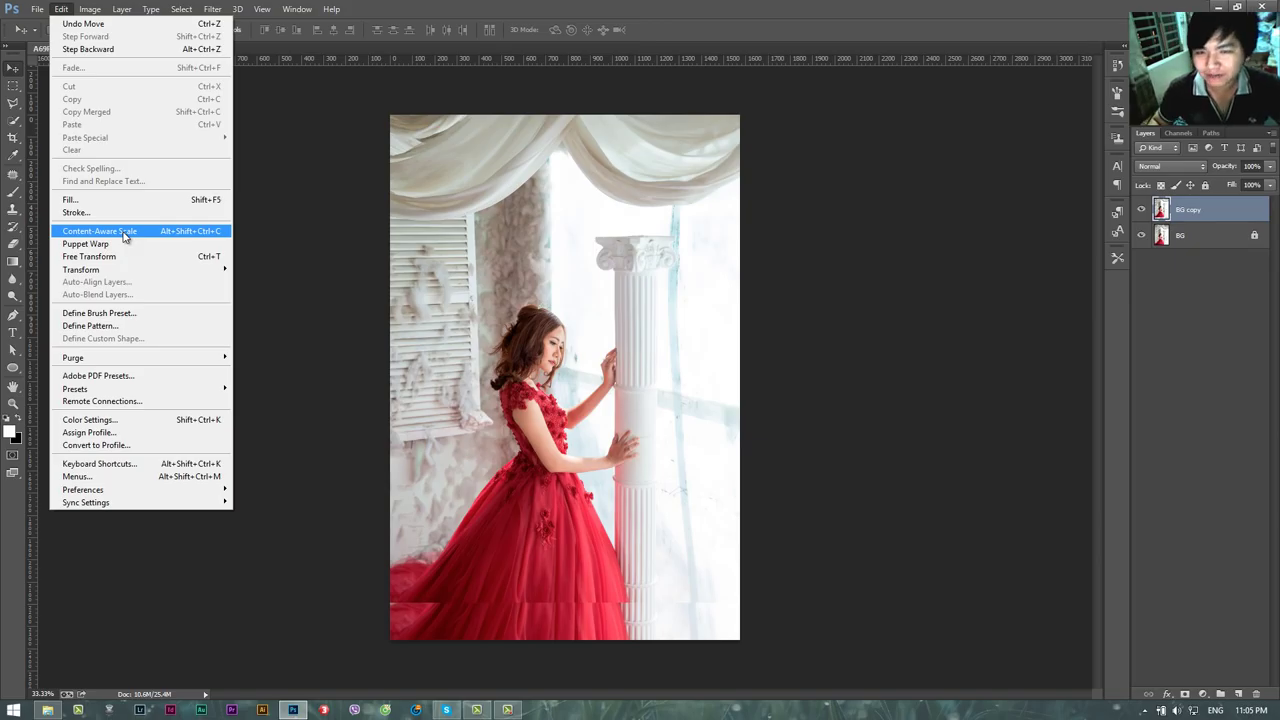
click(125, 236)
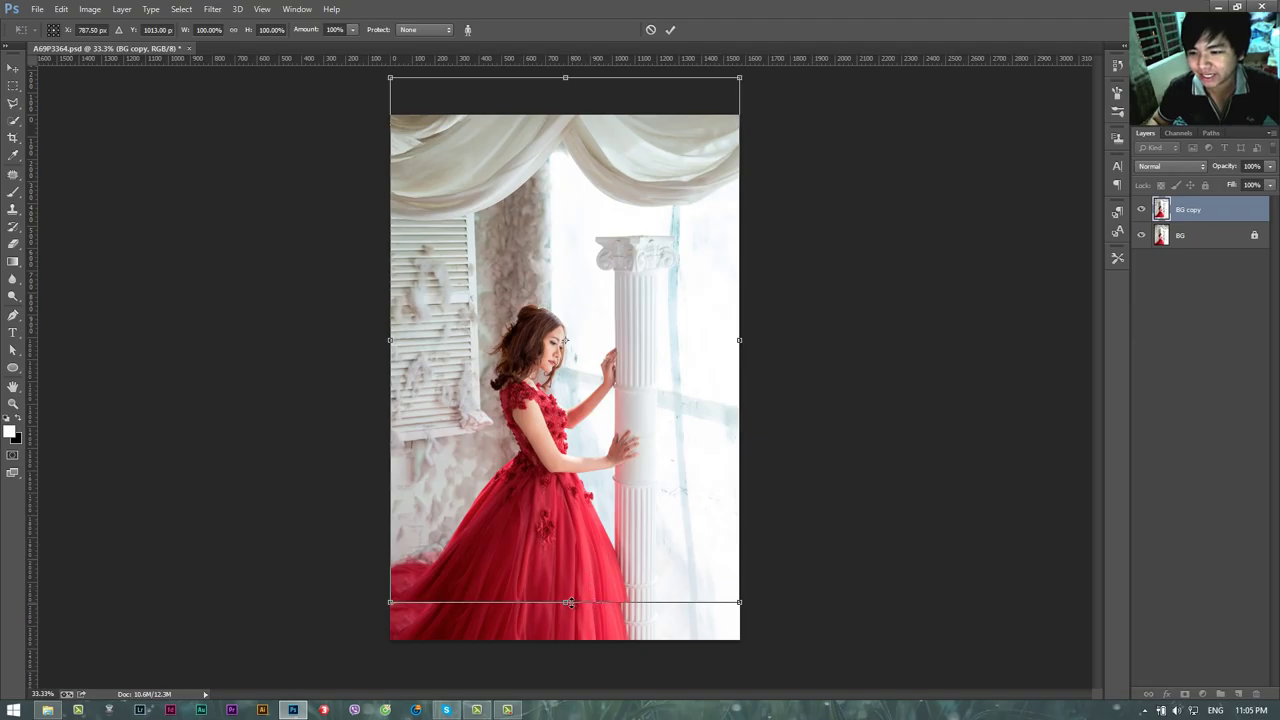
drag(565, 608, 565, 638)
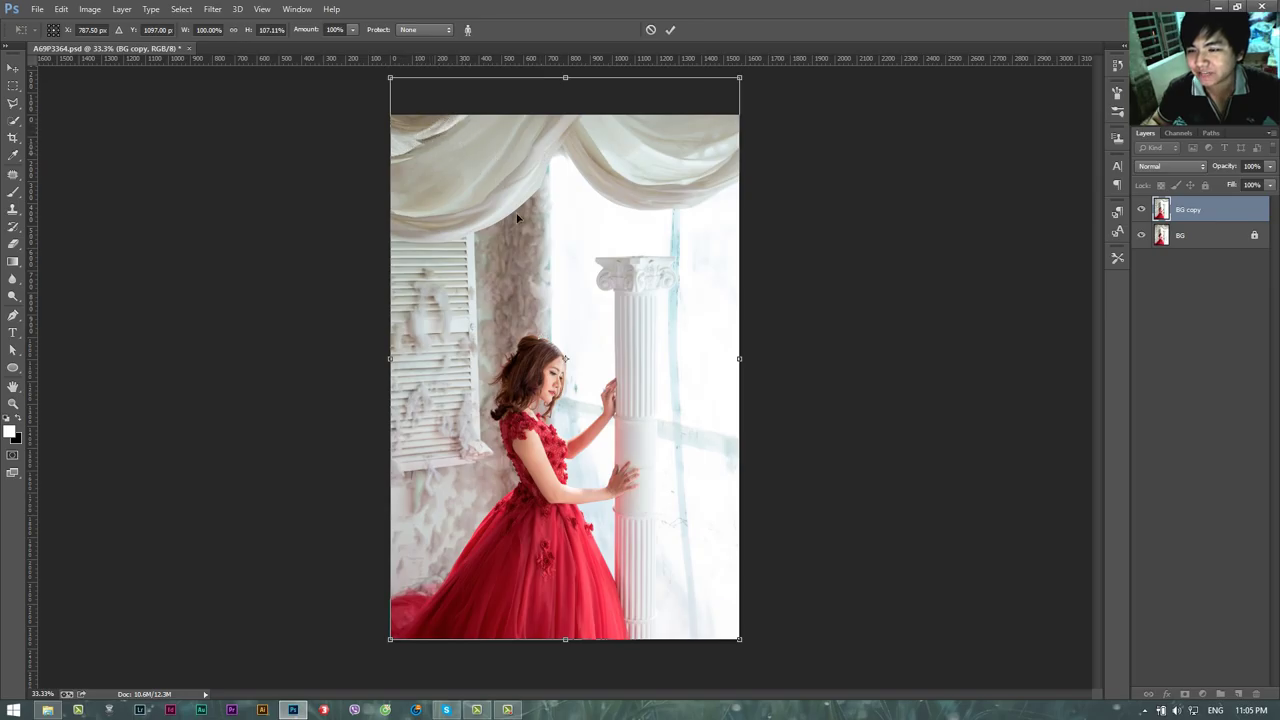
drag(566, 638, 565, 582)
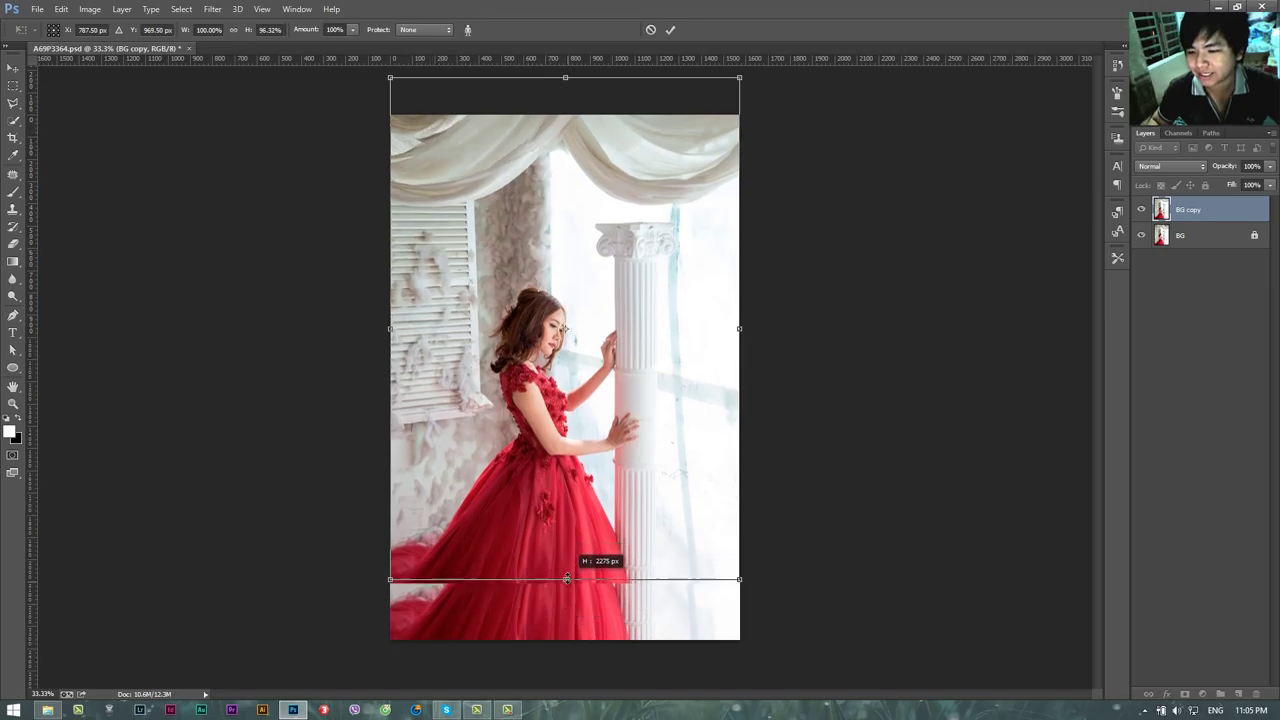
key(Return)
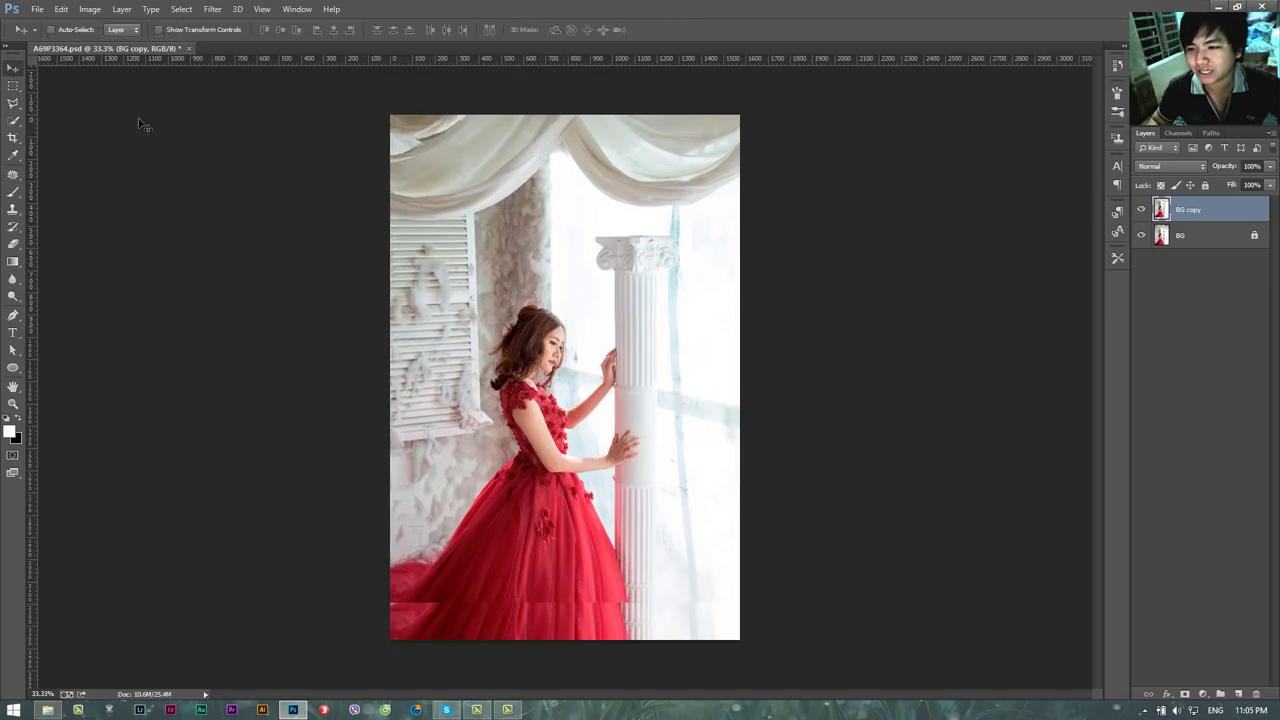
click(61, 9)
click(100, 231)
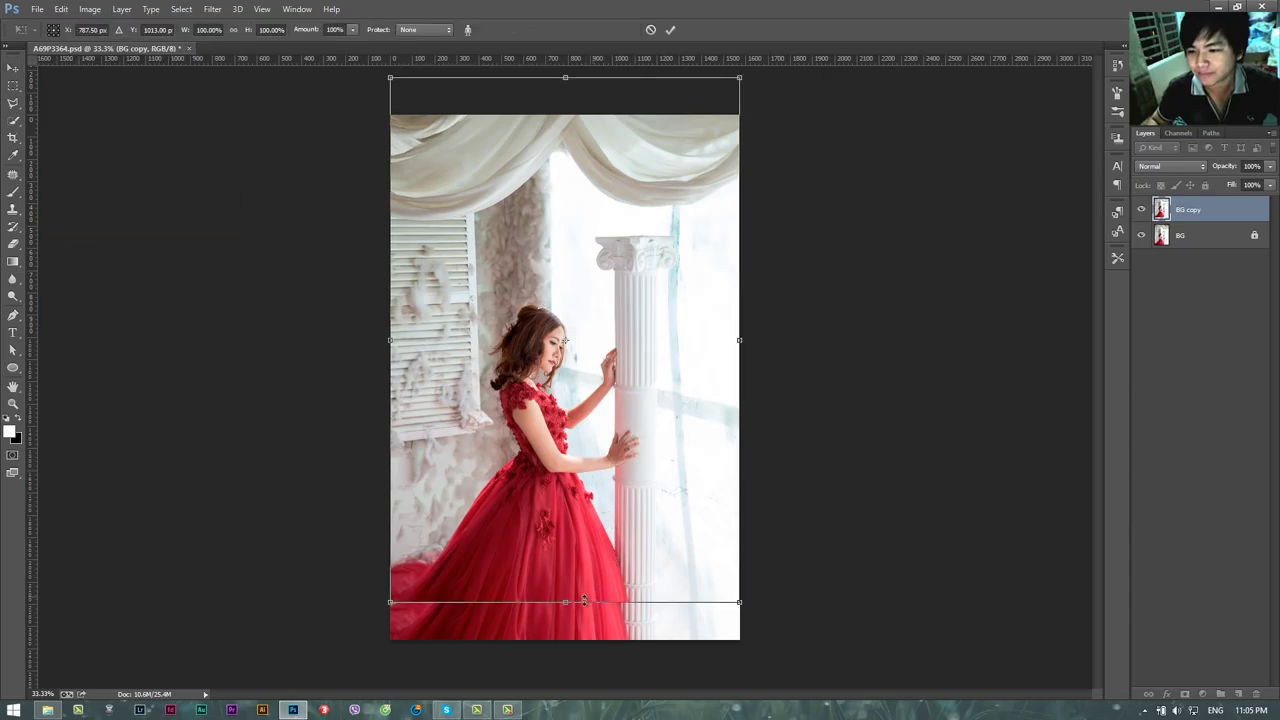
drag(566, 606, 566, 638)
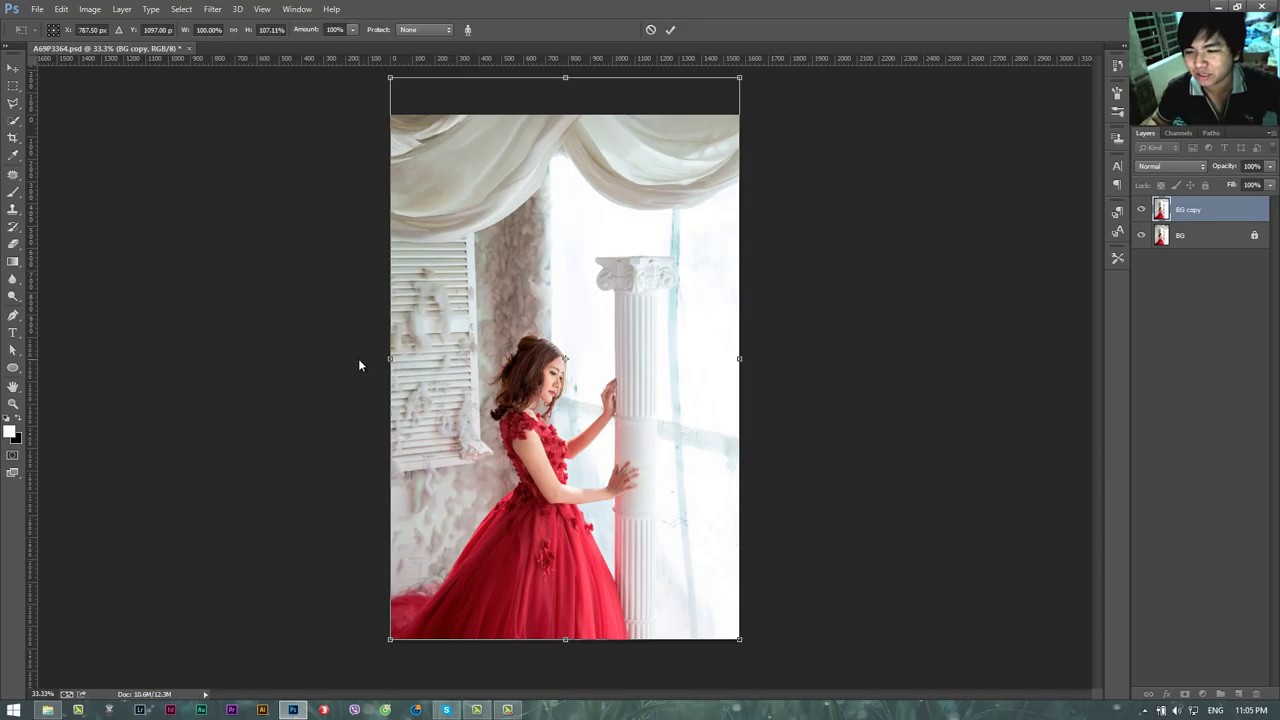
key(ctrl+z)
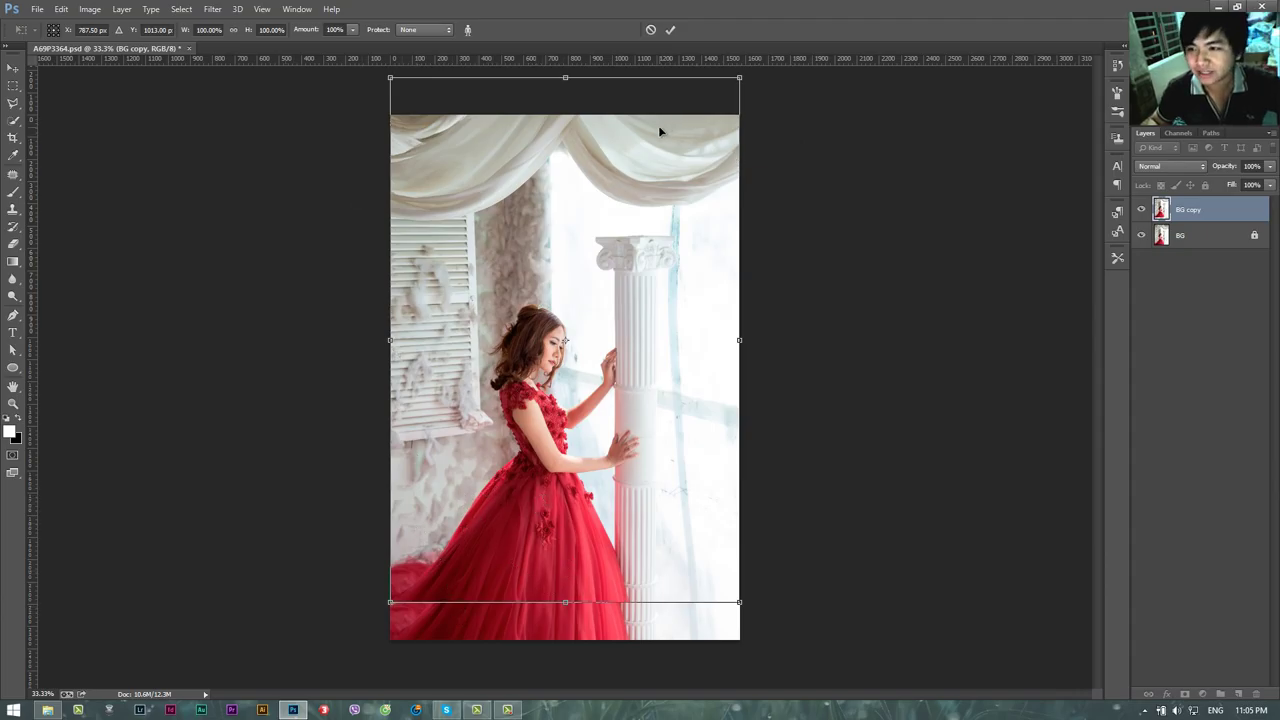
click(670, 29)
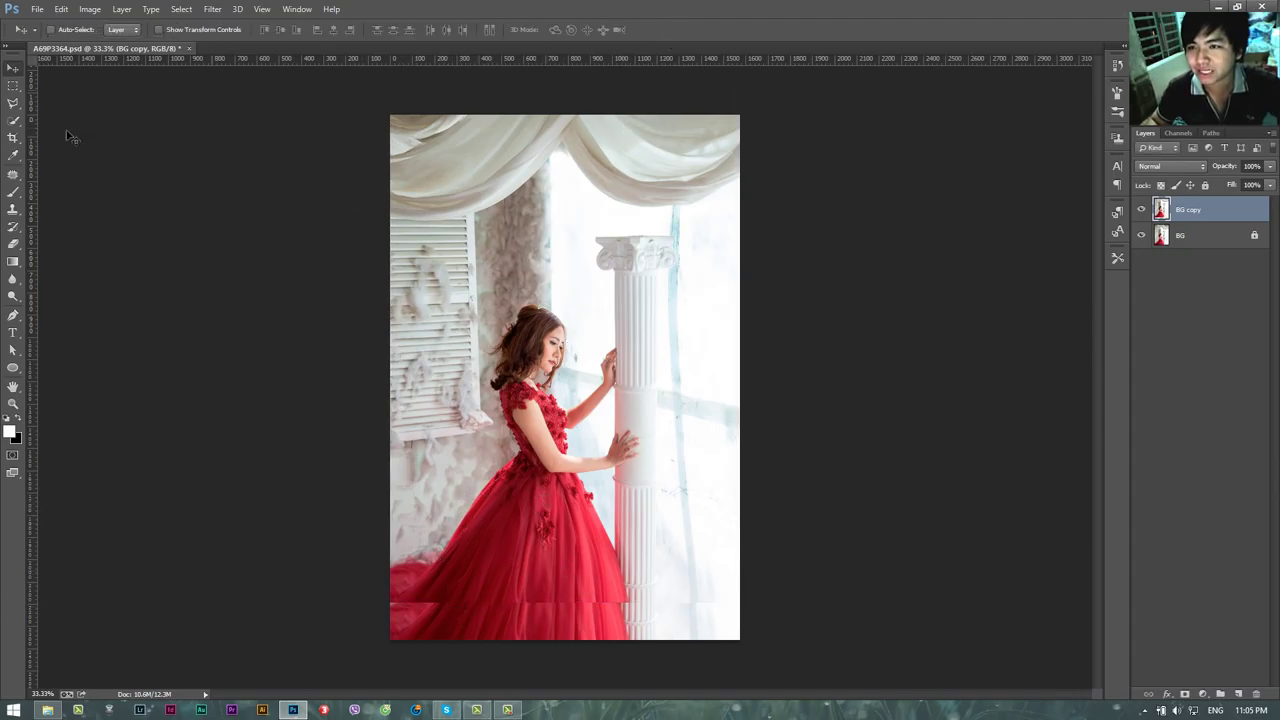
click(13, 86)
right_click(13, 90)
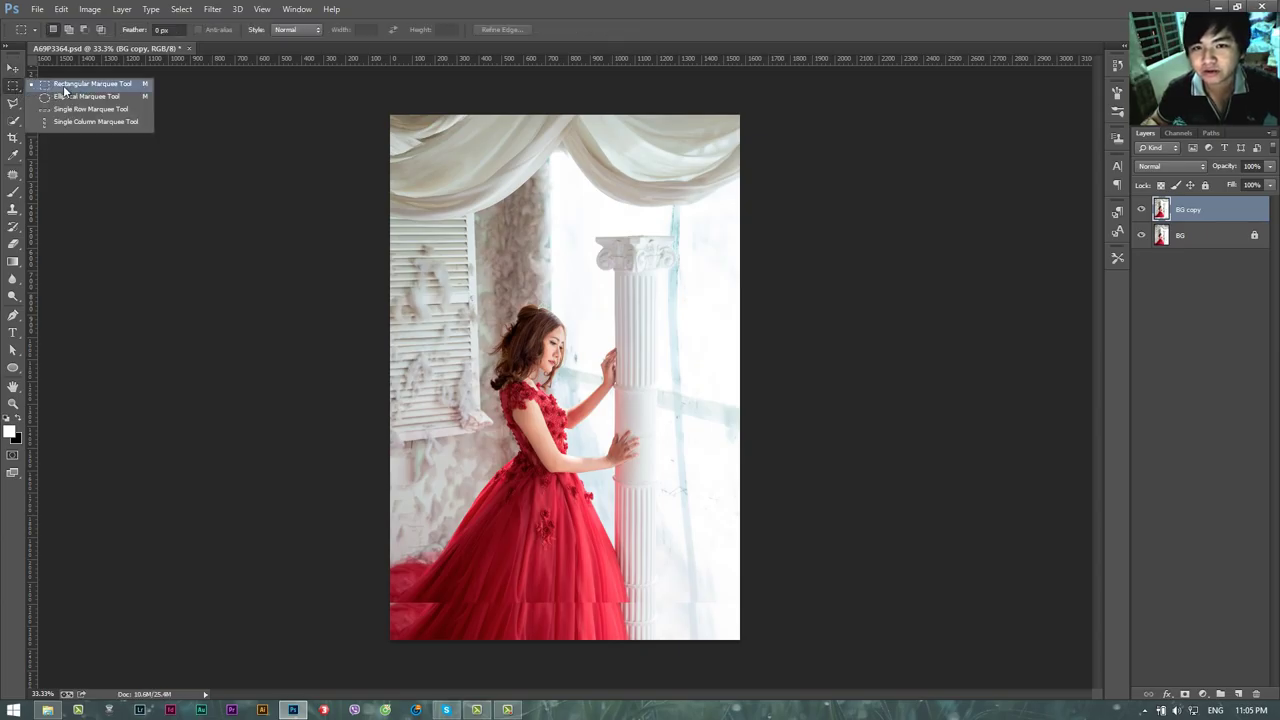
Content-aware scale the marquee-selected area below the waist down to the canvas bottom, then deselect
click(15, 89)
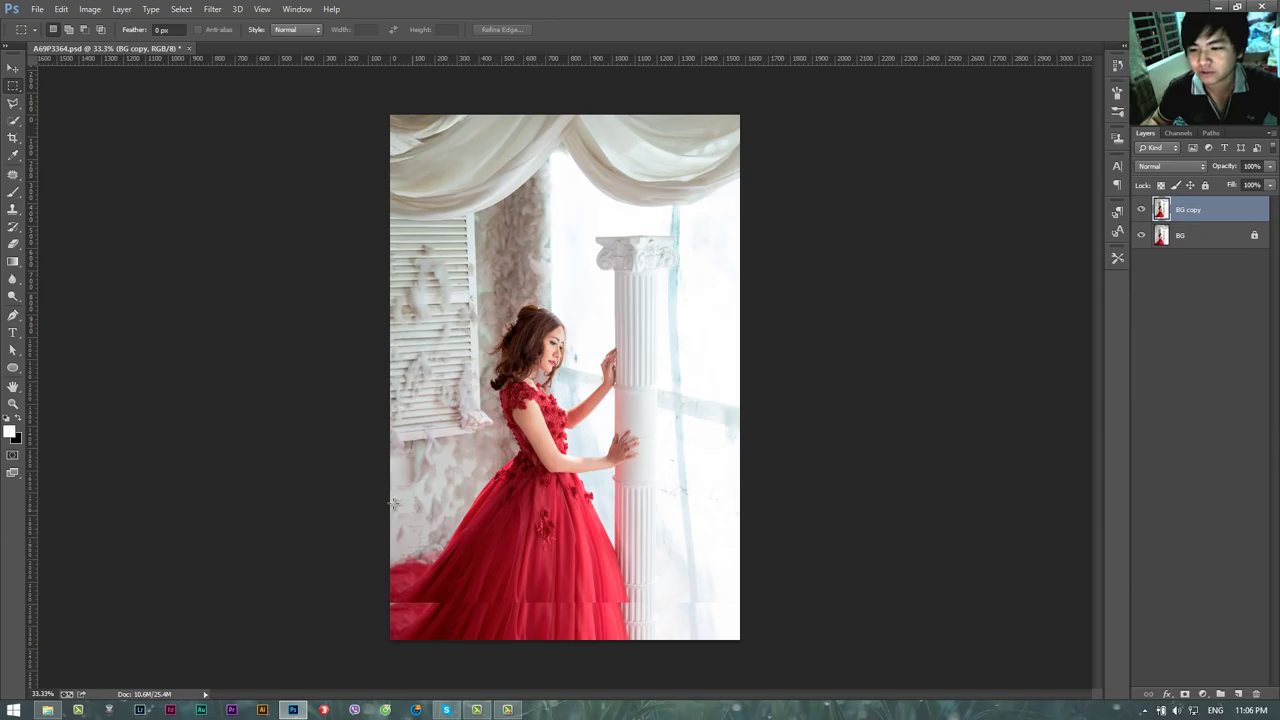
drag(380, 490, 776, 622)
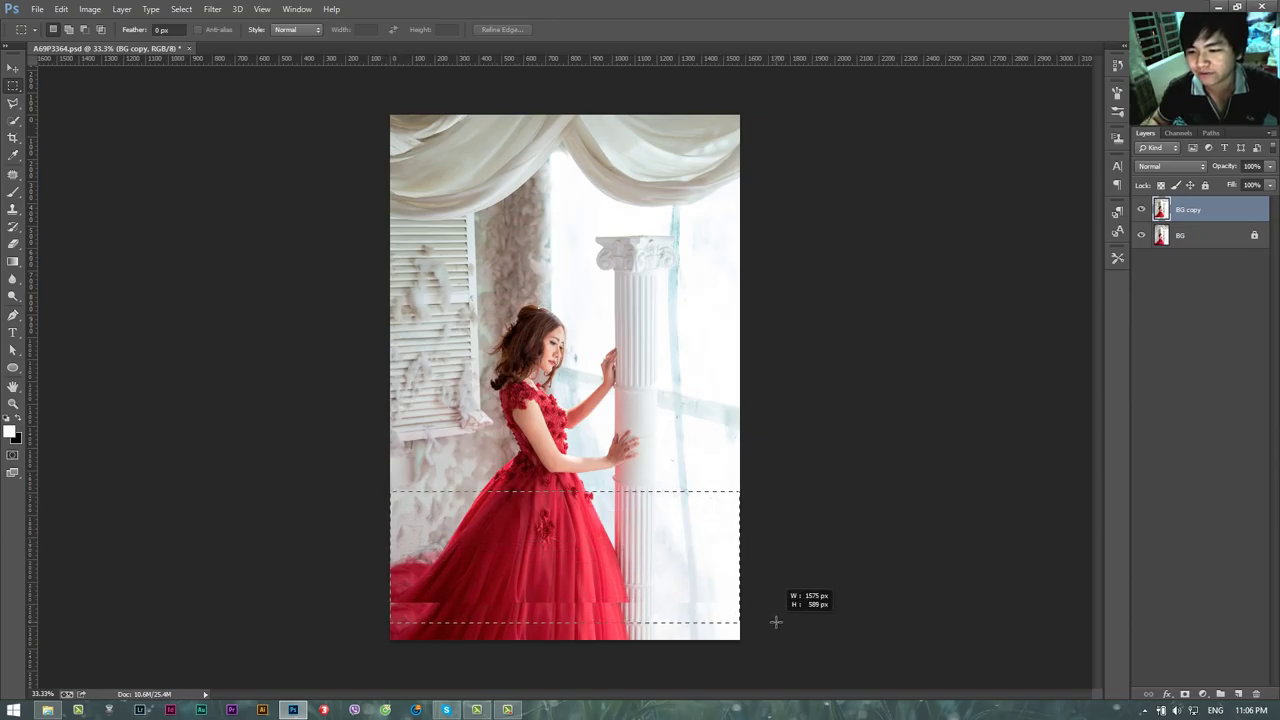
drag(631, 553, 632, 547)
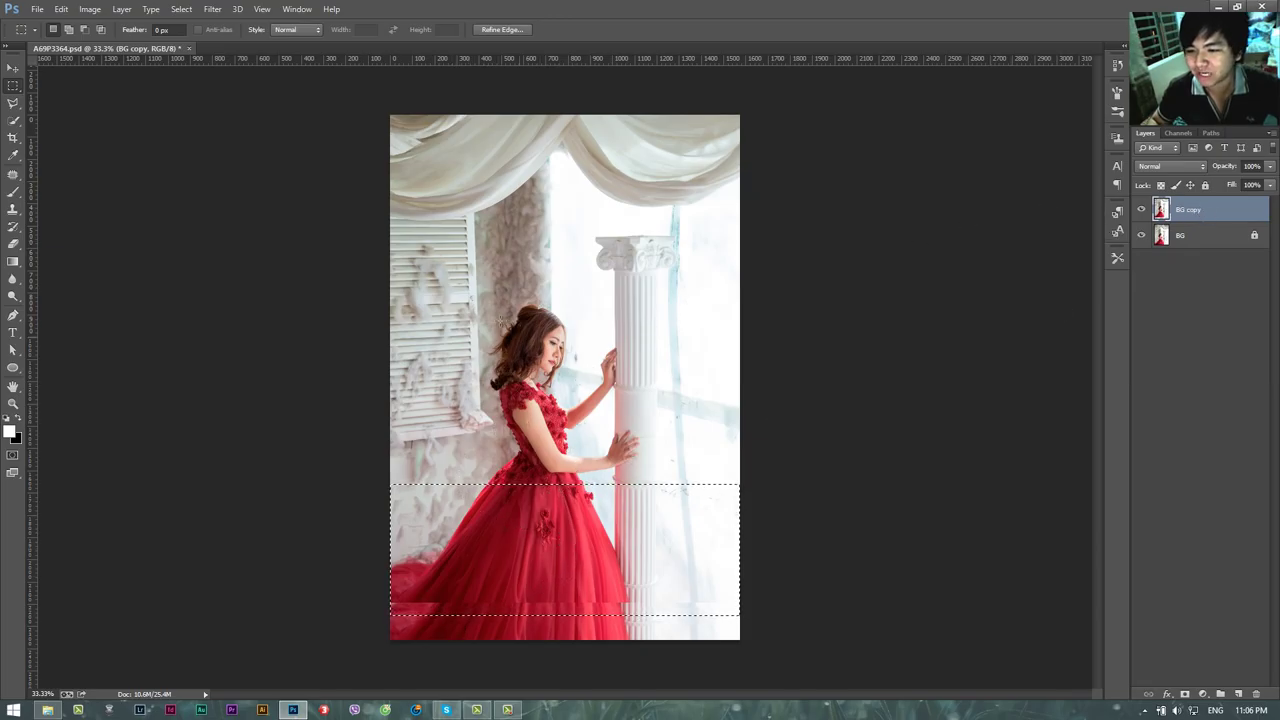
click(61, 9)
click(113, 232)
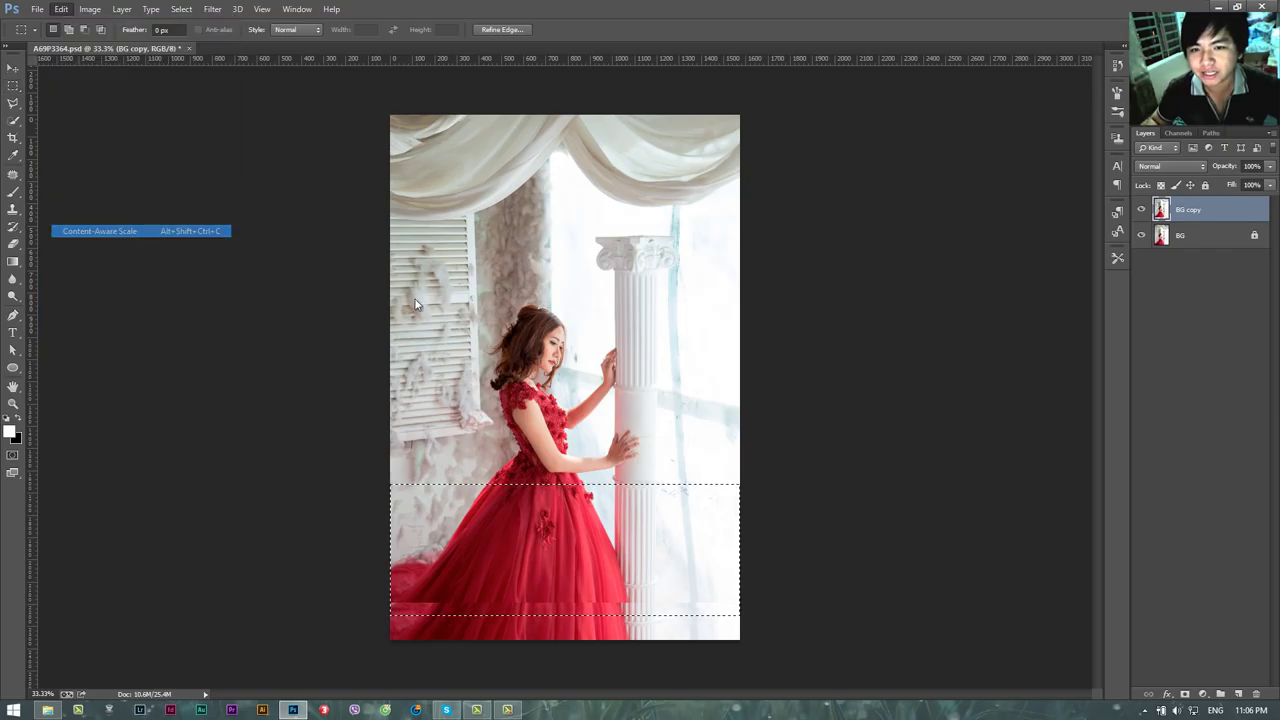
drag(565, 601, 565, 636)
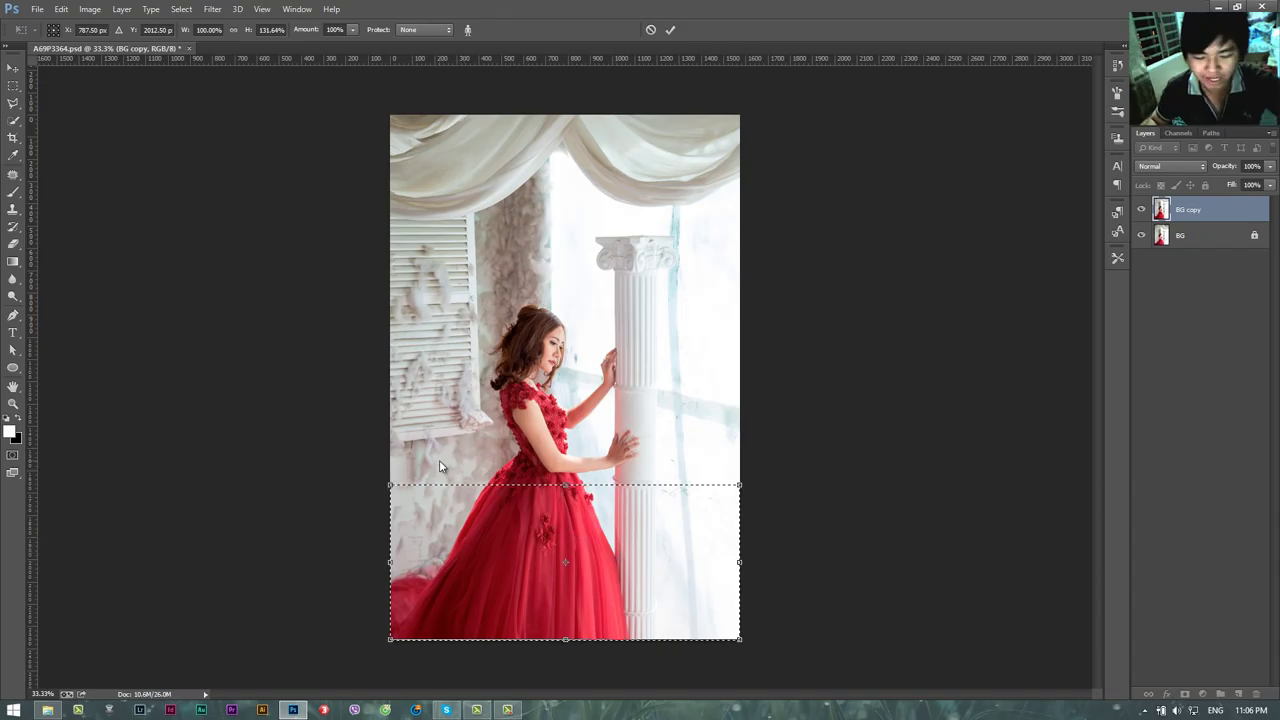
key(Return)
key(ctrl+d)
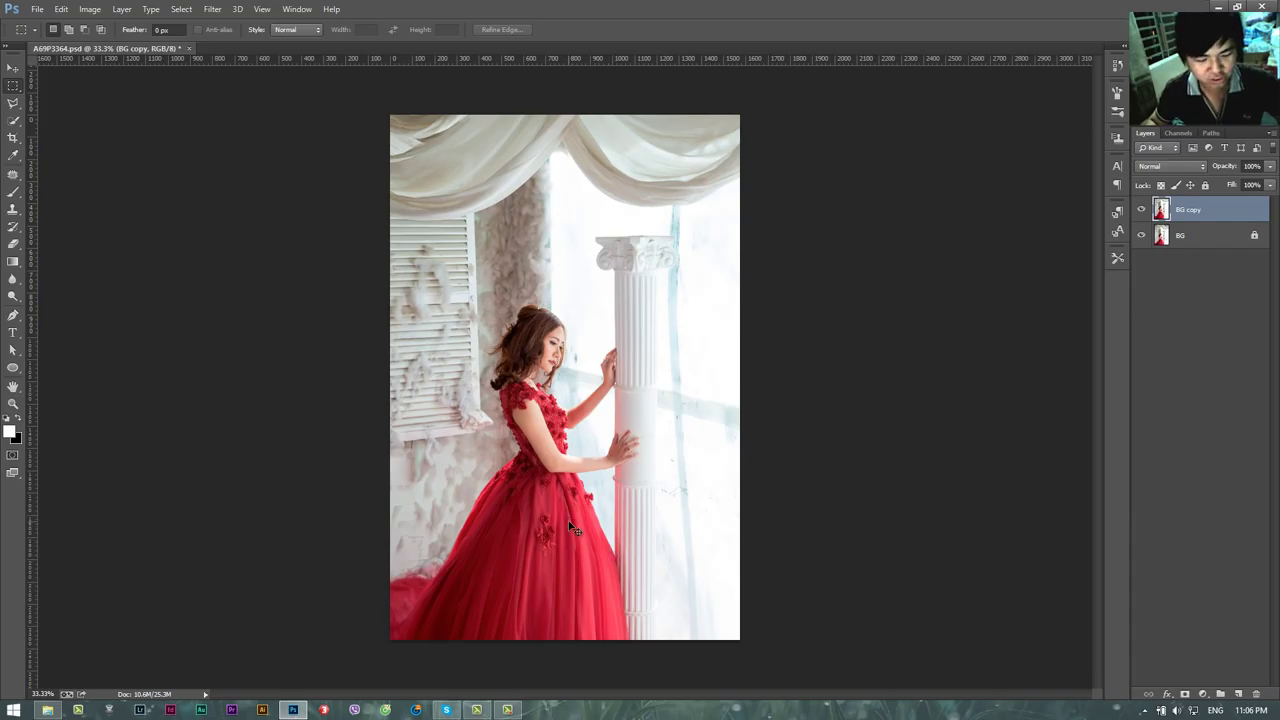
Open Liquify, zoom the preview to 100% on the dress, and set Forward Warp to size 90
click(212, 9)
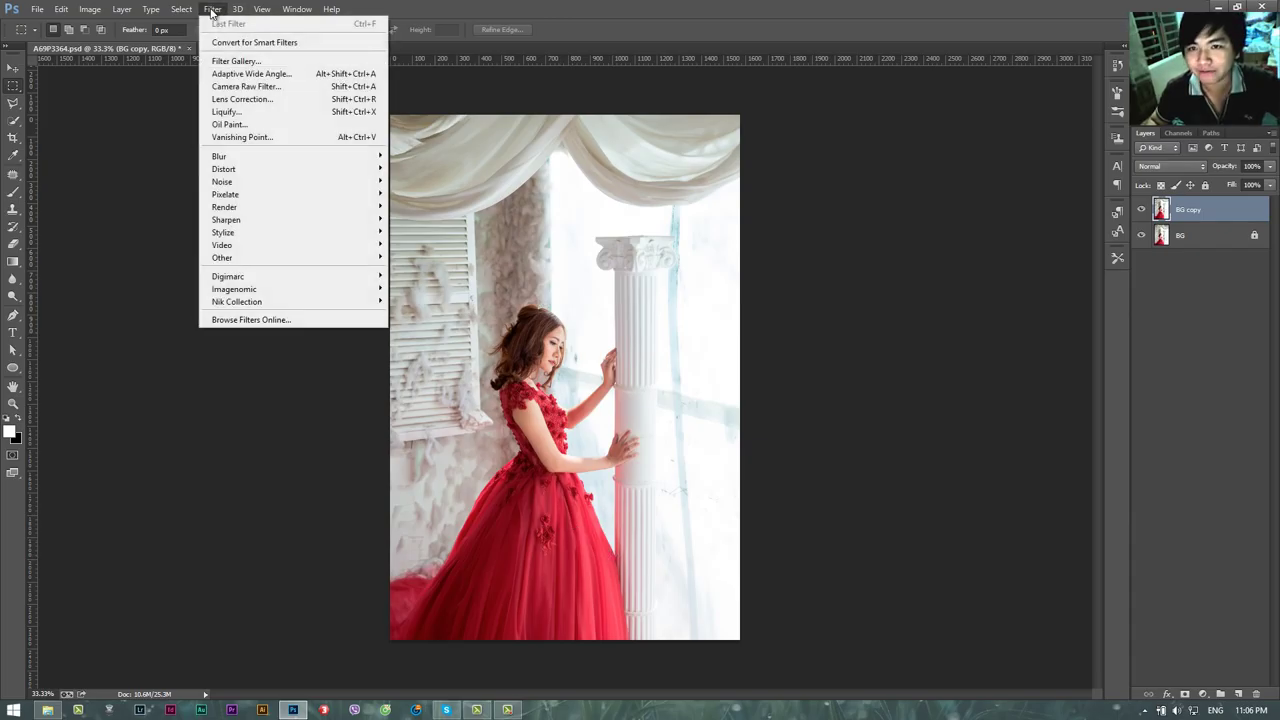
click(243, 116)
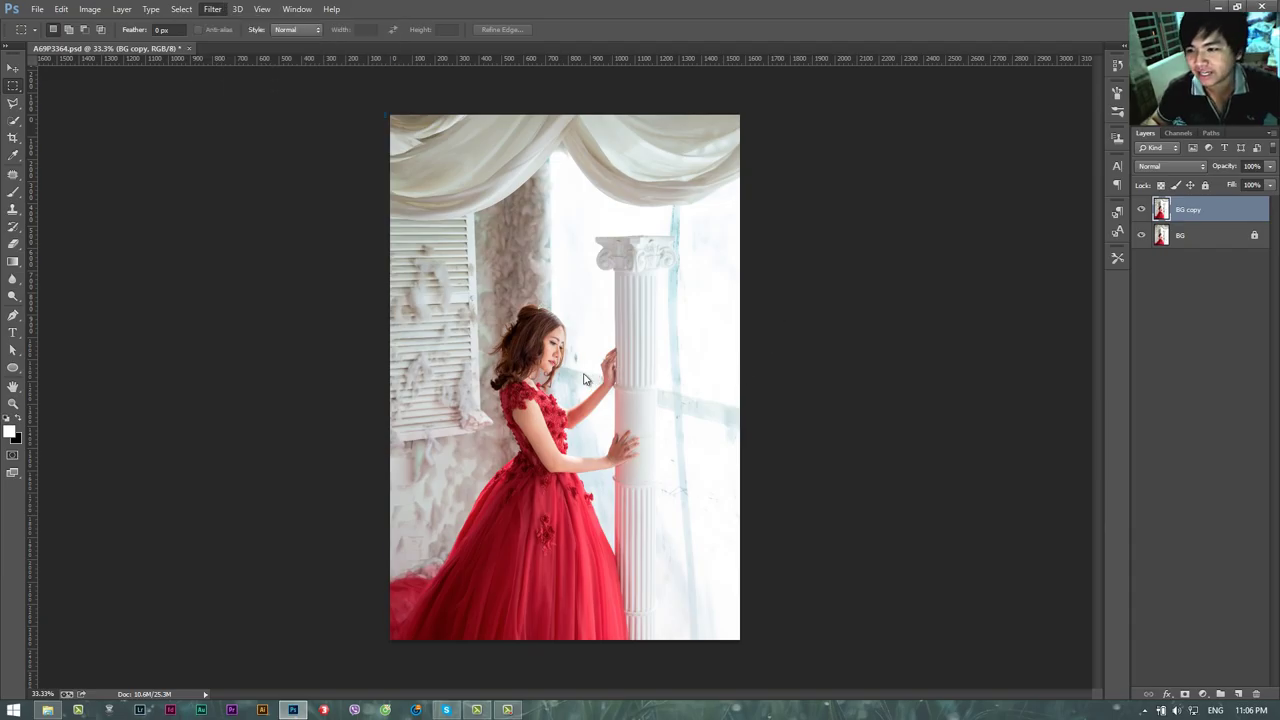
key(z)
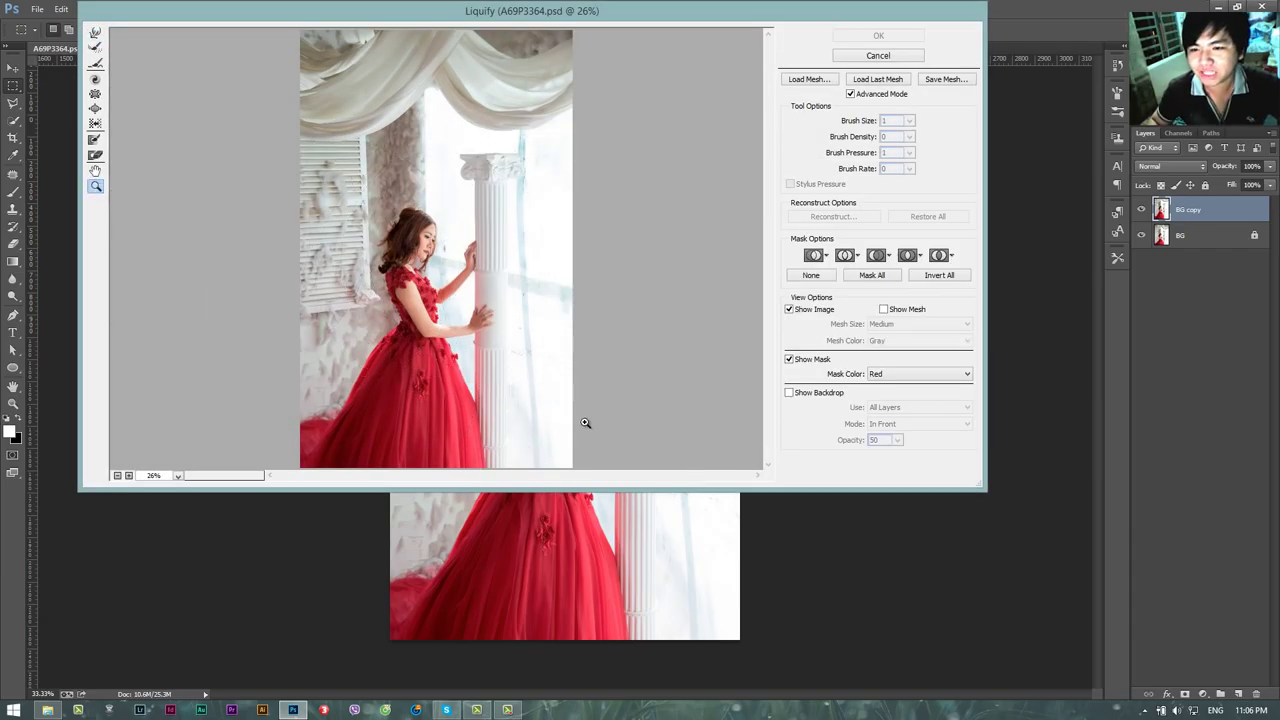
click(507, 423)
click(504, 379)
click(519, 336)
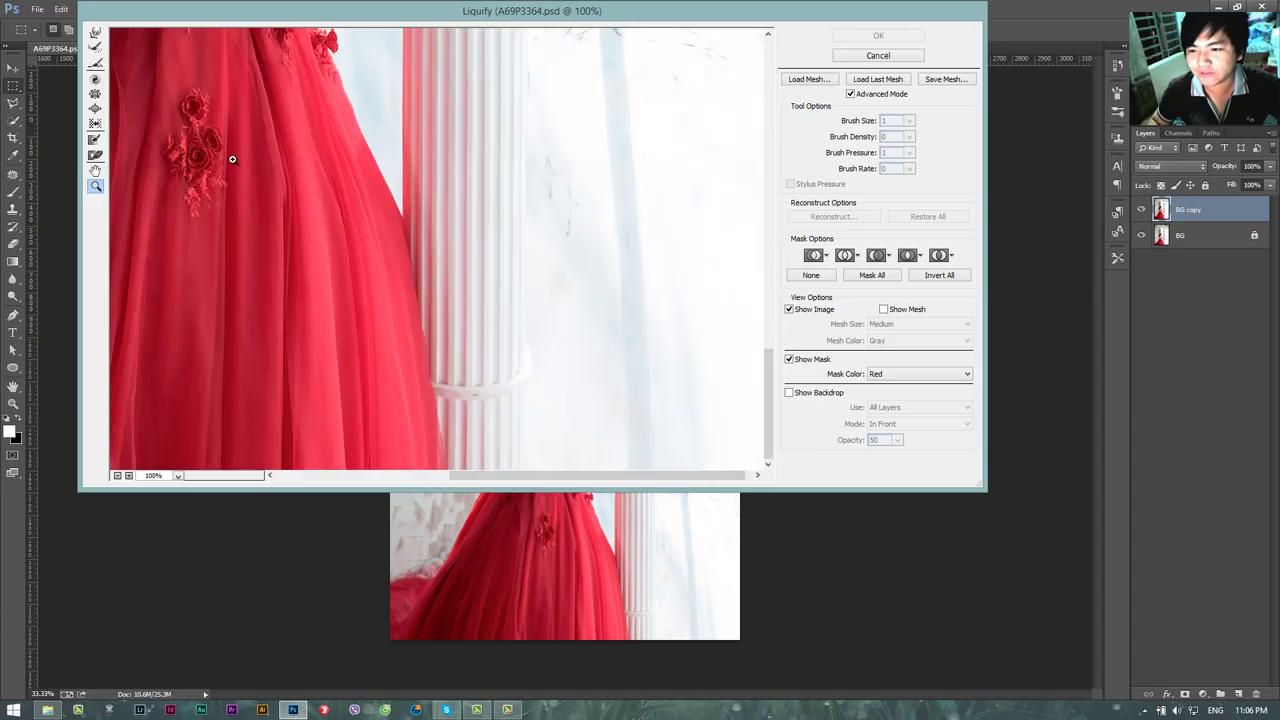
click(95, 33)
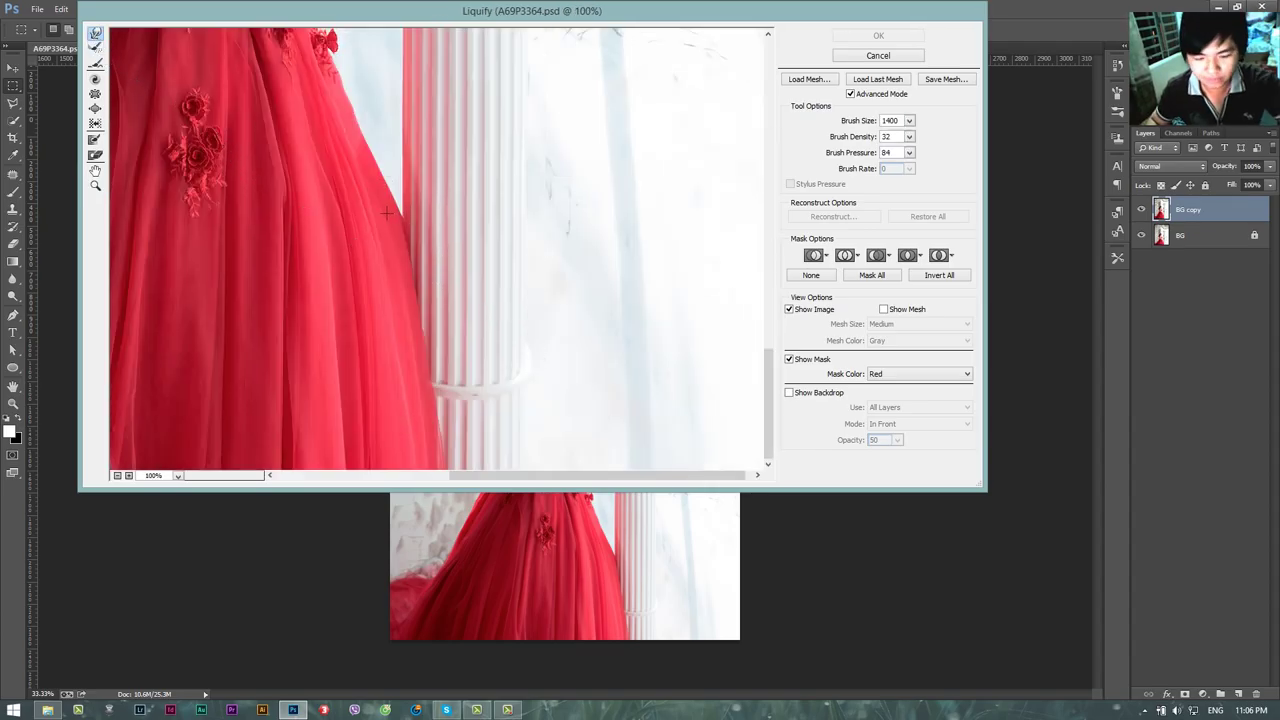
key(bracketleft)
key(bracketleft)
key(bracketleft)
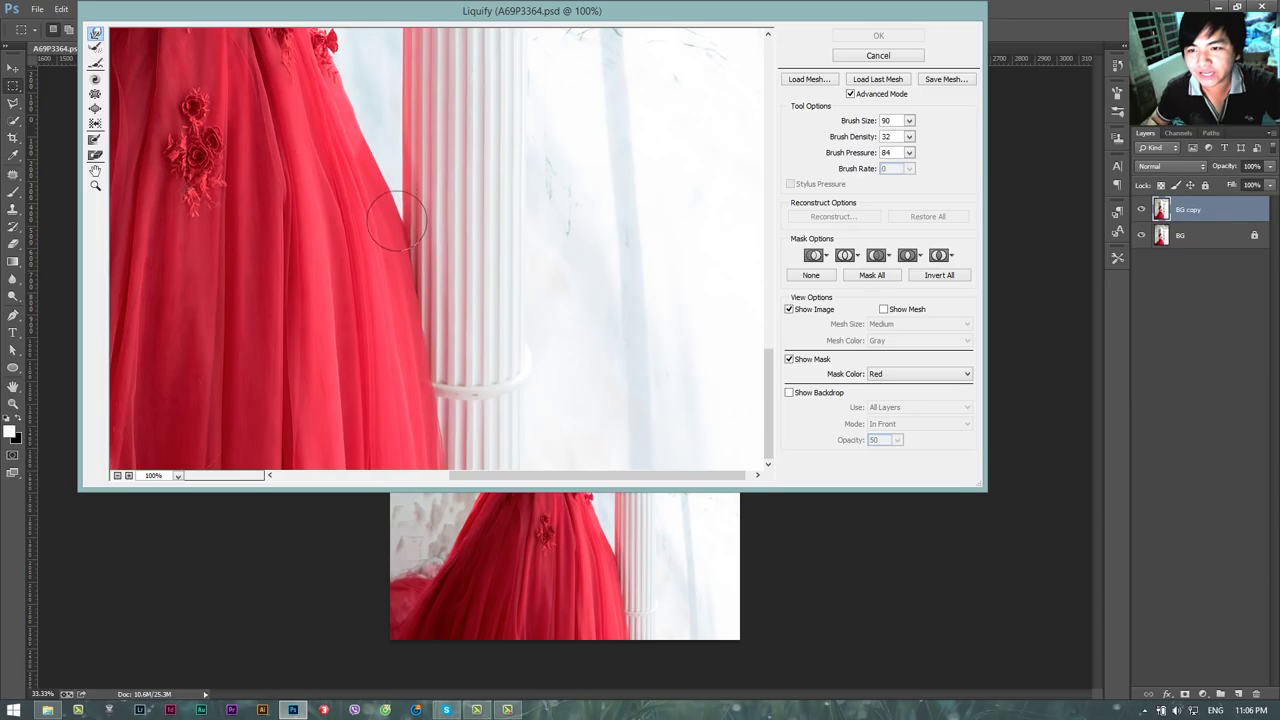
Push the dress edge beside the column into a cleaner shape with the small warp brush
mouse_move(392, 188)
mouse_down()
mouse_move(410, 240)
mouse_move(420, 186)
mouse_up()
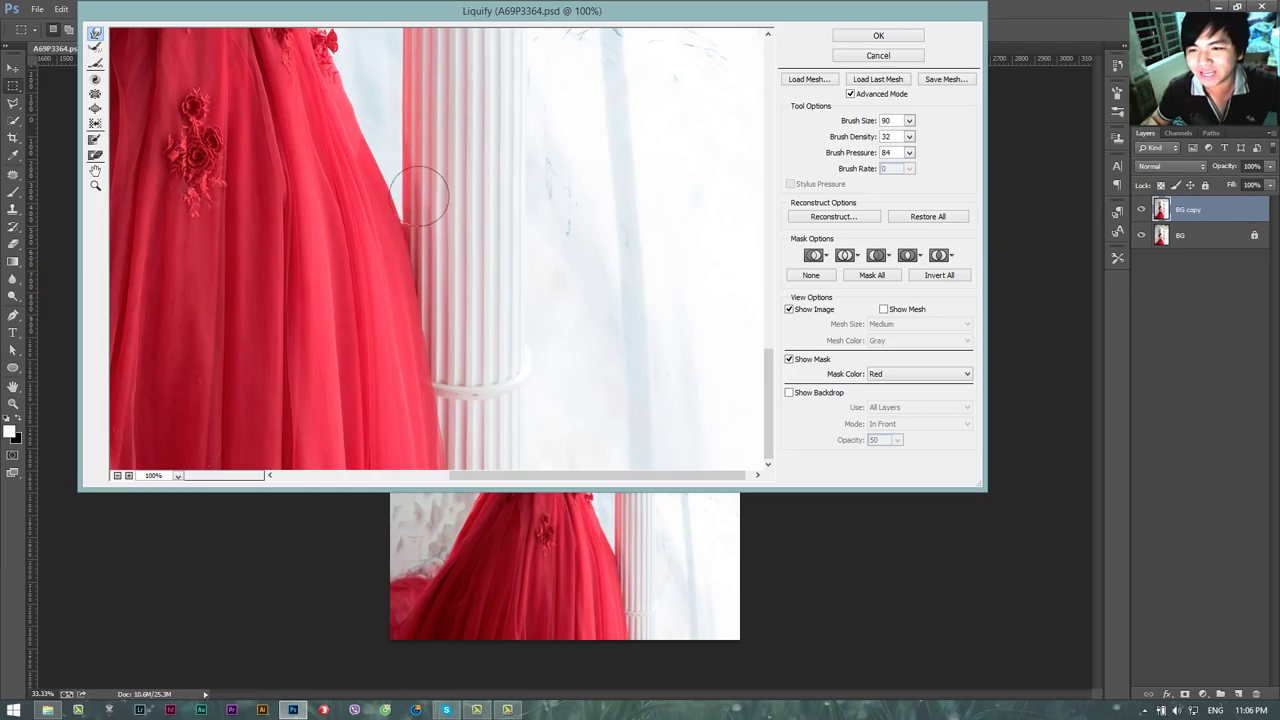
key(alt+space)
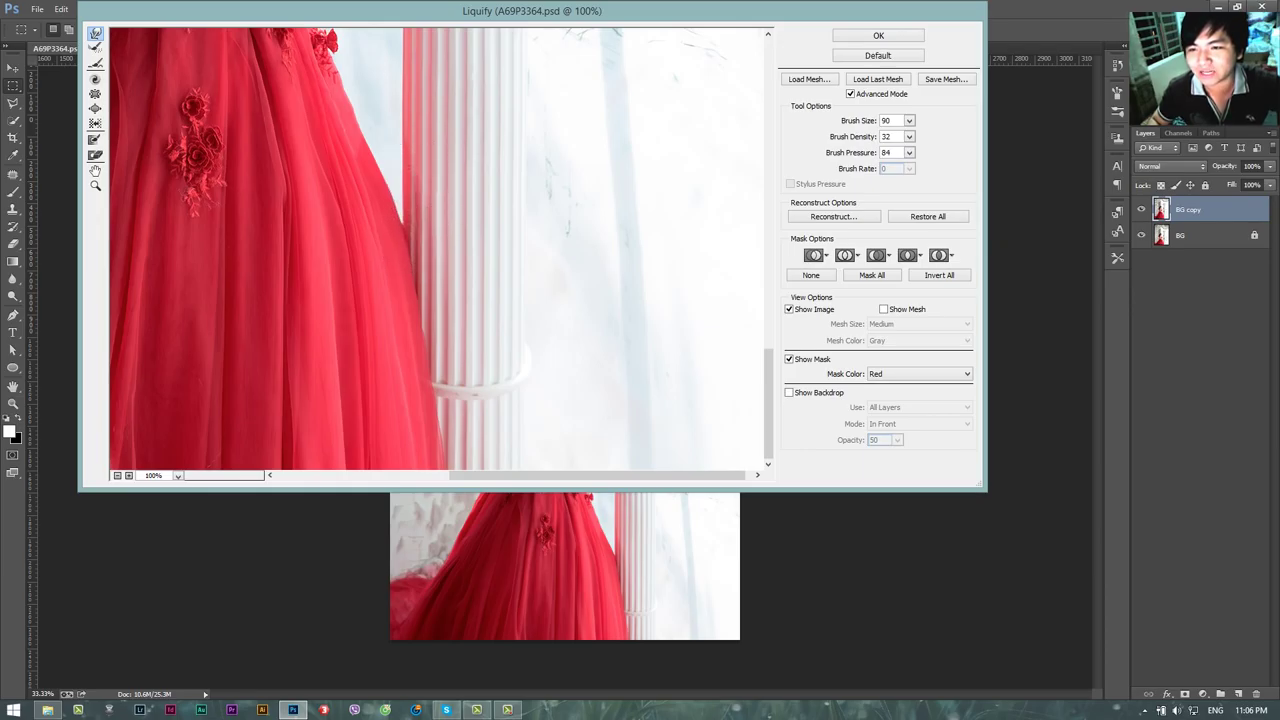
mouse_move(417, 191)
mouse_down()
mouse_move(390, 190)
mouse_move(413, 220)
mouse_up()
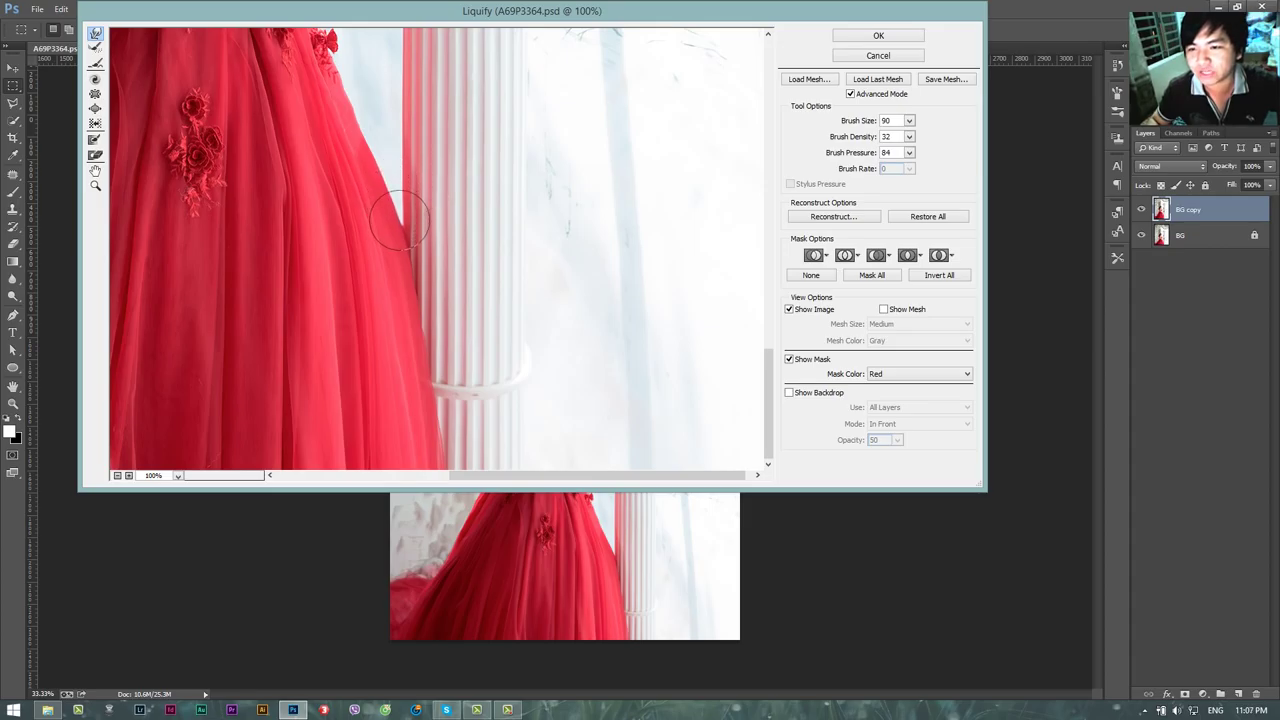
drag(309, 263, 626, 268)
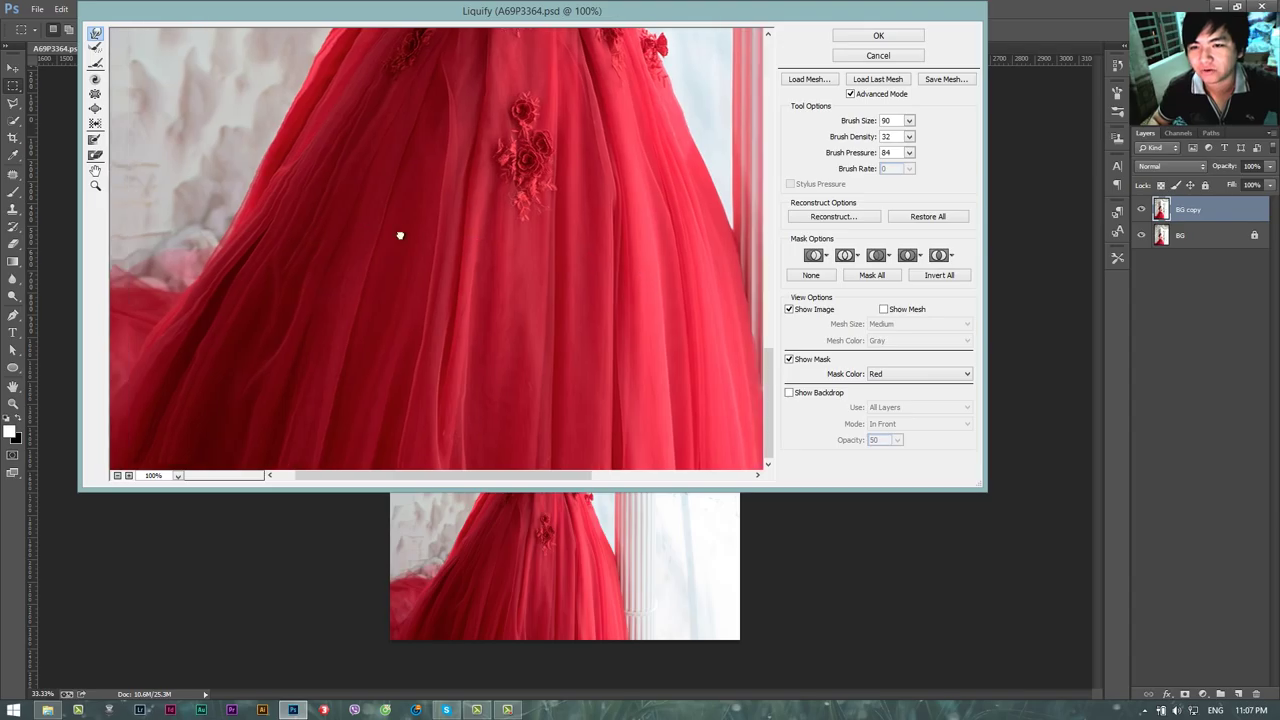
drag(400, 234, 437, 238)
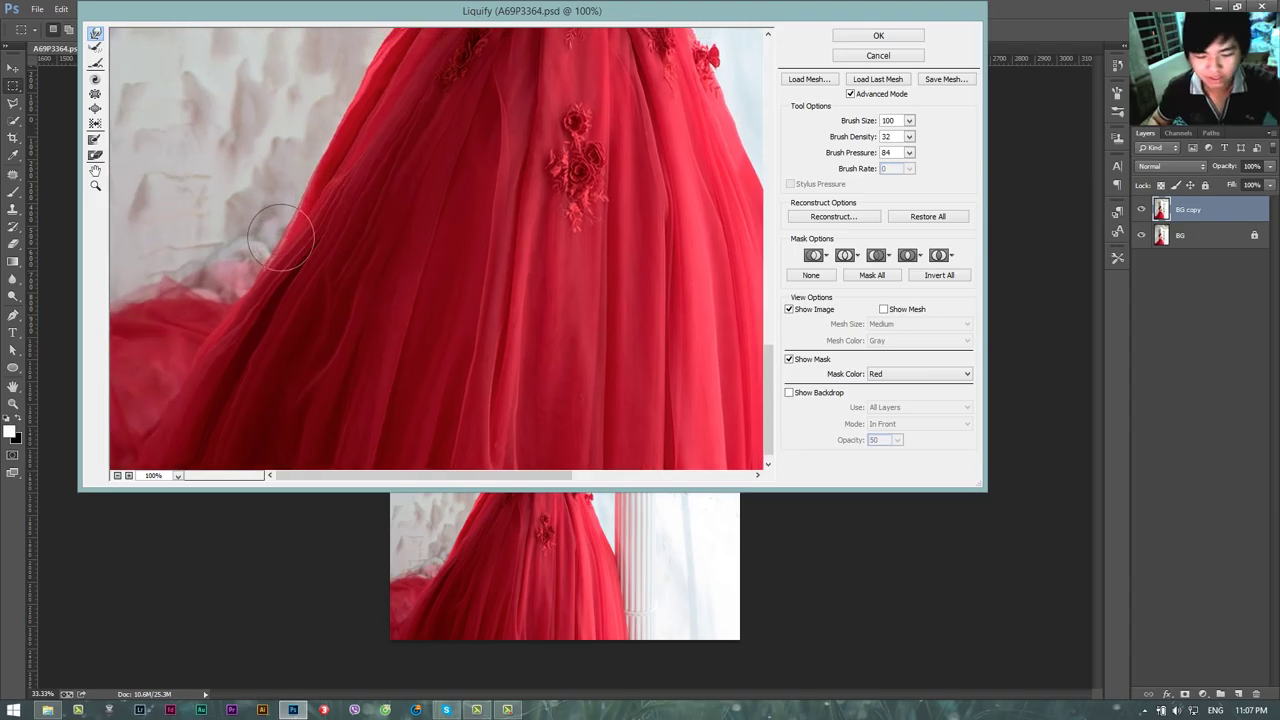
With a larger brush, smooth the dress's left outline and skirt folds, then apply Liquify
key(bracketright)
key(bracketright)
key(bracketright)
drag(329, 214, 286, 243)
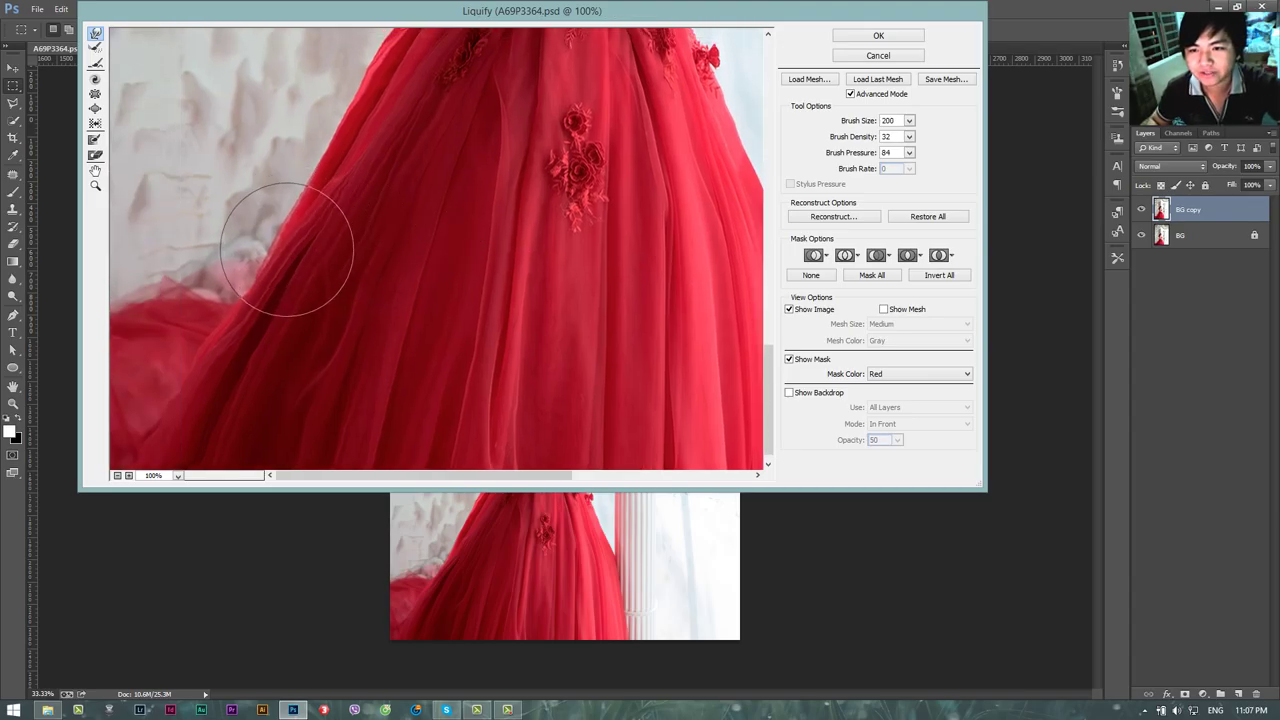
key(bracketright)
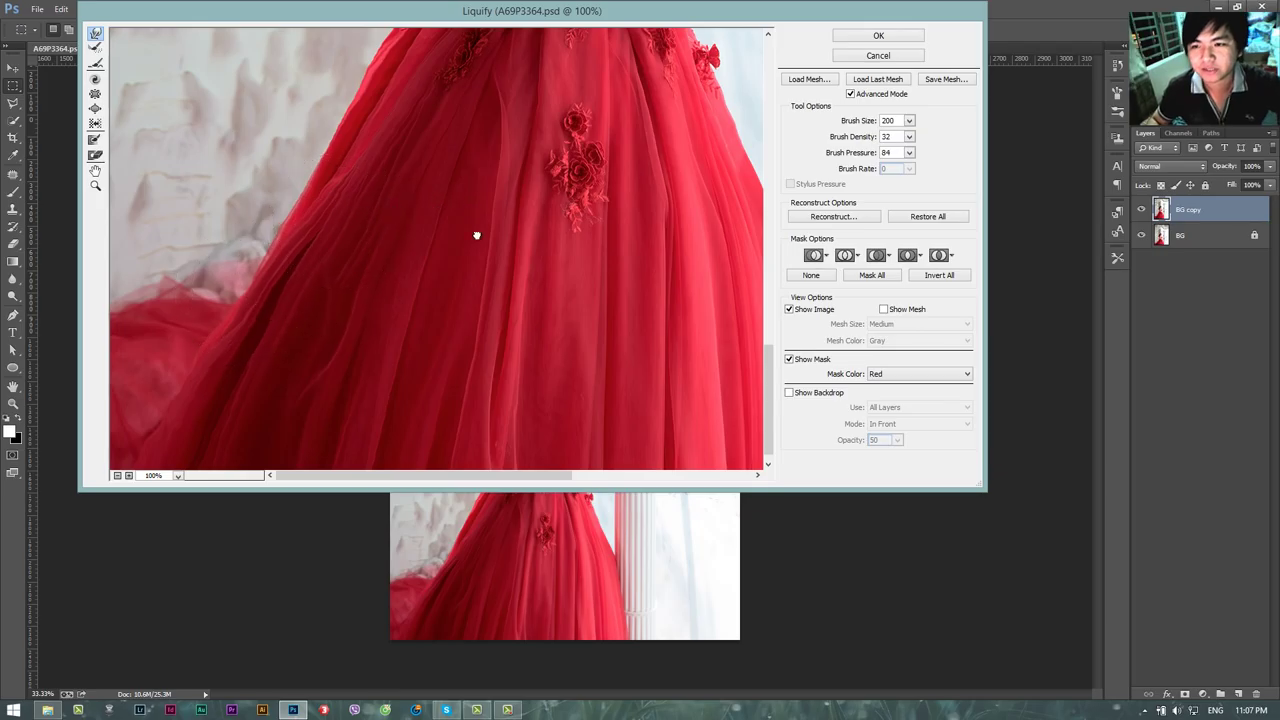
drag(480, 234, 438, 245)
drag(646, 229, 648, 249)
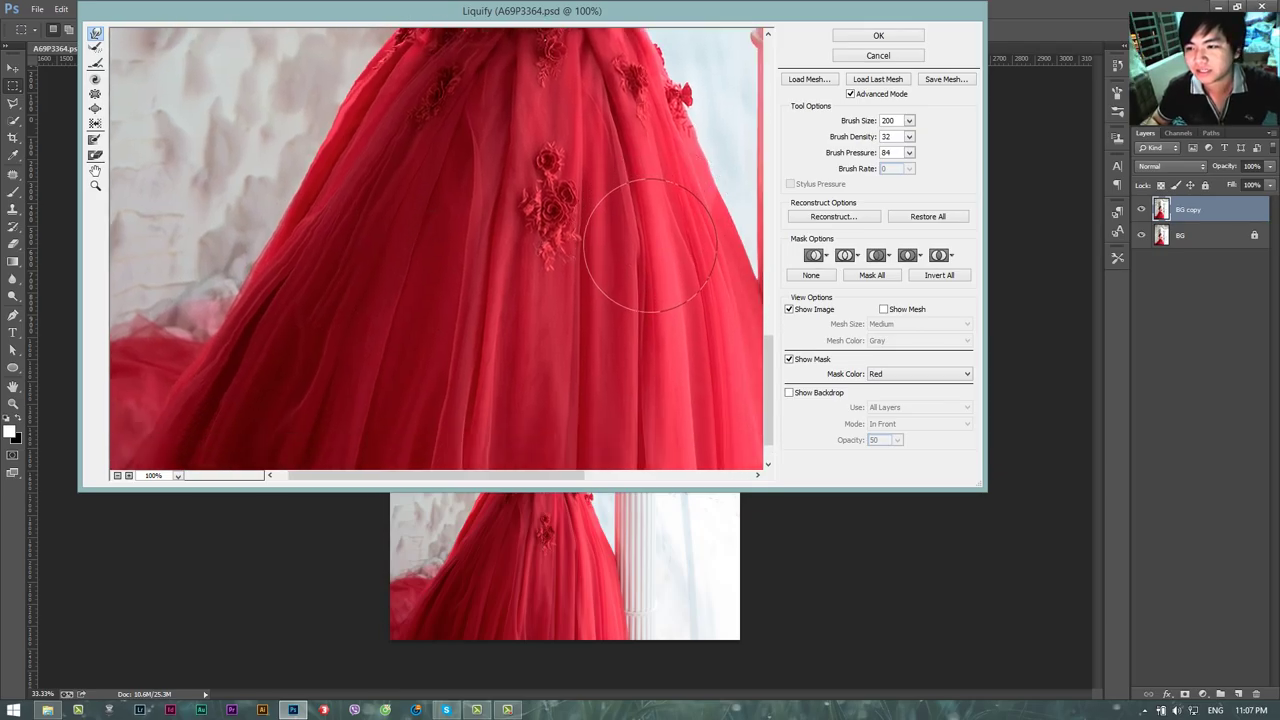
drag(543, 223, 552, 272)
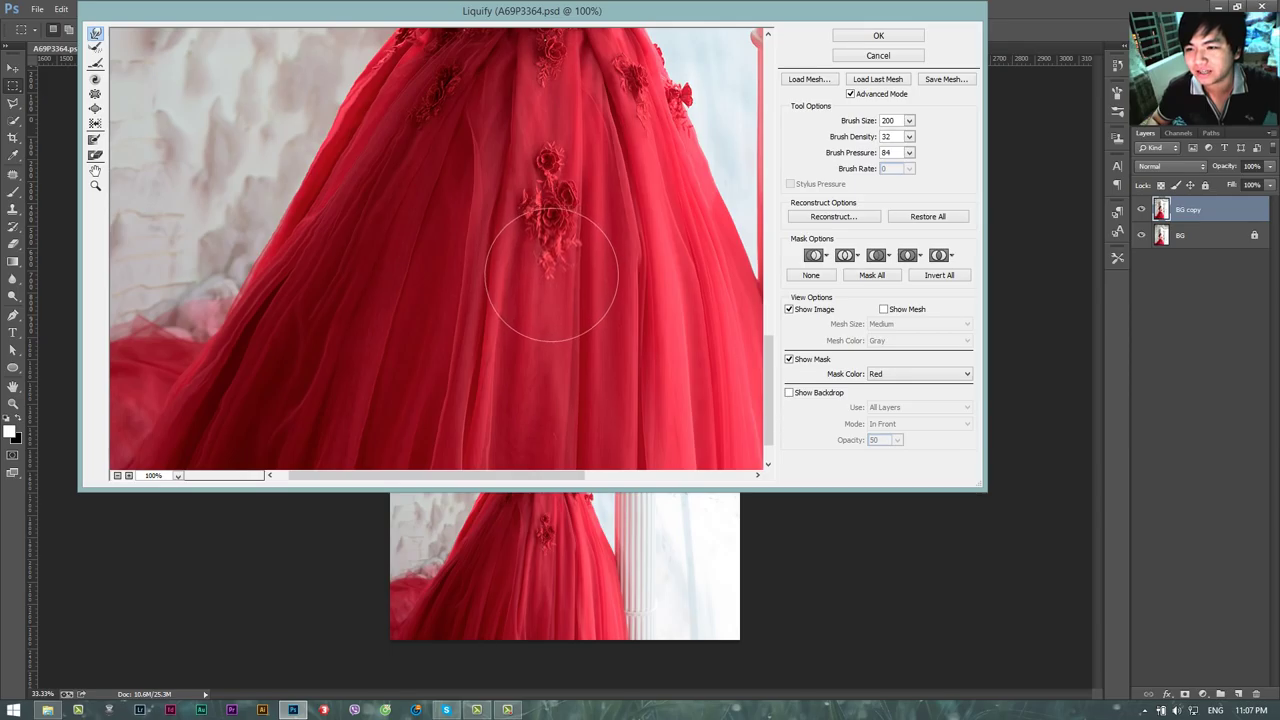
drag(630, 285, 580, 230)
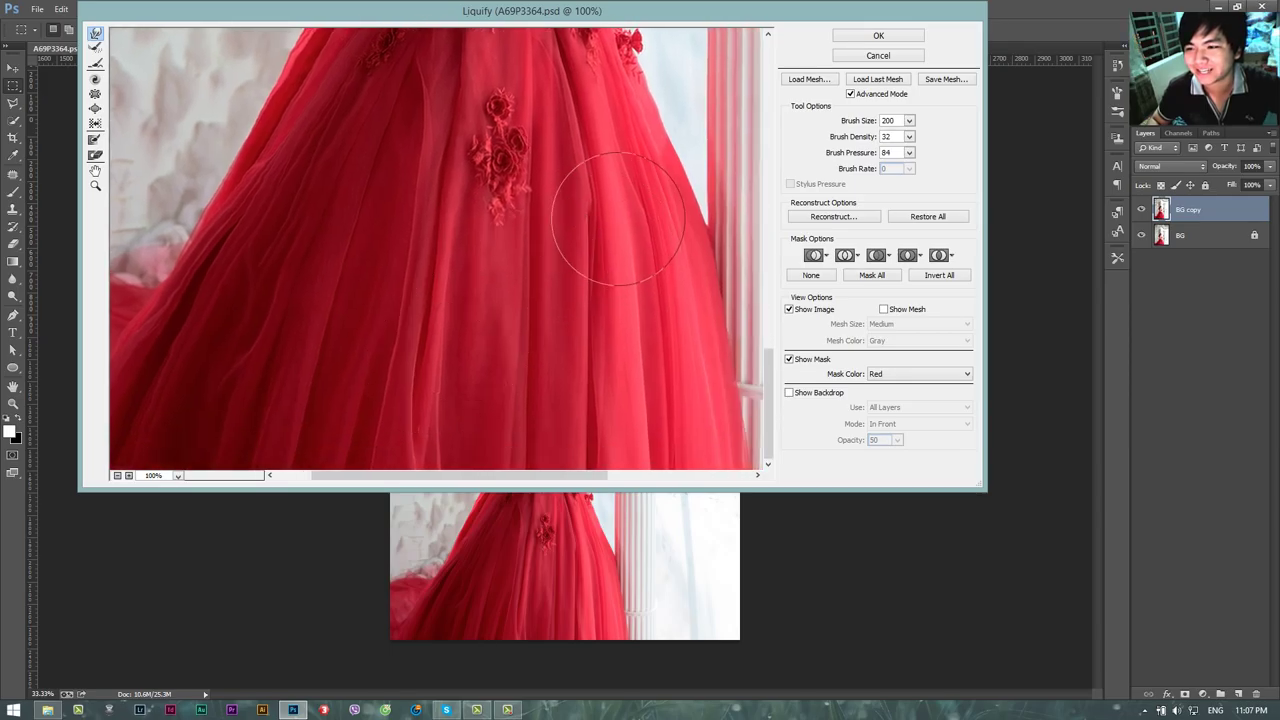
click(878, 37)
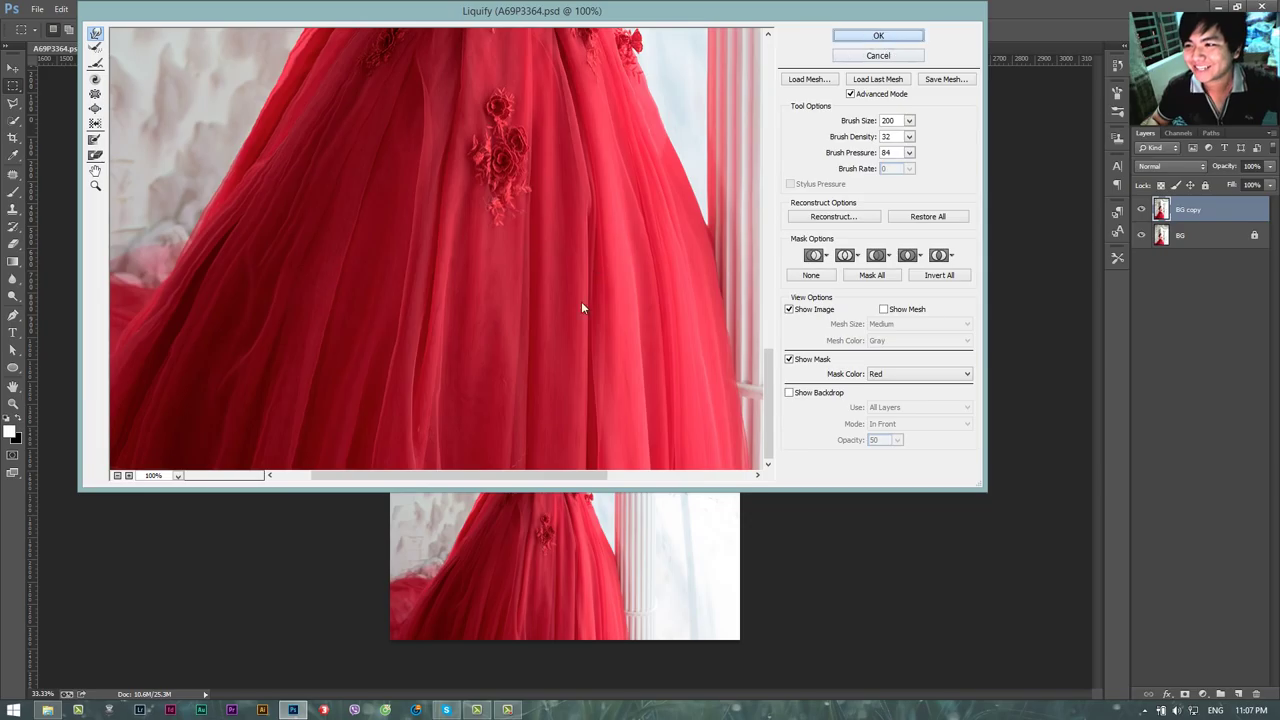
Compare before and after Liquify, then create a new group named 'effect'
click(1141, 210)
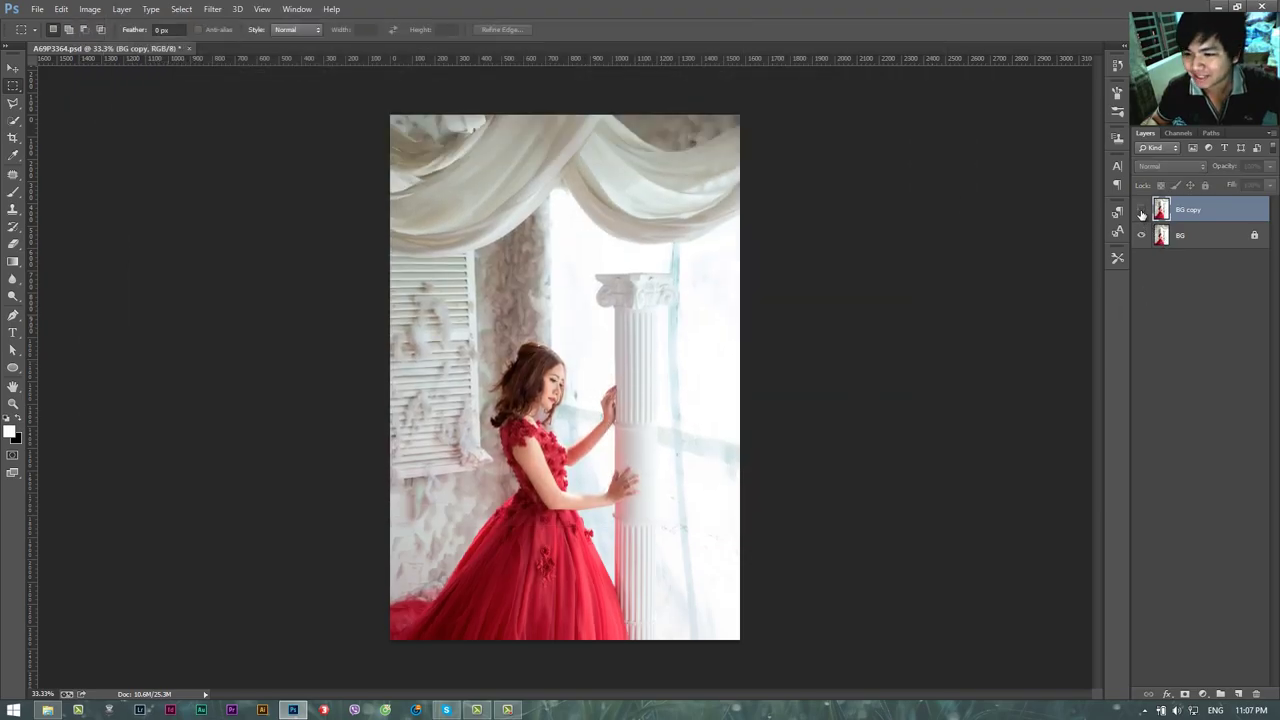
click(1141, 210)
click(1141, 210)
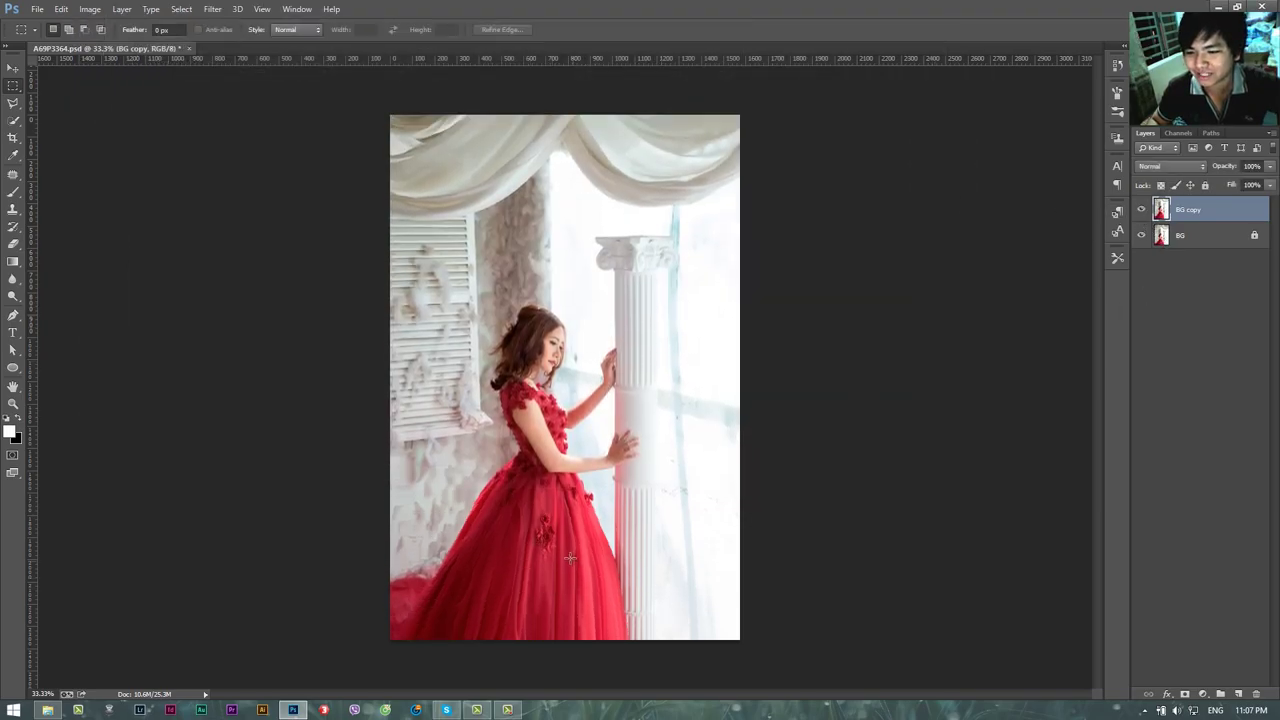
click(1220, 694)
double_click(1190, 204)
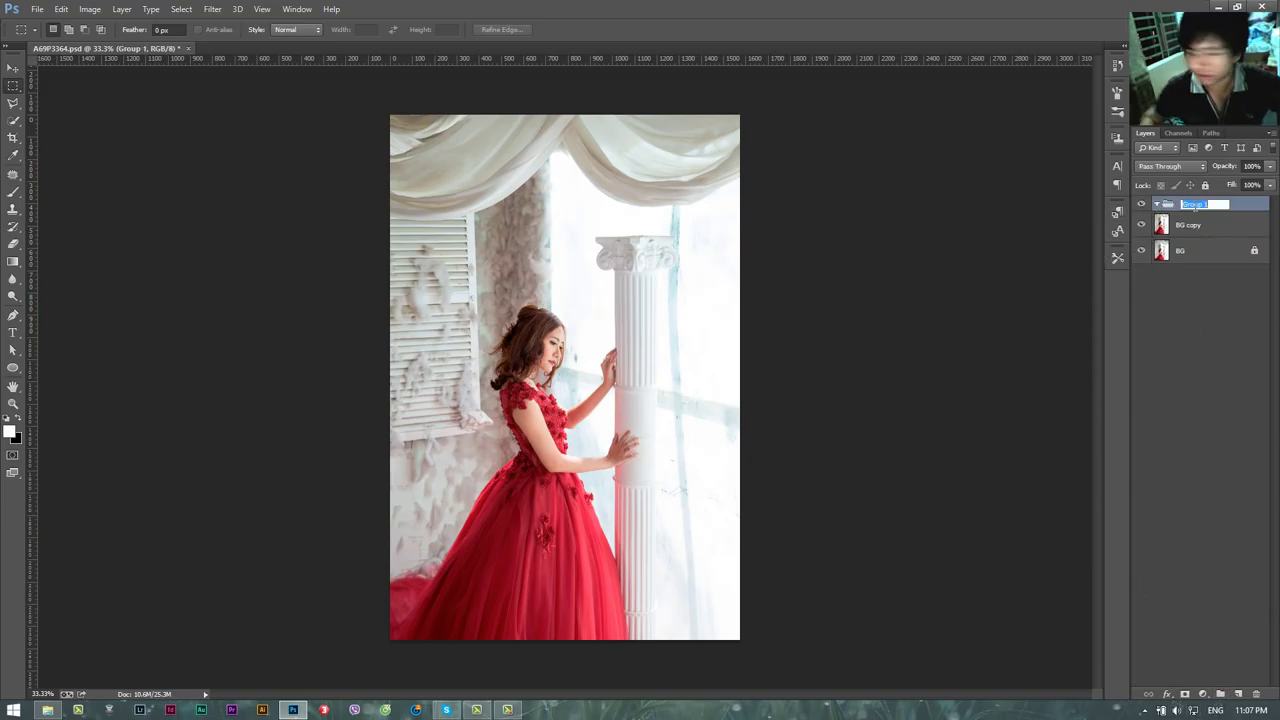
text(effect)
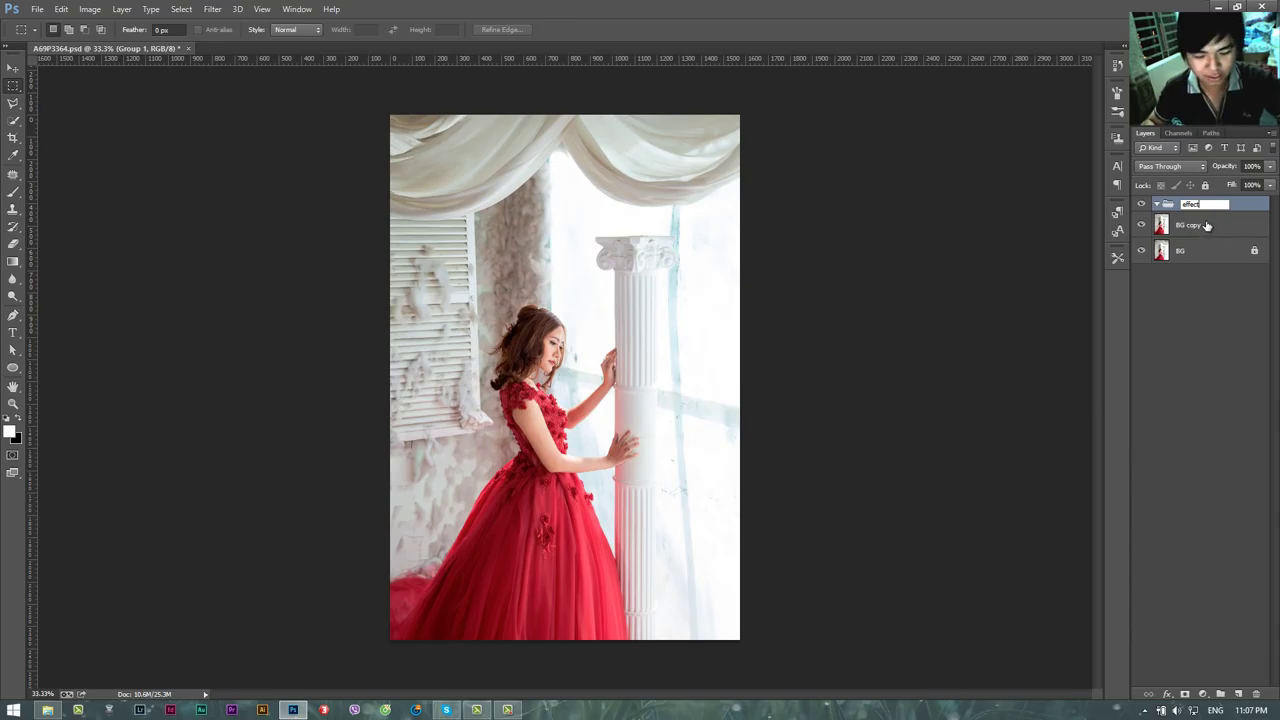
key(Return)
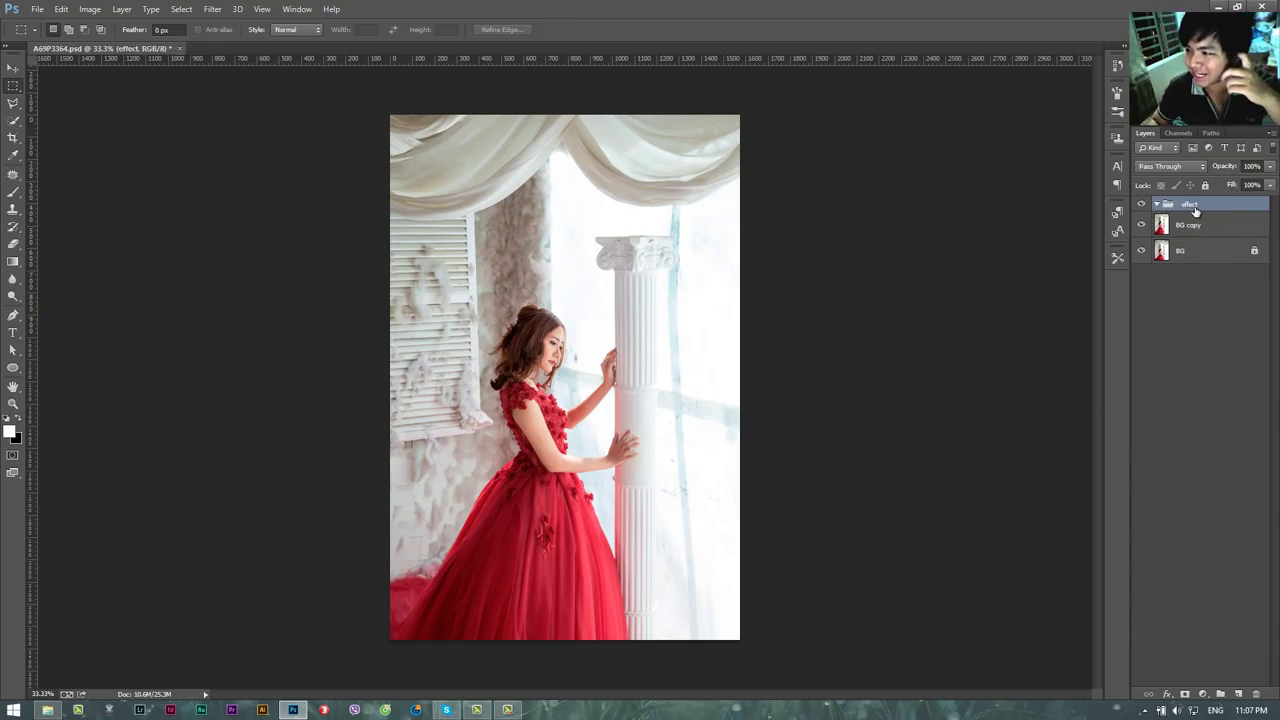
Duplicate BG copy as BG copy 2 and move it into the effect group
click(1194, 229)
key(ctrl+j)
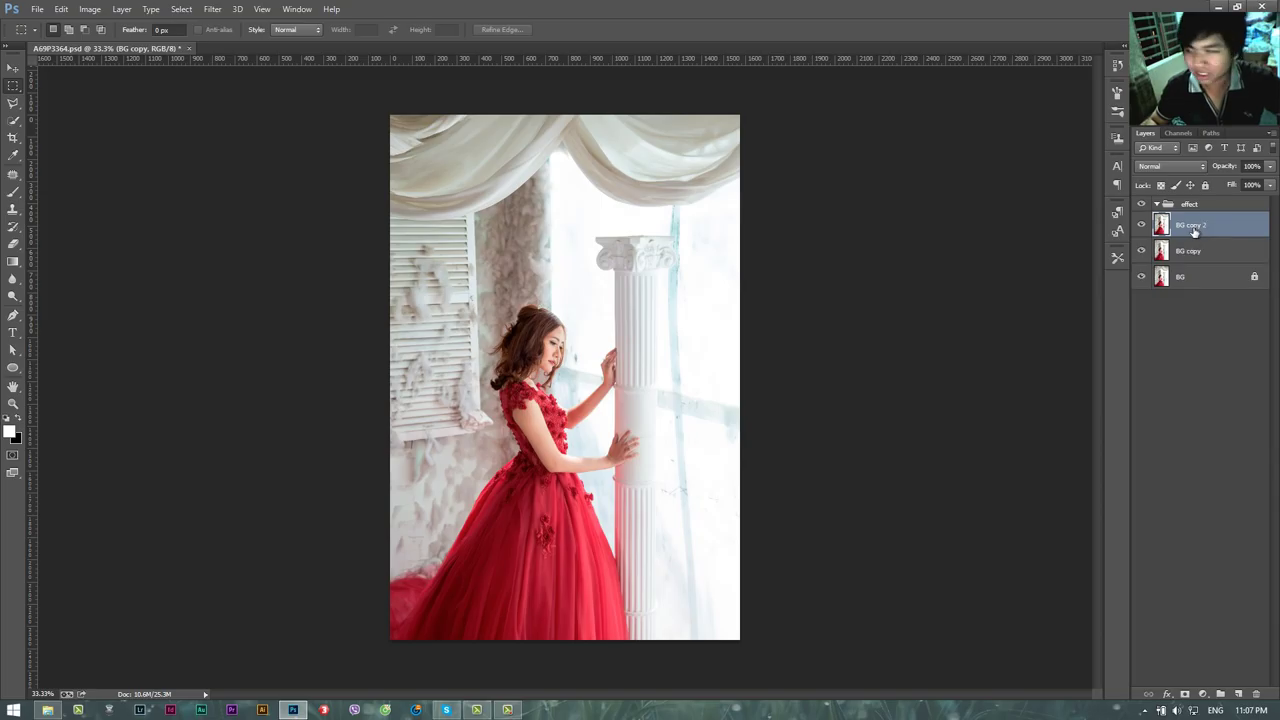
drag(1194, 232, 1196, 207)
click(1200, 259)
right_click(1196, 254)
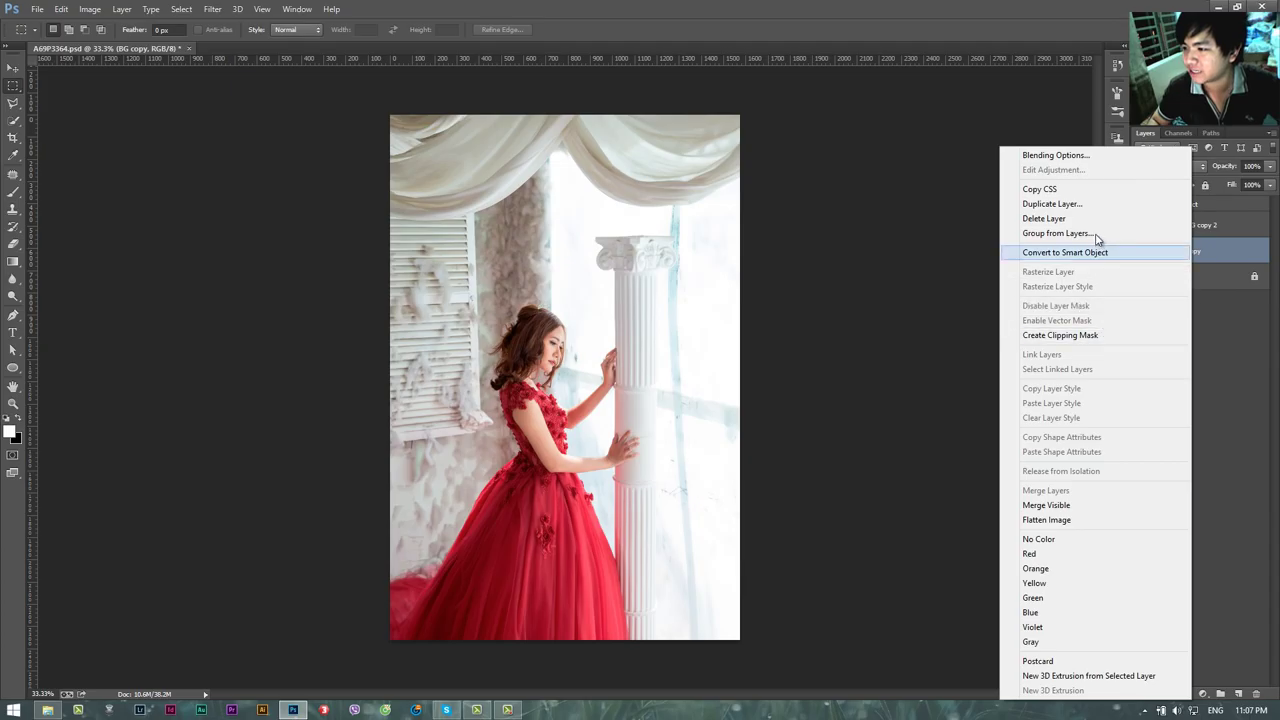
click(1212, 333)
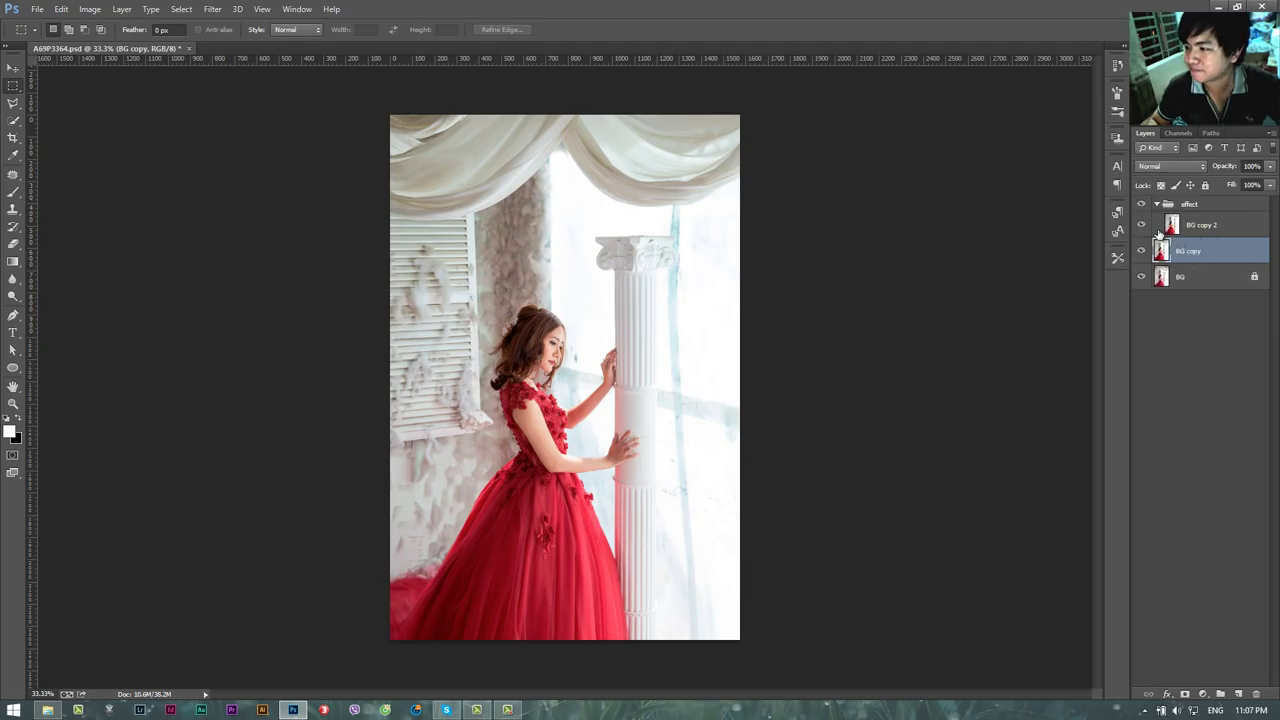
click(1156, 204)
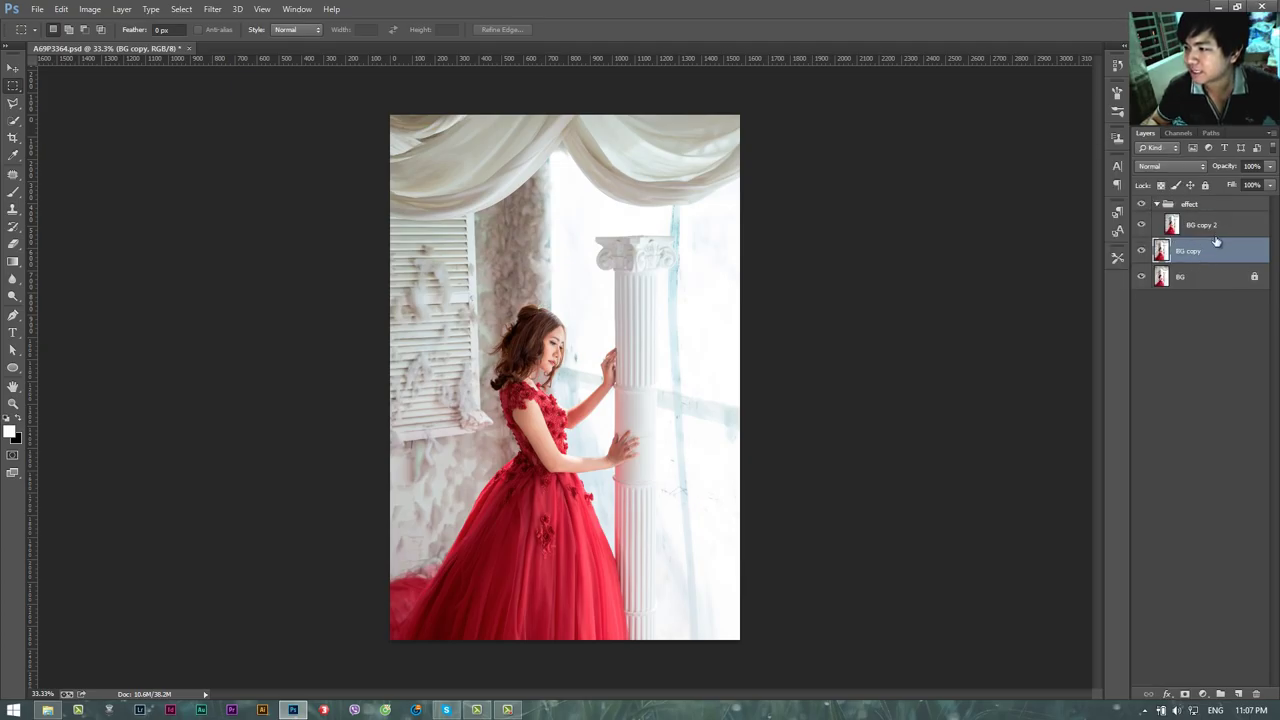
click(1174, 230)
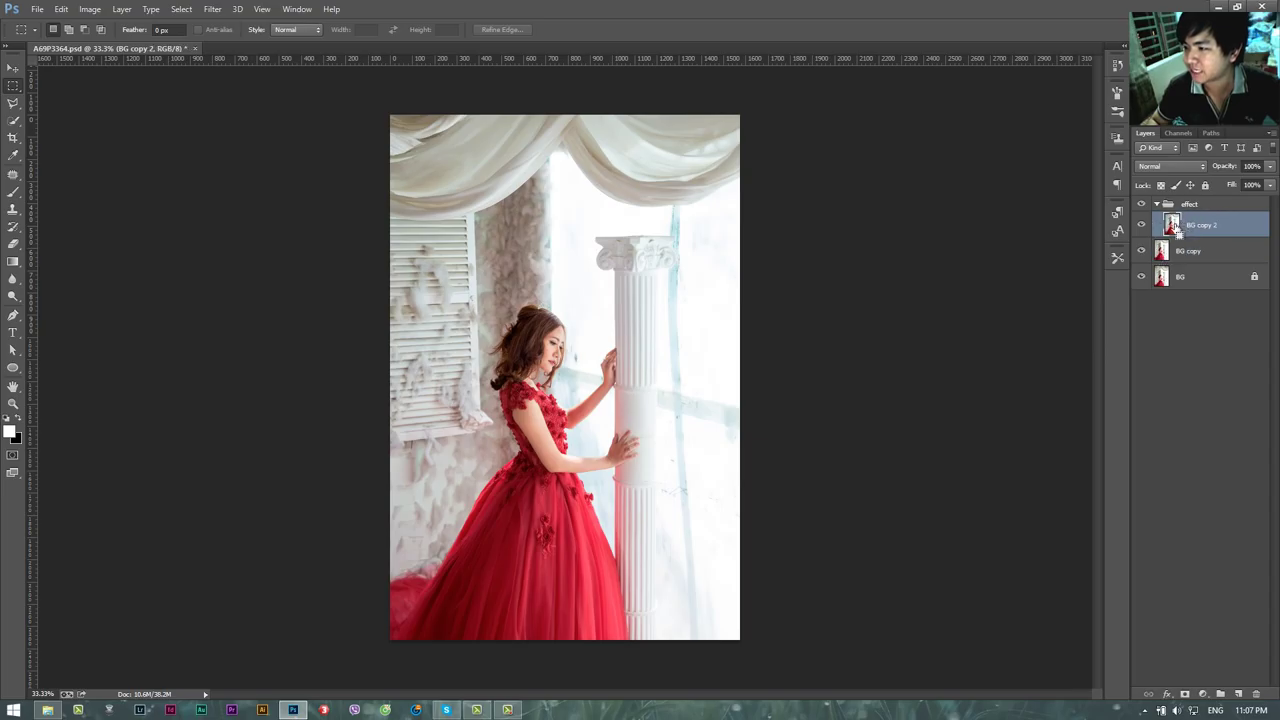
key(ctrl+d)
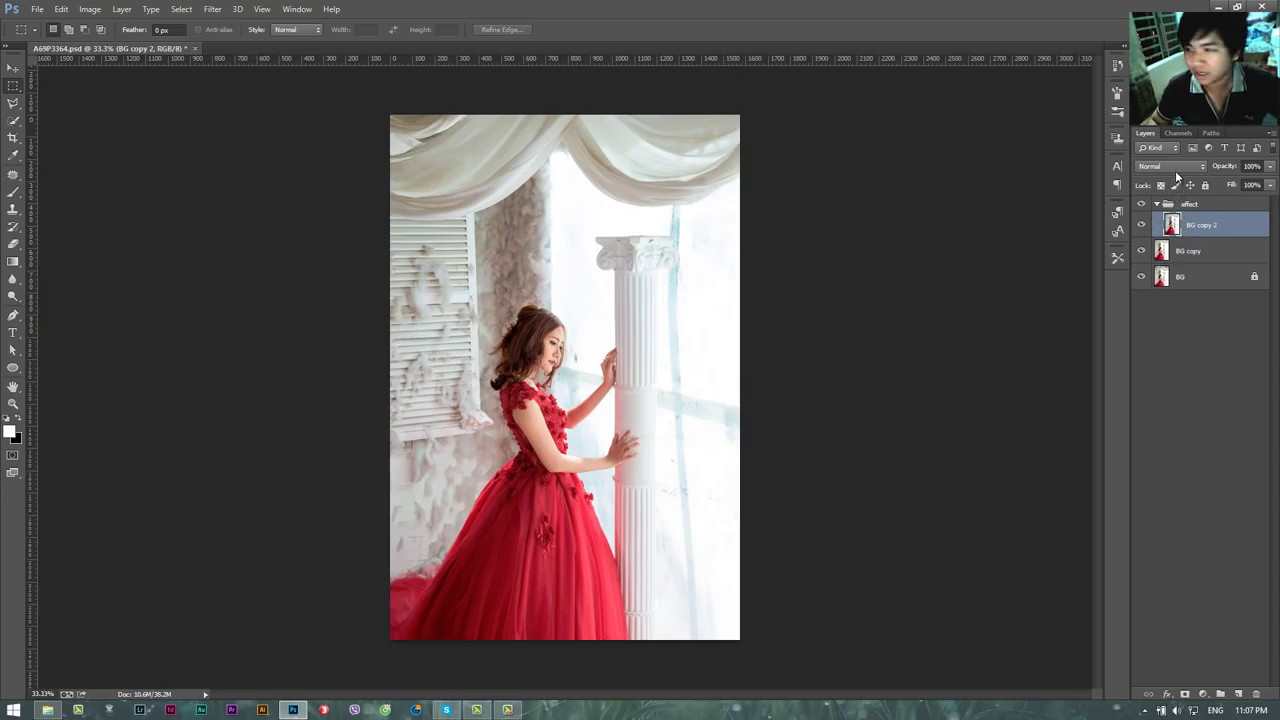
Load the RGB channel's luminosity selection and copy the bright areas to Layer 1
click(291, 10)
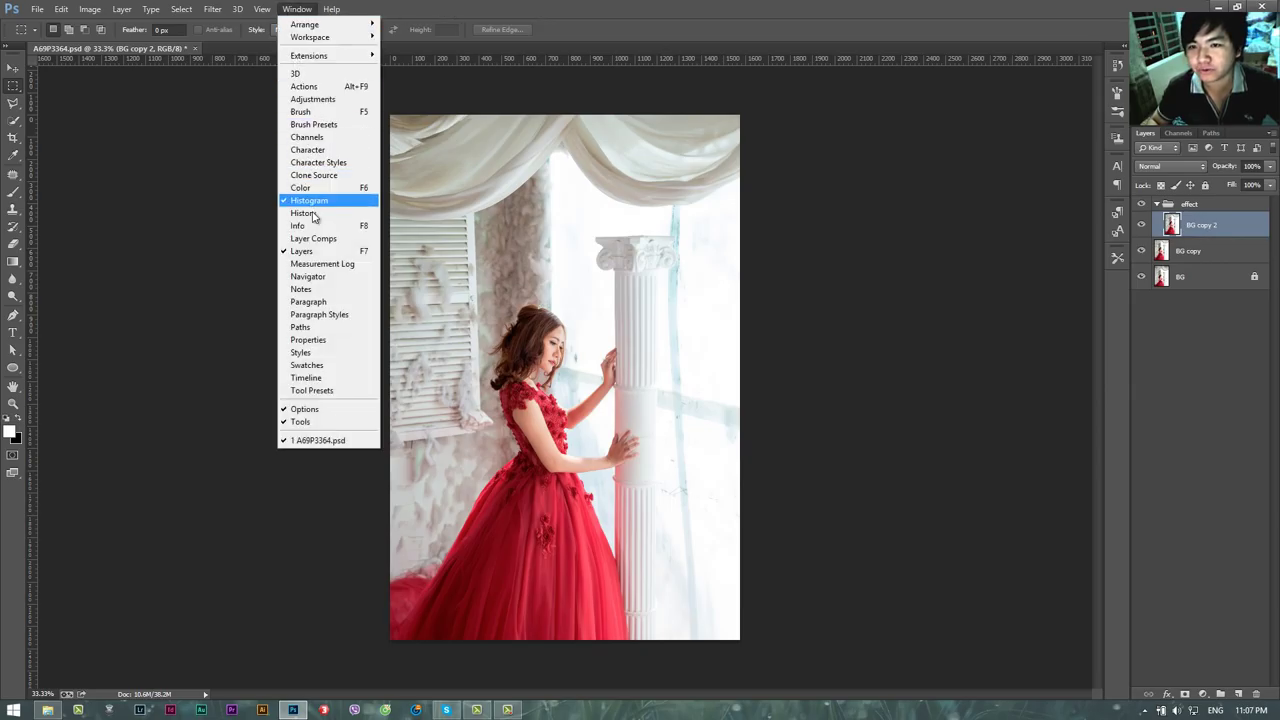
click(307, 137)
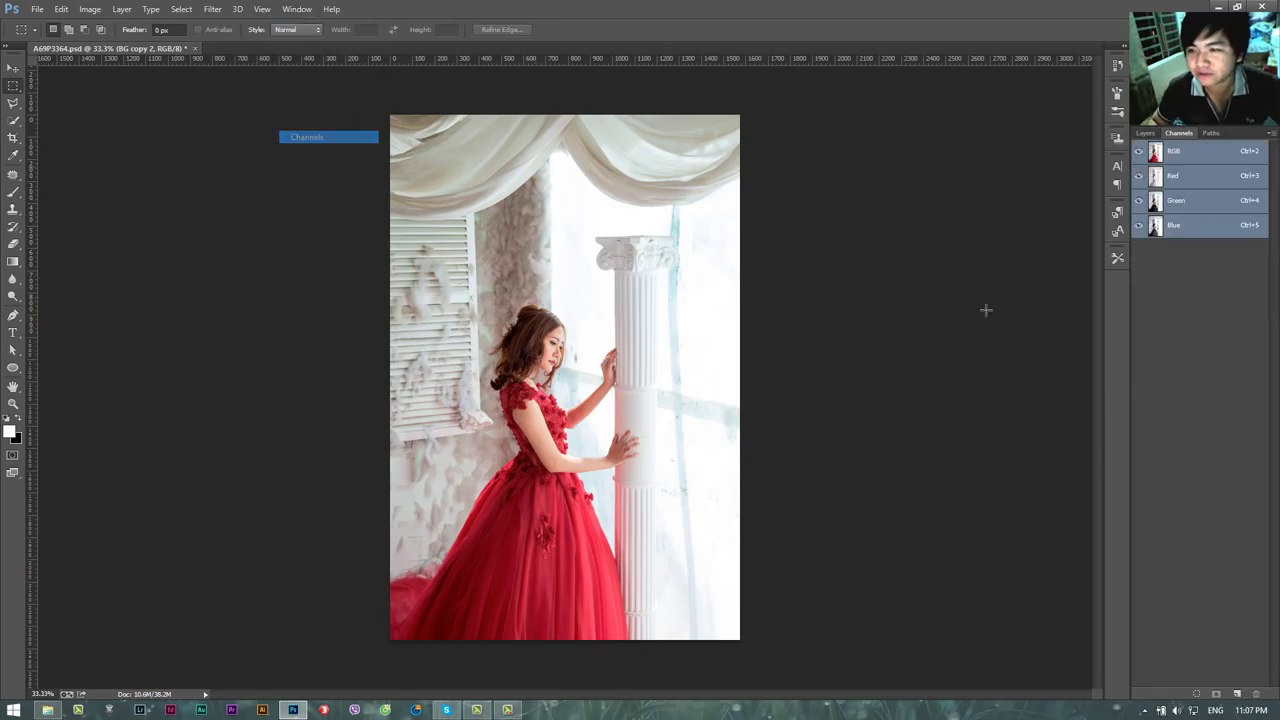
ctrl+click(1157, 155)
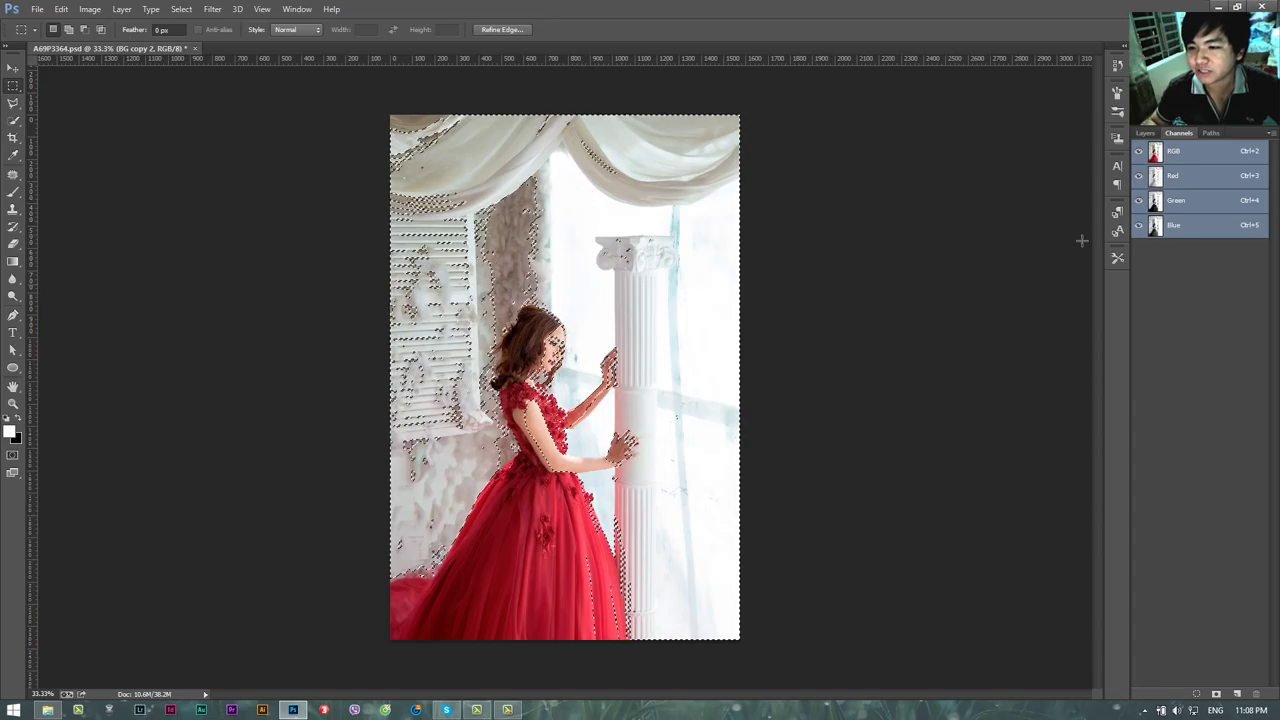
click(1145, 133)
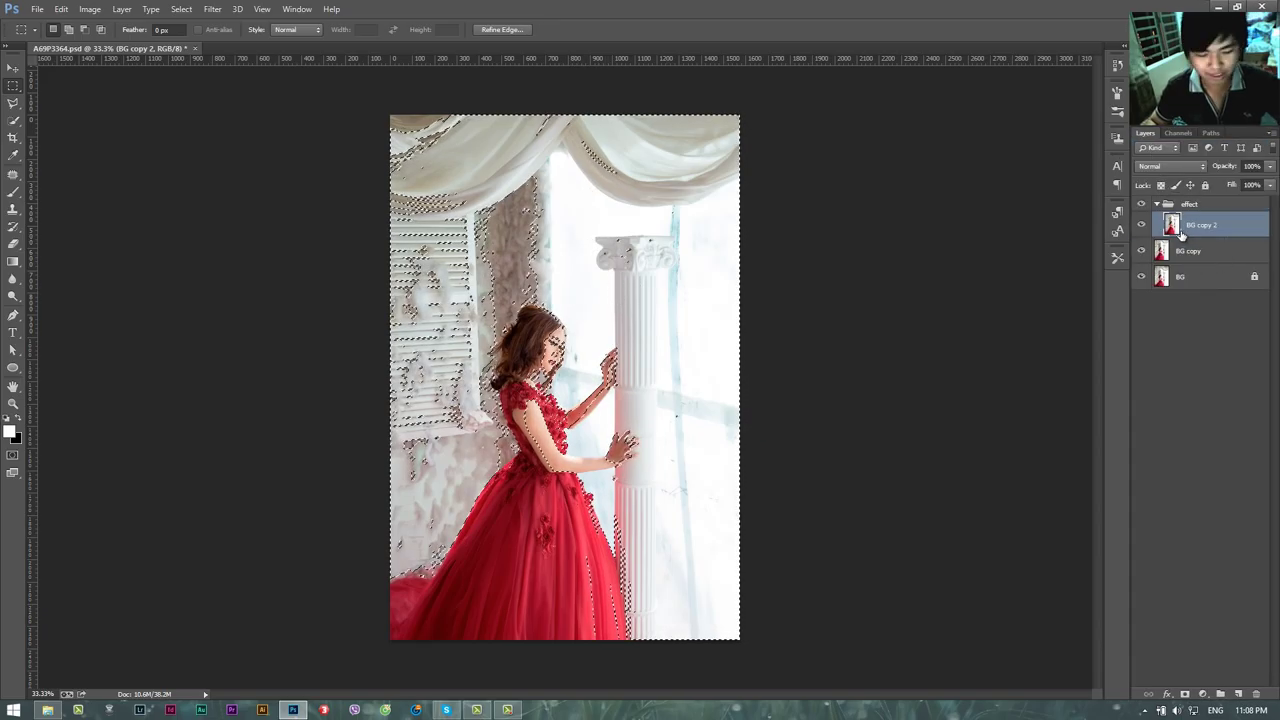
key(ctrl+j)
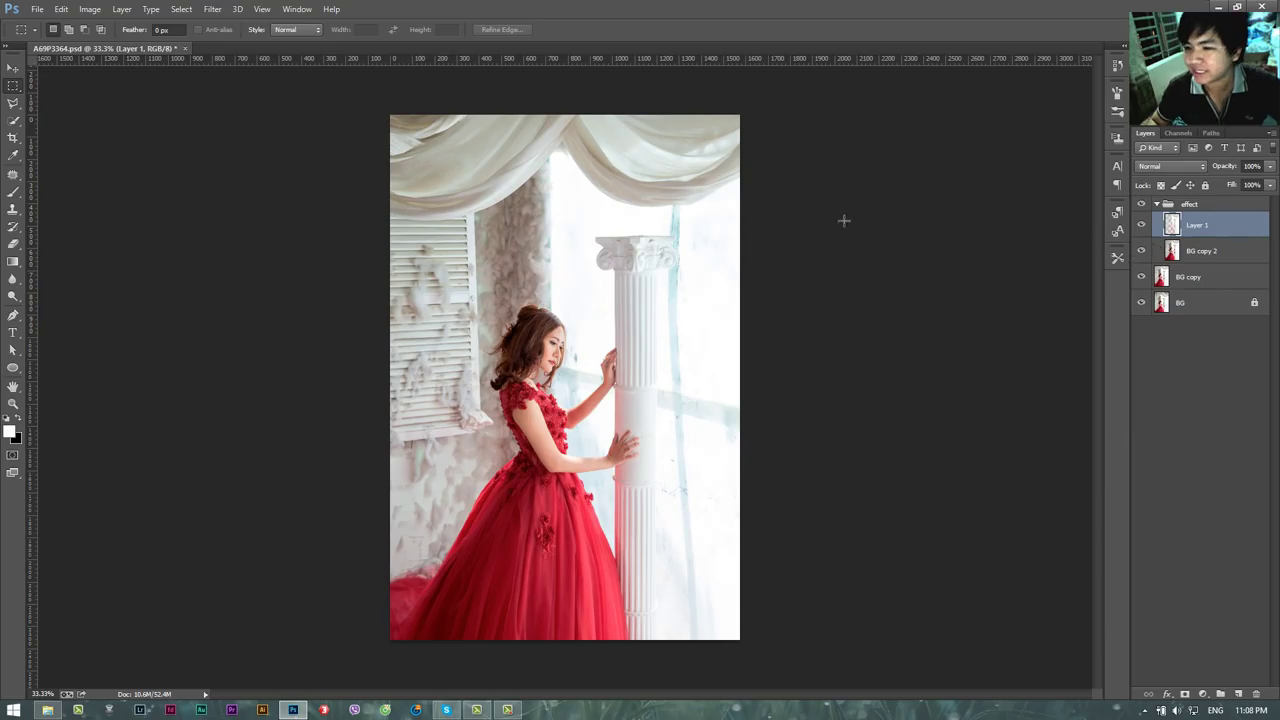
Delete the BG copy 2 layer and return to the Channels panel
click(1200, 253)
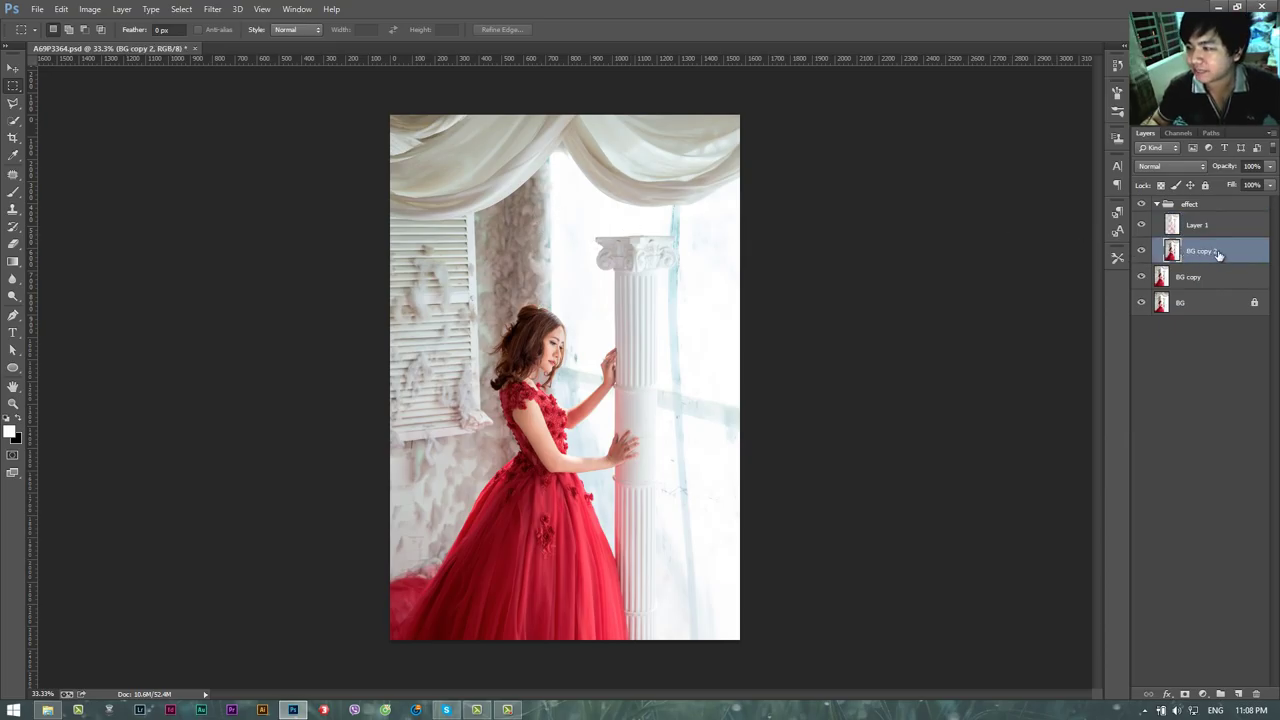
key(Delete)
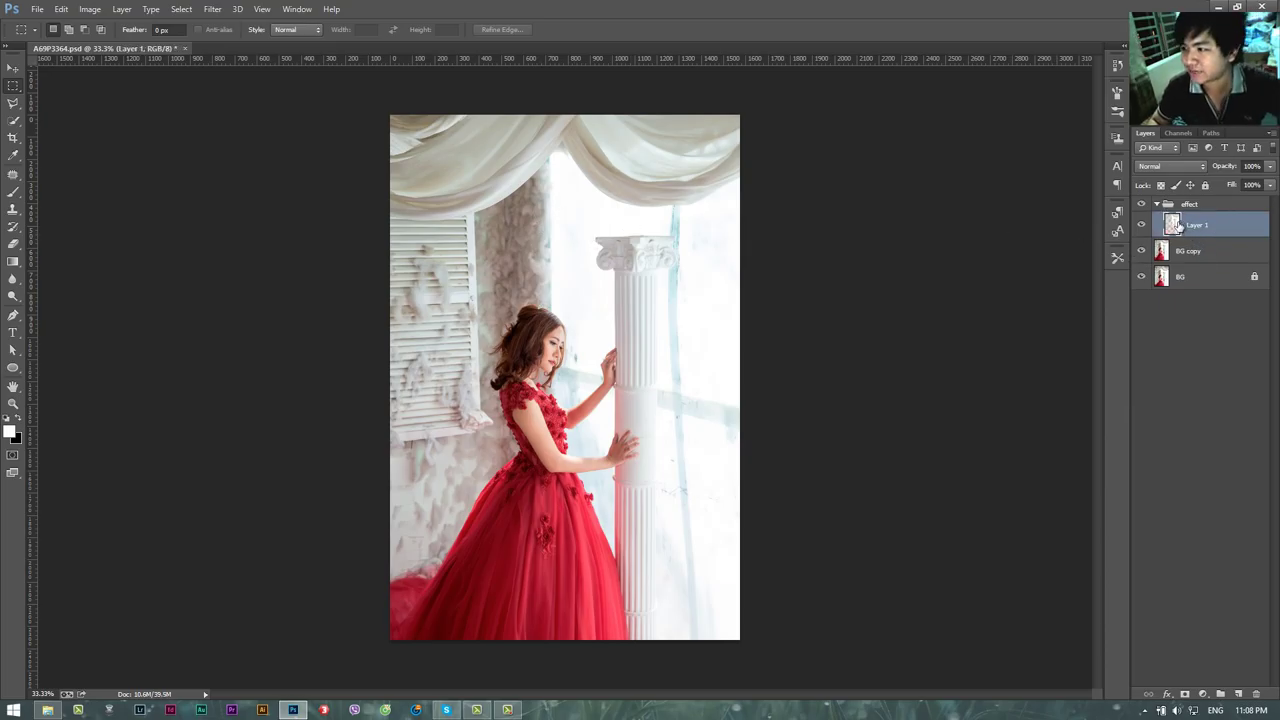
click(1180, 133)
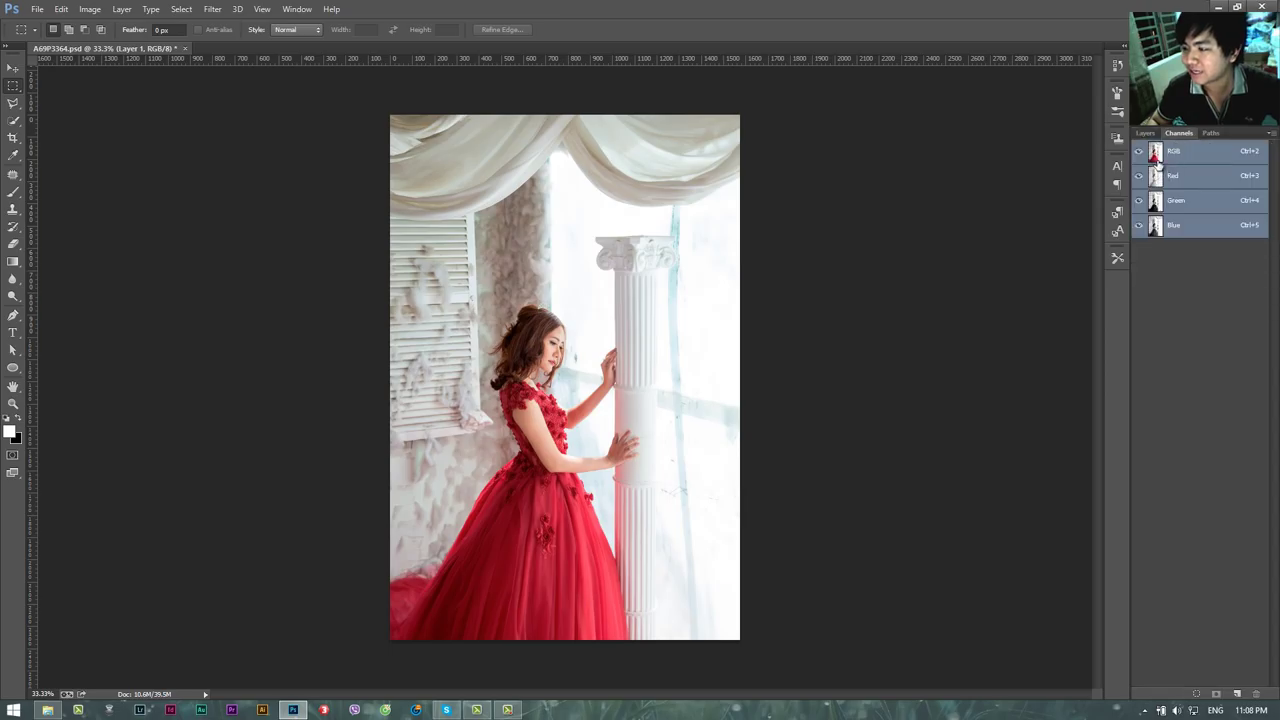
Load the RGB luminosity selection and duplicate BG copy, then delete the extra BG copy 2
ctrl+click(1157, 155)
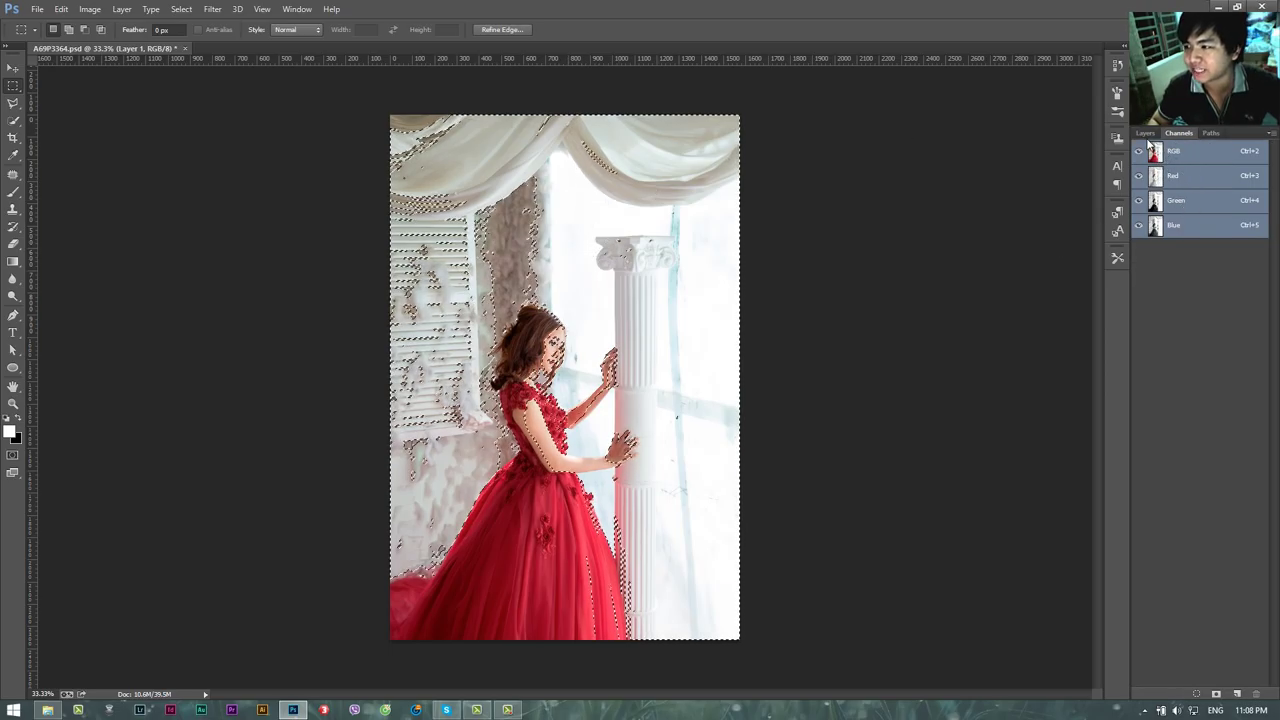
click(1145, 133)
click(1203, 252)
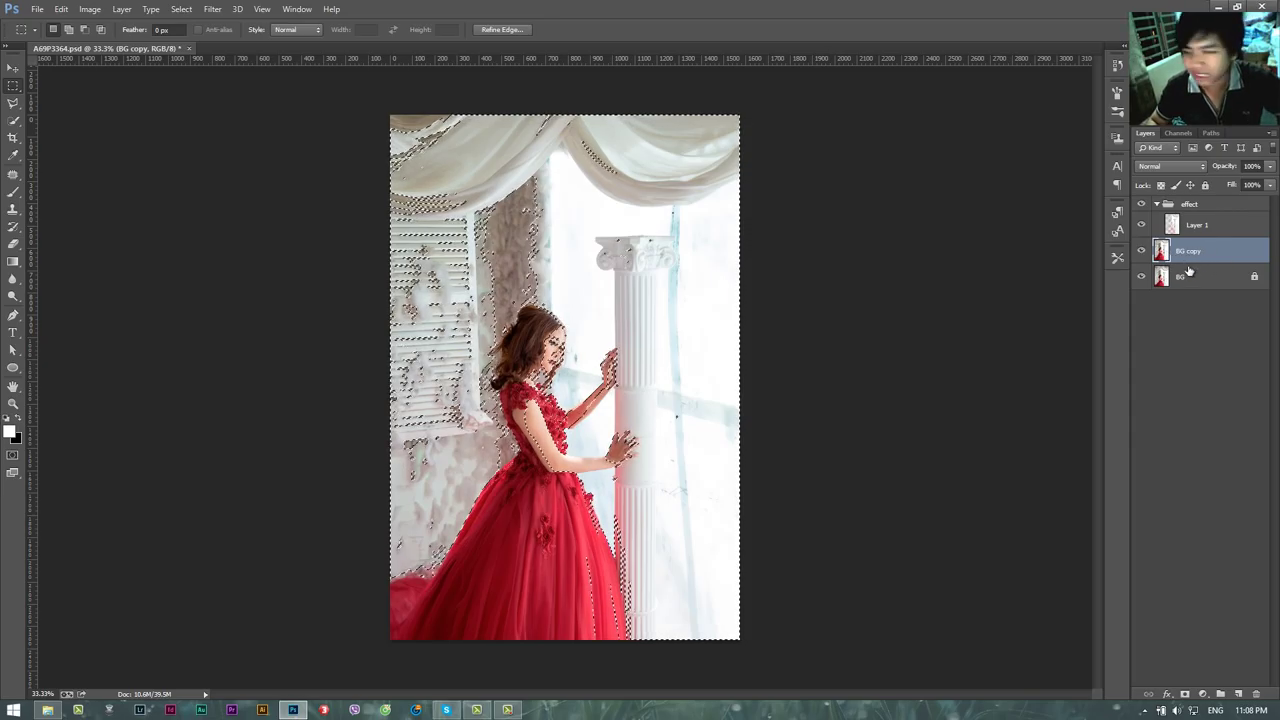
right_click(1186, 256)
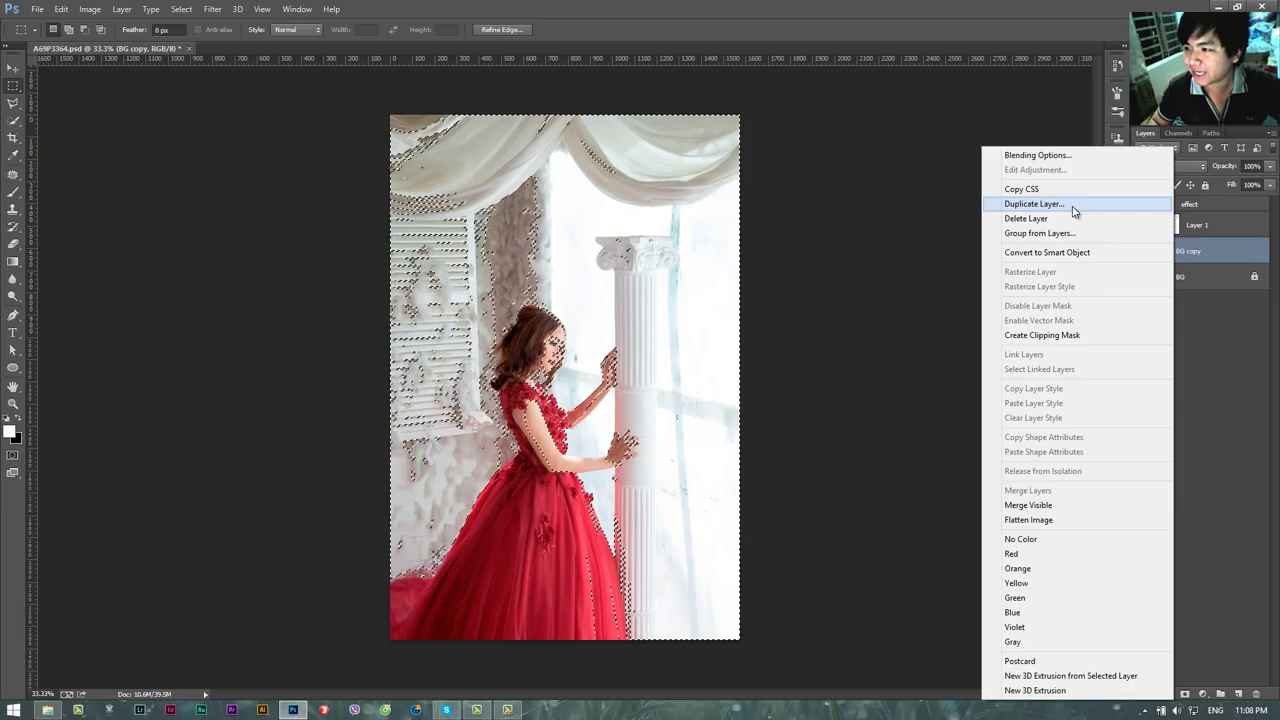
click(1073, 206)
click(756, 221)
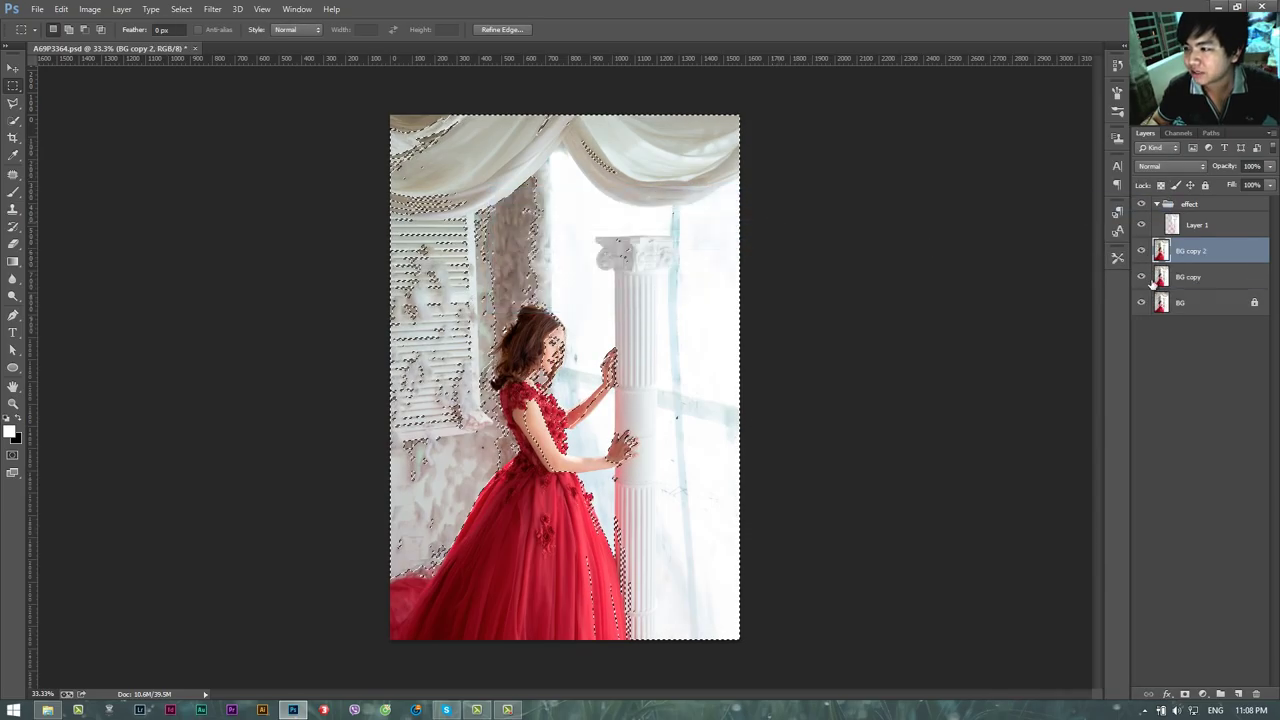
key(ctrl+d)
right_click(1227, 260)
click(1100, 212)
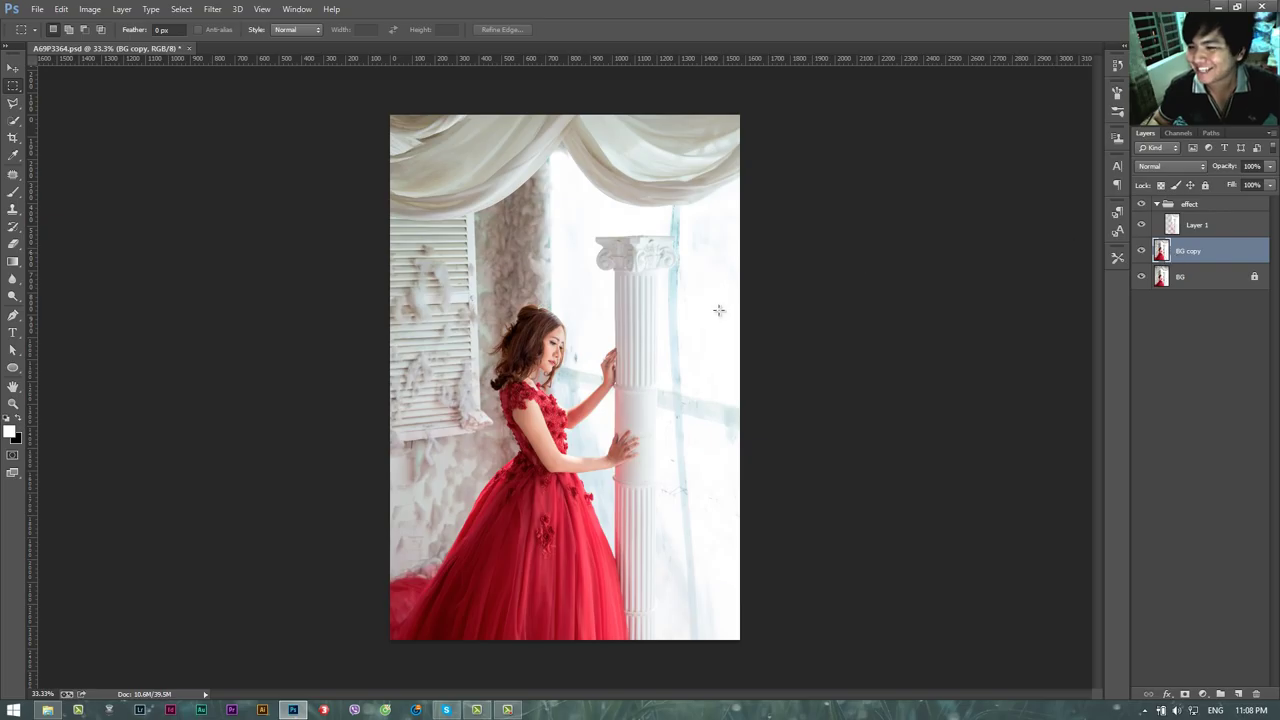
Reload the RGB luminosity selection and copy BG copy's bright areas into a new Layer 2
click(1179, 133)
ctrl+click(1157, 156)
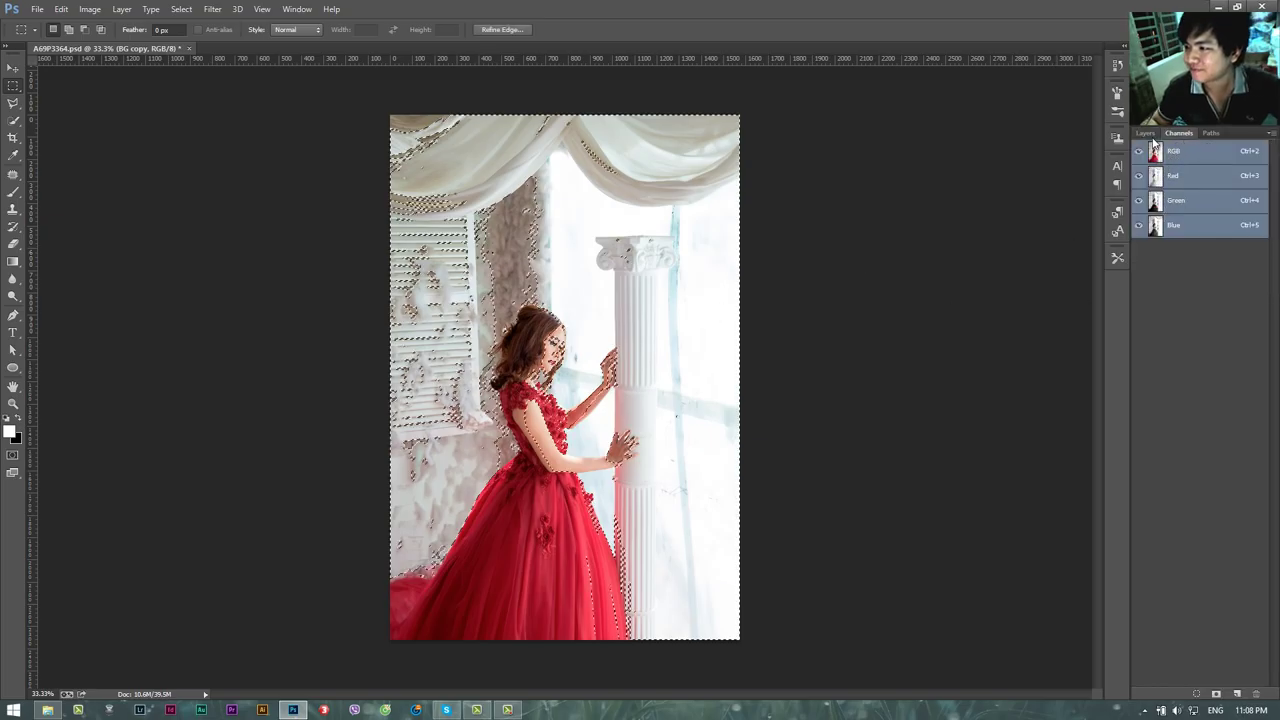
click(1145, 133)
right_click(1206, 252)
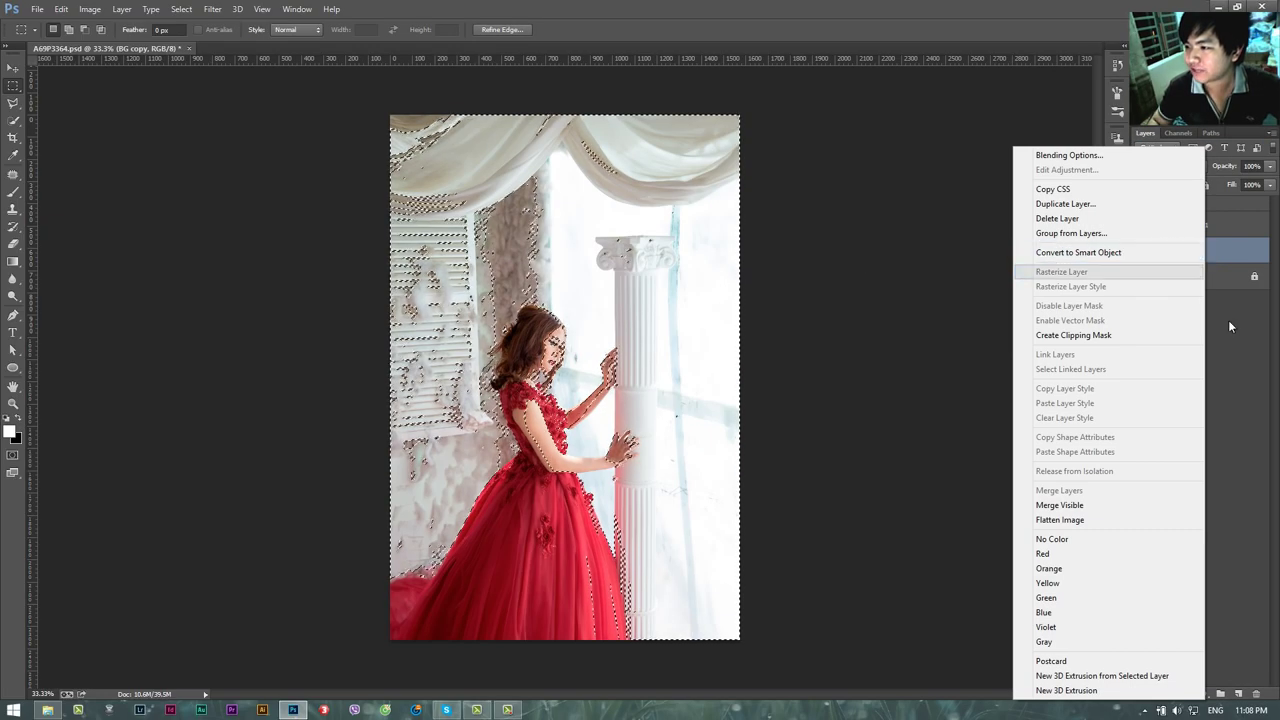
key(Escape)
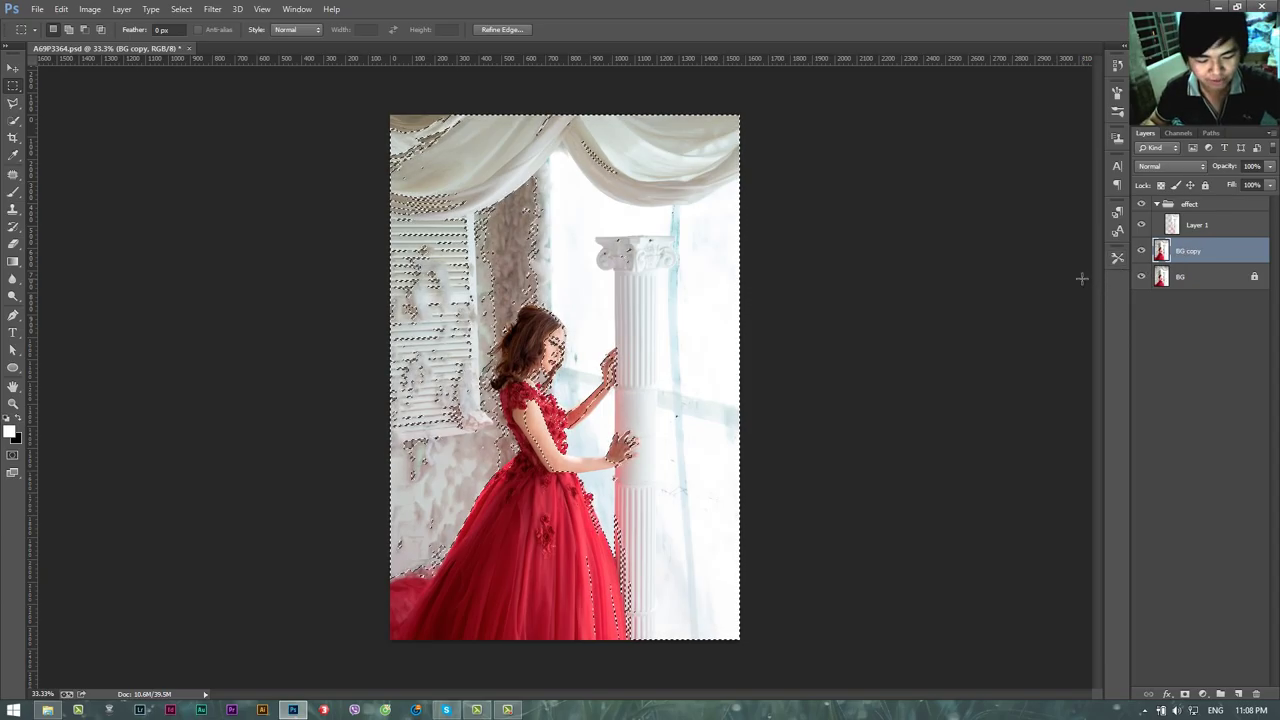
key(ctrl+j)
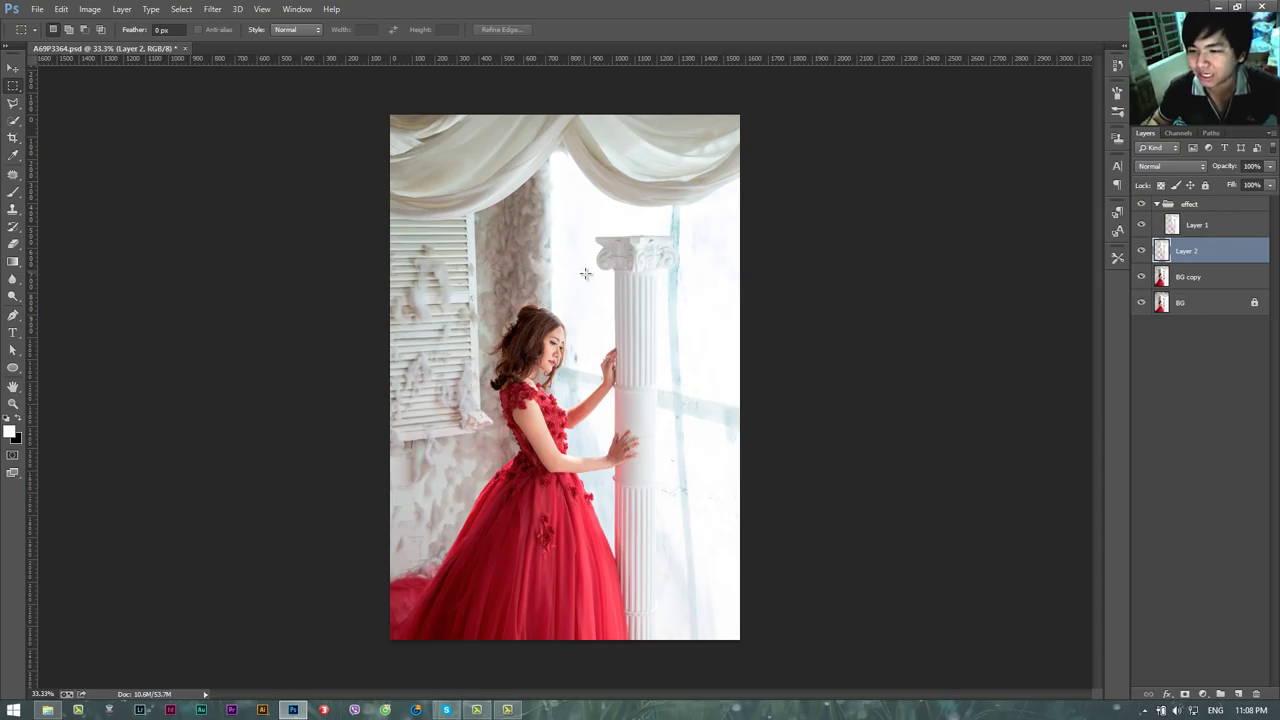
Merge Layer 2 into Layer 1, duplicate it as Layer 1 copy, and zoom in to check
key(ctrl+e)
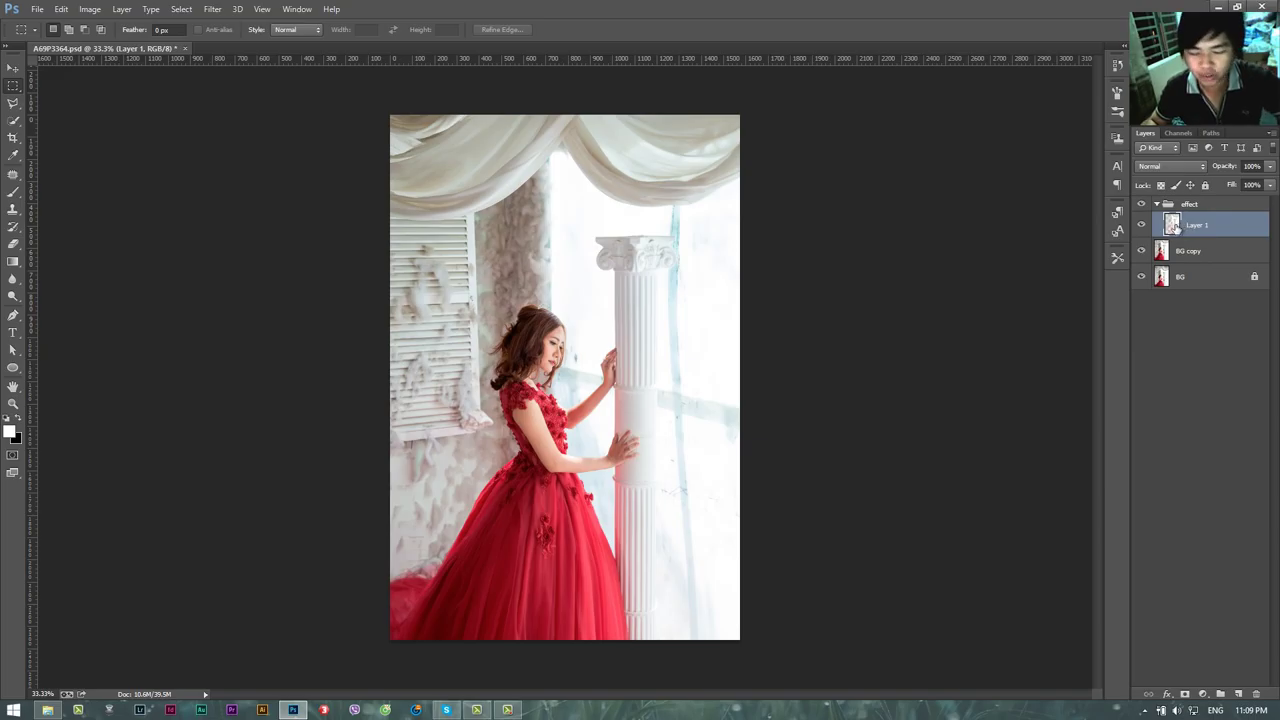
drag(1176, 230, 1176, 232)
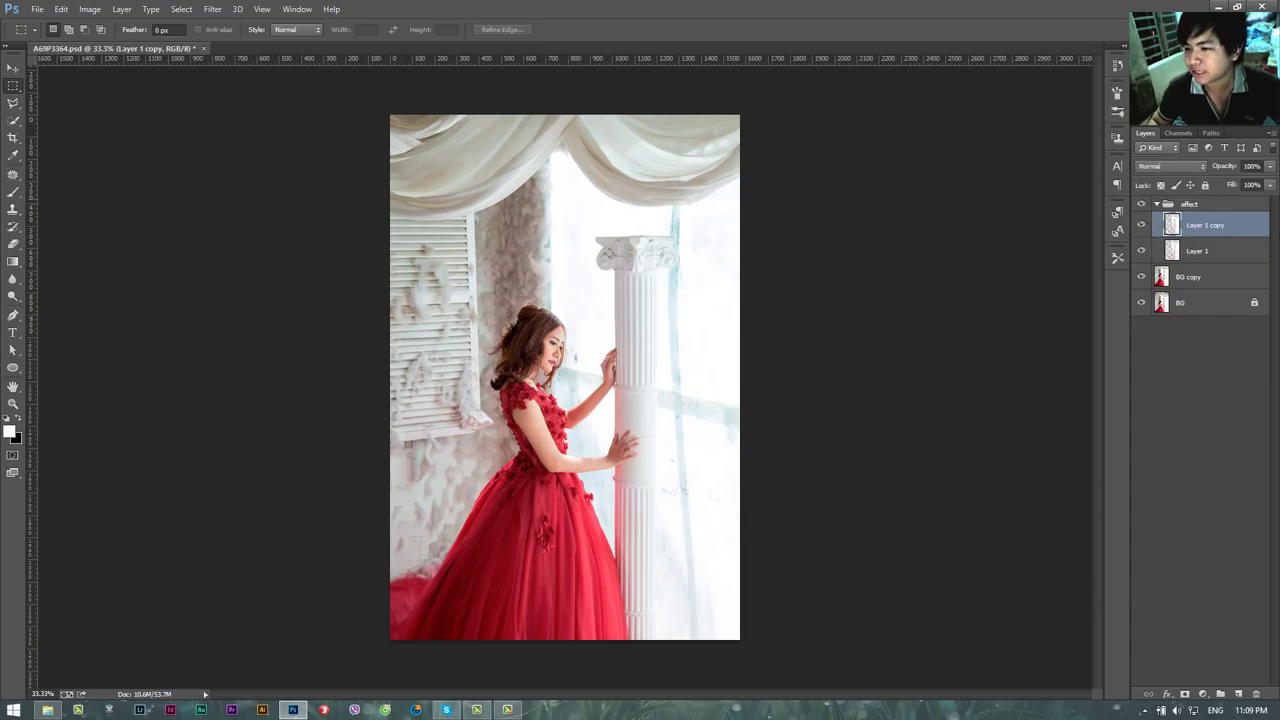
key(z)
drag(678, 372, 813, 253)
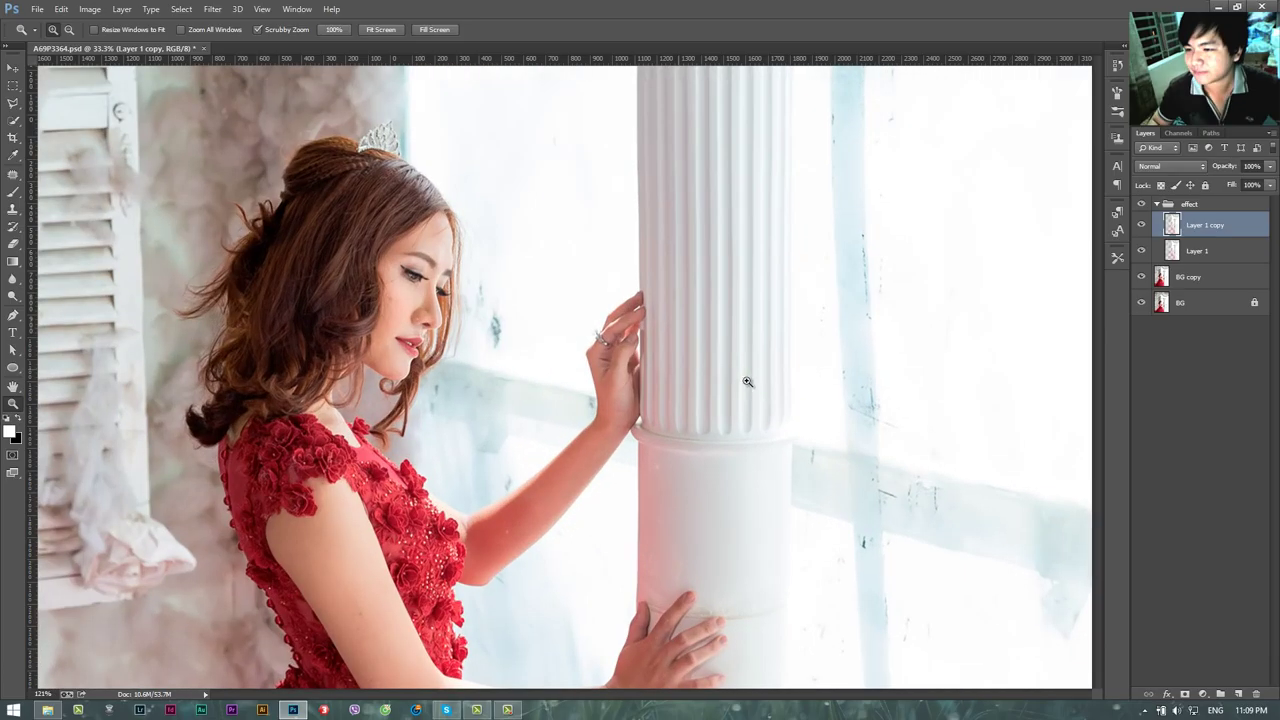
alt+click(680, 401)
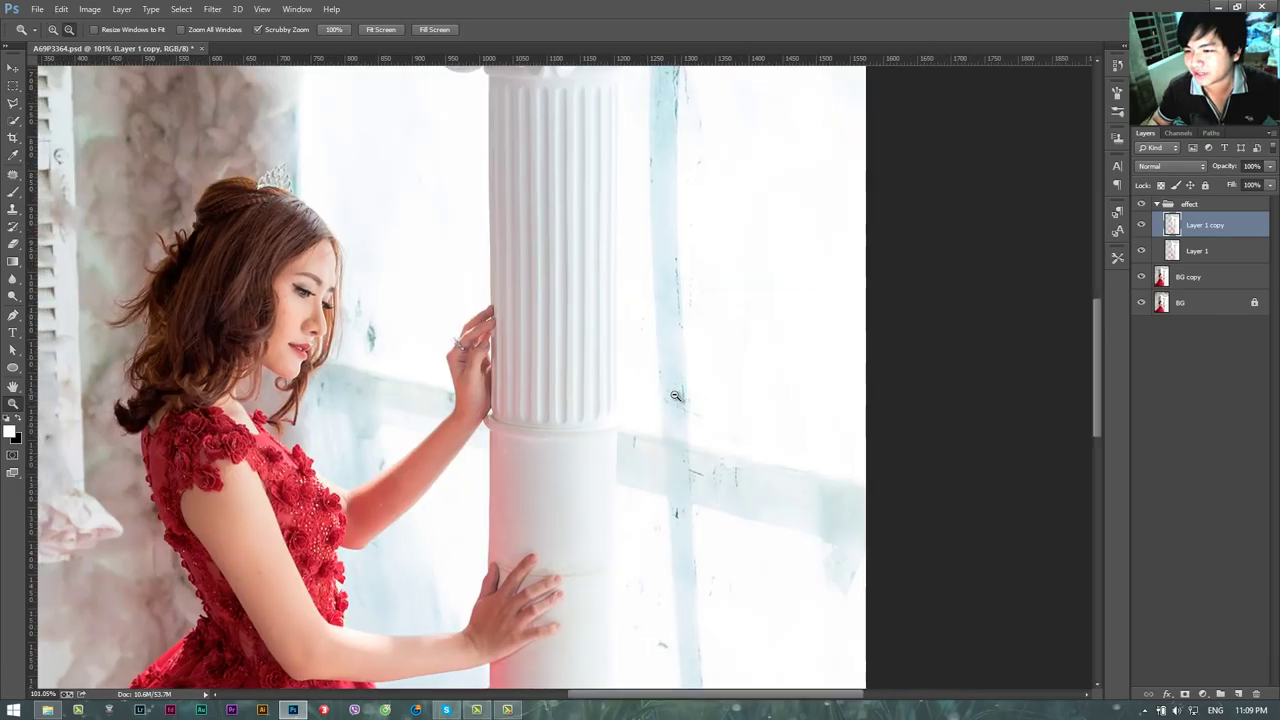
alt+click(656, 396)
Hide Layer 1 copy and make Layer 1 the active layer
scroll(640, 390, up, 1)
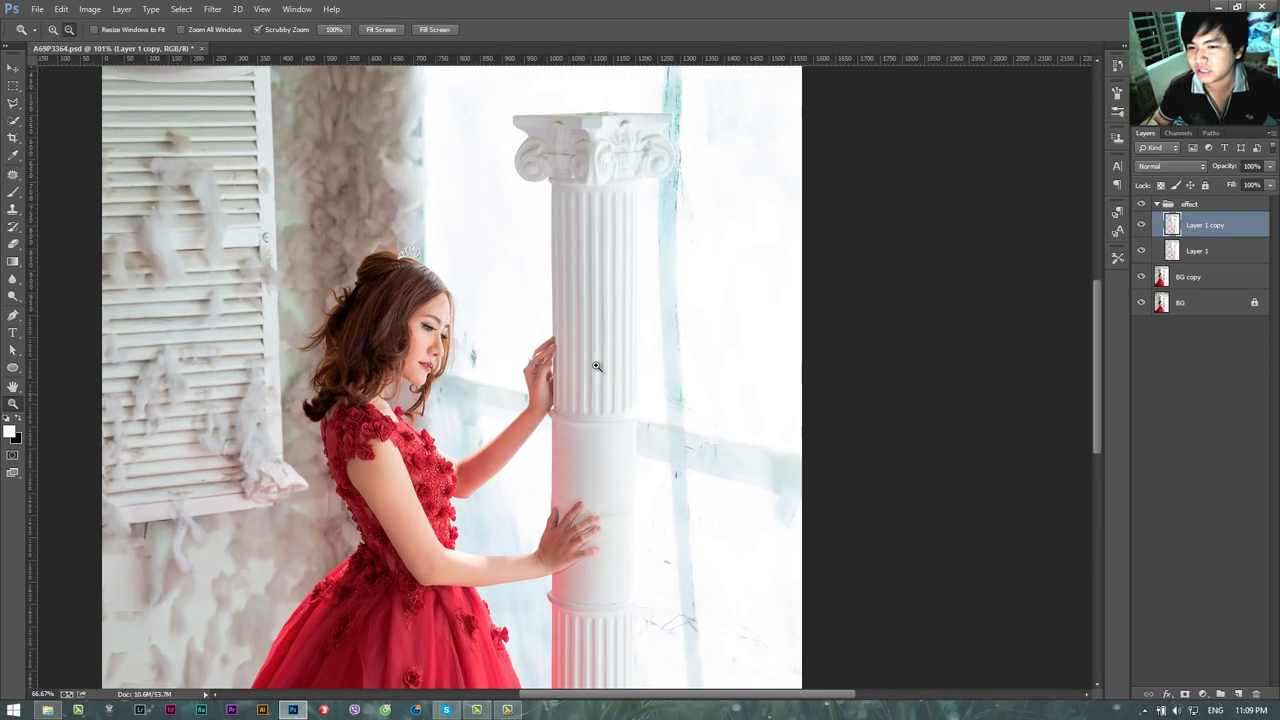
scroll(596, 367, up, 1)
scroll(596, 367, down, 1)
scroll(596, 367, down, 1)
scroll(596, 367, down, 1)
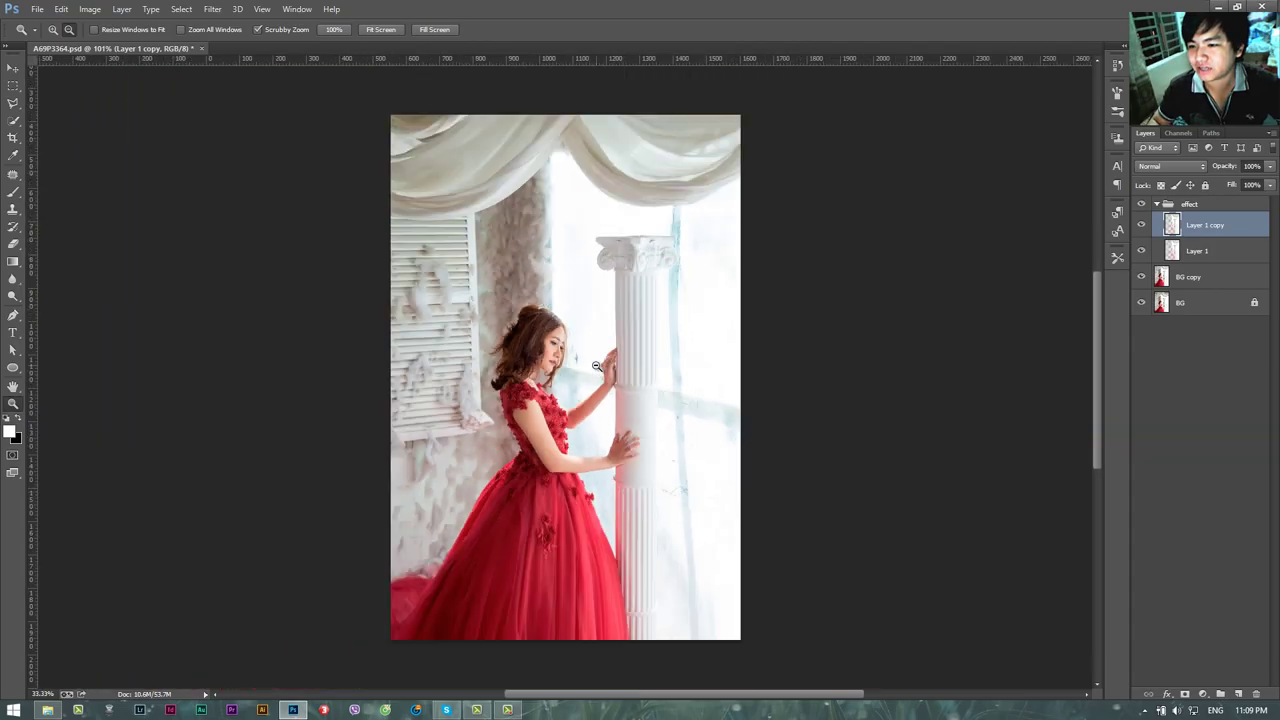
scroll(596, 367, down, 1)
scroll(680, 358, up, 2)
scroll(690, 361, down, 1)
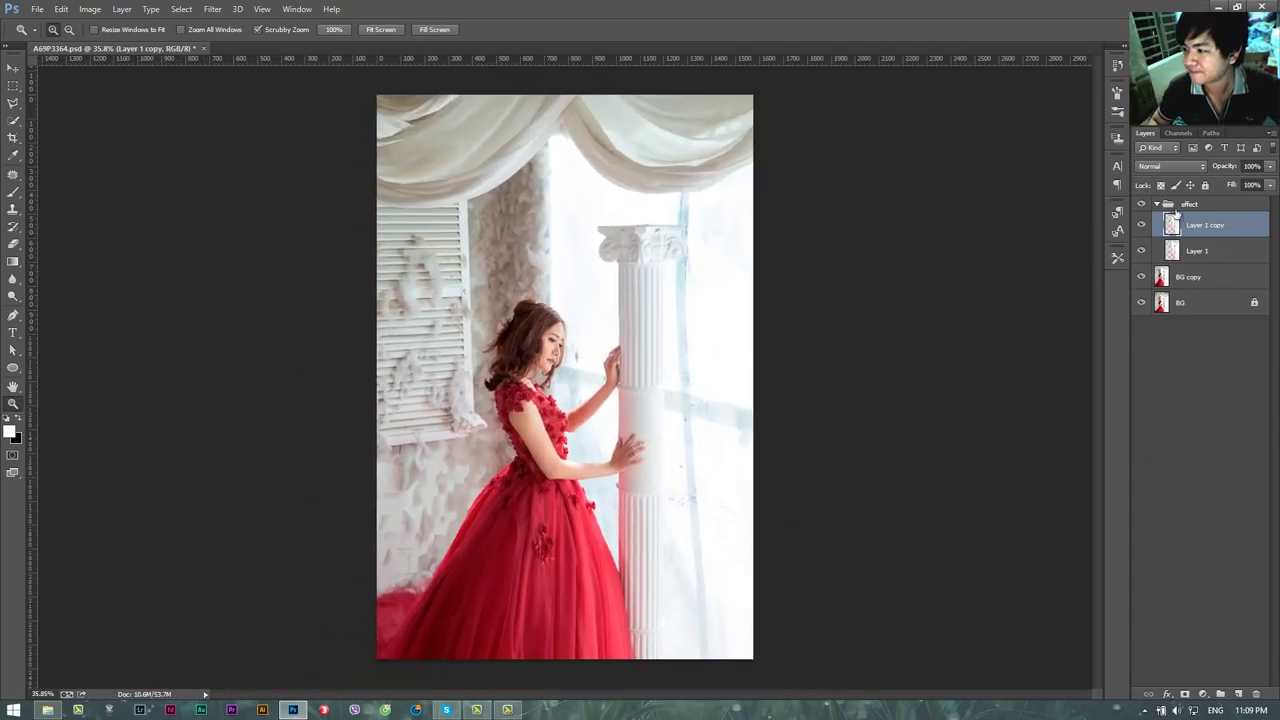
click(1143, 226)
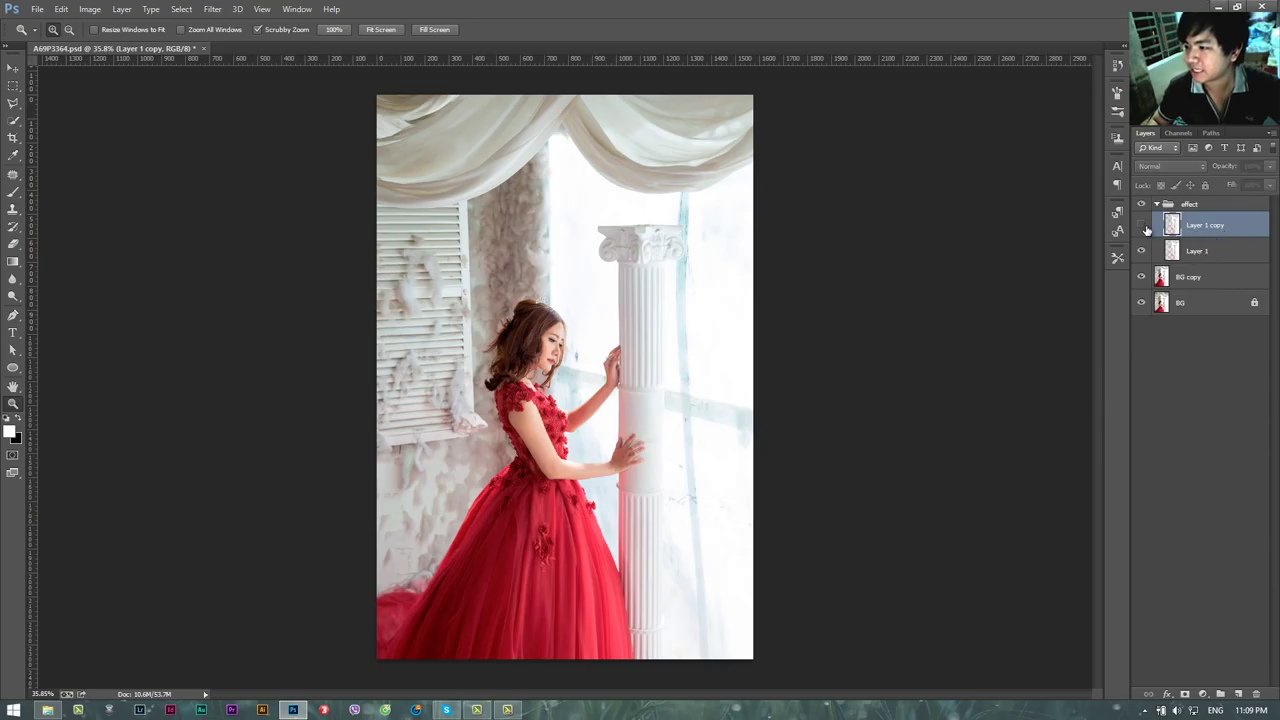
click(1198, 251)
Apply a 2.1-pixel Gaussian Blur to Layer 1
click(212, 9)
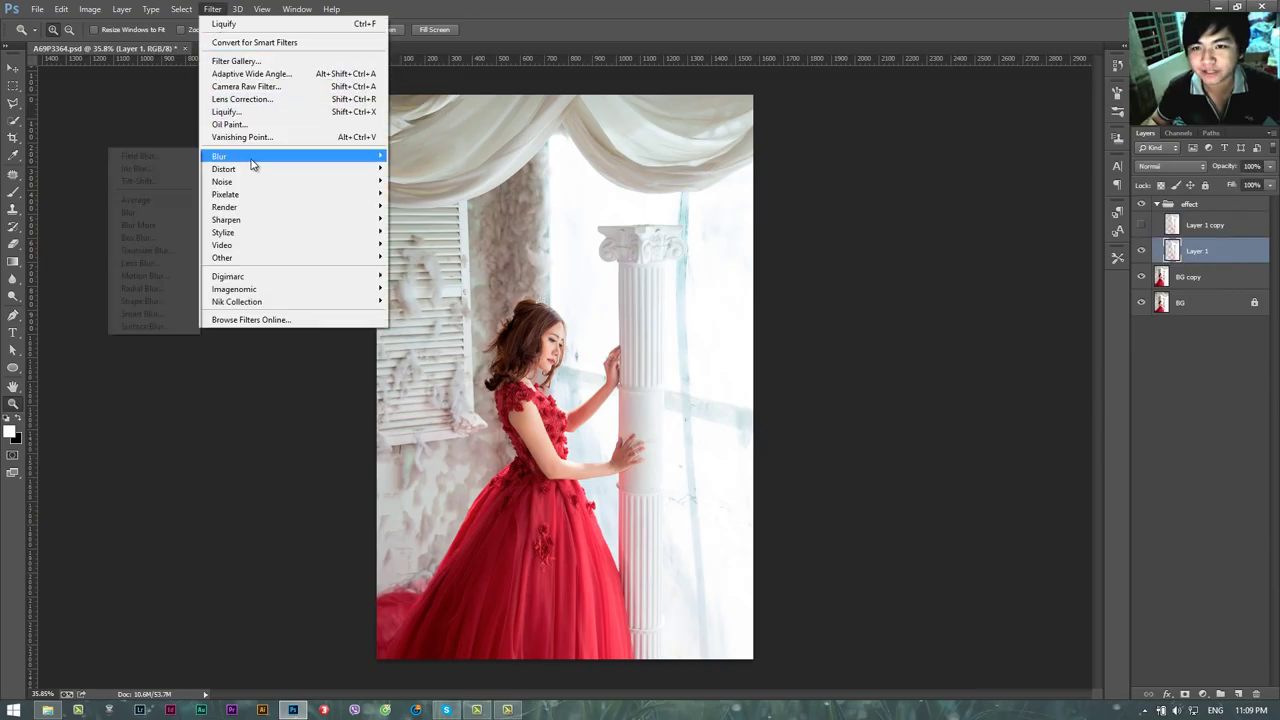
click(147, 250)
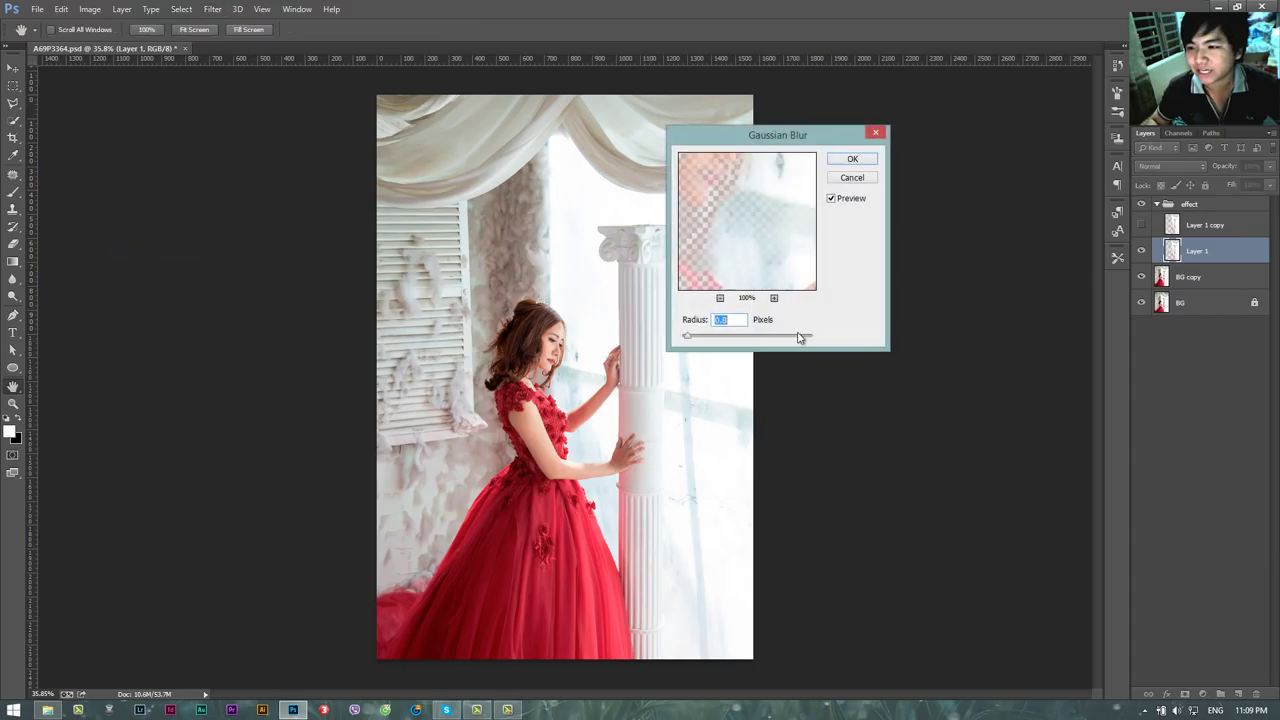
mouse_move(691, 341)
mouse_down()
mouse_move(716, 342)
mouse_move(705, 343)
mouse_up()
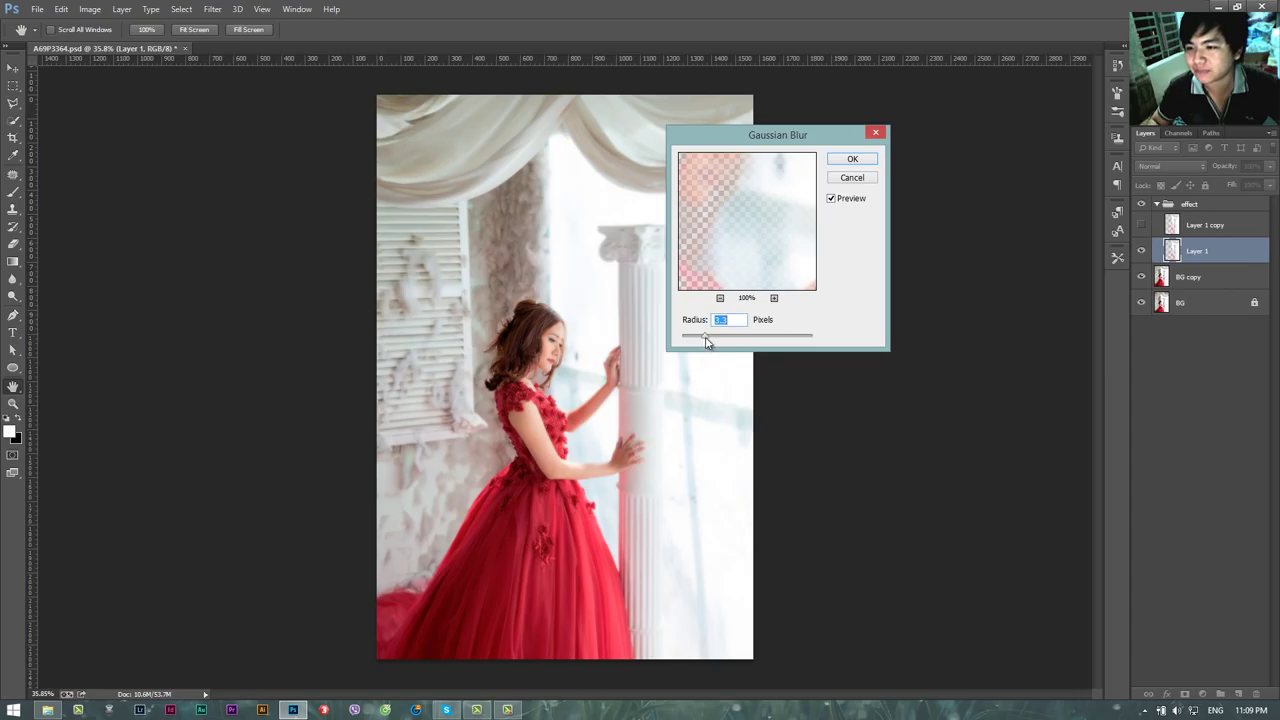
key(Return)
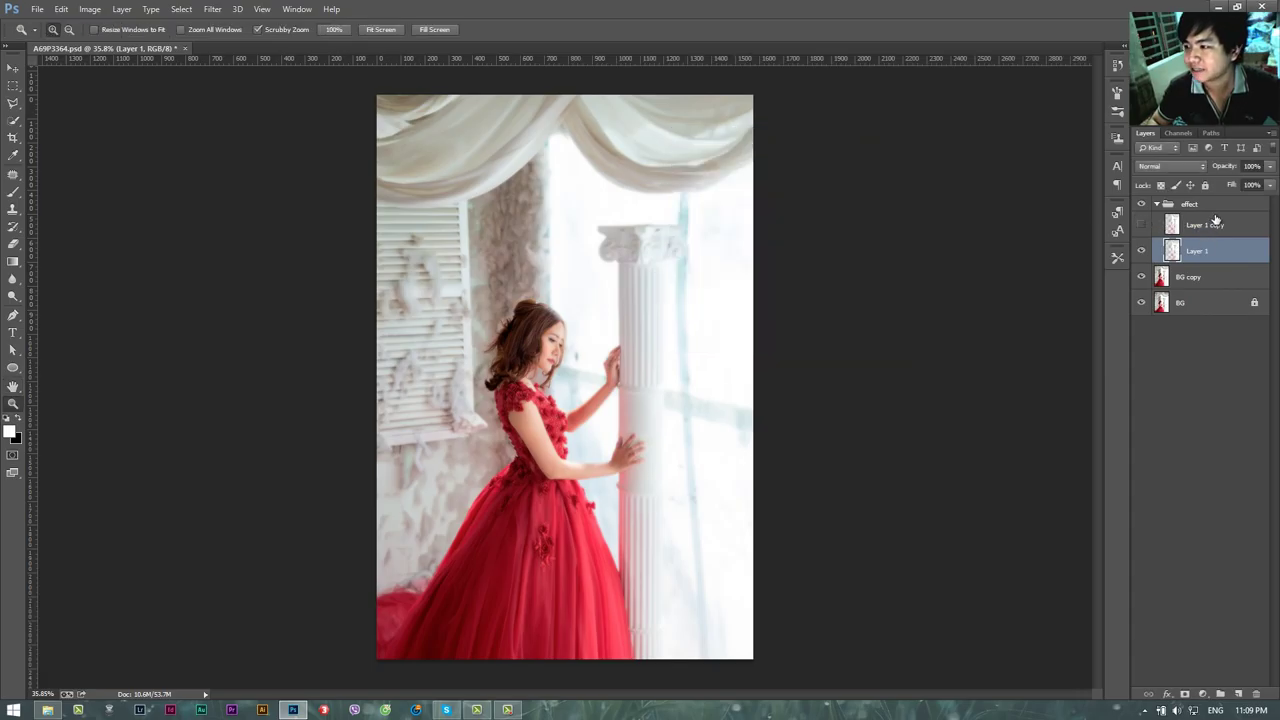
Show Layer 1 copy and give it a 3.5-pixel Gaussian Blur
key(alt+bracketright)
click(1141, 225)
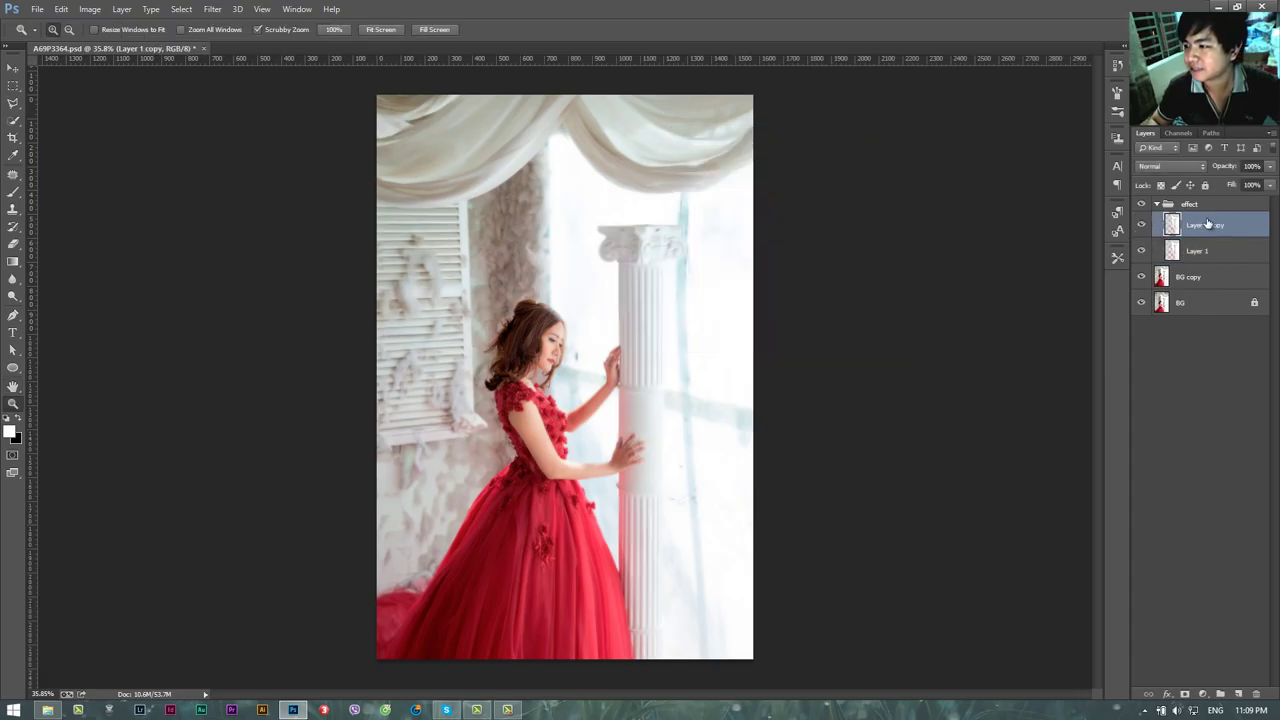
click(212, 9)
click(148, 251)
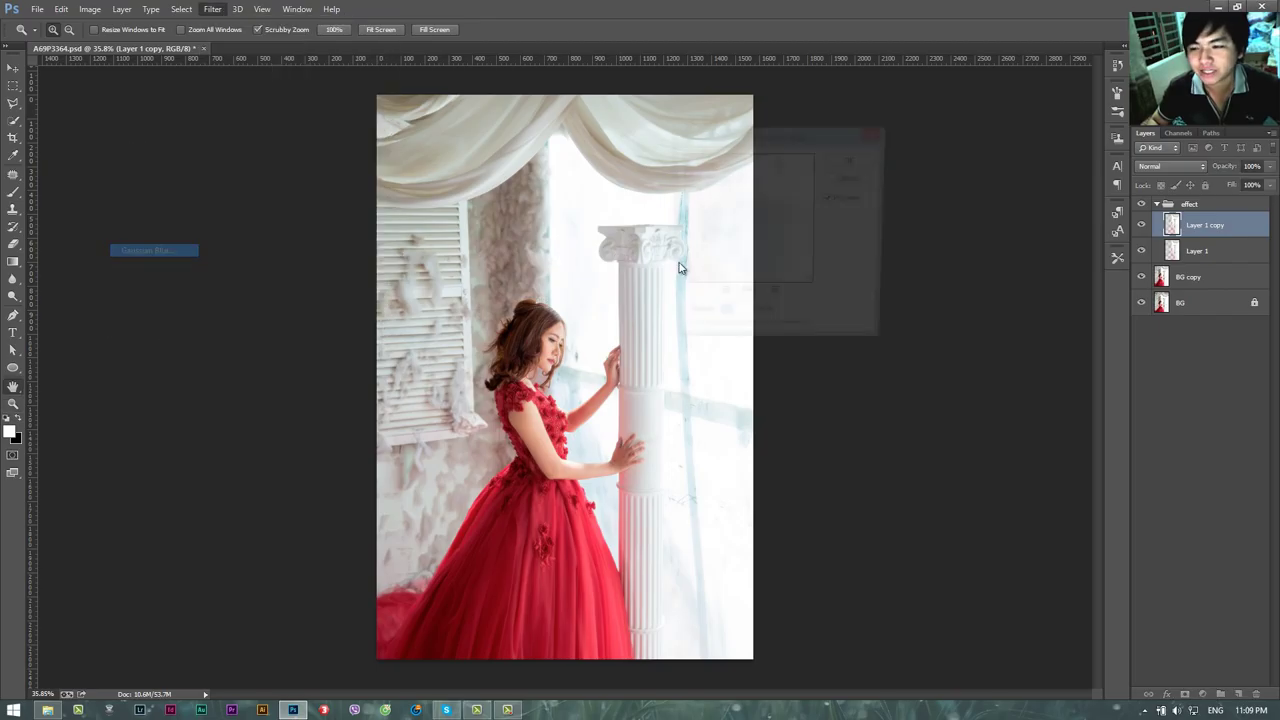
drag(711, 341, 706, 342)
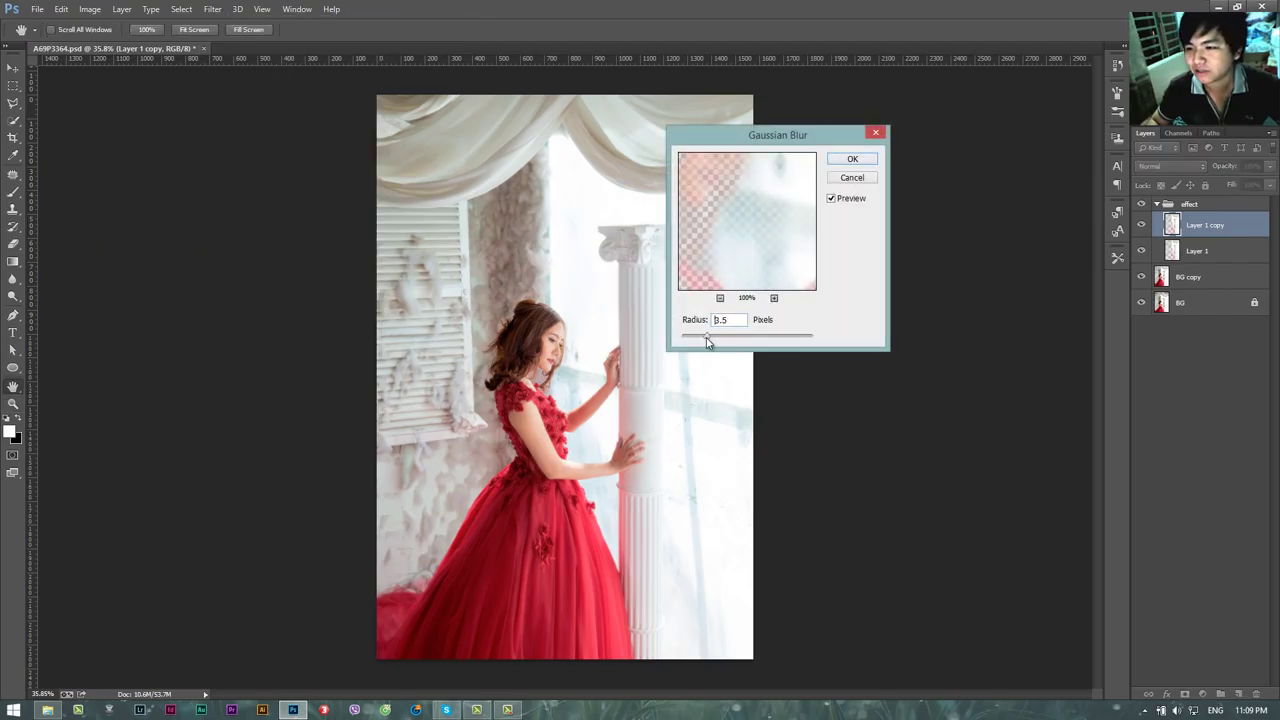
click(852, 159)
click(1170, 166)
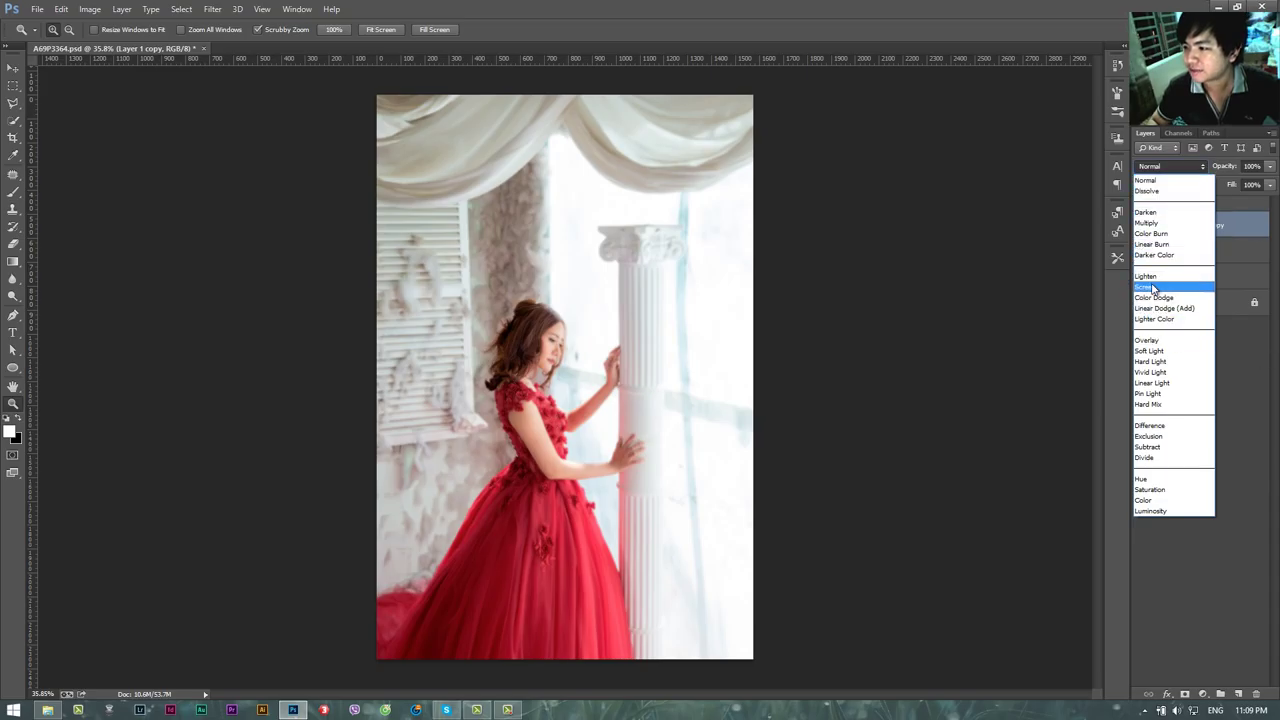
Blend Layer 1 copy in Screen mode at 32% opacity
click(1153, 288)
click(1141, 225)
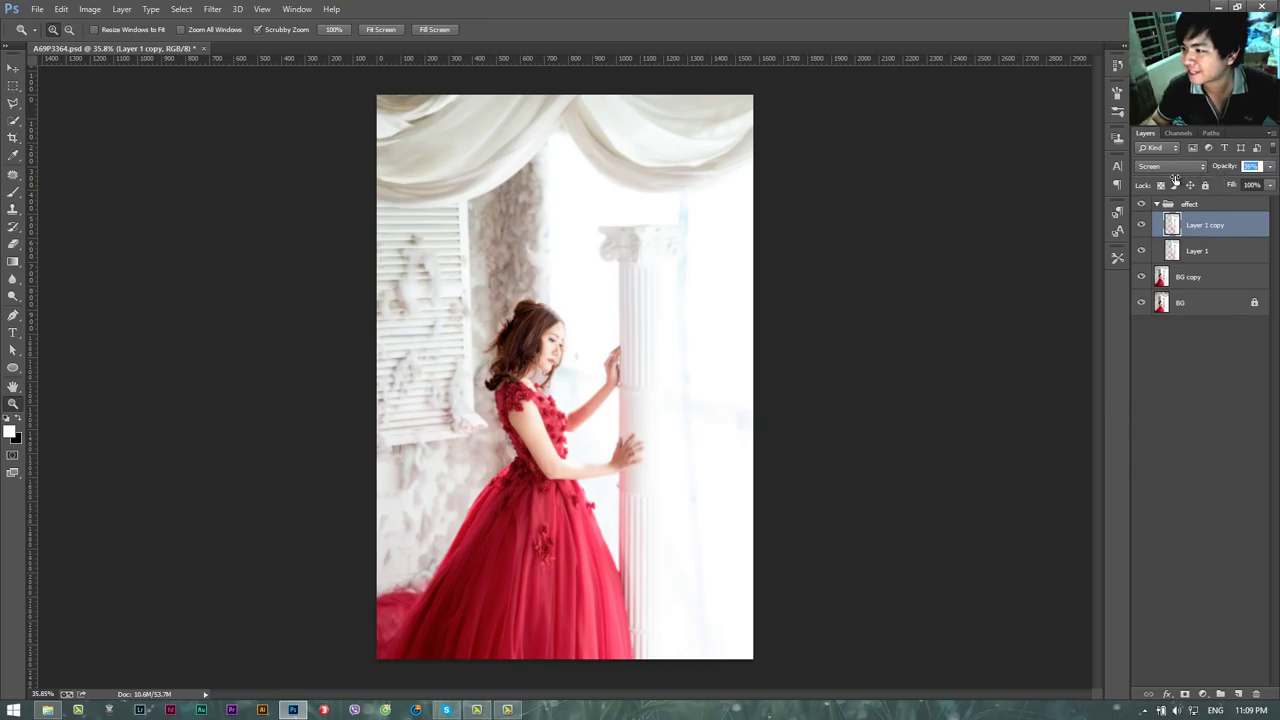
drag(1220, 168, 1176, 178)
Compare the image with the effect layers toggled, then wrap the effect group in Group 1
click(1192, 250)
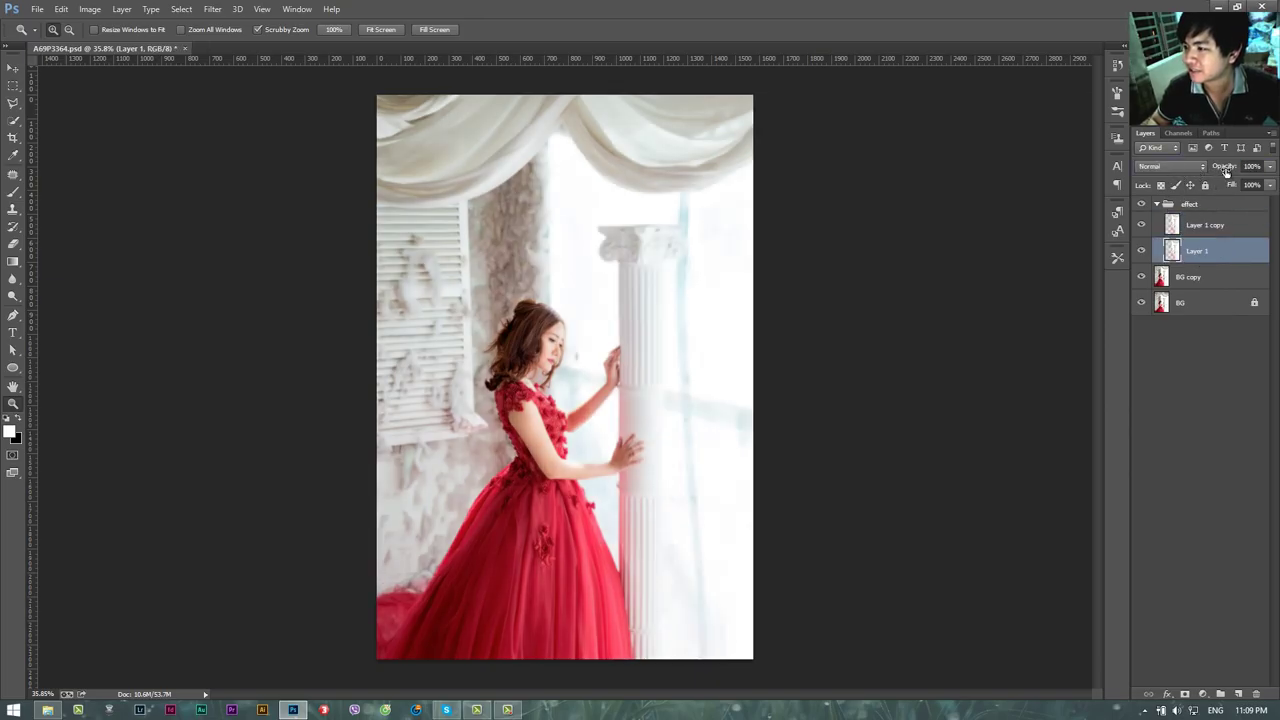
click(1141, 225)
click(1142, 251)
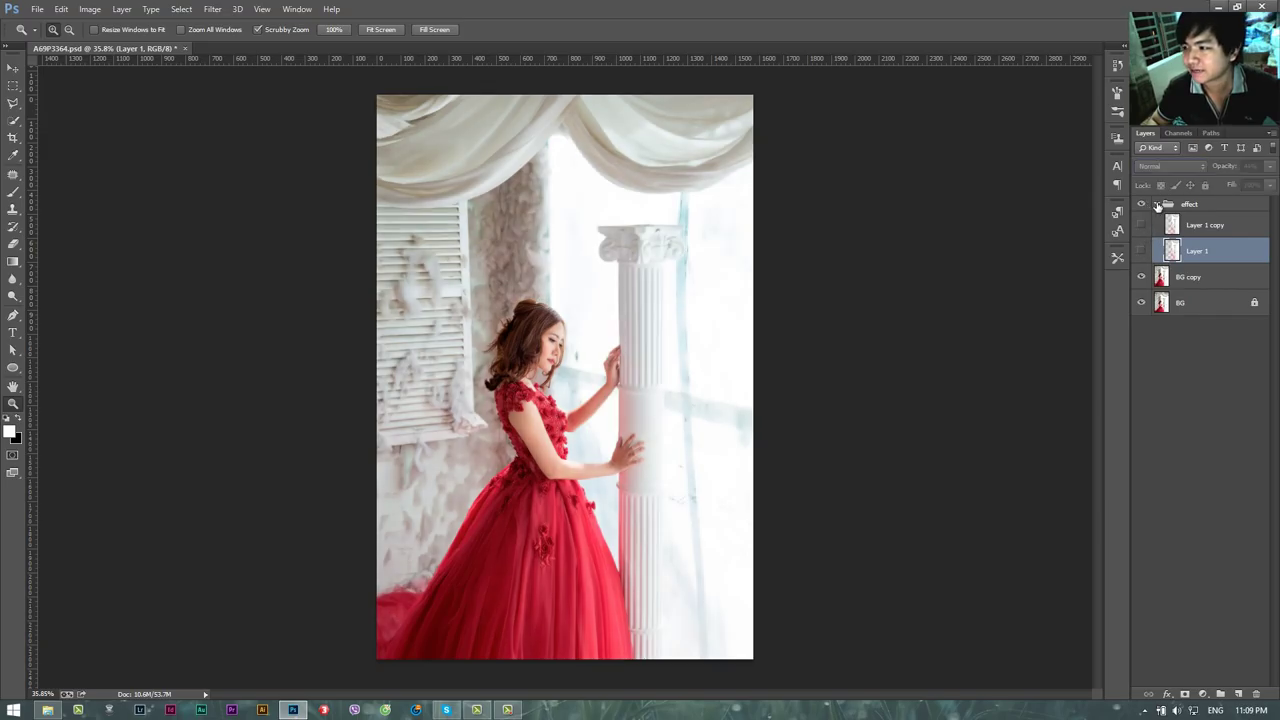
click(1142, 251)
click(1156, 204)
click(1141, 204)
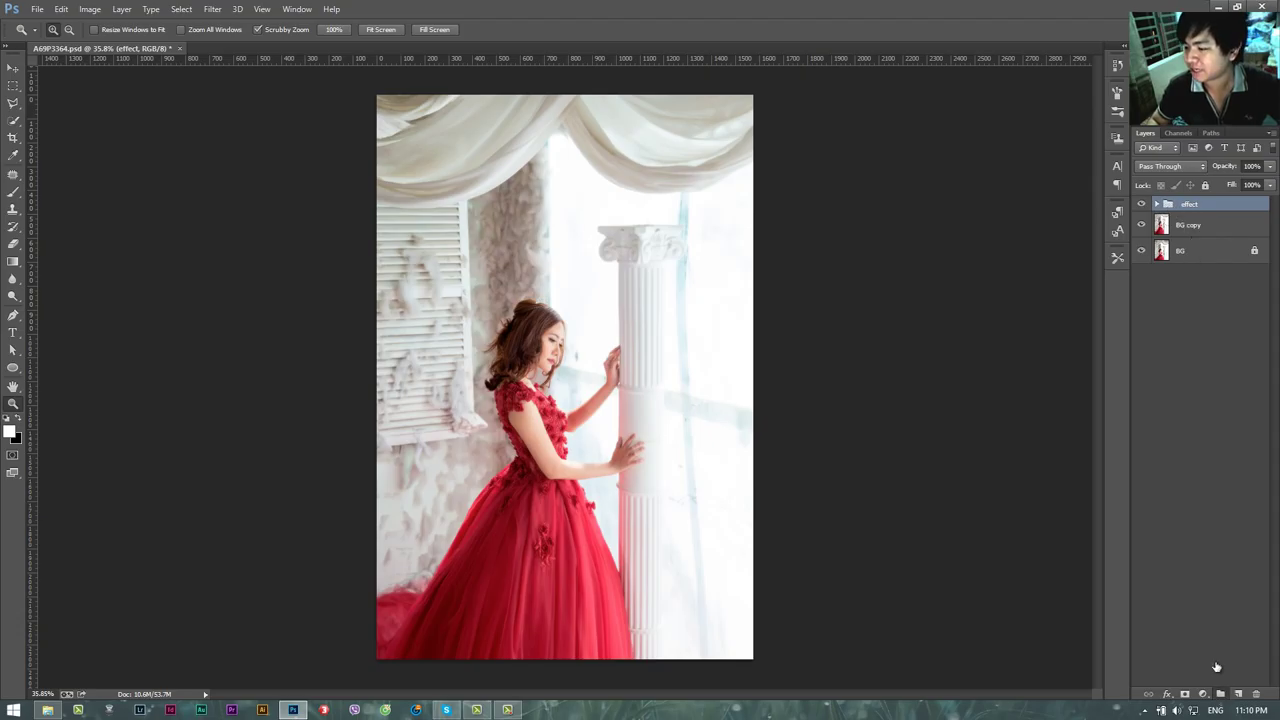
key(ctrl+g)
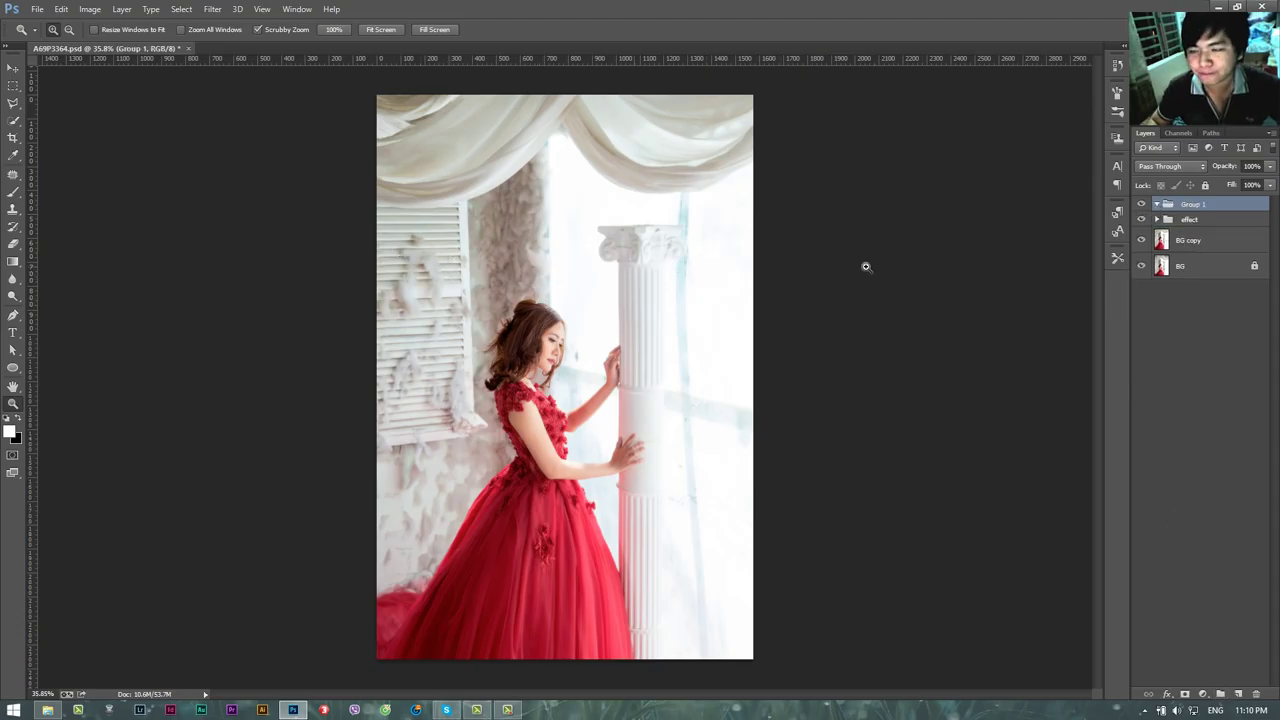
Add a Hue/Saturation layer setting Reds to Hue +3 and Saturation −17, comparing it on and off
double_click(1190, 205)
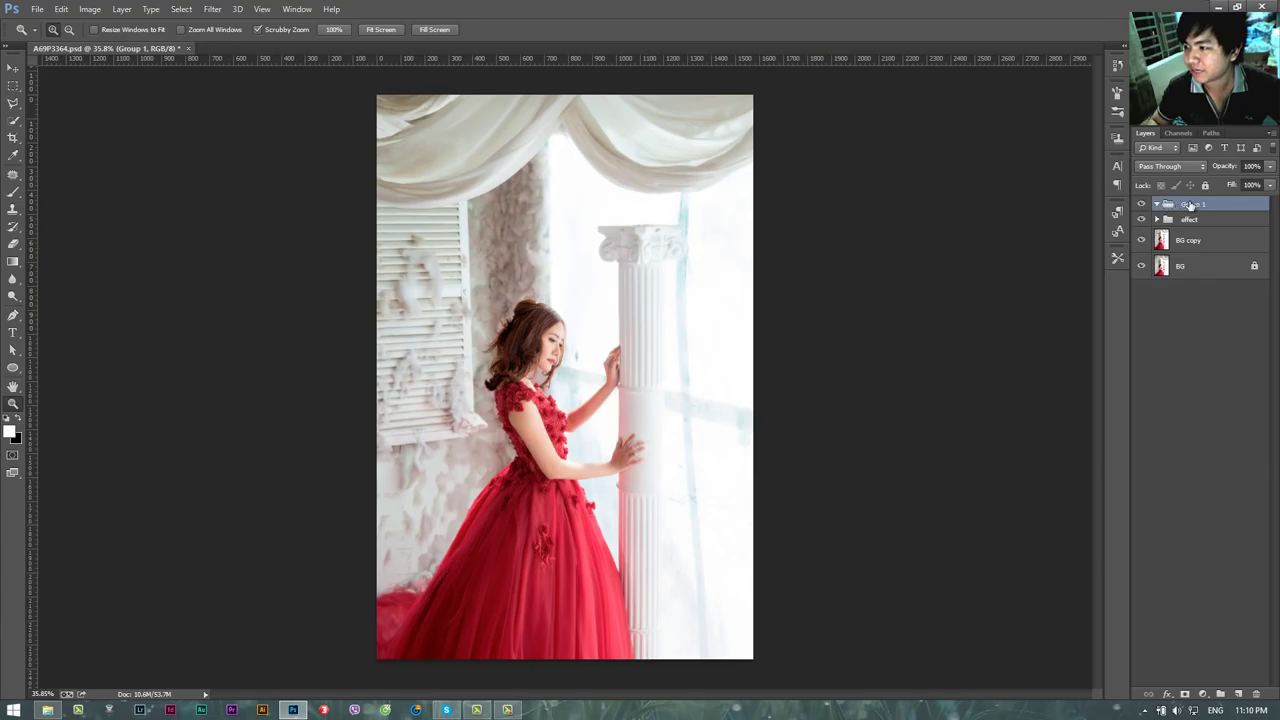
click(1204, 696)
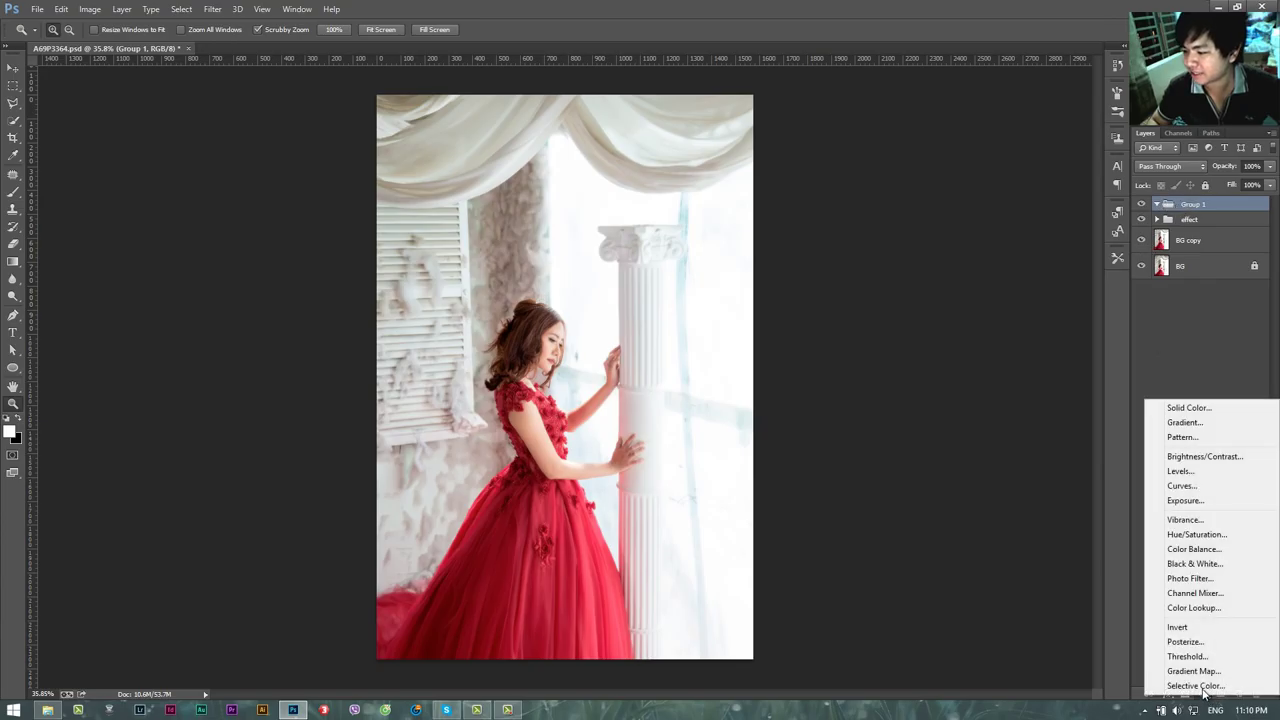
click(1200, 536)
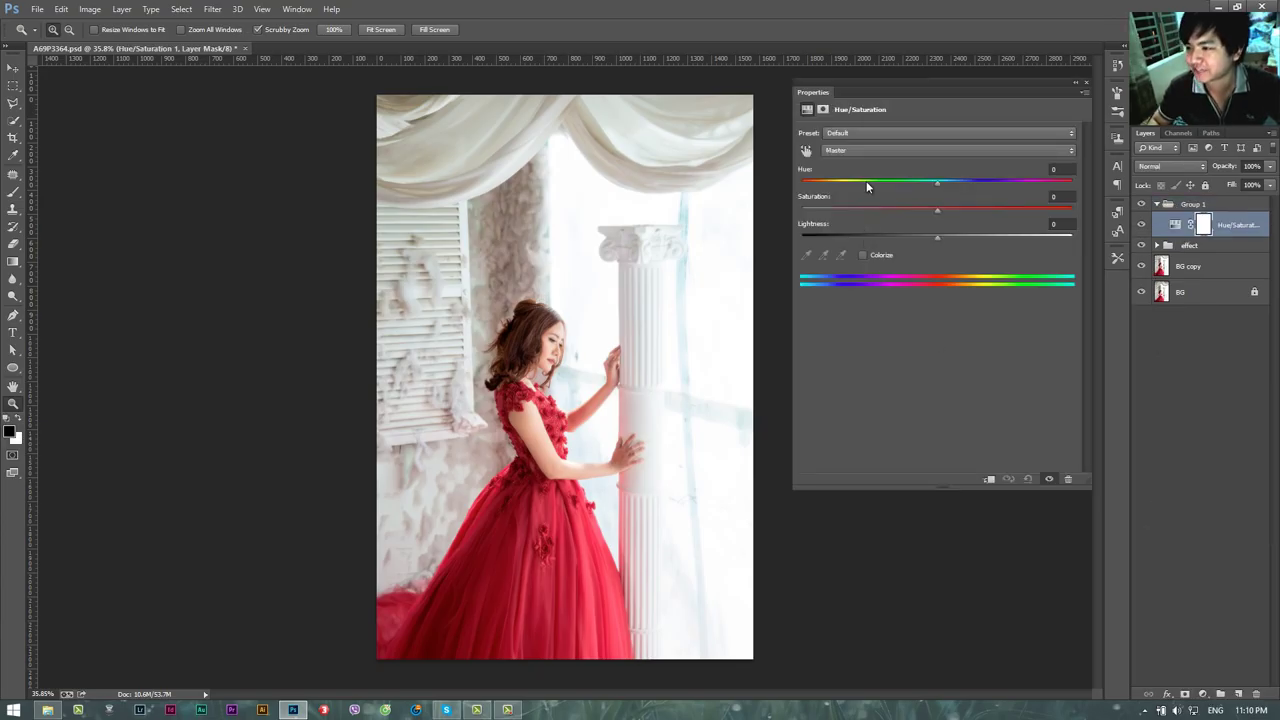
click(884, 150)
click(871, 177)
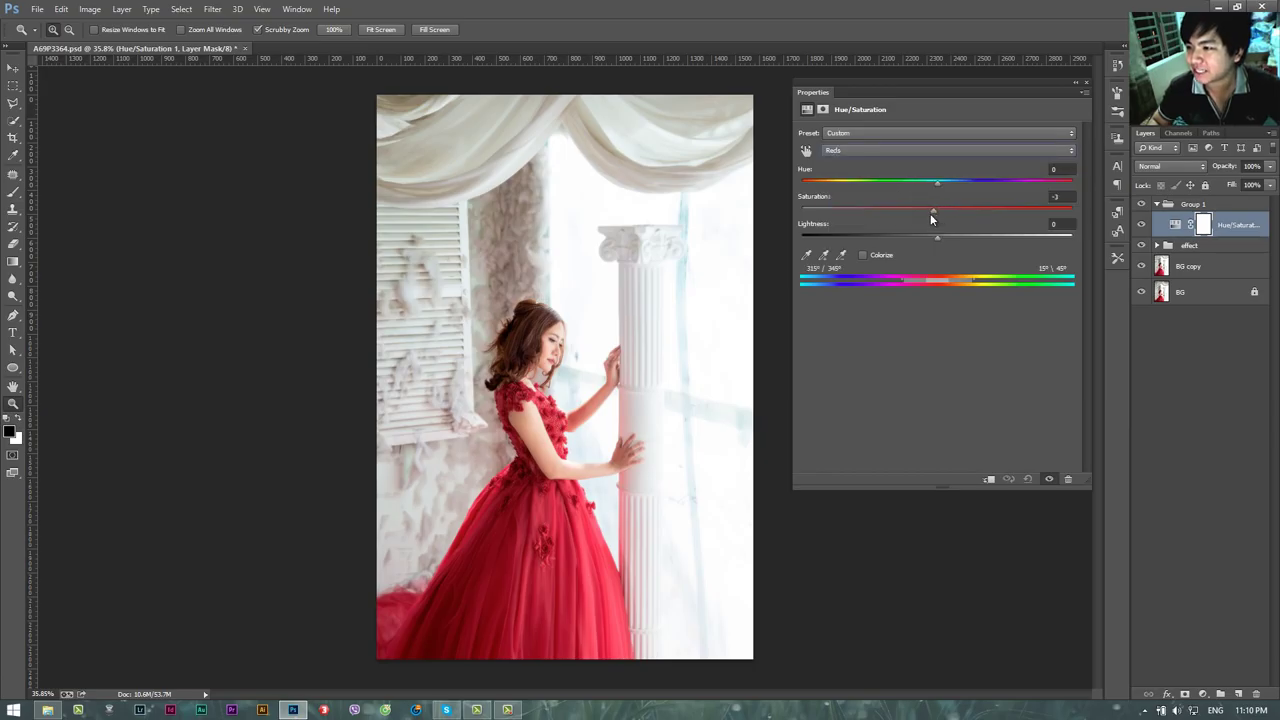
drag(938, 182, 931, 184)
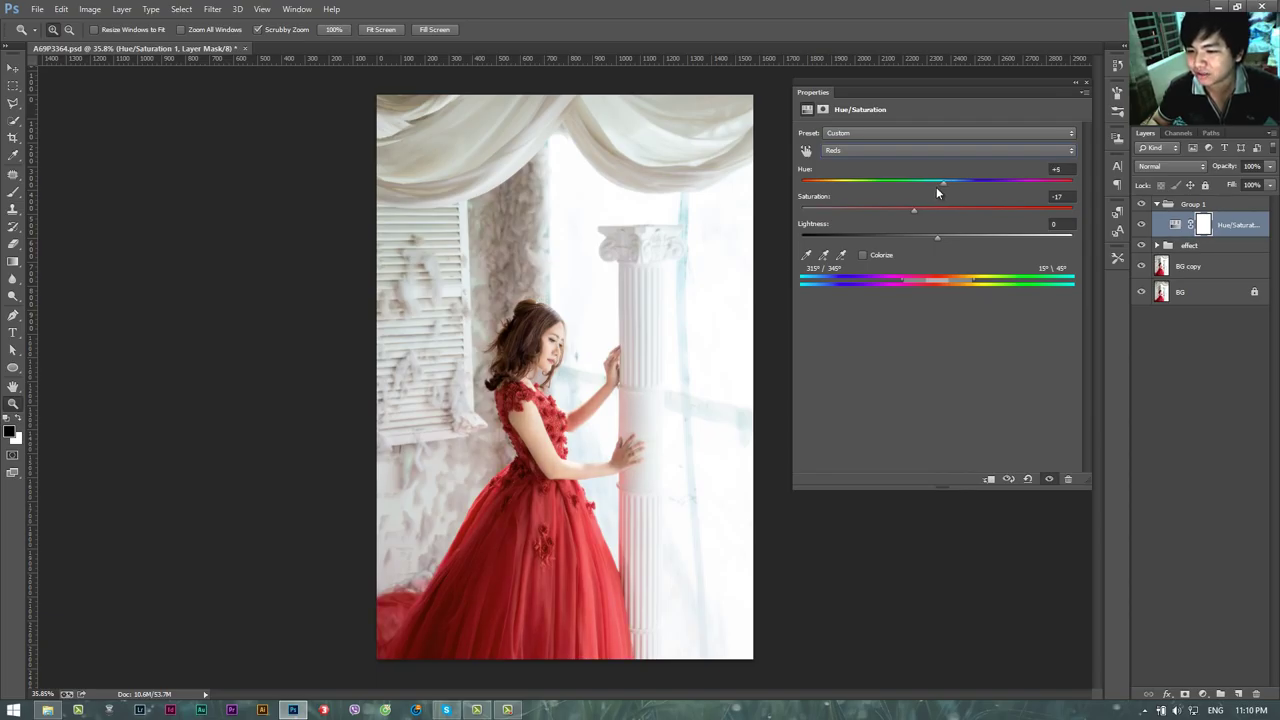
drag(942, 186, 929, 191)
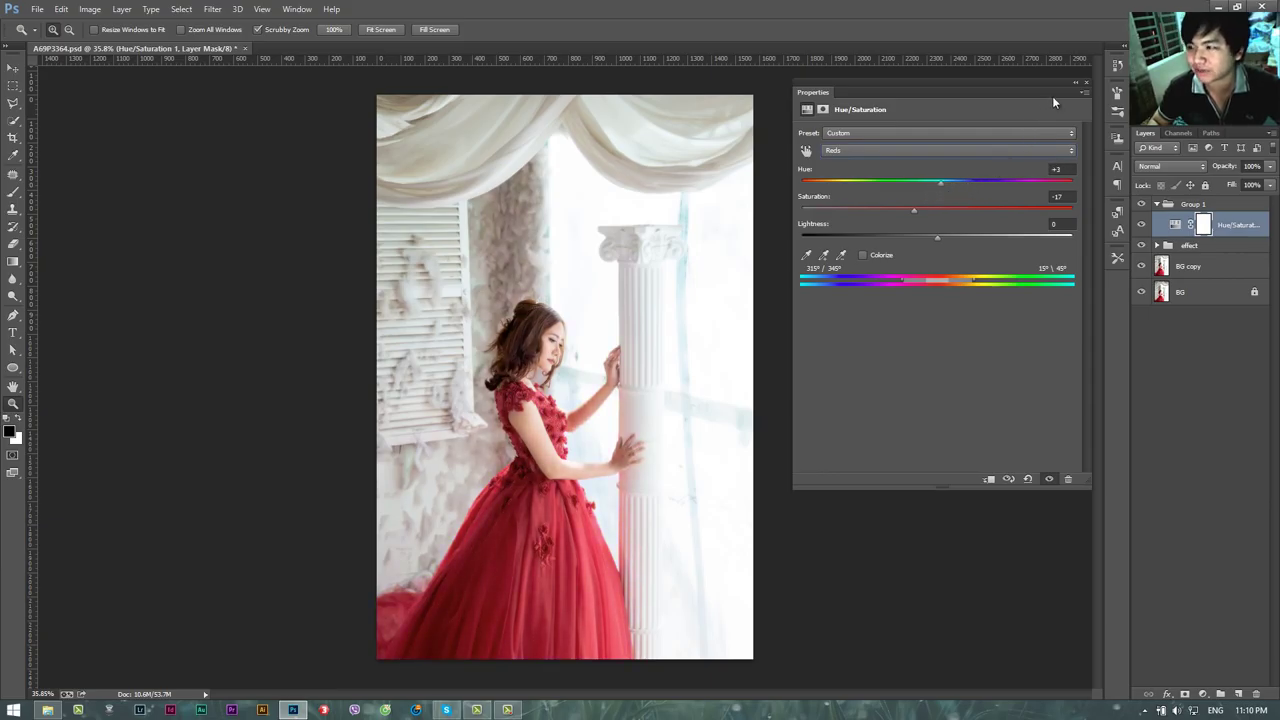
click(1086, 82)
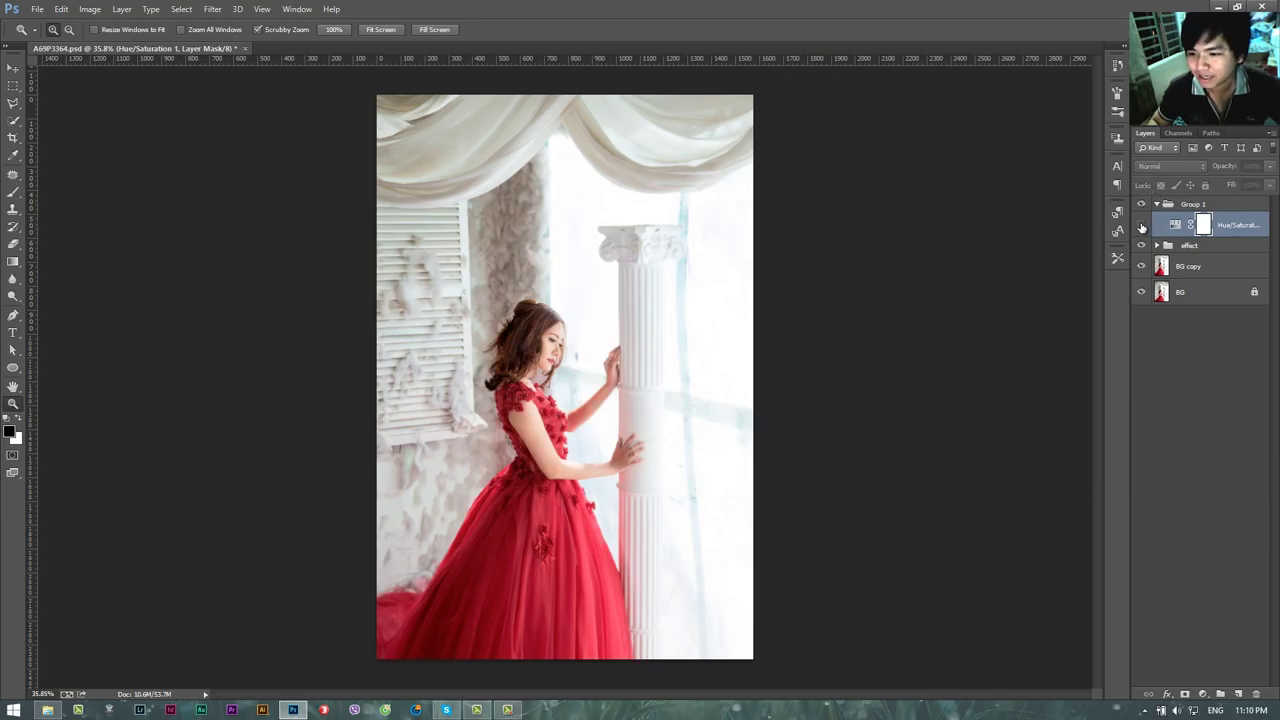
click(1142, 227)
click(1142, 227)
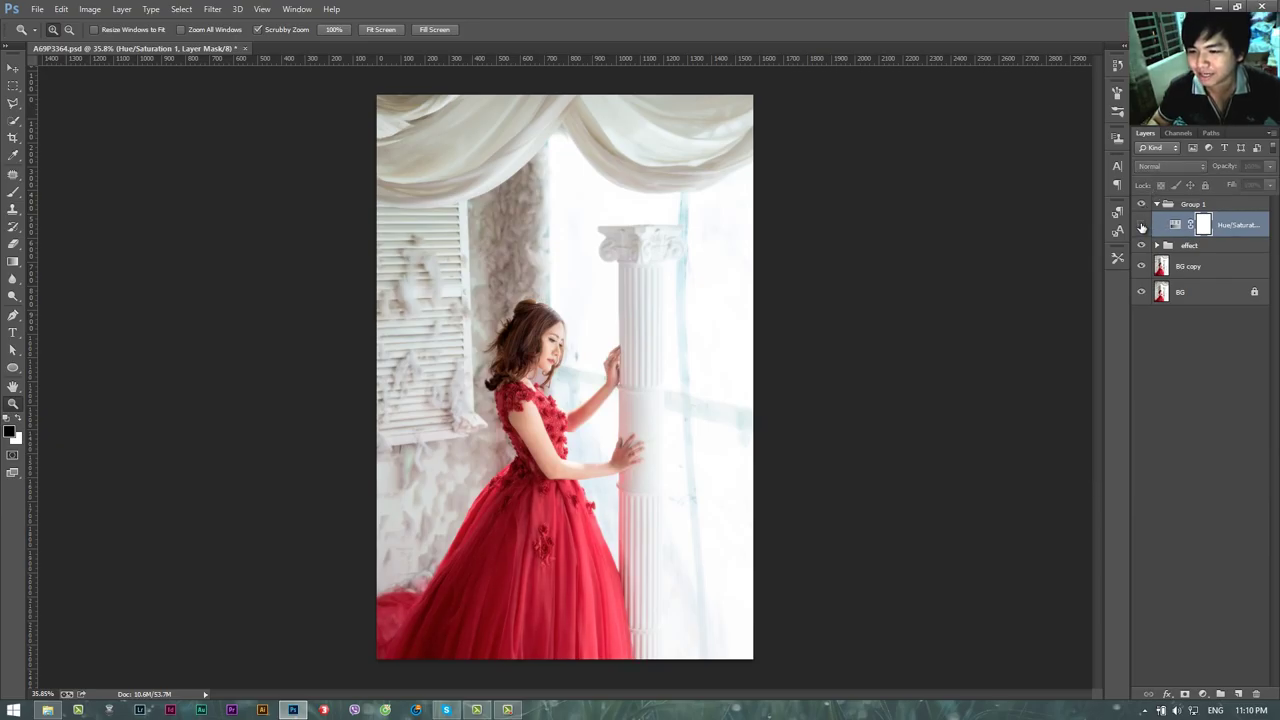
click(1142, 227)
click(1142, 227)
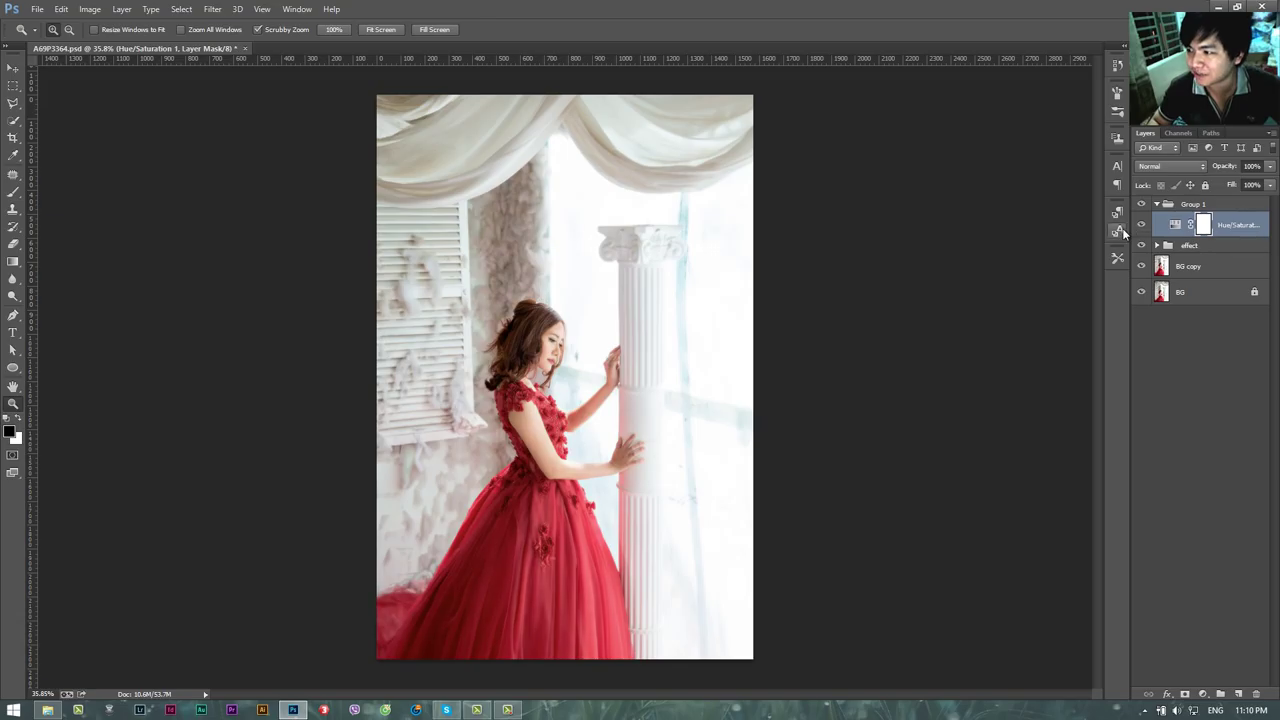
click(1203, 694)
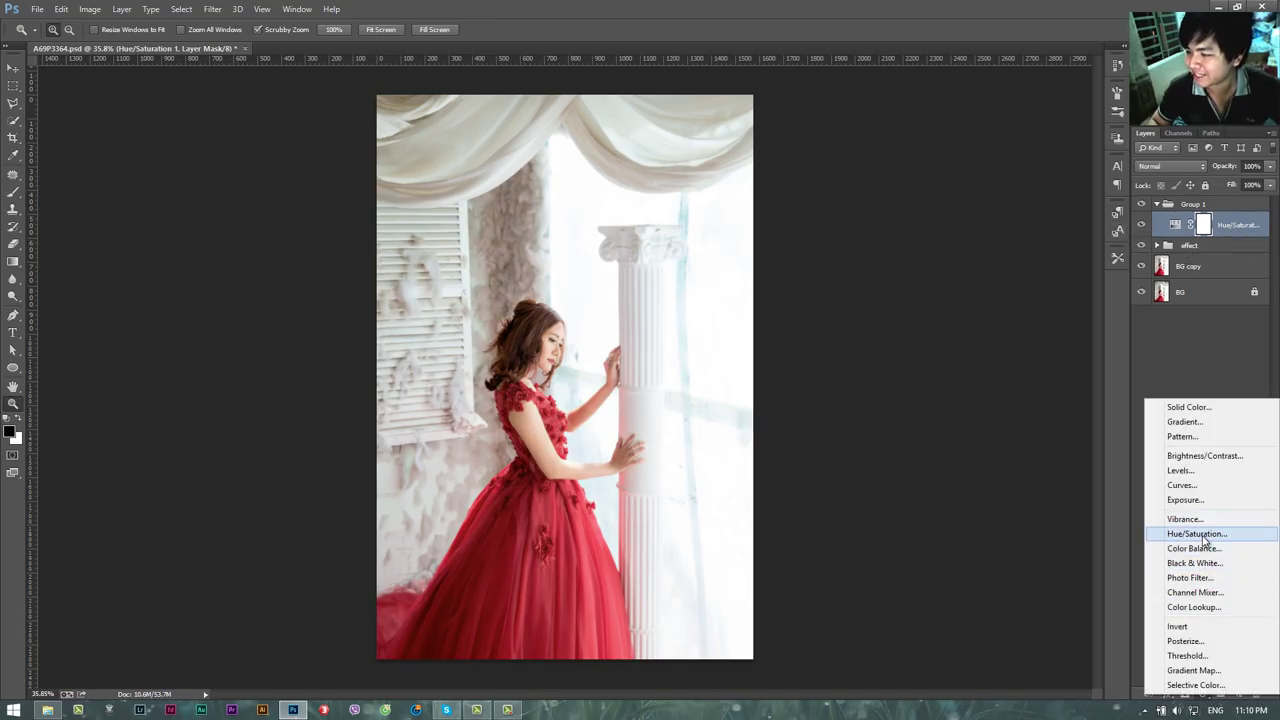
Add a Brightness/Contrast layer with Contrast 7, then a Curves adjustment layer
click(1198, 458)
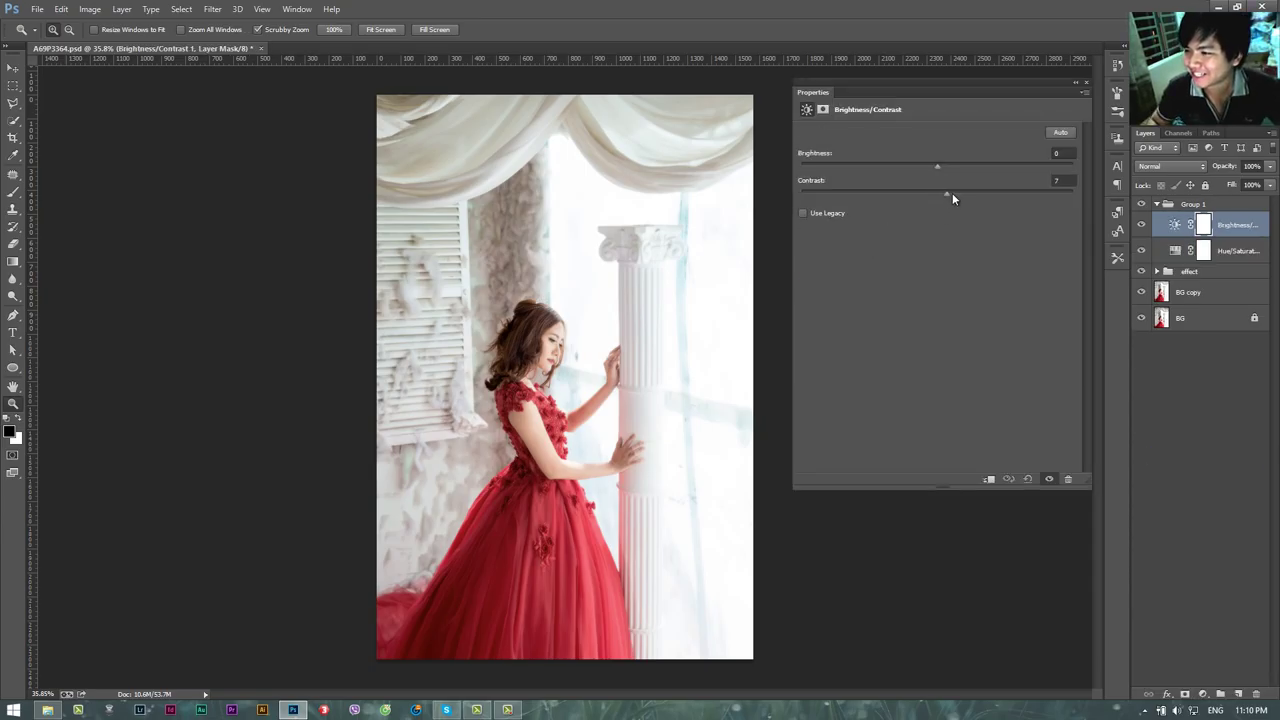
click(1086, 82)
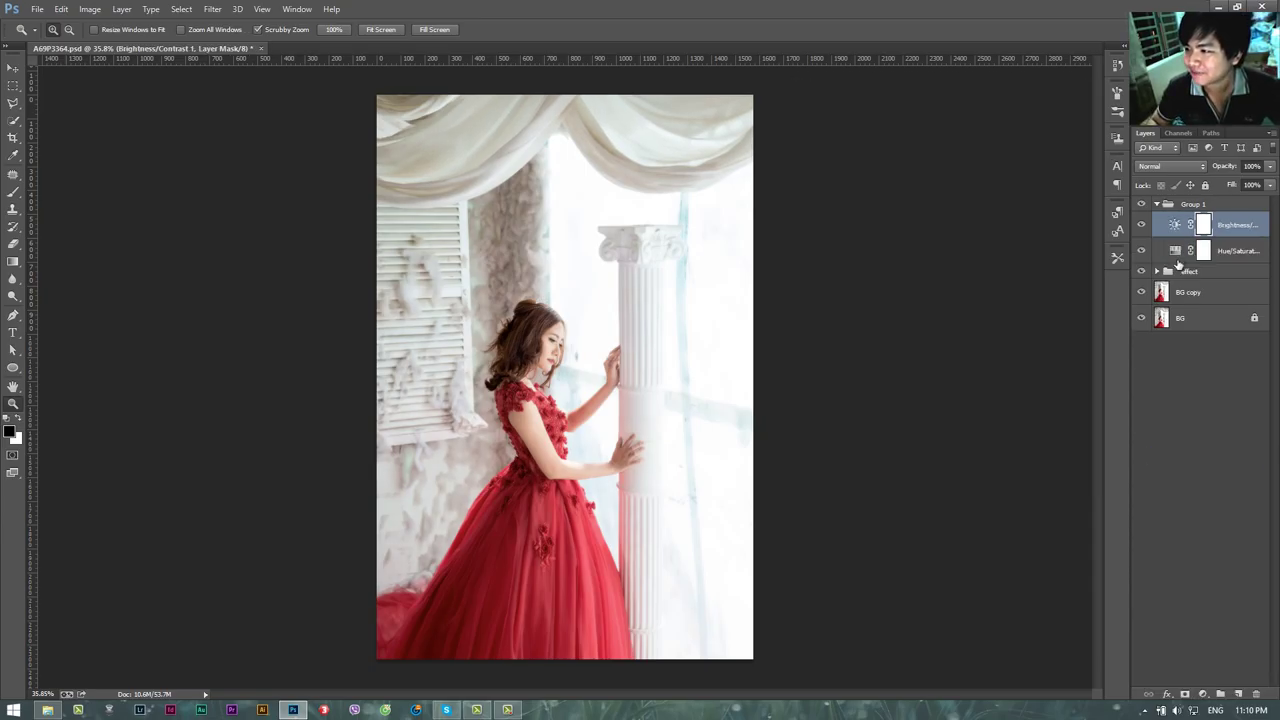
click(1205, 690)
click(1190, 486)
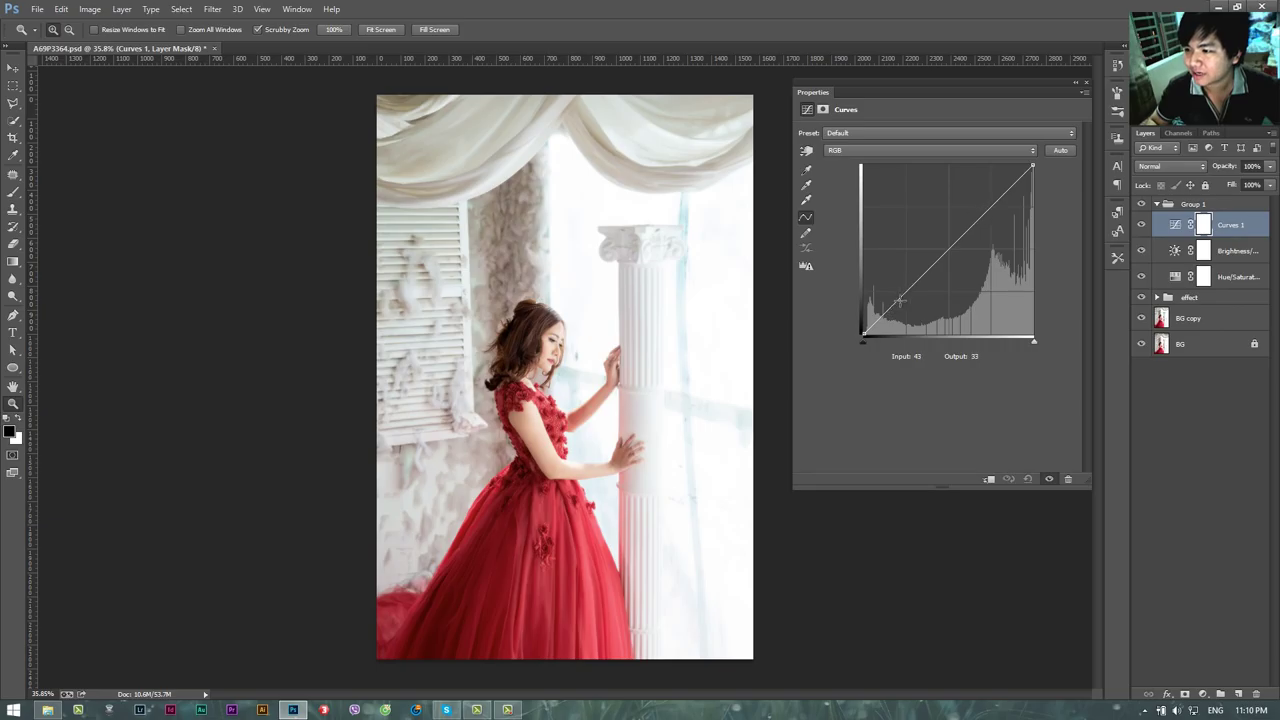
Add two RGB curve points and slightly adjust the red and blue shadows and highlights
click(971, 225)
click(906, 291)
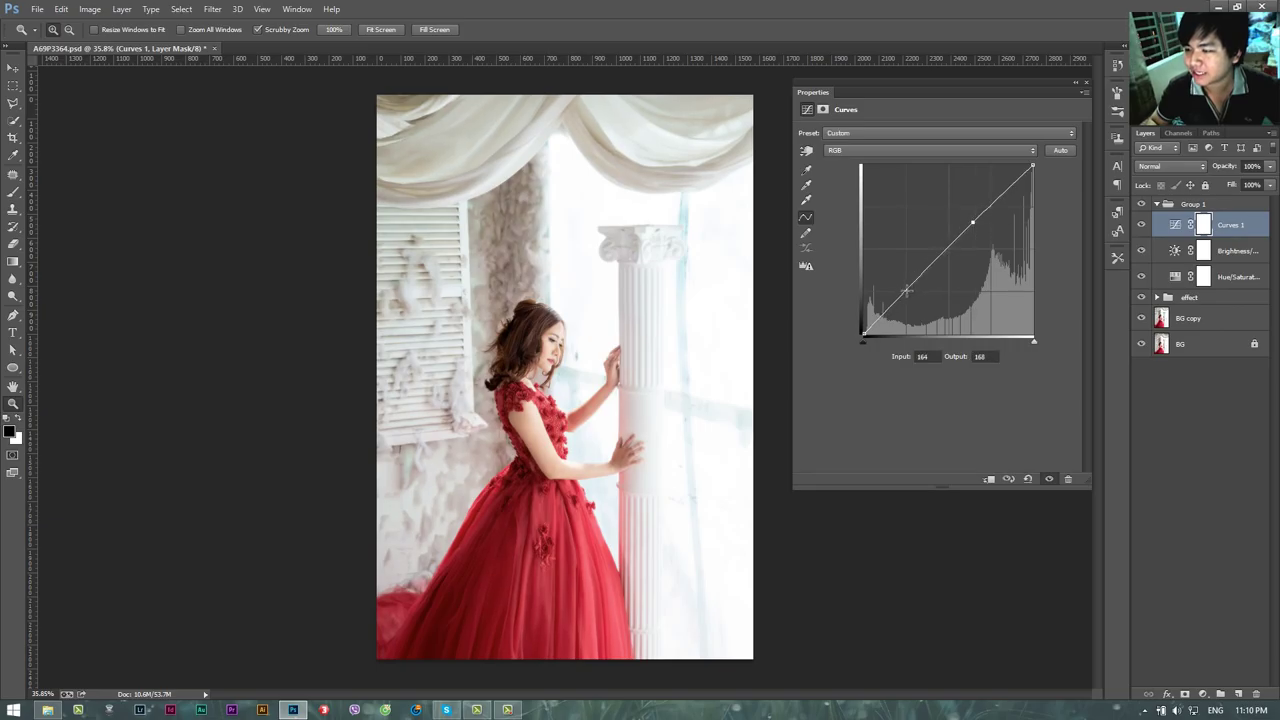
click(906, 151)
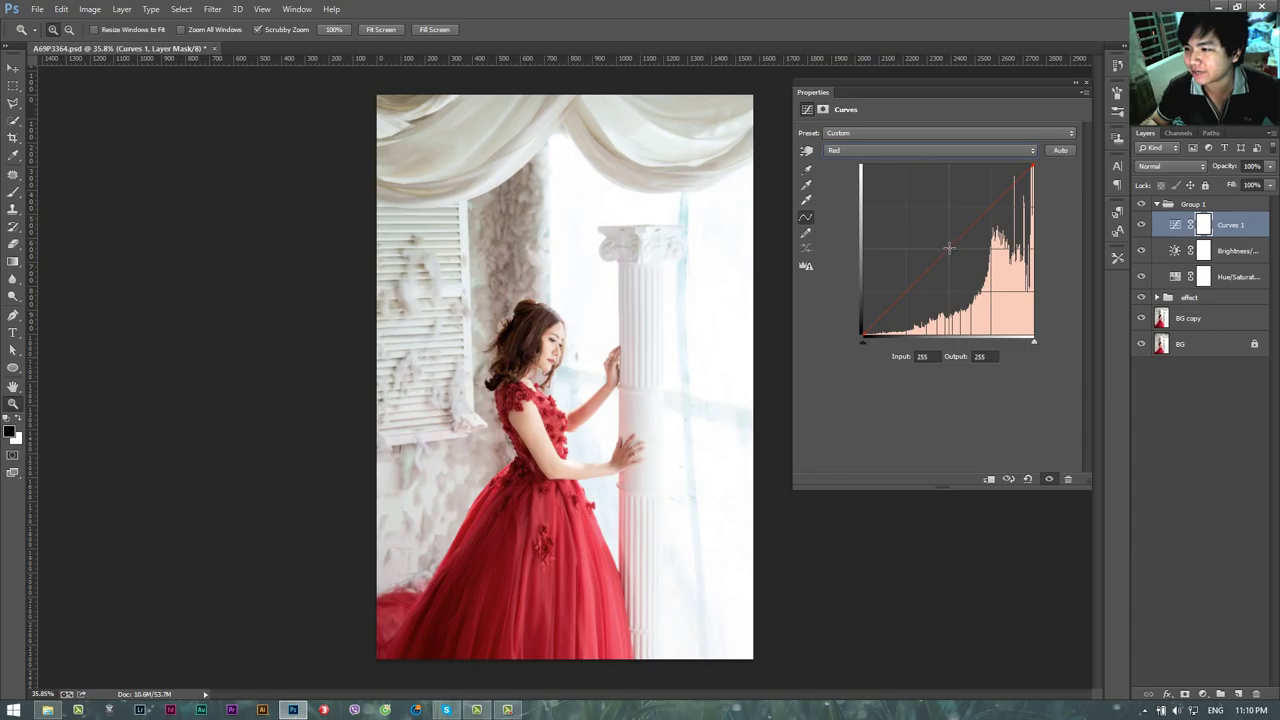
drag(864, 331, 858, 320)
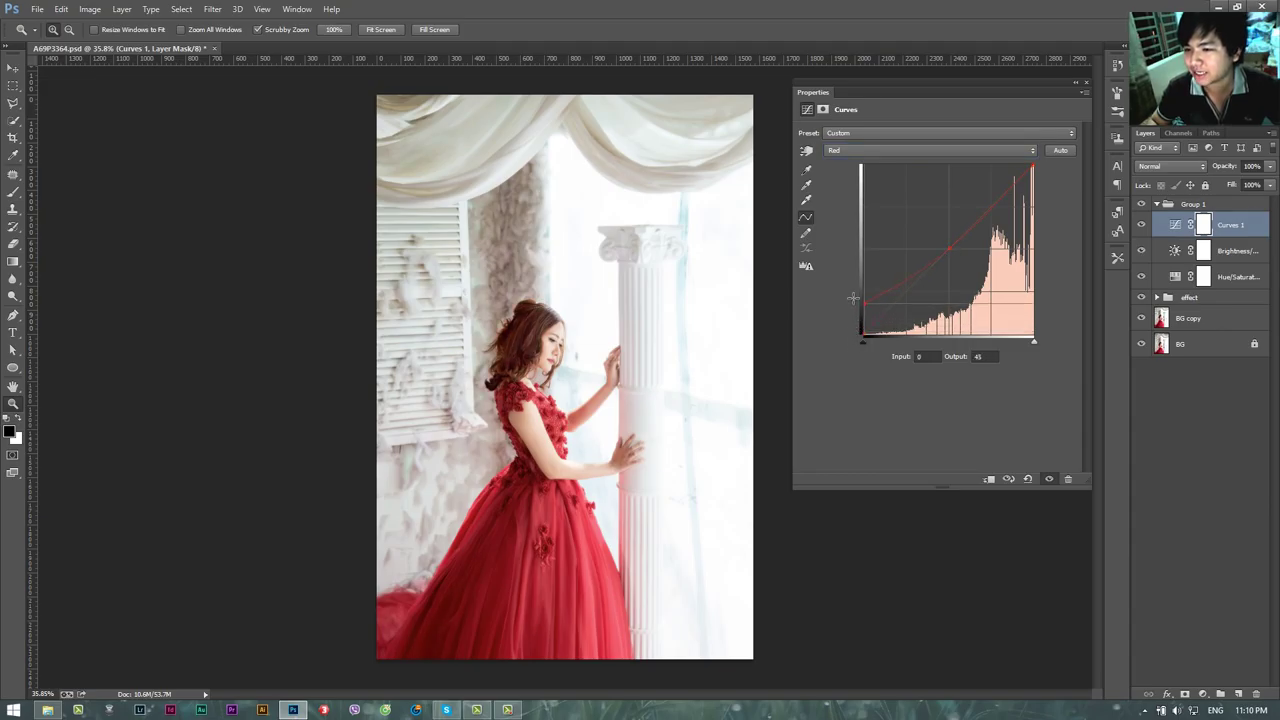
mouse_move(858, 320)
mouse_down()
mouse_move(847, 342)
mouse_move(848, 322)
mouse_up()
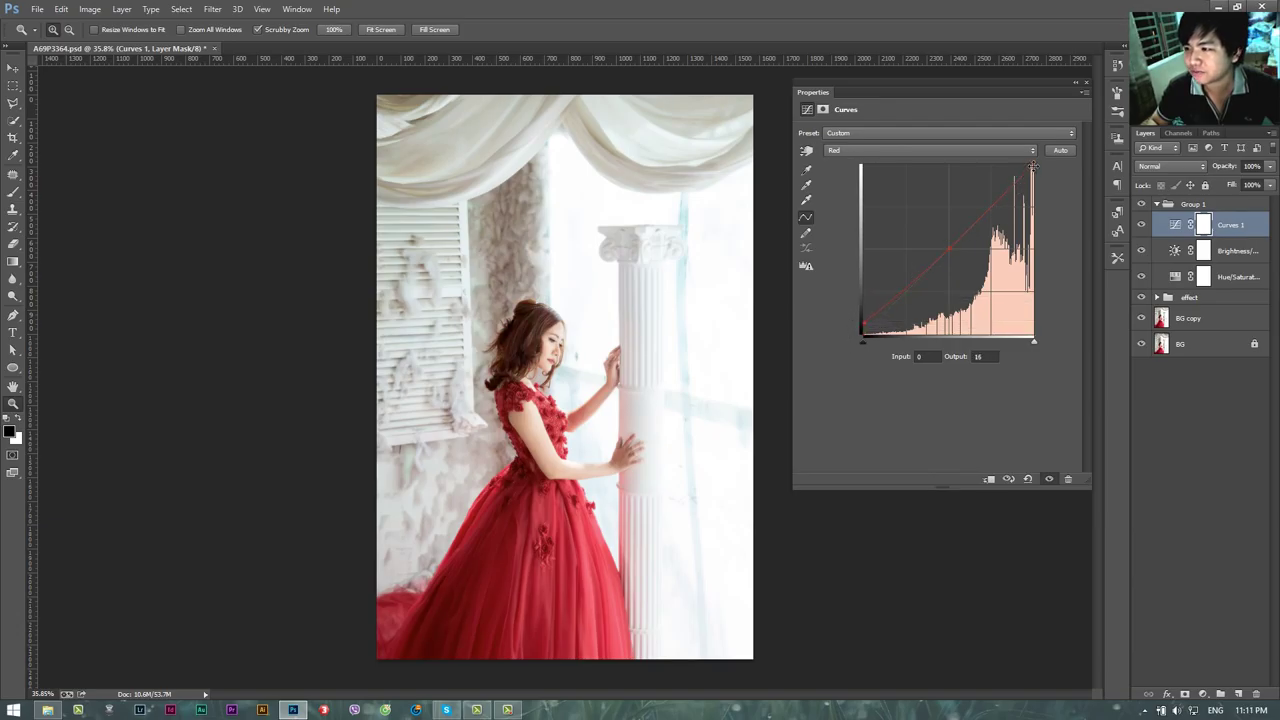
drag(1033, 166, 1040, 174)
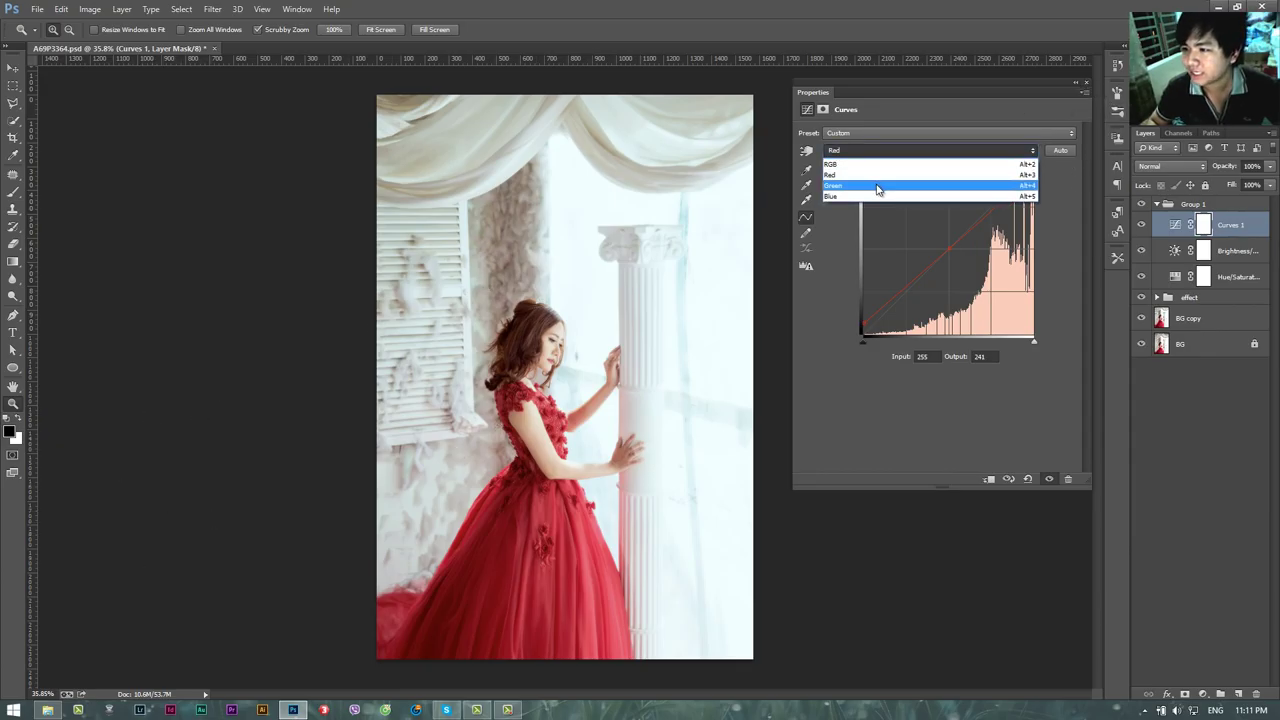
click(874, 193)
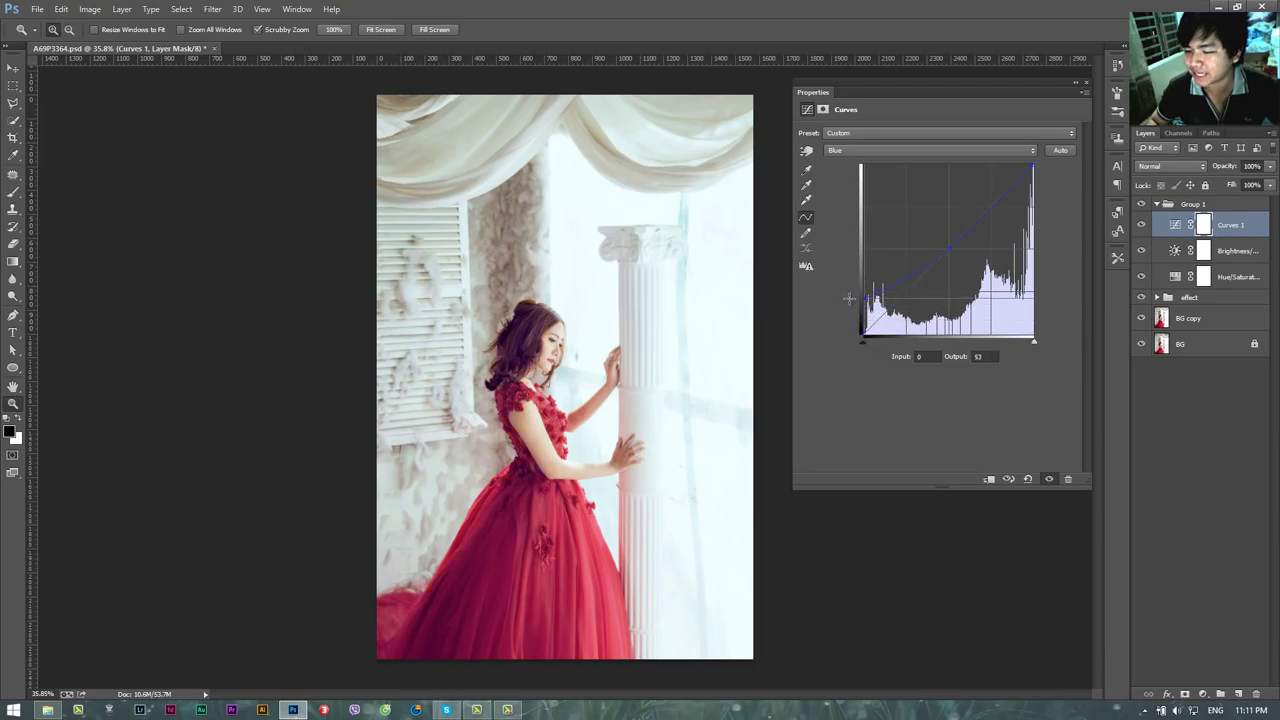
drag(848, 297, 845, 295)
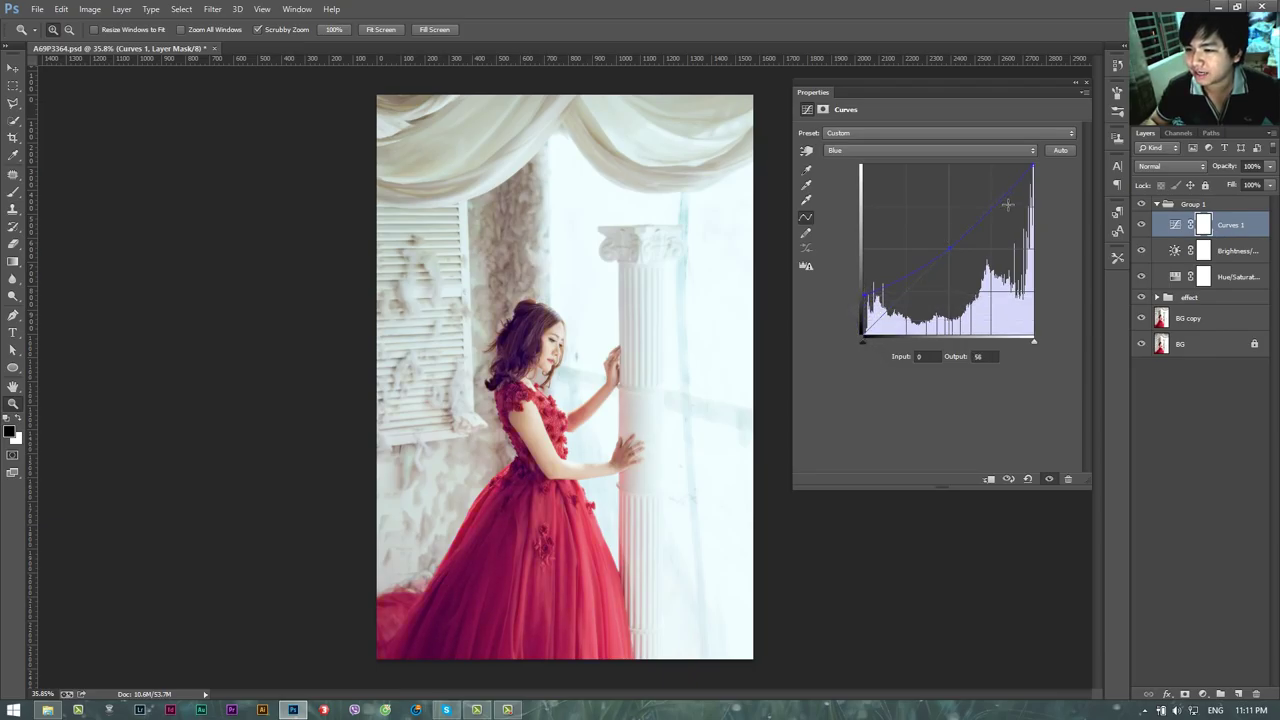
drag(1032, 165, 1038, 171)
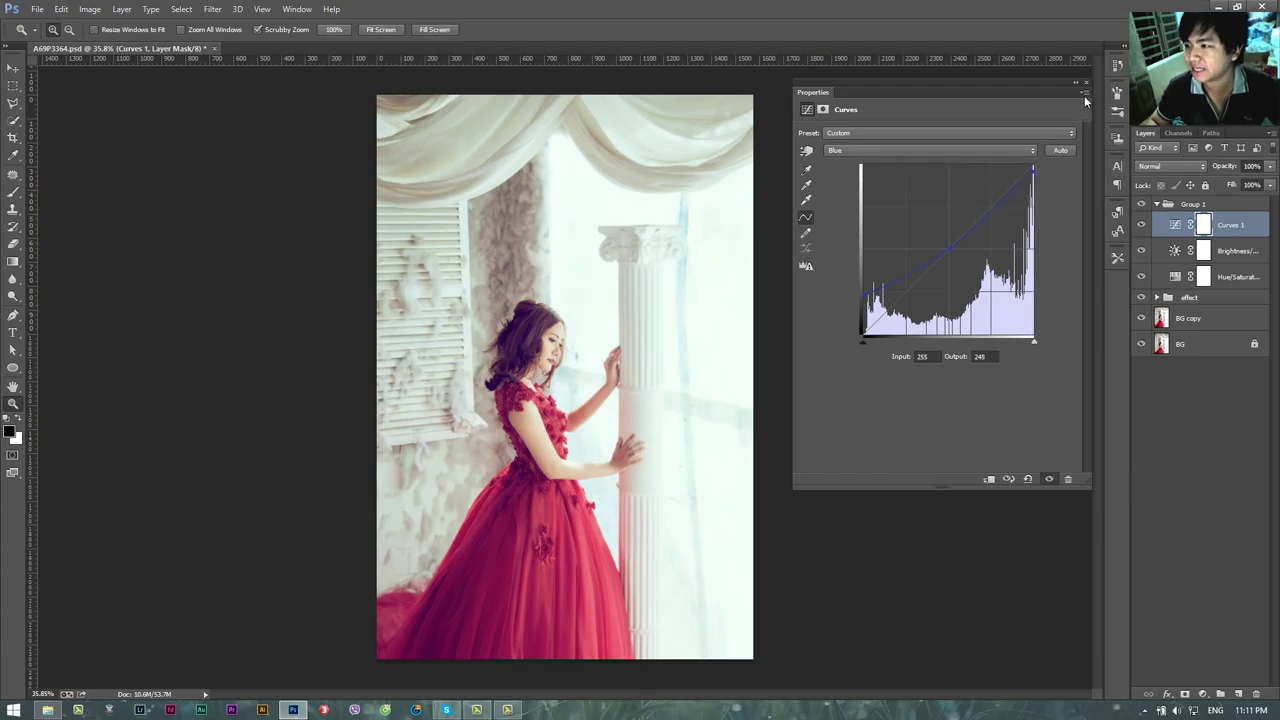
Lift the green shadows and trim green highlights to 248, then close the Curves settings
click(1040, 150)
click(909, 184)
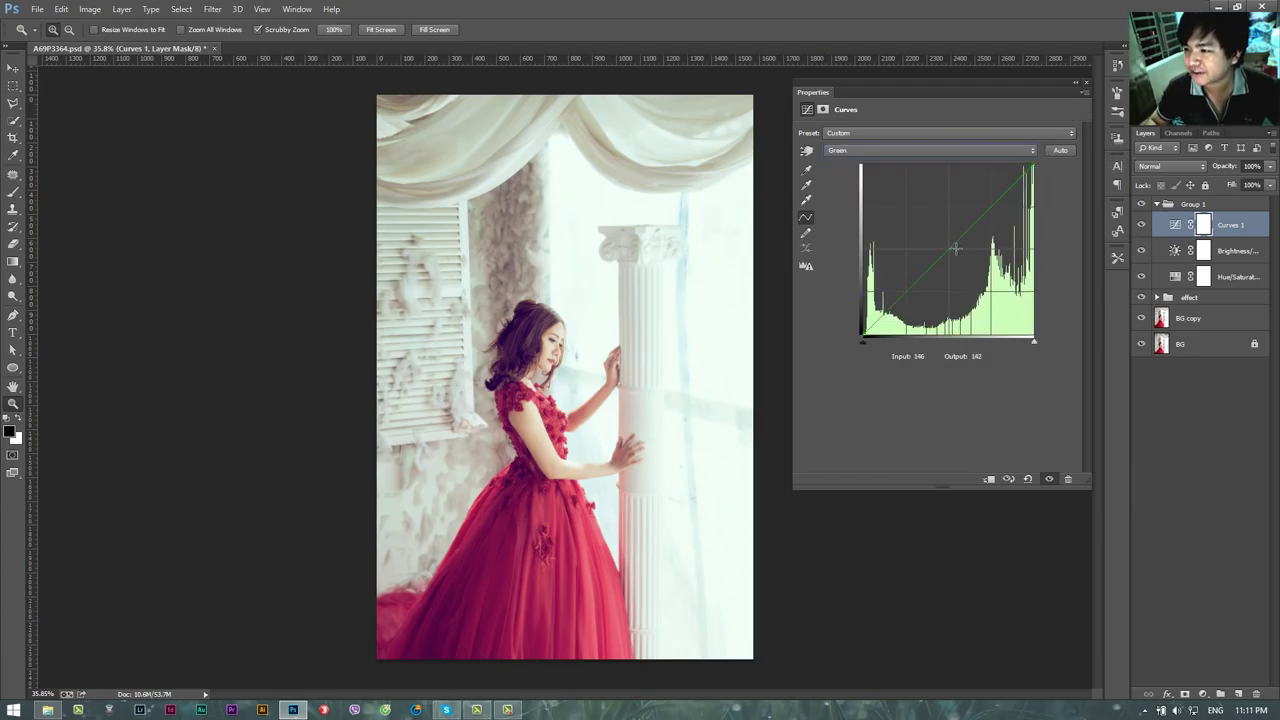
click(949, 250)
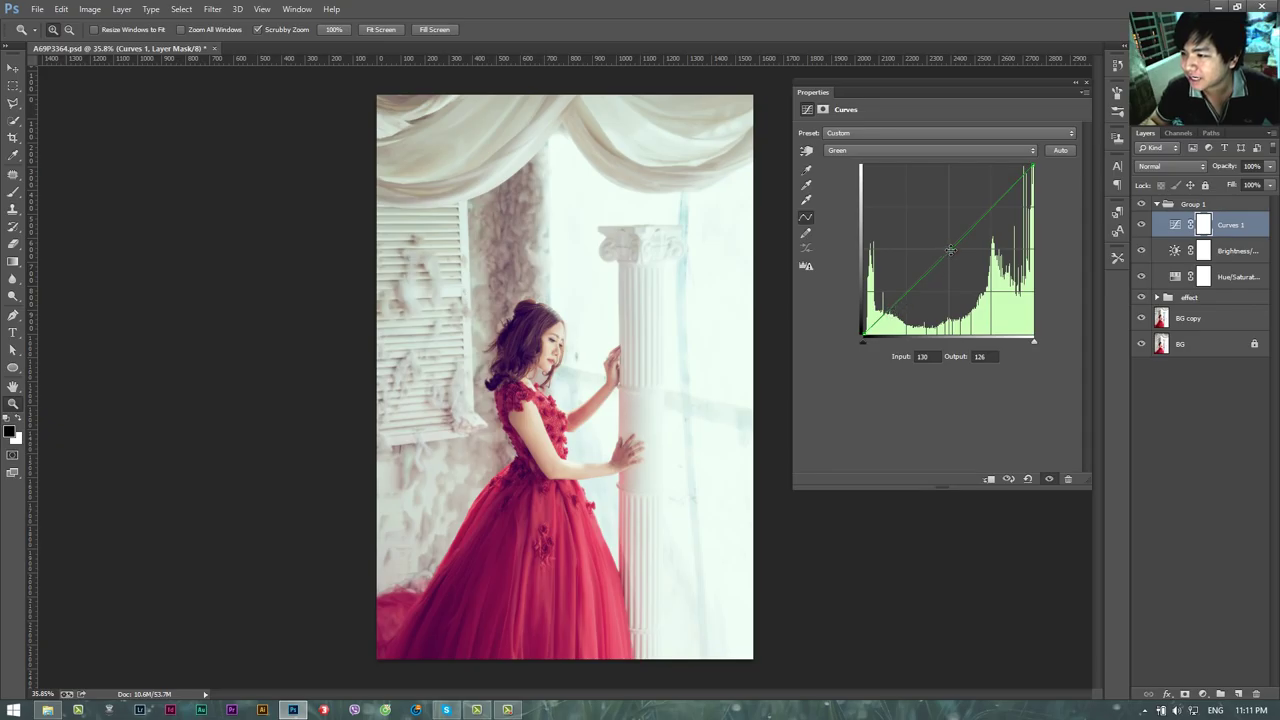
key(ctrl+z)
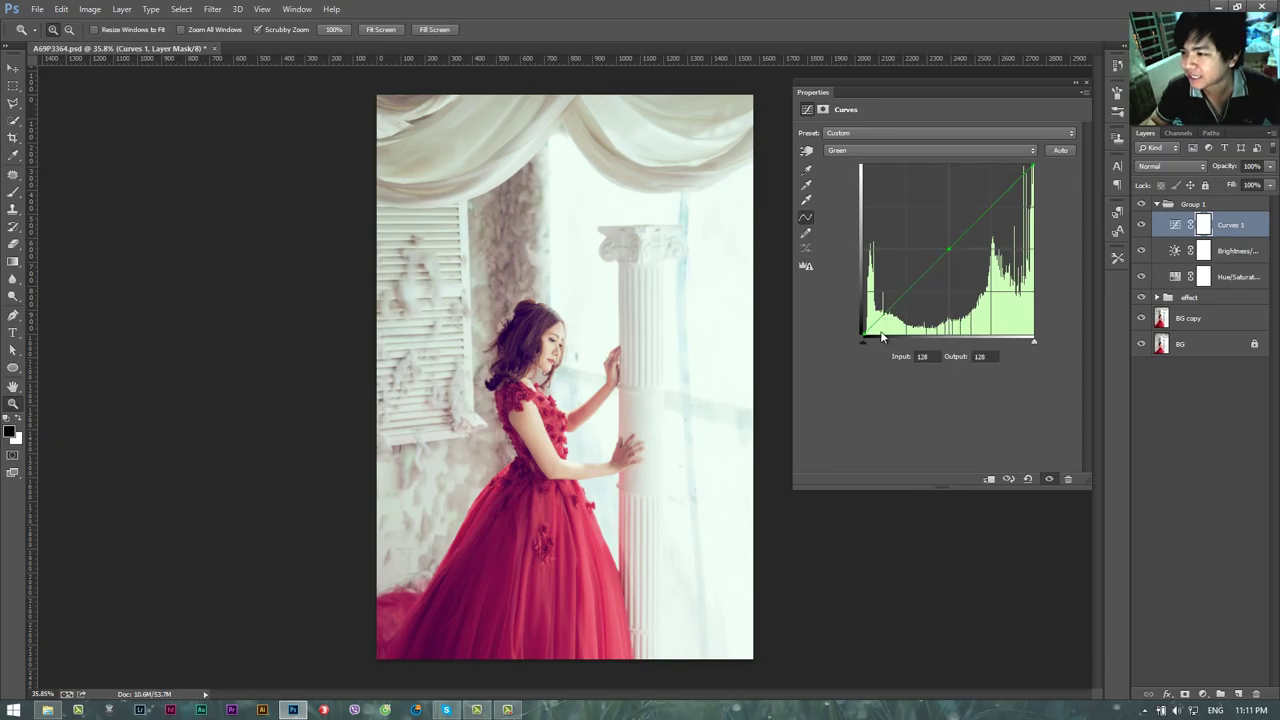
mouse_move(866, 331)
mouse_down()
mouse_move(850, 305)
mouse_move(856, 344)
mouse_move(842, 318)
mouse_move(874, 343)
mouse_move(852, 323)
mouse_up()
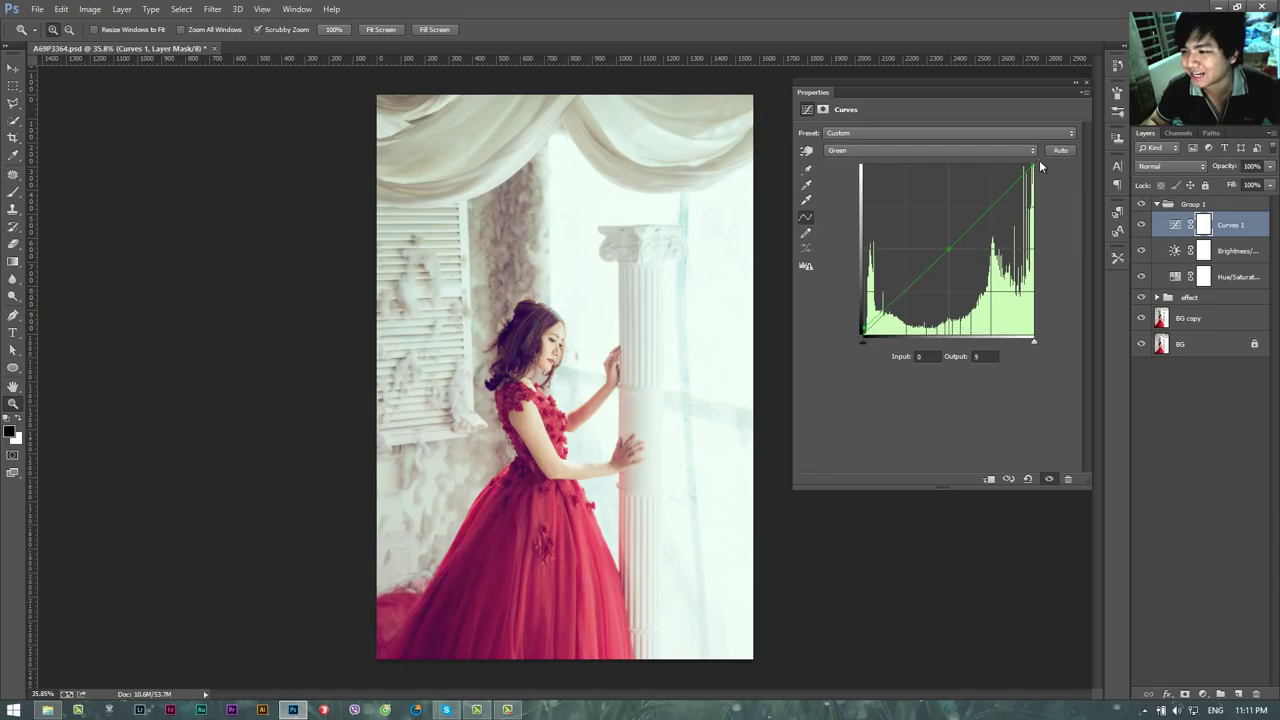
drag(1034, 164, 1041, 163)
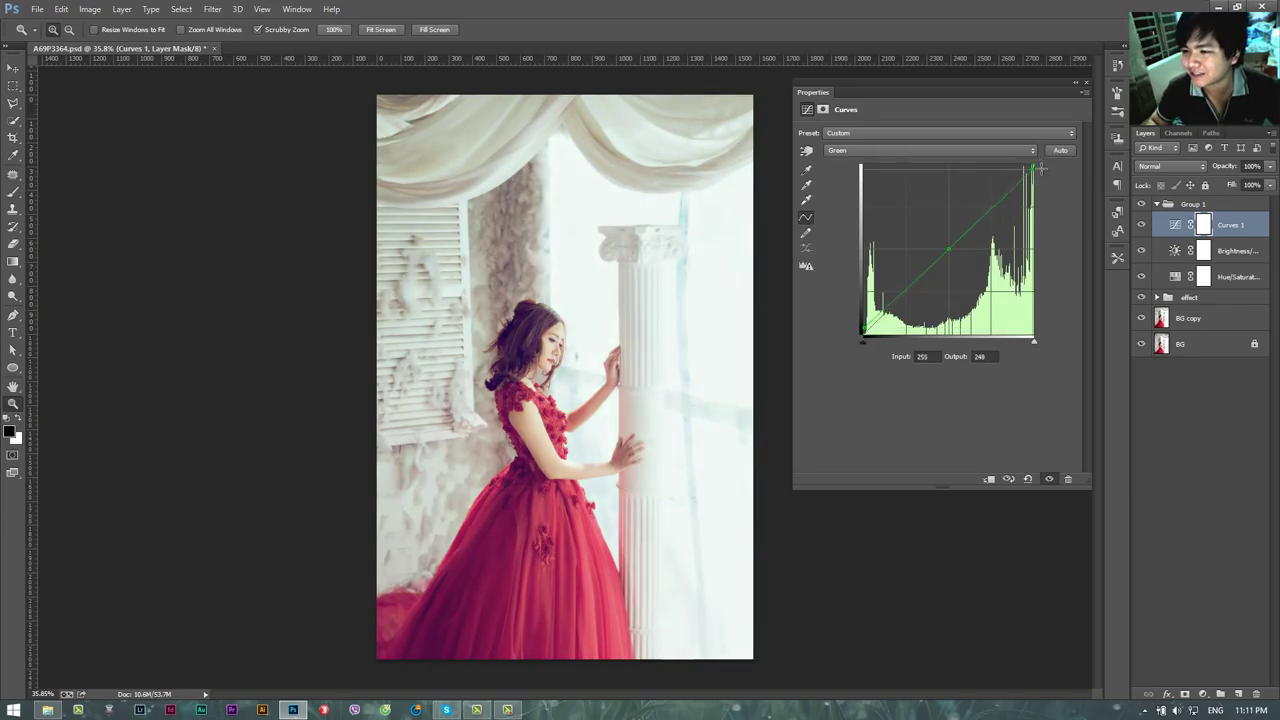
click(984, 150)
click(897, 167)
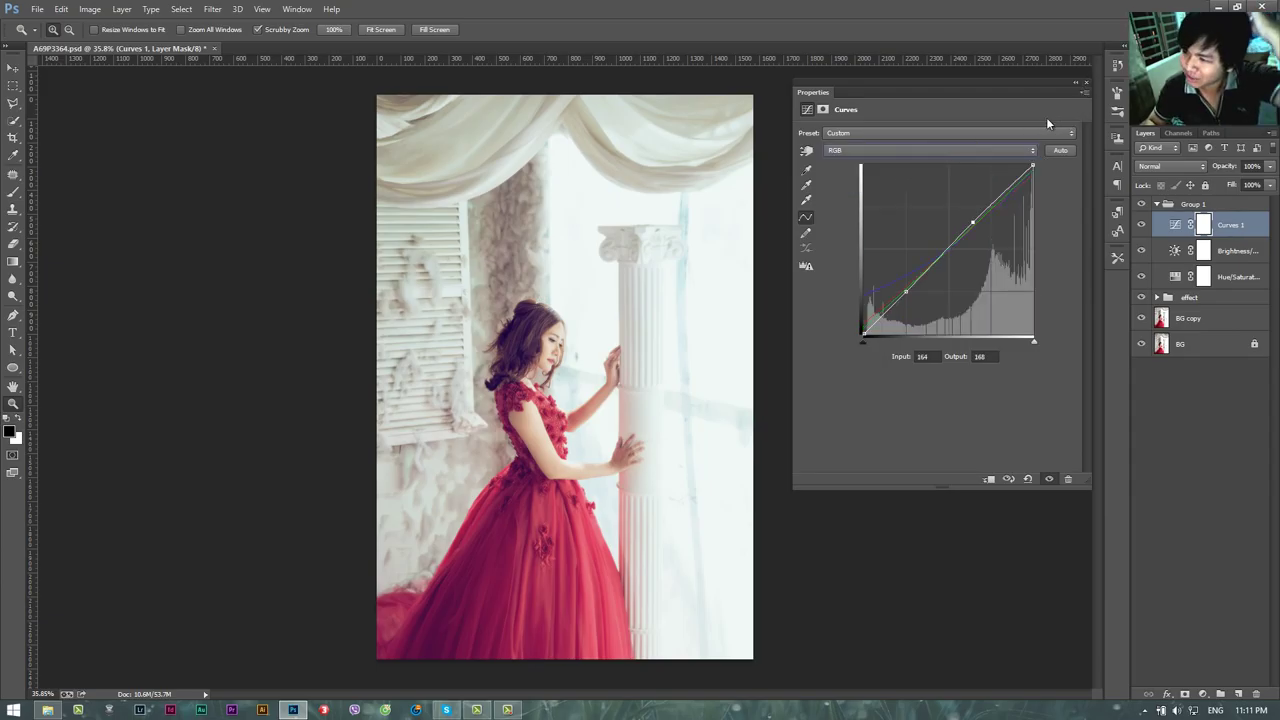
click(1075, 82)
mouse_move(583, 387)
mouse_down()
mouse_move(632, 394)
mouse_move(535, 403)
mouse_up()
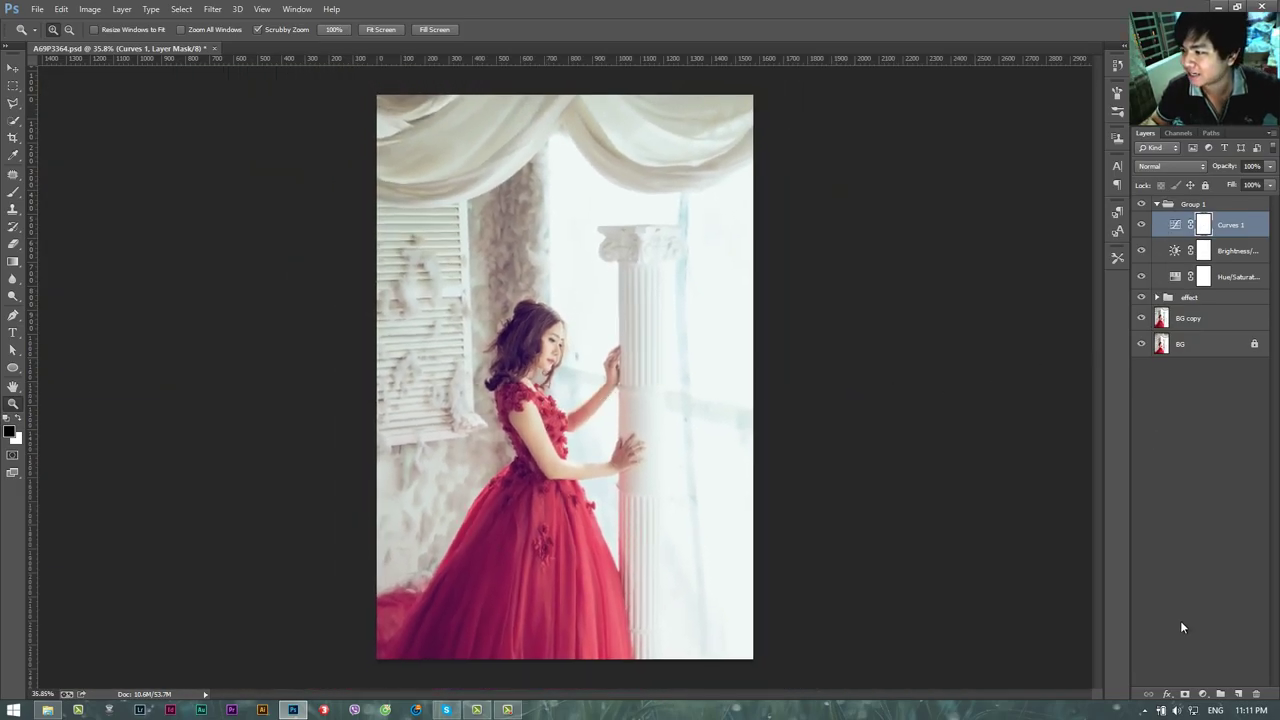
Add a Levels adjustment to Group 1, then collapse the group and rename it WB
click(1203, 694)
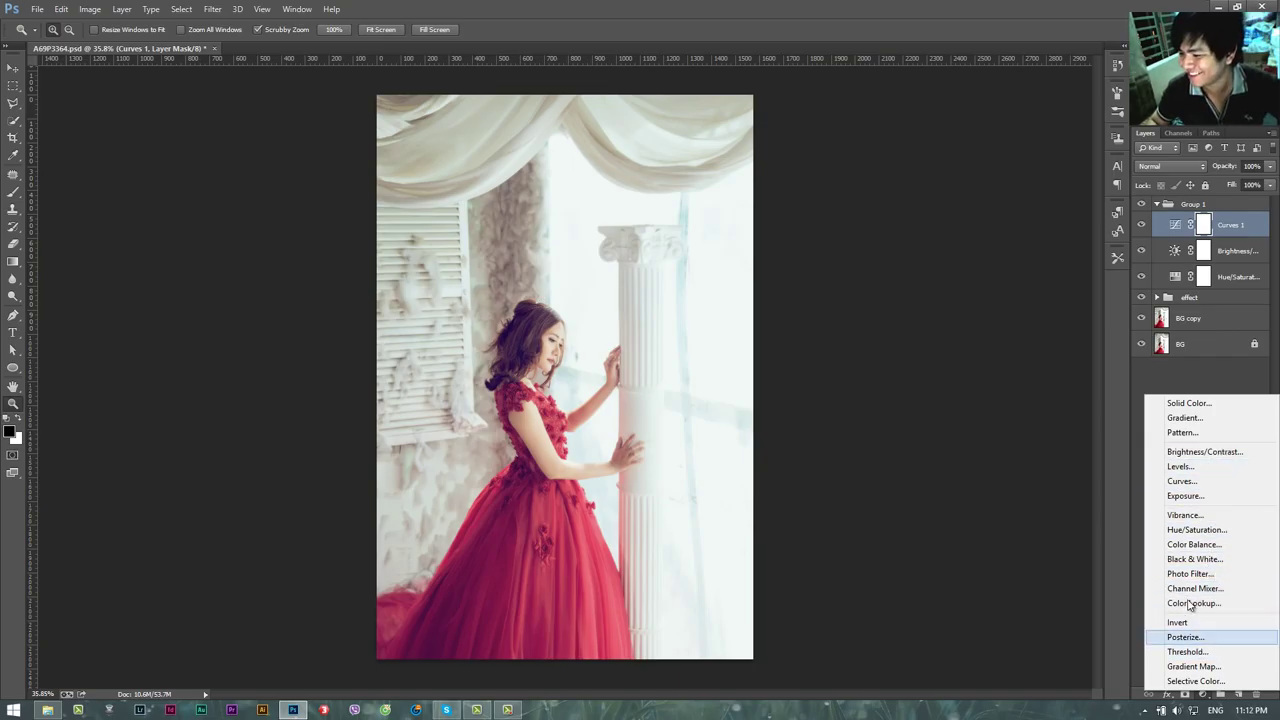
click(1204, 468)
click(1078, 88)
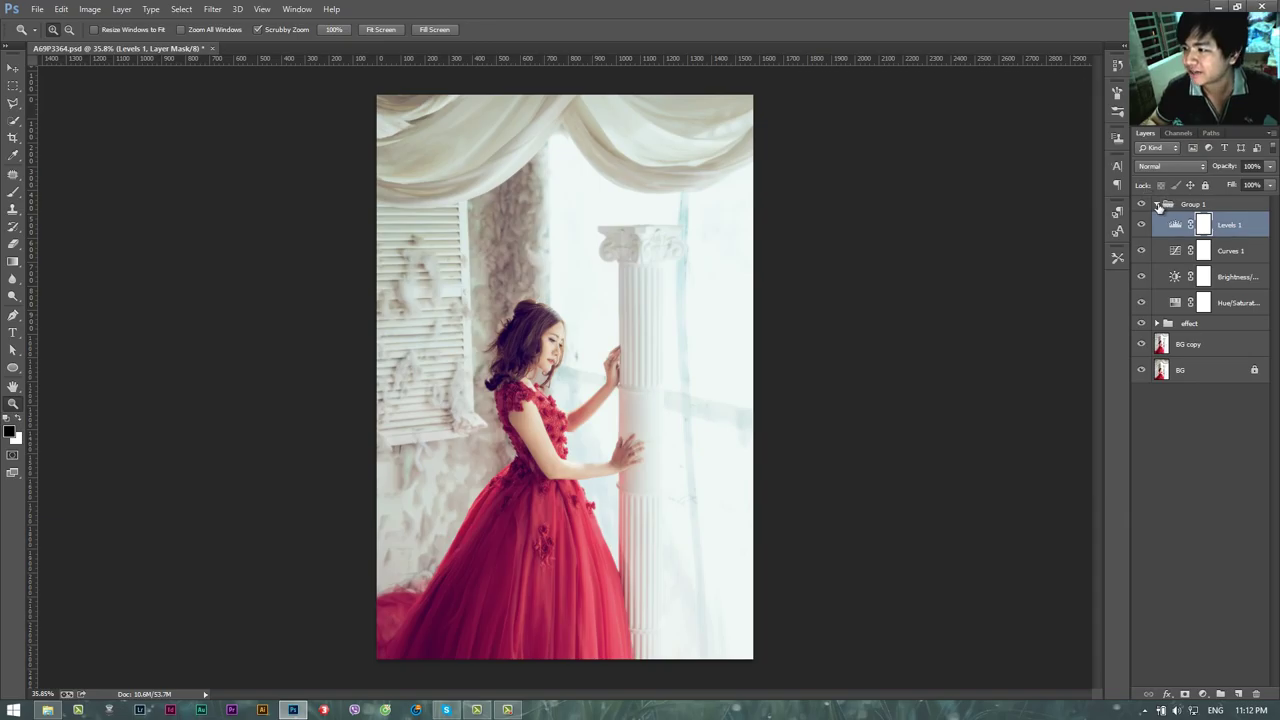
click(1157, 204)
click(1142, 205)
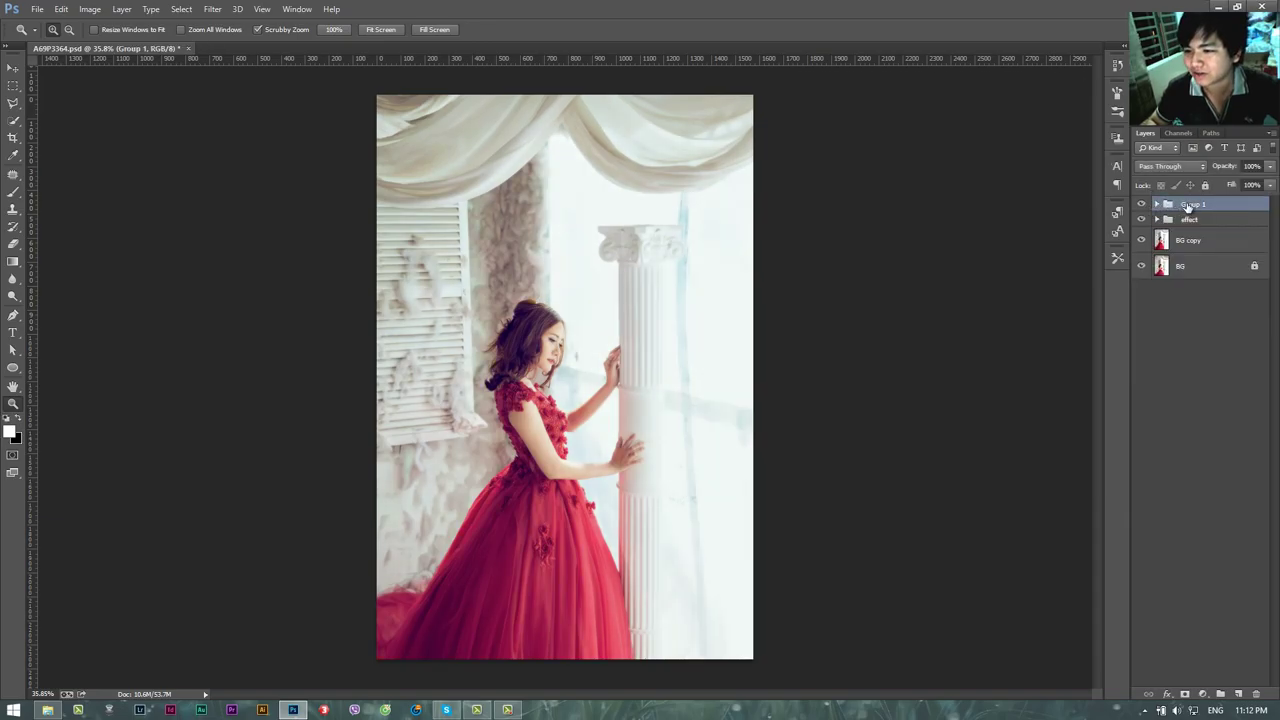
text(WB)
key(Return)
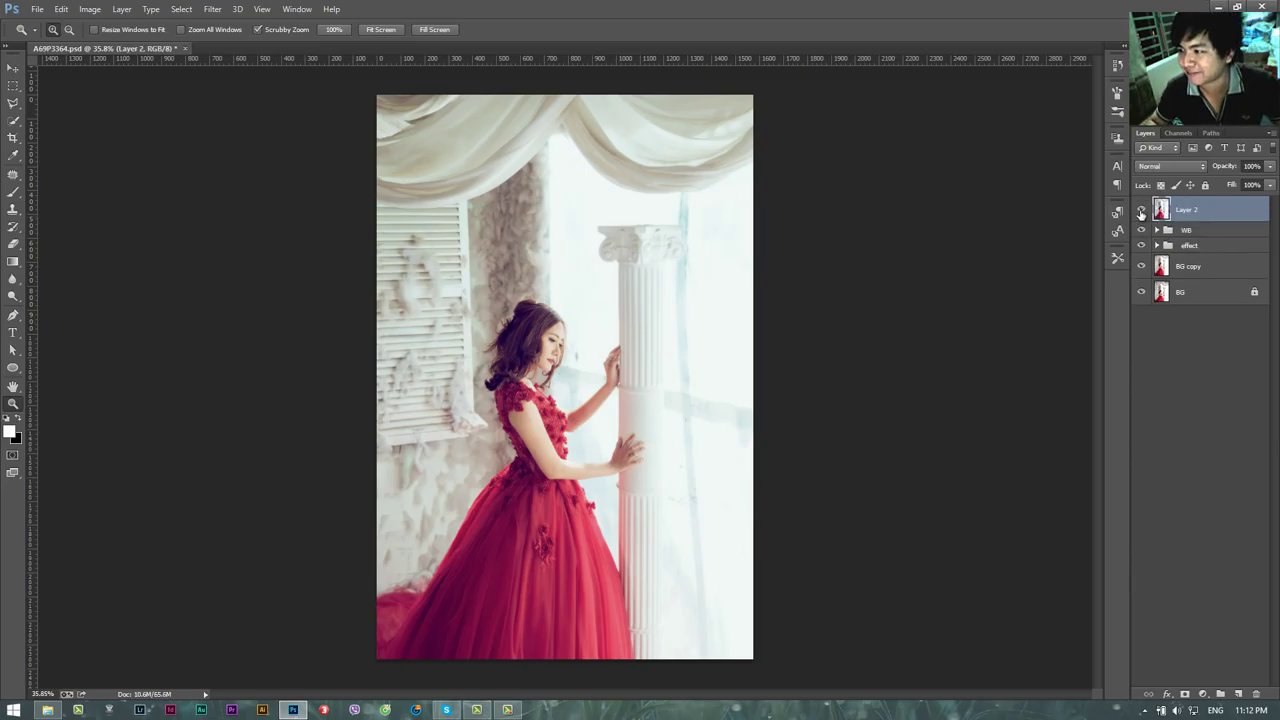
Rename the merged top Layer 2 to 'after'
click(1141, 210)
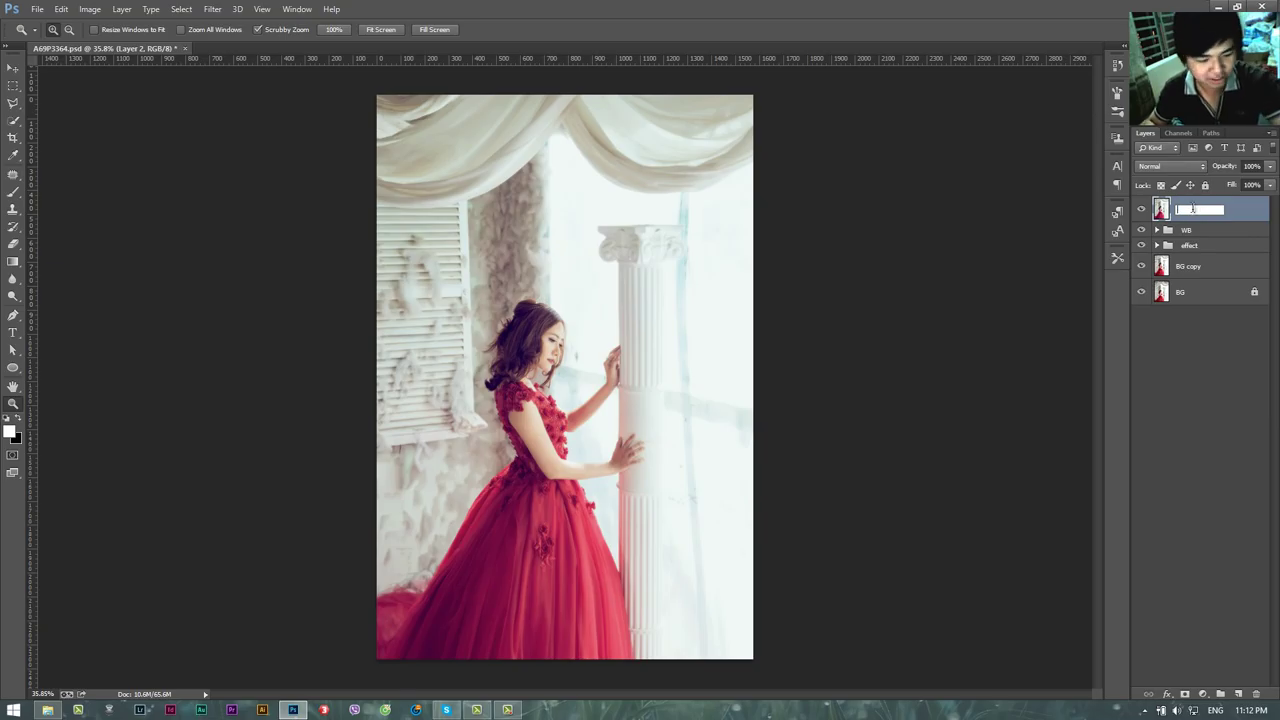
click(1199, 209)
text(after)
key(Return)
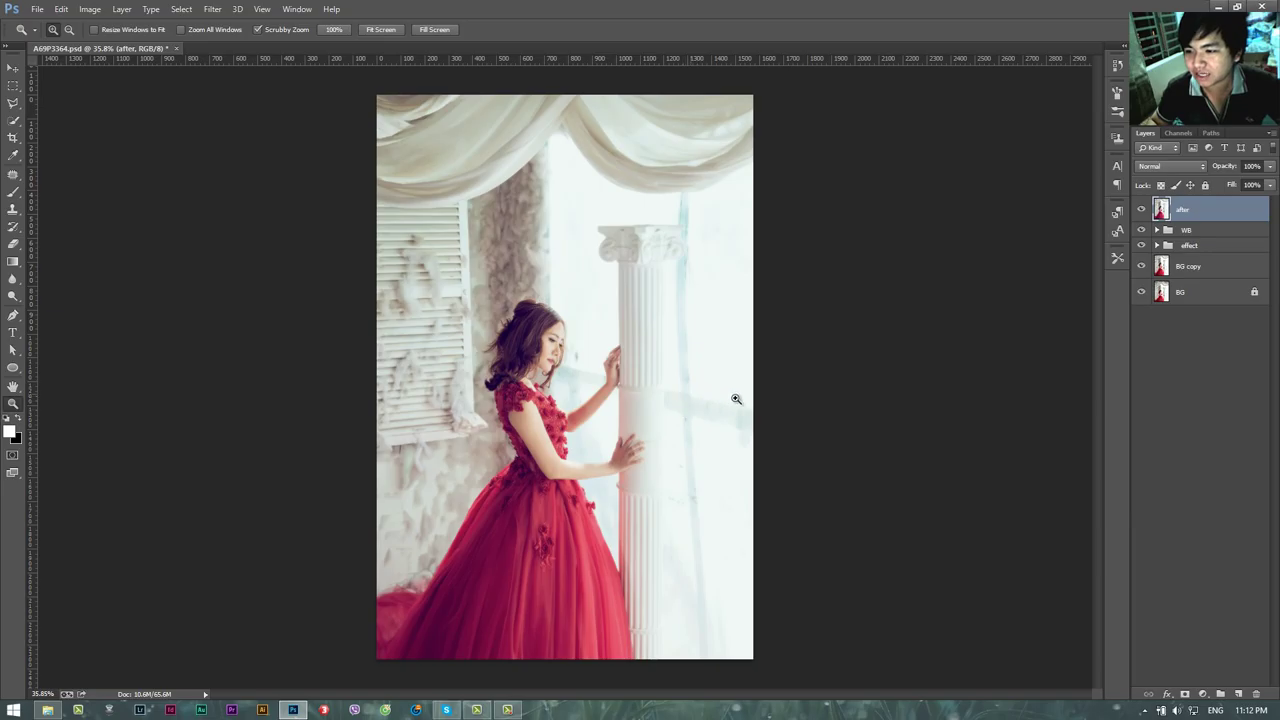
mouse_move(735, 399)
mouse_down()
mouse_move(766, 414)
mouse_move(695, 368)
mouse_up()
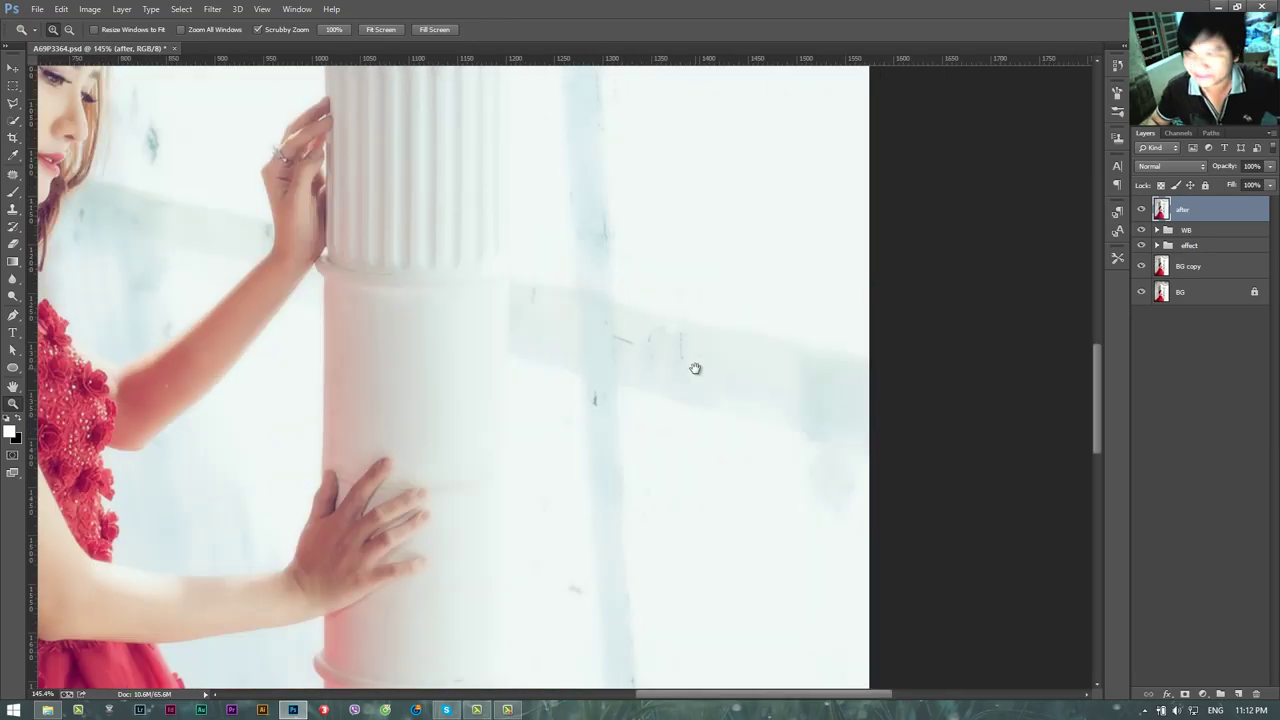
Sample the pale wall colour with a small brush and paint out the grey band and vertical stripe
key(b)
key(bracketleft)
key(bracketleft)
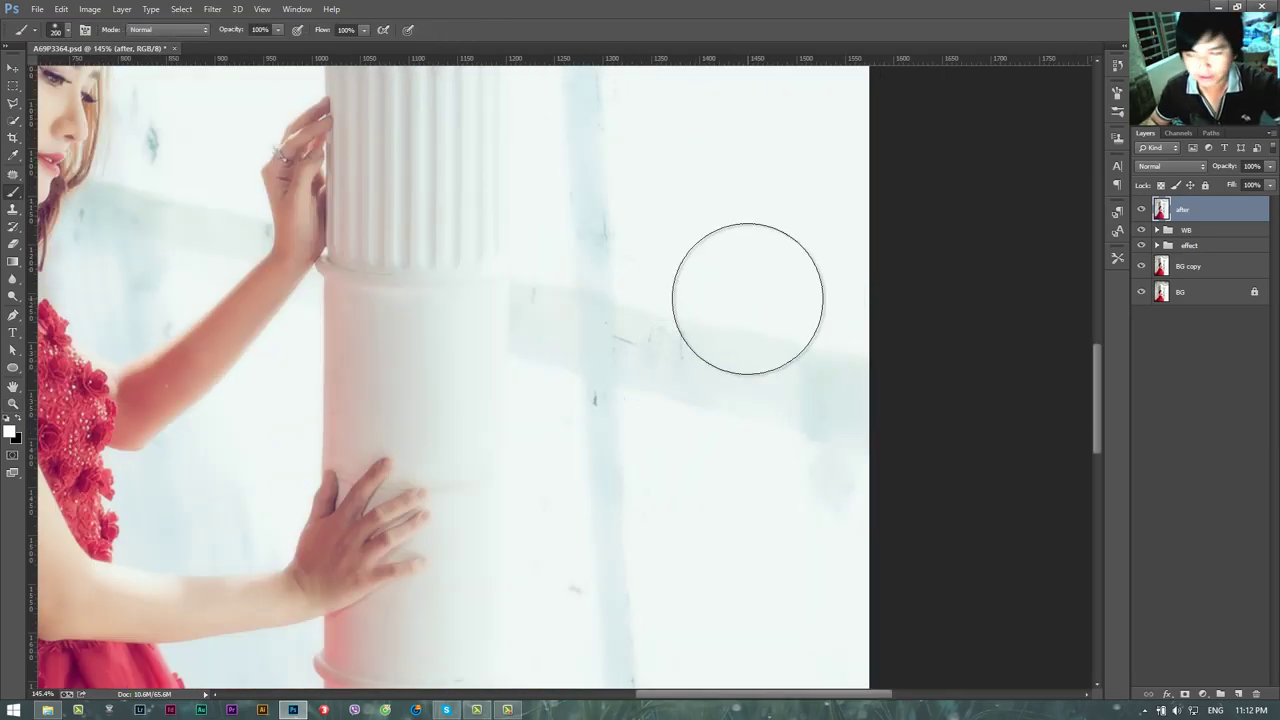
key(bracketleft)
key(bracketleft)
alt+click(777, 277)
mouse_move(720, 345)
mouse_down()
mouse_move(763, 414)
mouse_move(830, 462)
mouse_up()
right_click(729, 300)
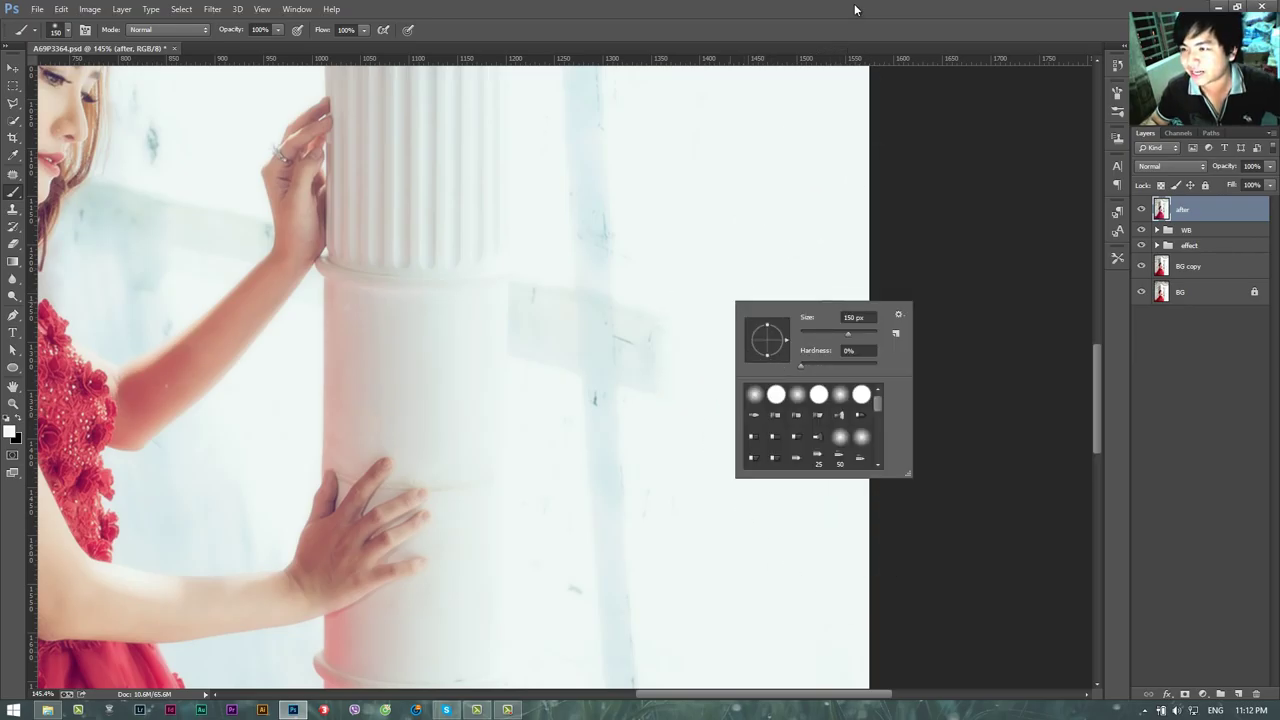
key(Escape)
mouse_move(637, 268)
mouse_down()
mouse_move(643, 409)
mouse_move(609, 280)
mouse_move(621, 606)
mouse_up()
Paint out the blue stripes right of the column, above the capital and on its edge
drag(716, 200, 734, 516)
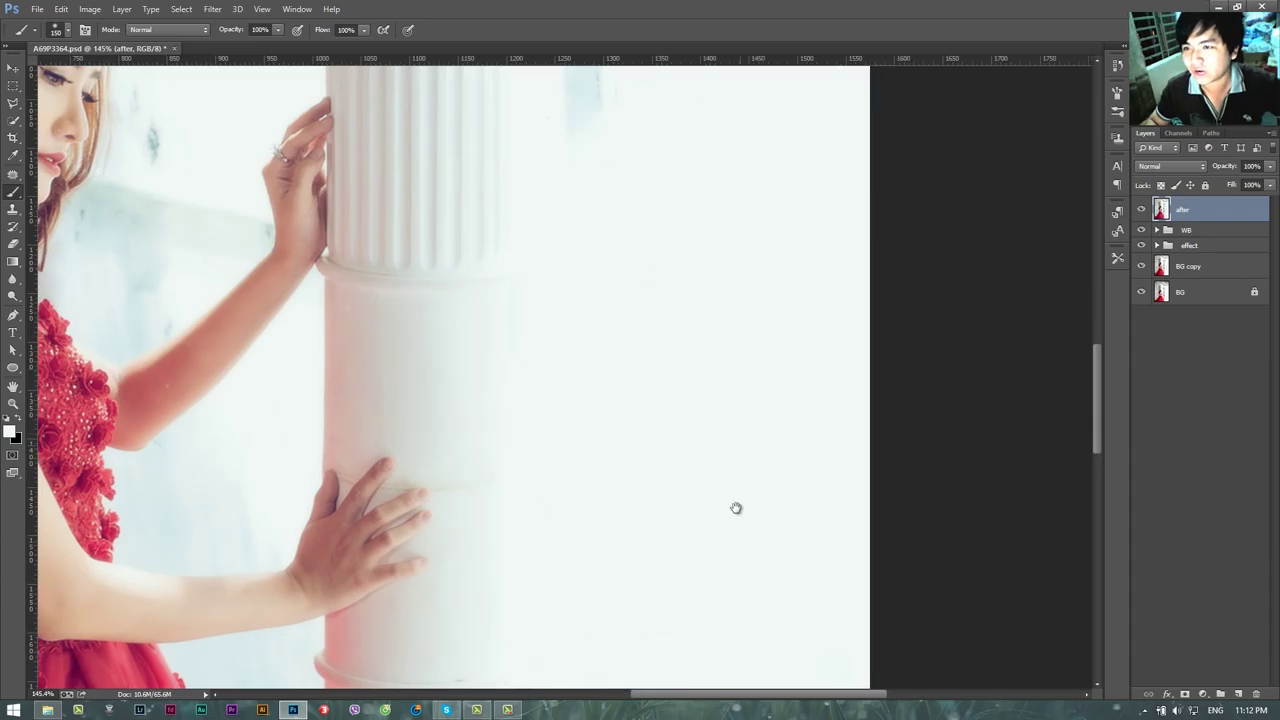
drag(626, 180, 634, 471)
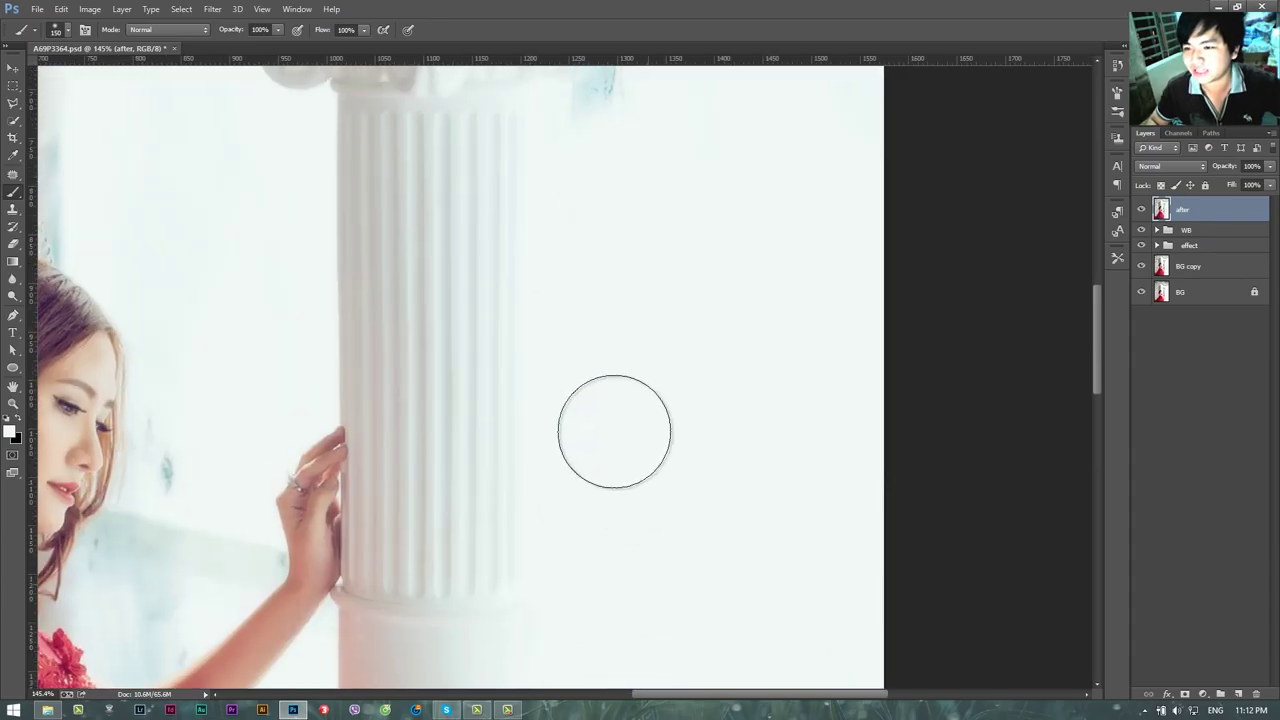
drag(772, 260, 766, 531)
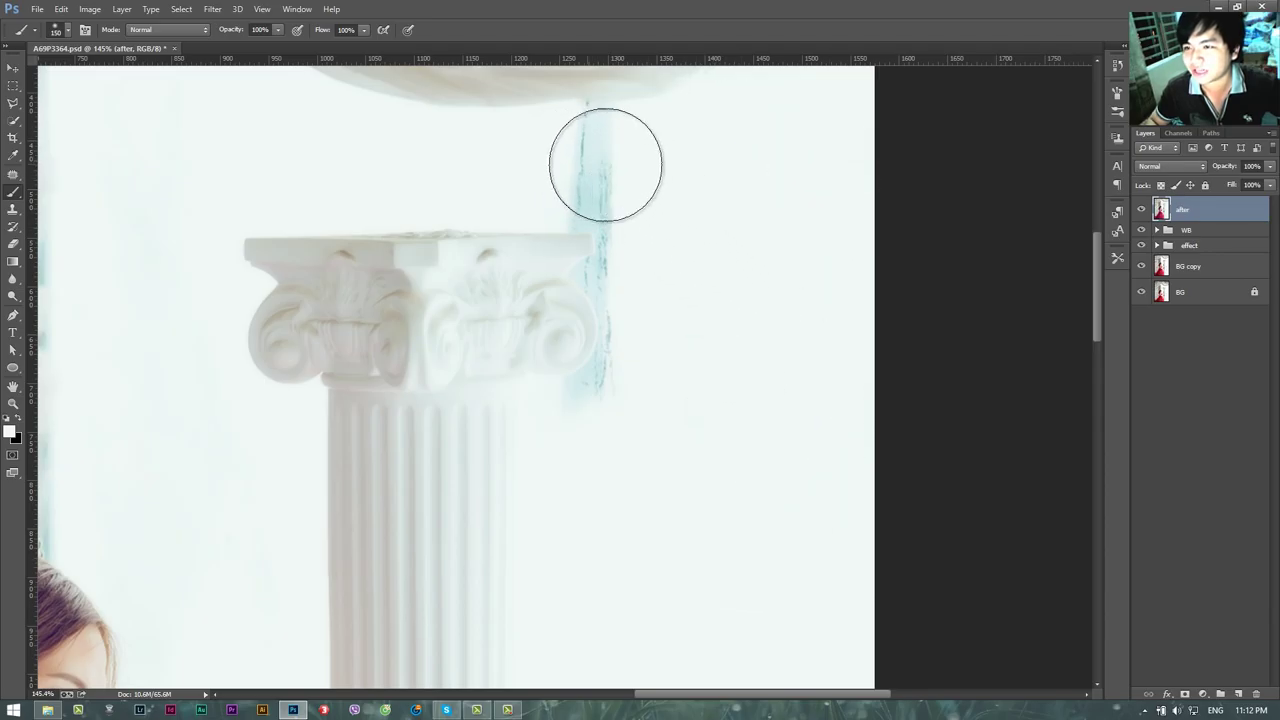
drag(598, 115, 600, 205)
key(ctrl+z)
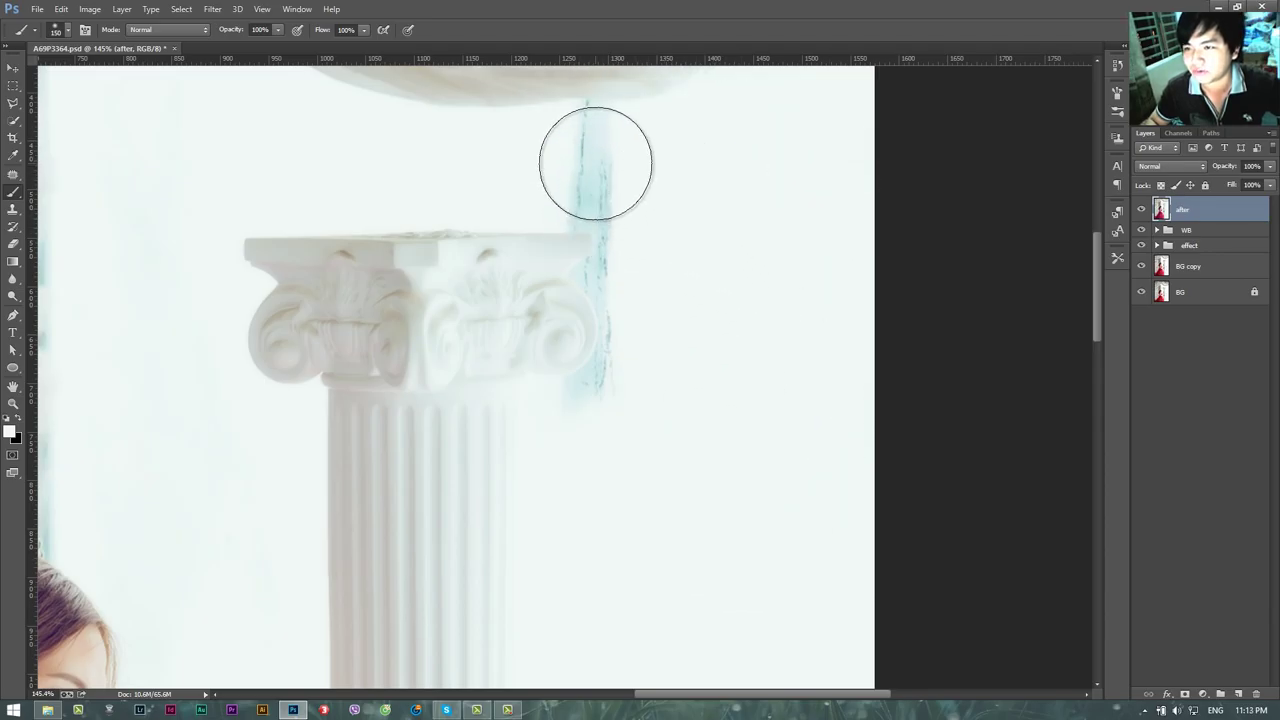
key(bracketleft)
key(bracketleft)
drag(569, 154, 597, 157)
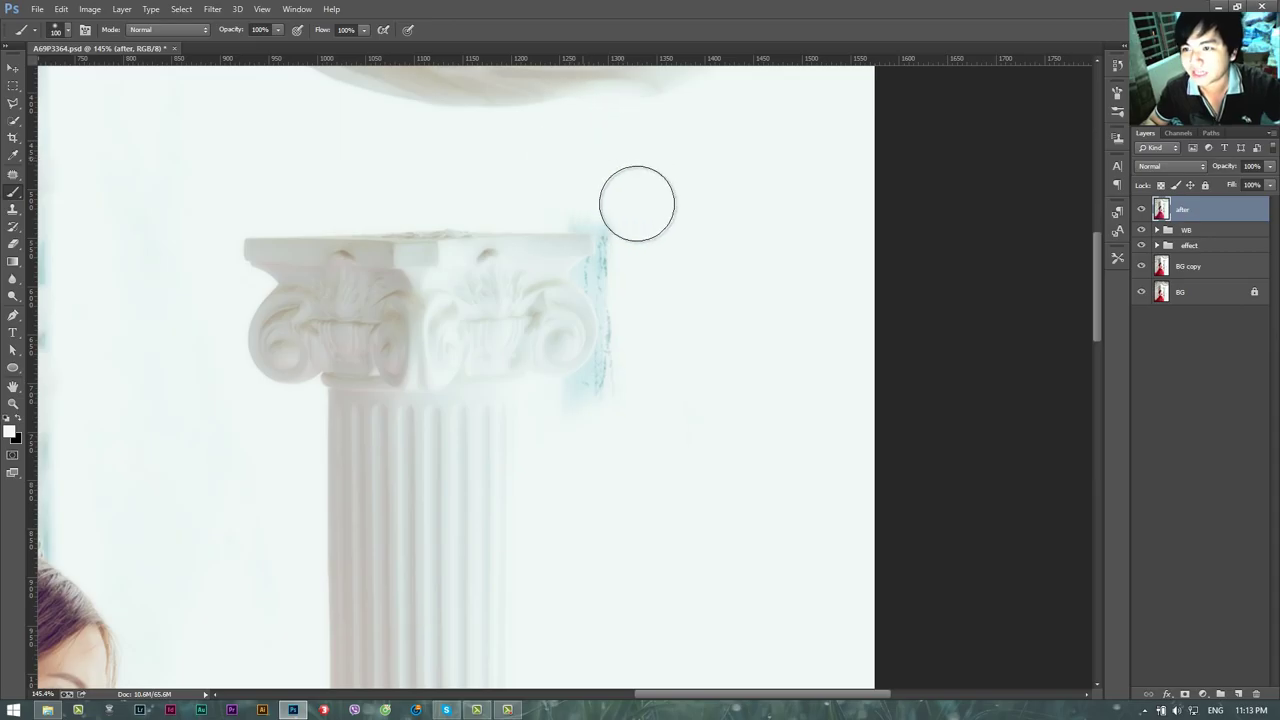
drag(650, 275, 617, 449)
drag(651, 380, 620, 414)
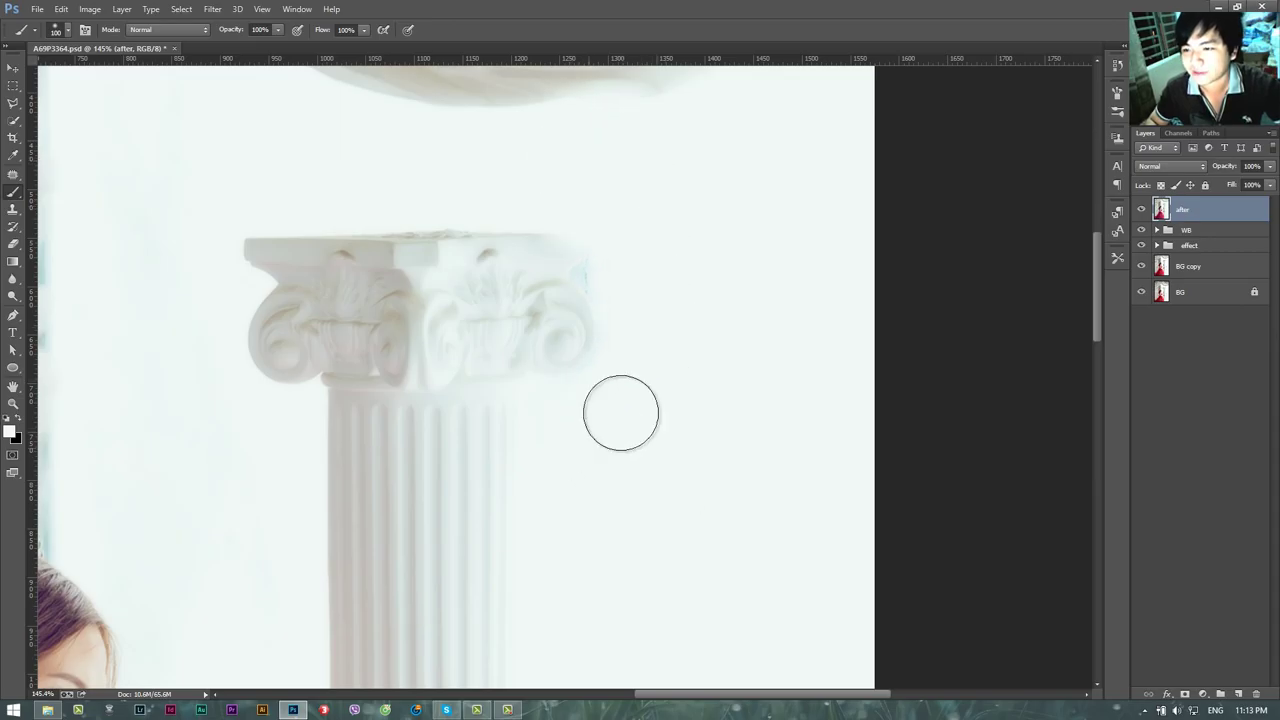
Try lightening the grey shadow band left of the hand, then undo the stroke
key(bracketleft)
key(bracketleft)
key(bracketleft)
key(bracketleft)
key(bracketleft)
key(bracketleft)
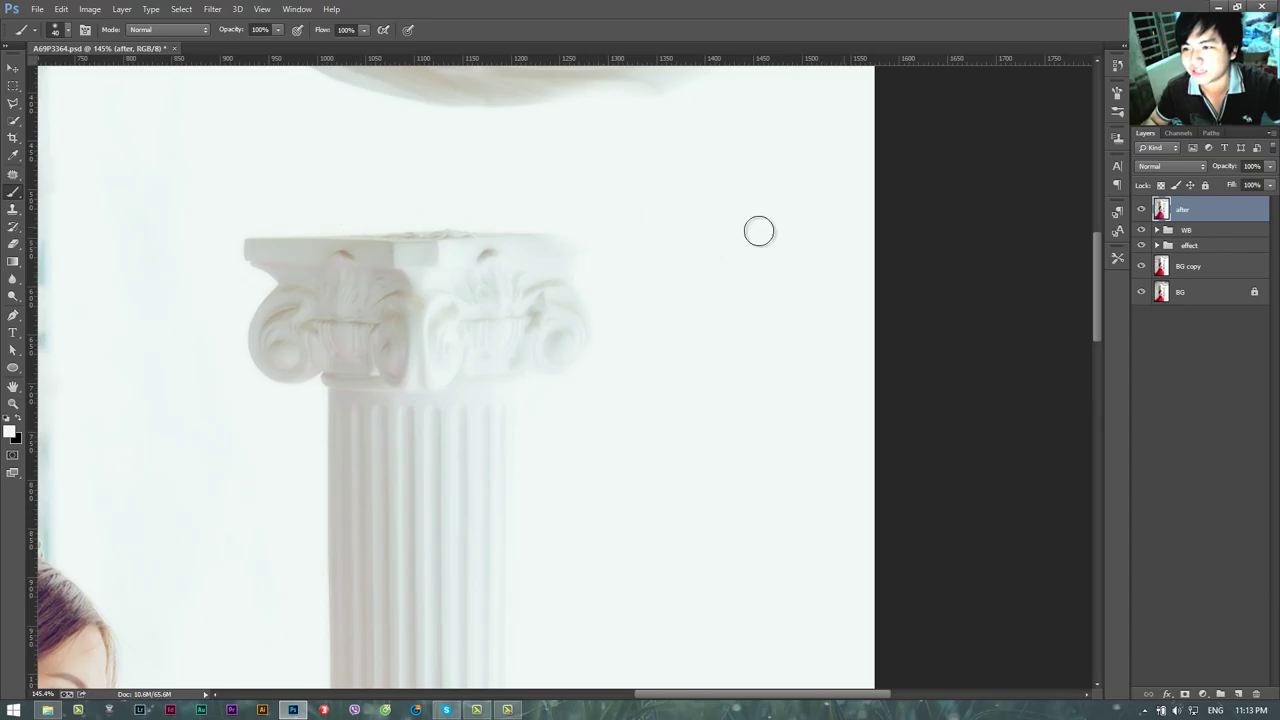
drag(651, 514, 740, 366)
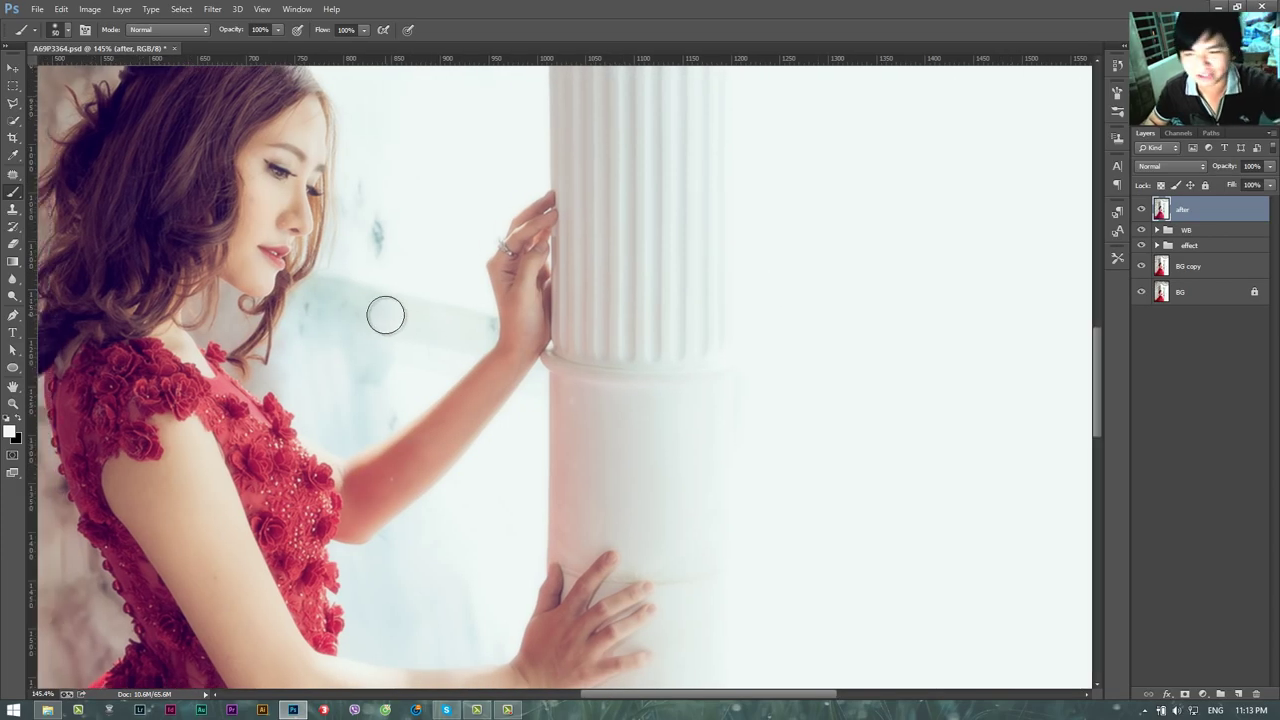
key(bracketright)
key(bracketright)
key(bracketright)
mouse_move(366, 343)
mouse_down()
mouse_move(402, 311)
mouse_move(411, 340)
mouse_move(337, 386)
mouse_move(337, 309)
mouse_move(406, 214)
mouse_up()
key(ctrl+z)
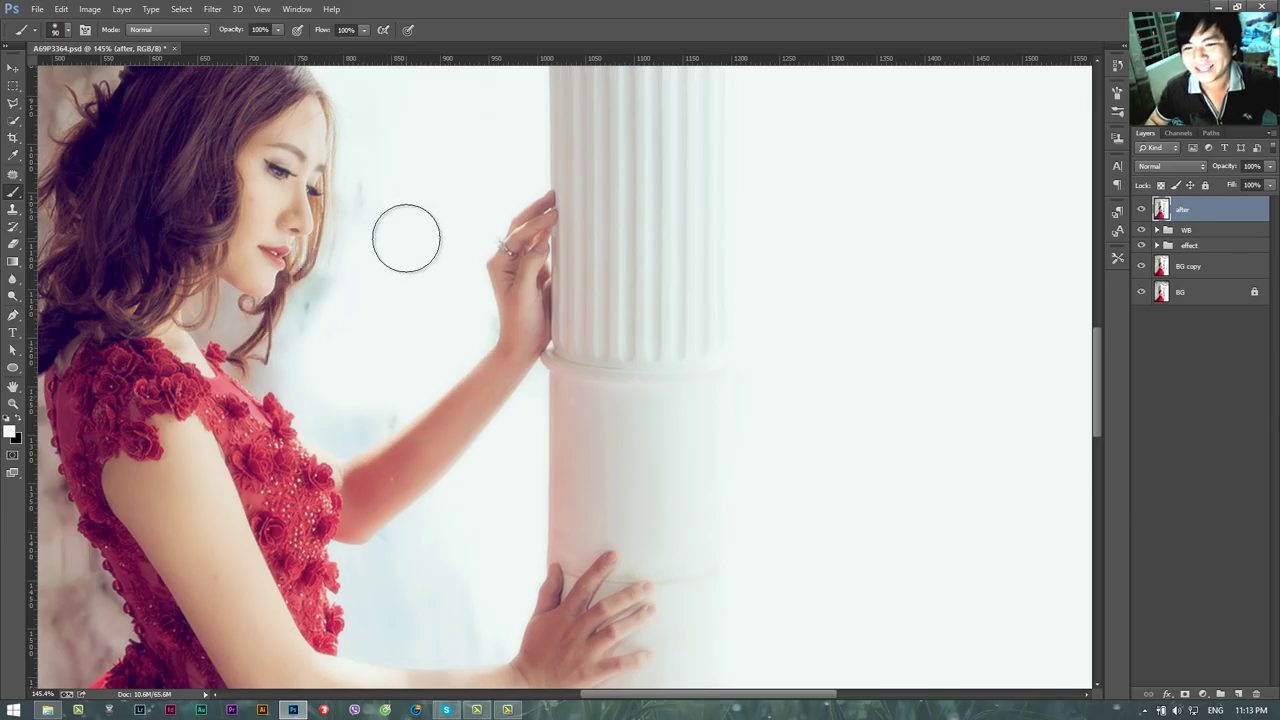
Lower the brush opacity to 58% and bring the lower pillar and wall into view
right_click(402, 287)
click(332, 40)
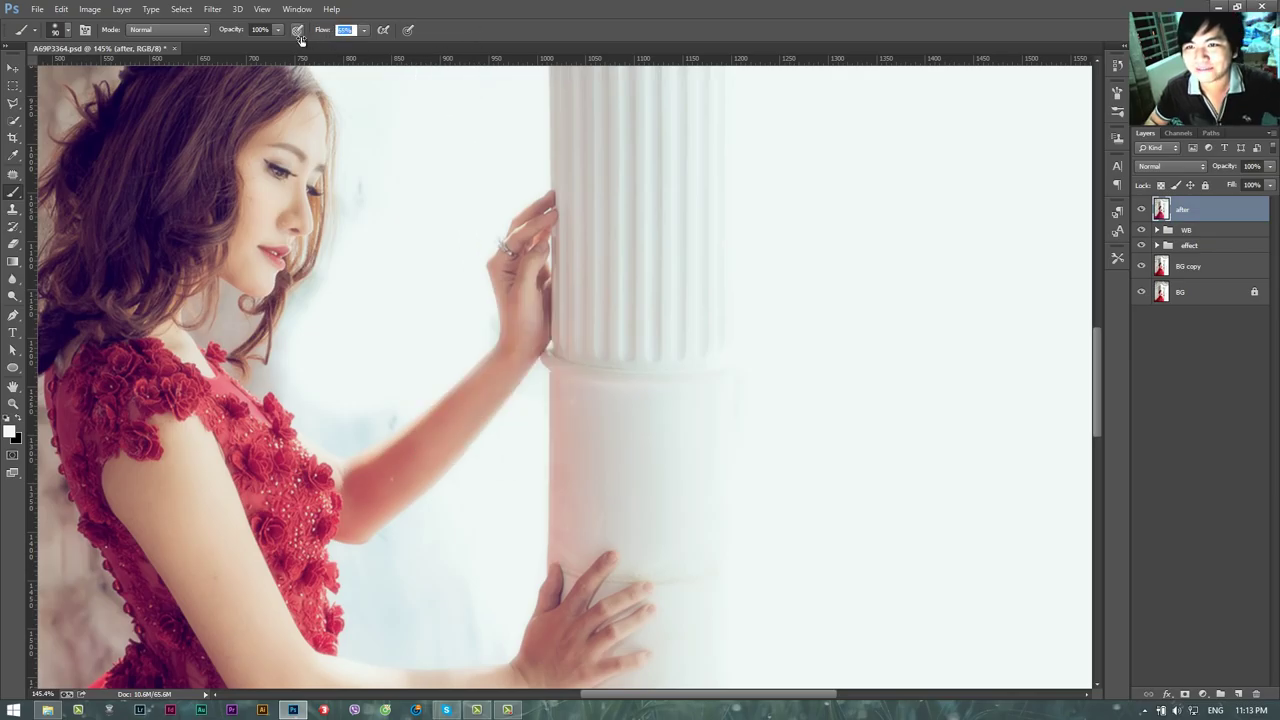
text(62)
key(Return)
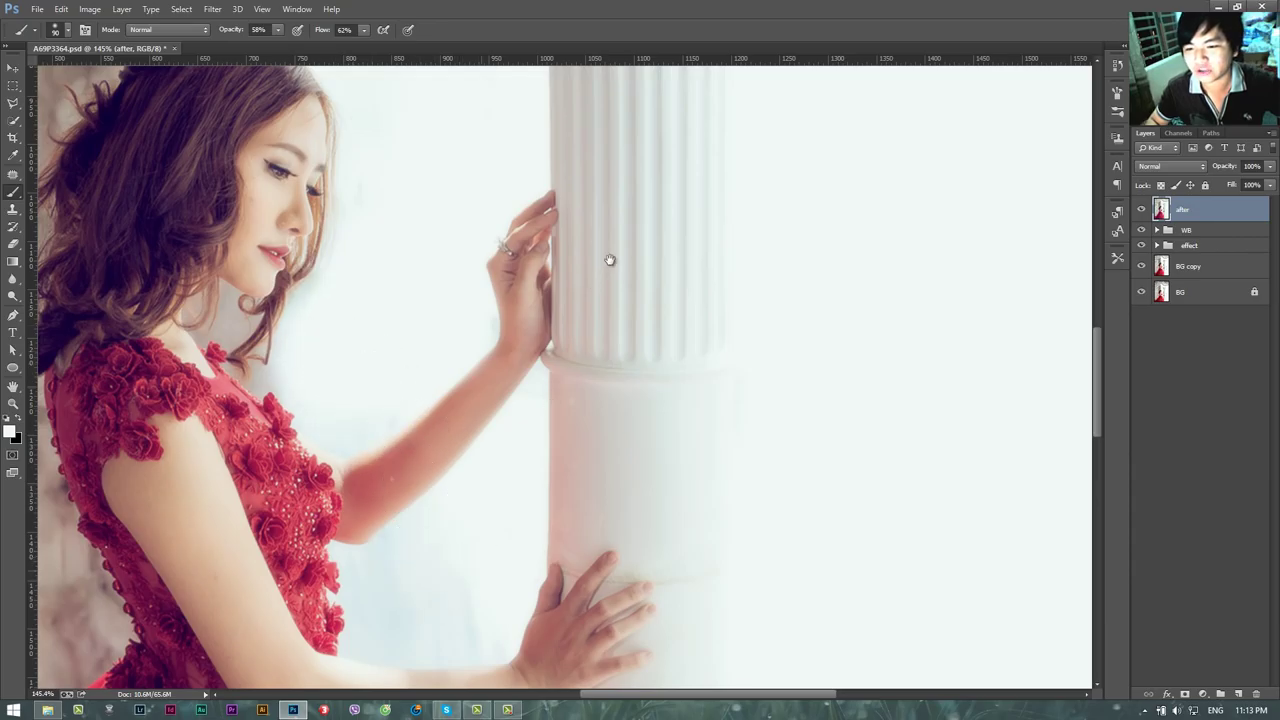
drag(610, 260, 634, 226)
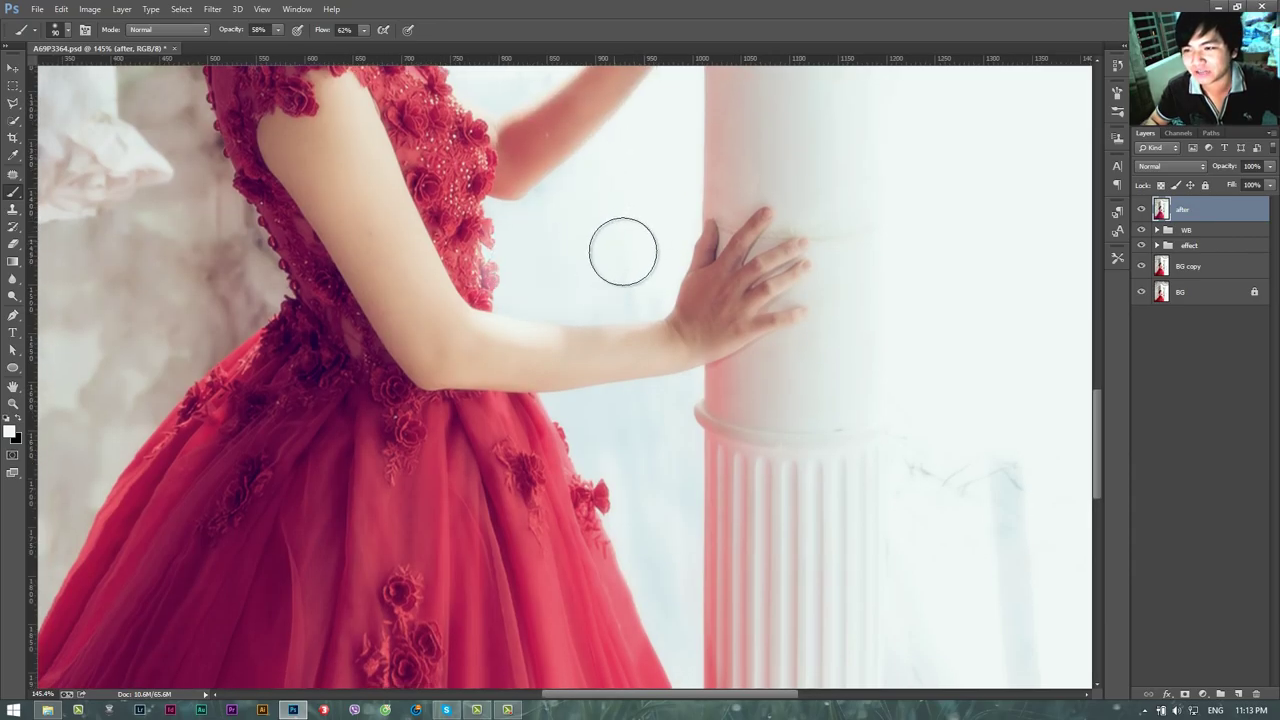
drag(960, 503, 574, 275)
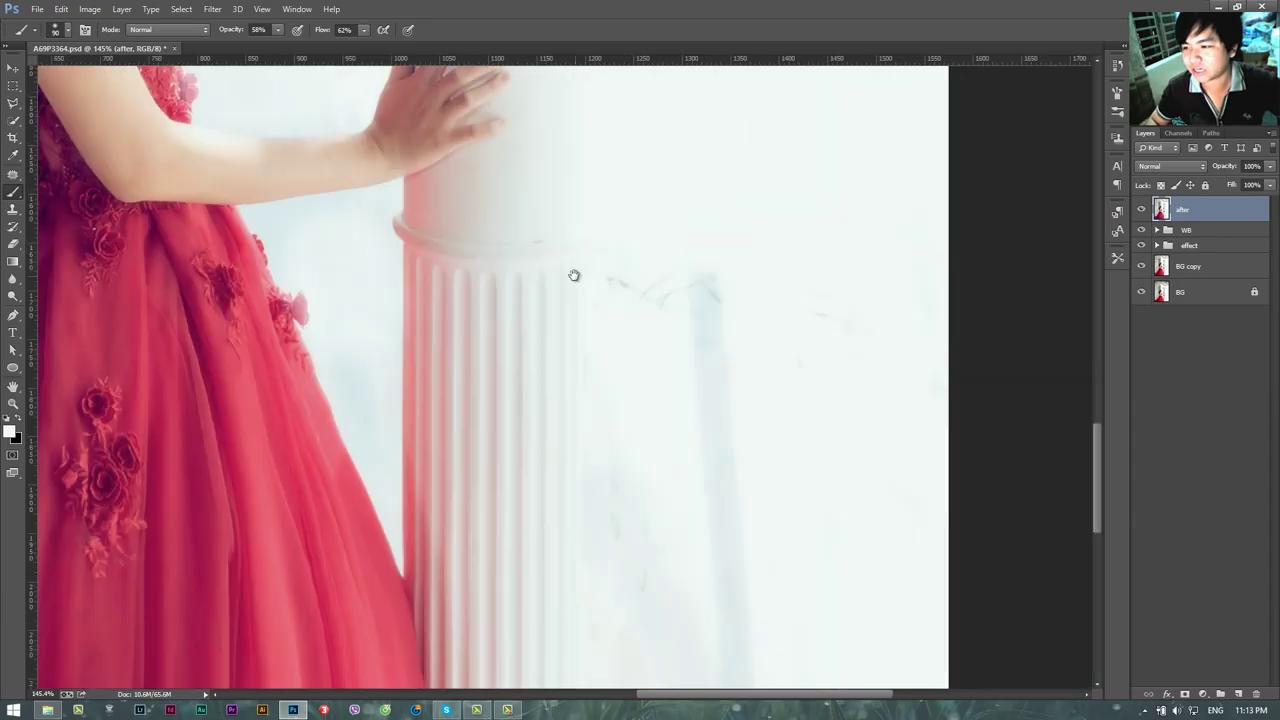
Paint white over the shadow, scratches and grey smudges beside the pillar and the lower-right grey-blue streak
right_click(656, 240)
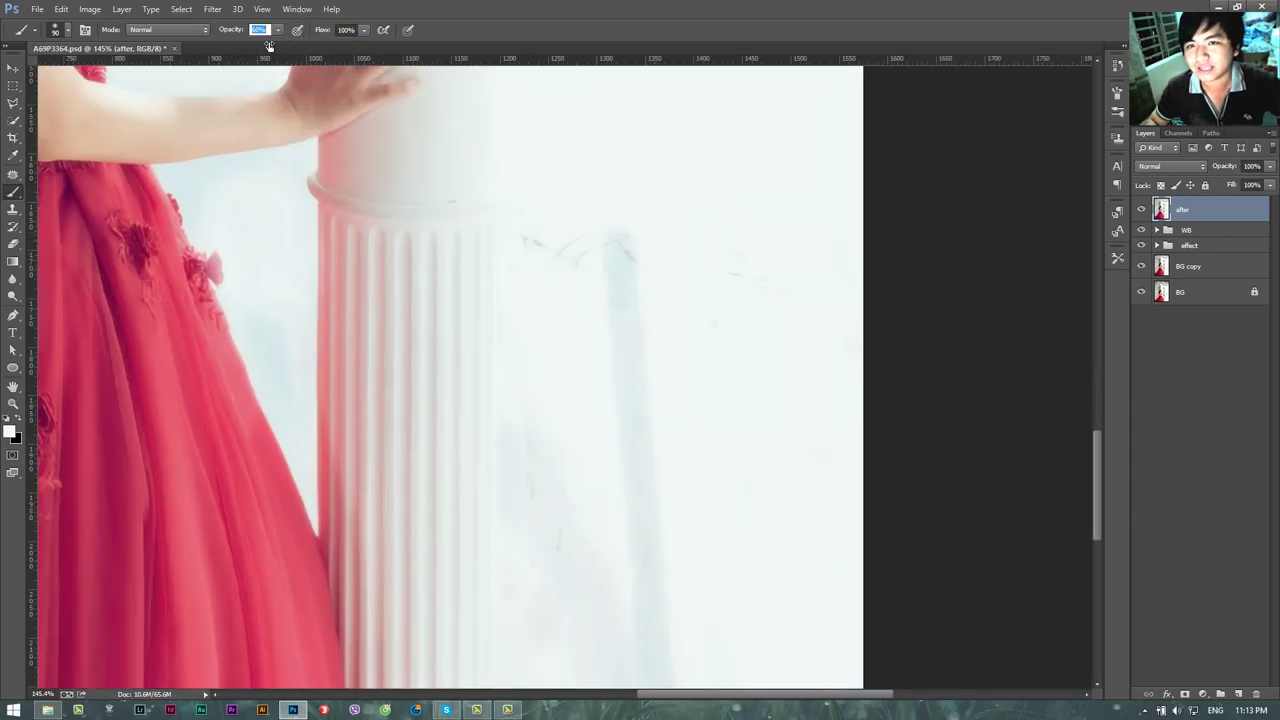
text(100)
drag(594, 231, 640, 480)
drag(657, 337, 574, 197)
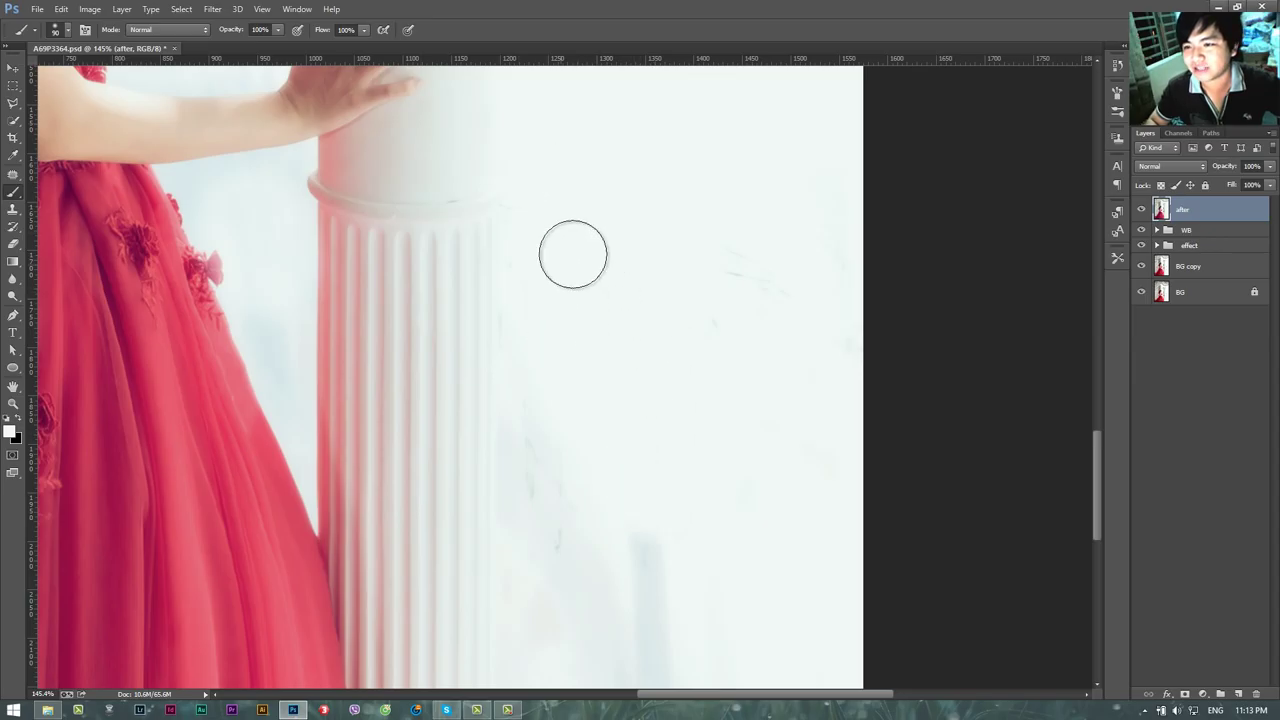
mouse_move(574, 263)
mouse_down()
mouse_move(551, 534)
mouse_move(559, 372)
mouse_move(594, 577)
mouse_move(726, 363)
mouse_move(789, 449)
mouse_move(866, 184)
mouse_up()
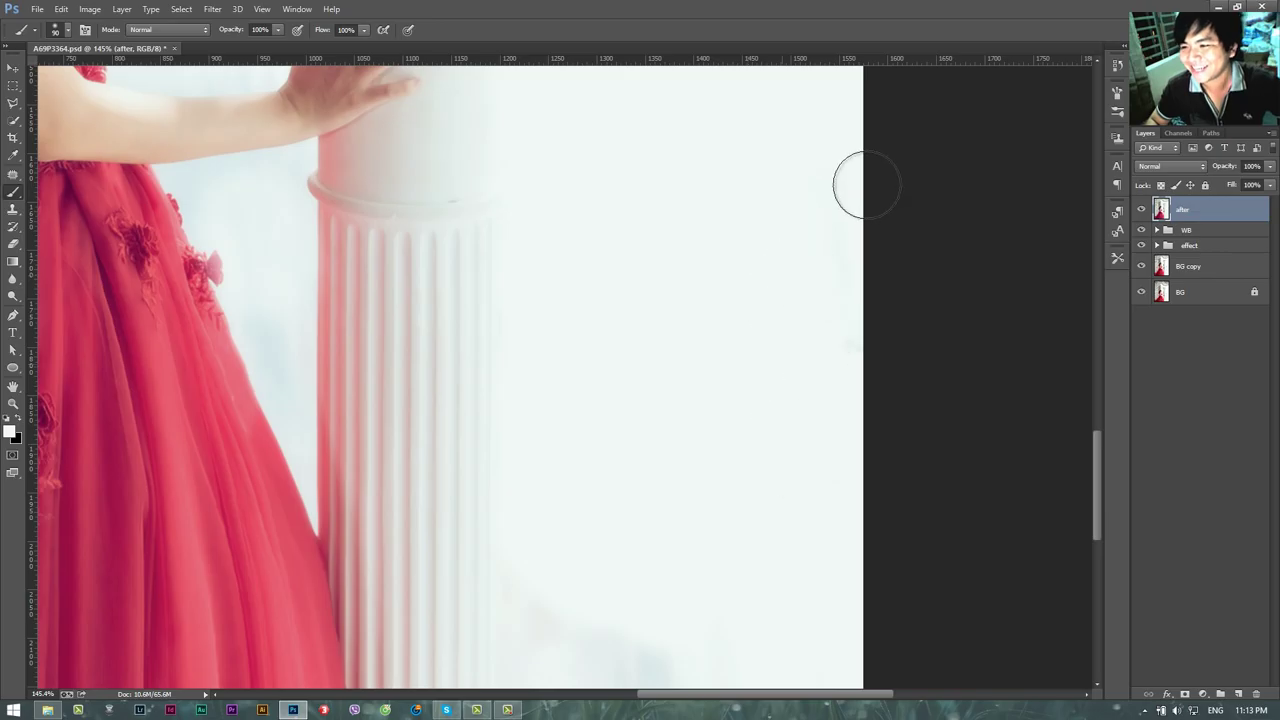
drag(785, 660, 807, 260)
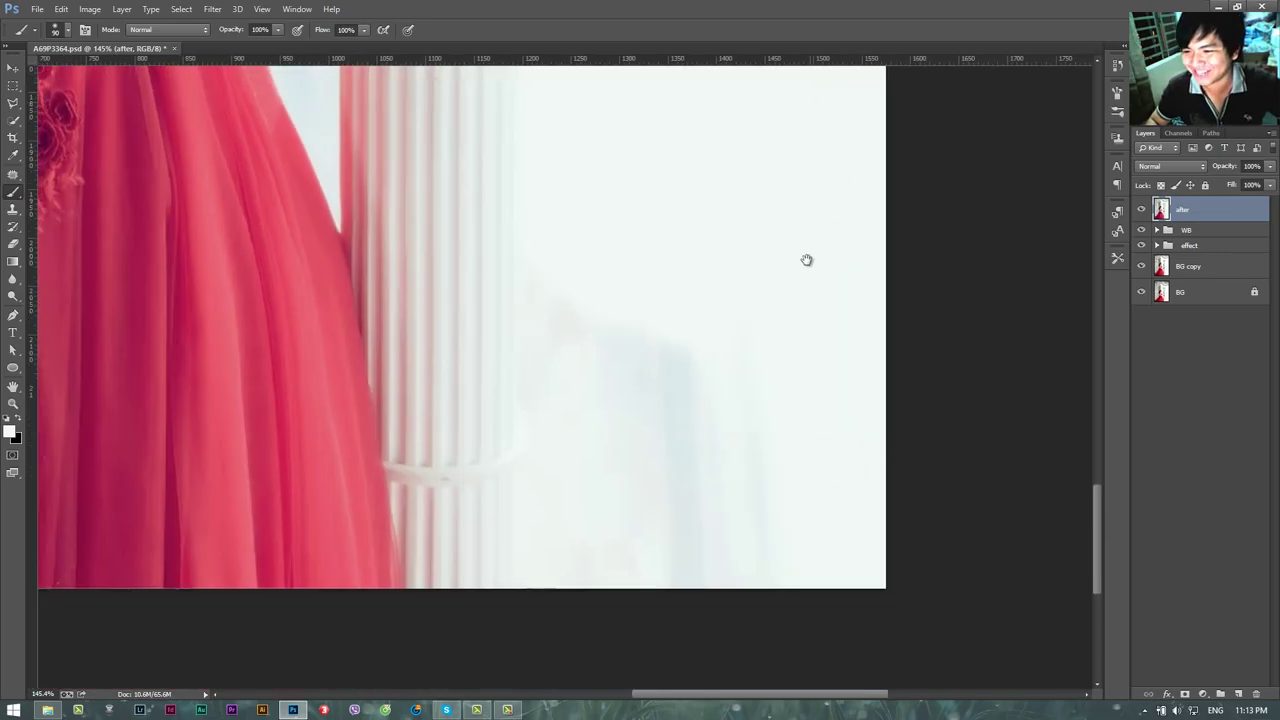
key(bracketright)
key(bracketright)
key(bracketright)
key(bracketright)
drag(737, 526, 696, 491)
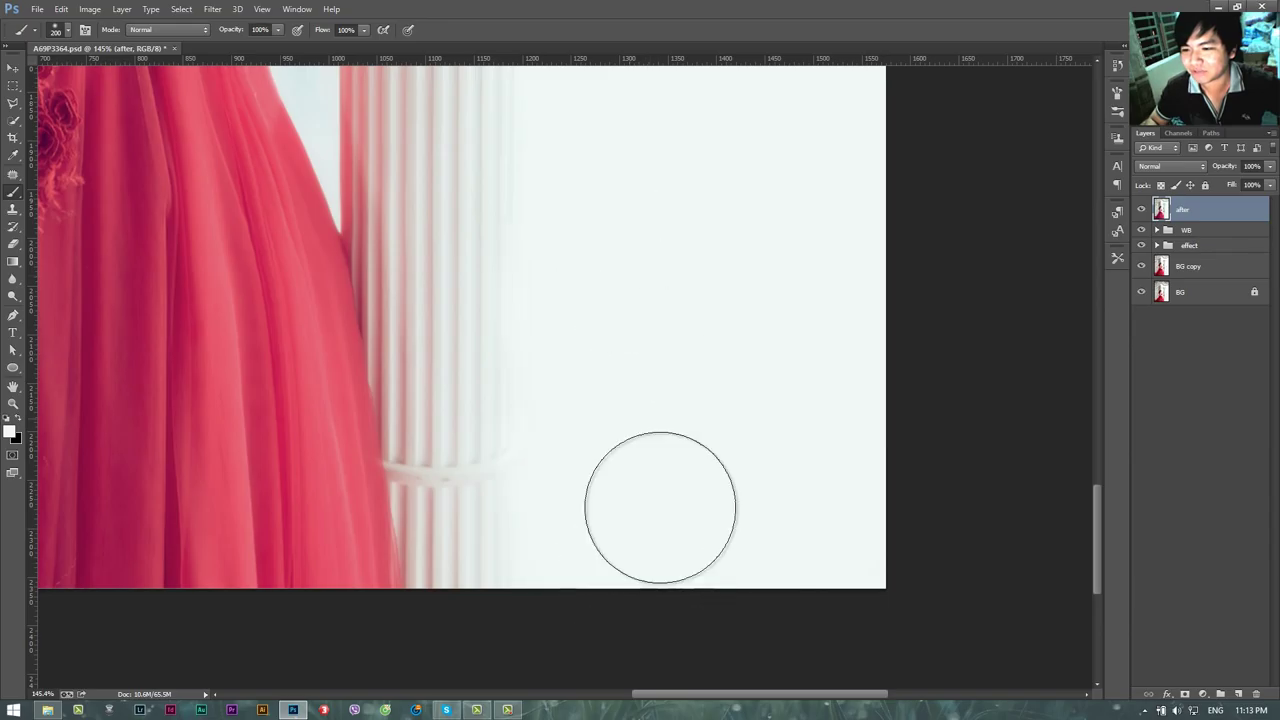
Check the woman's head and column capital, then fit the whole photo on screen
drag(643, 143, 854, 566)
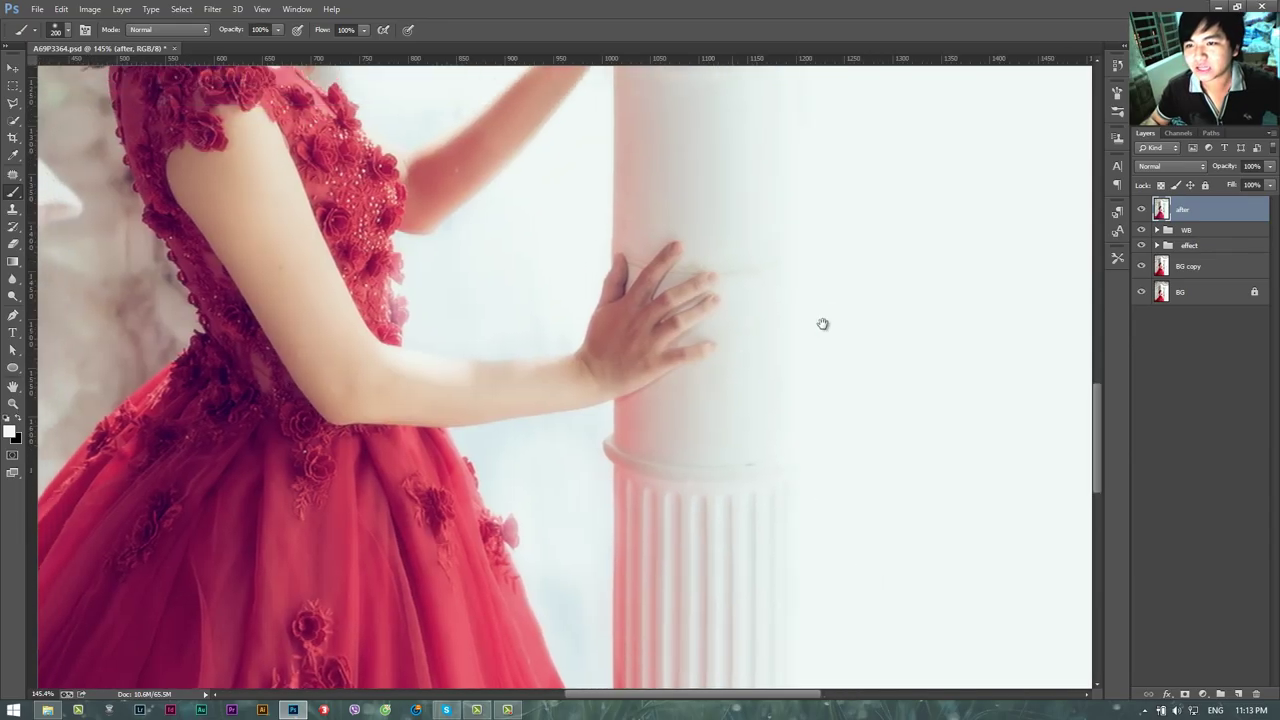
drag(738, 220, 917, 517)
mouse_move(780, 130)
mouse_down()
mouse_move(641, 476)
mouse_move(567, 550)
mouse_up()
drag(614, 506, 594, 532)
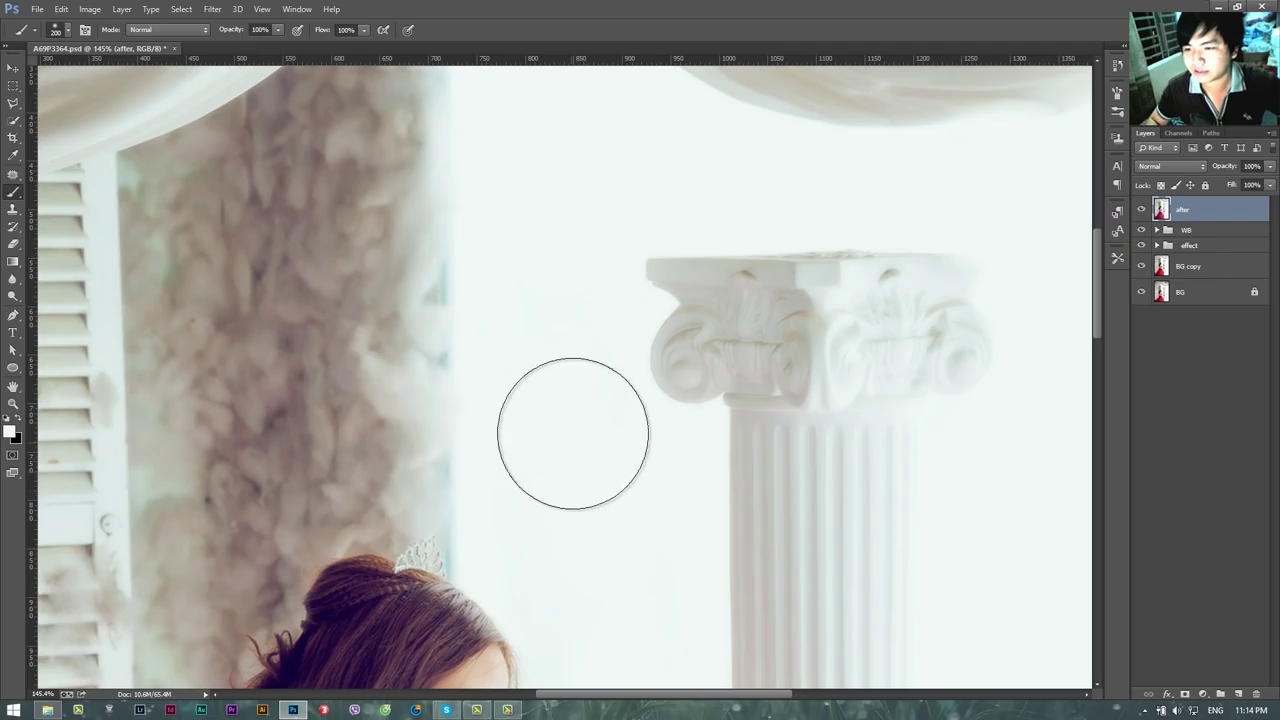
key(z)
key(ctrl+0)
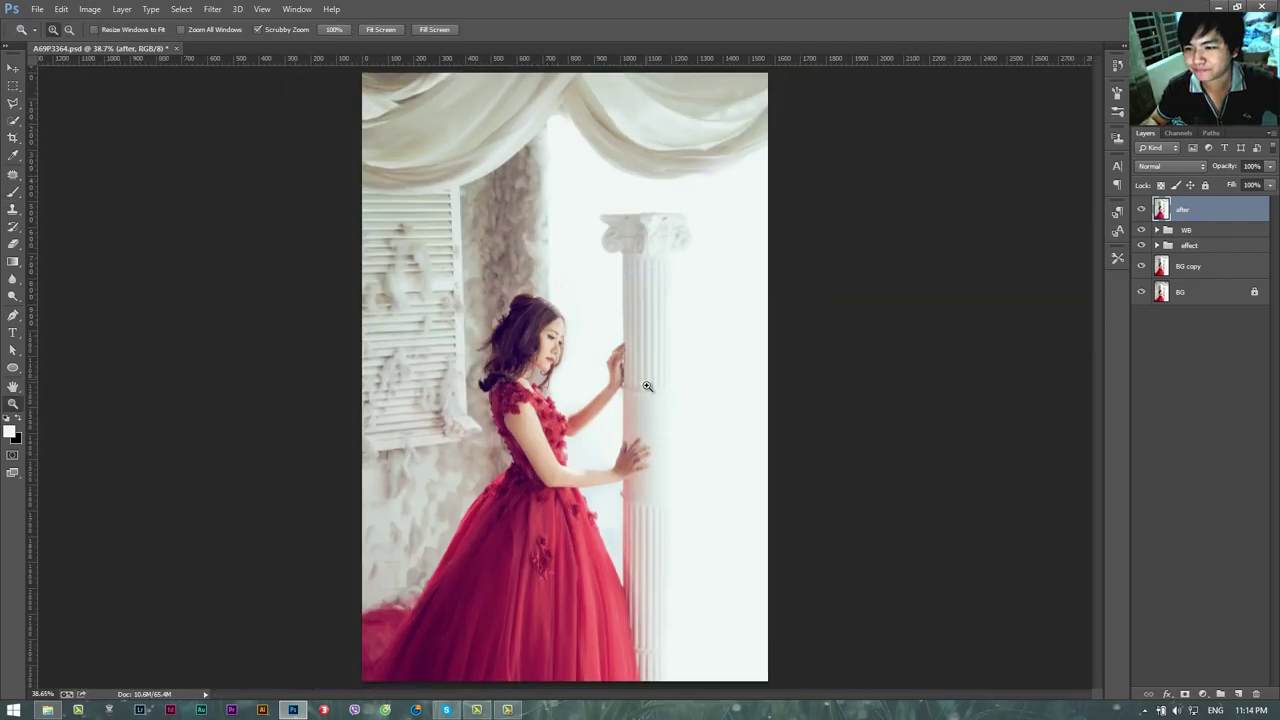
Zoom in on the hand on the column and back out, then browse the Filter menu without applying one
drag(627, 447, 609, 502)
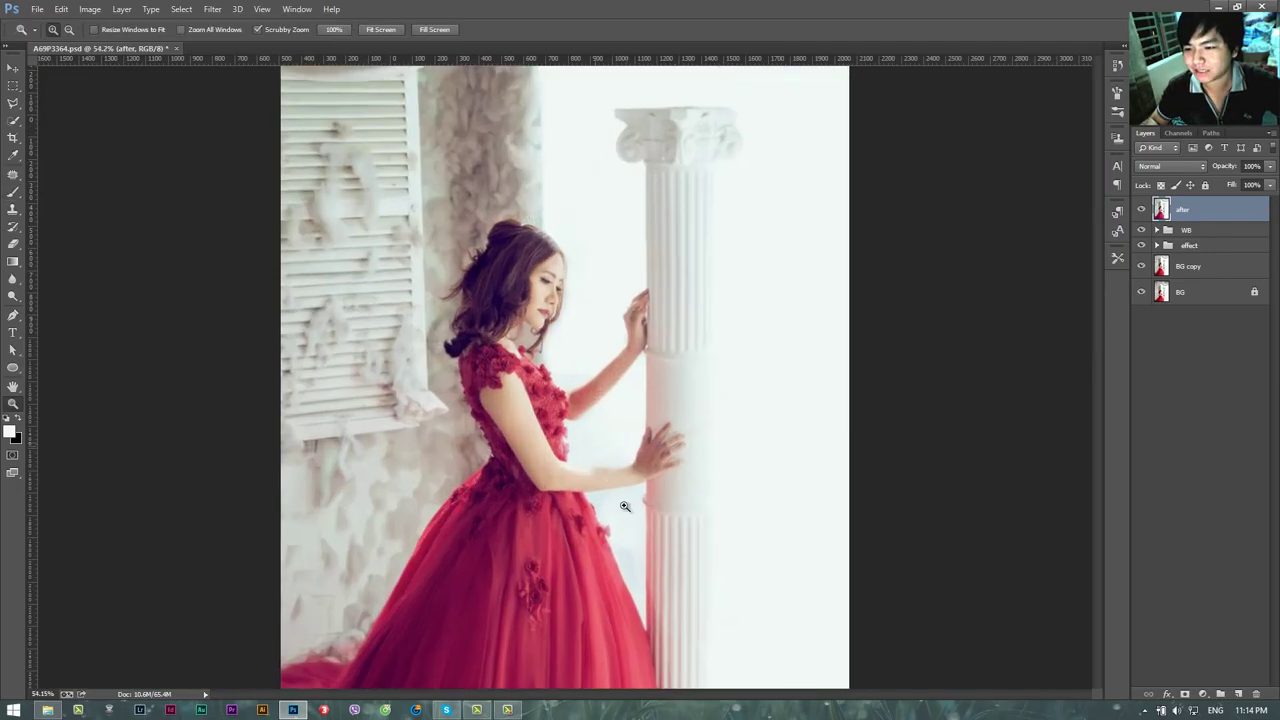
drag(575, 330, 514, 320)
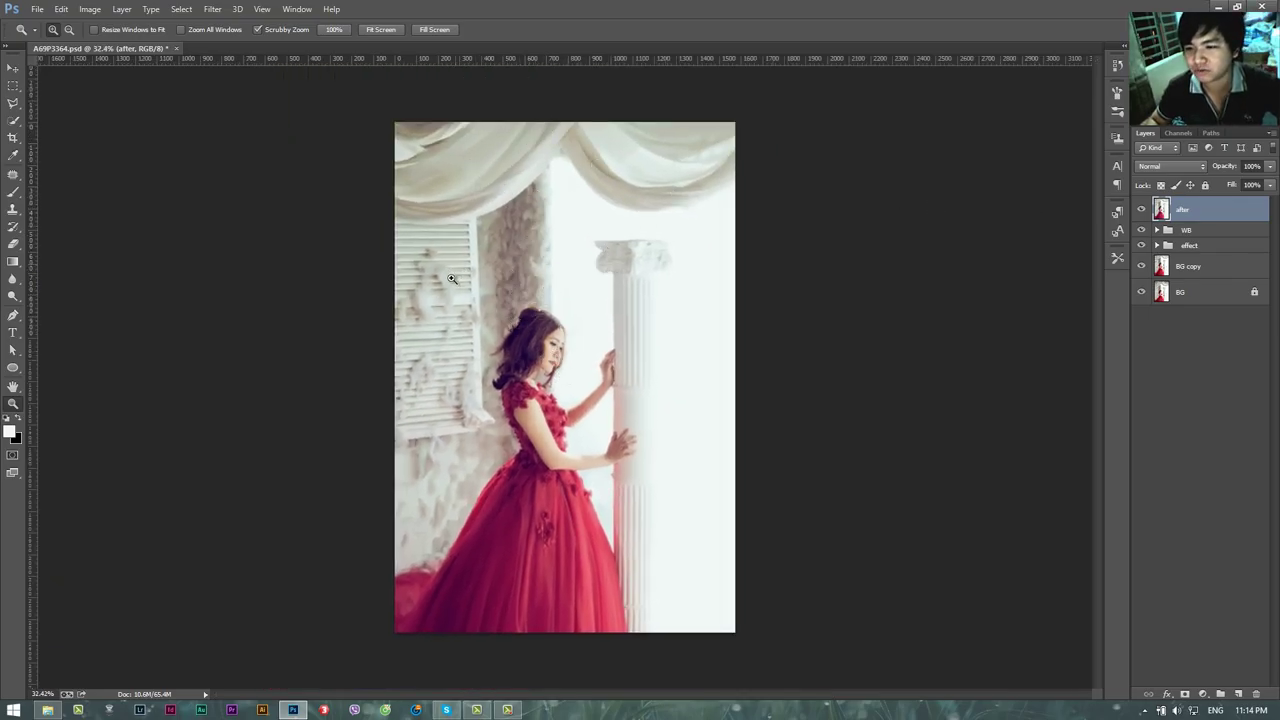
click(213, 10)
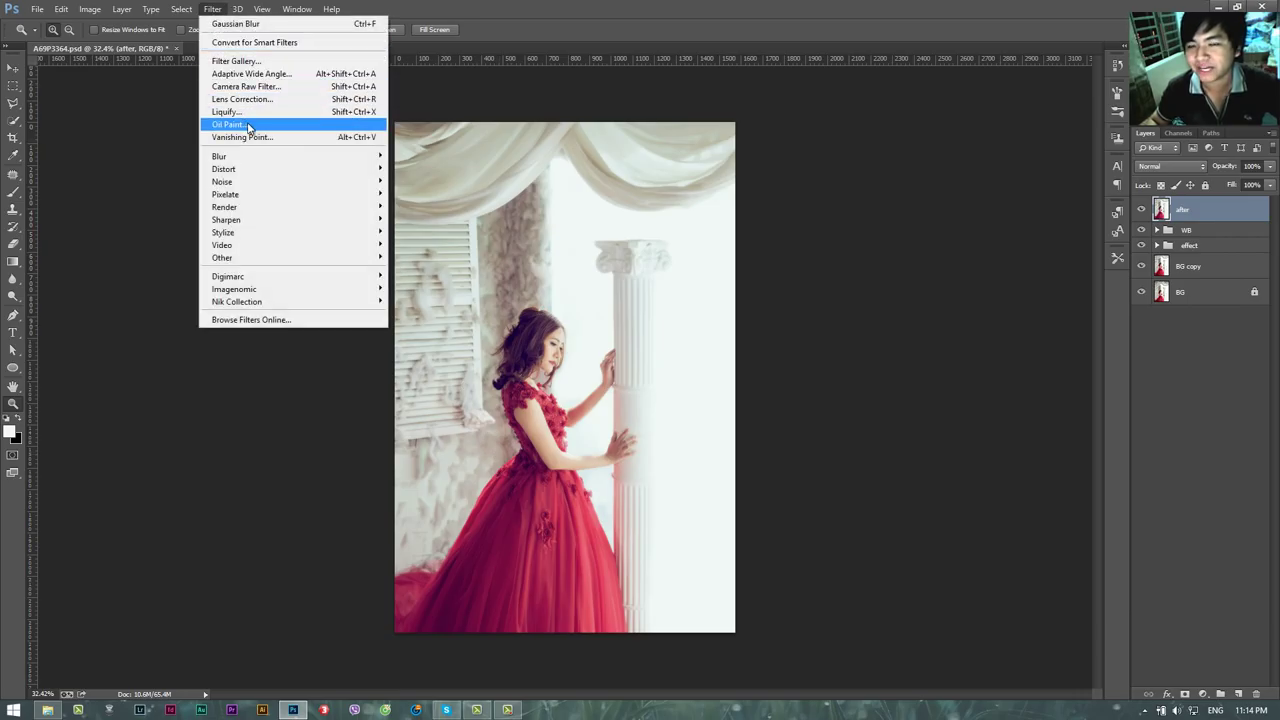
click(730, 52)
Duplicate the after layer and apply Oil Paint with Cleanliness 7.15, Scale 0.55, zero bristle, lighting and shine
key(ctrl+j)
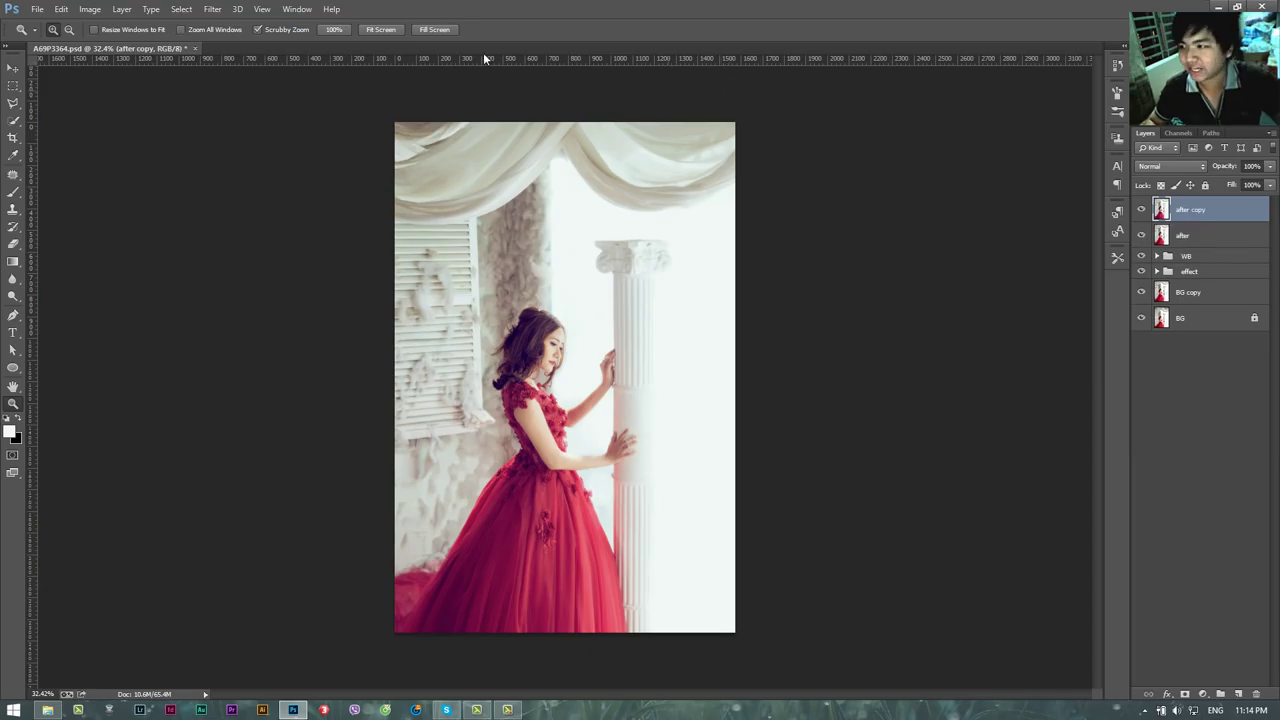
click(213, 10)
click(258, 123)
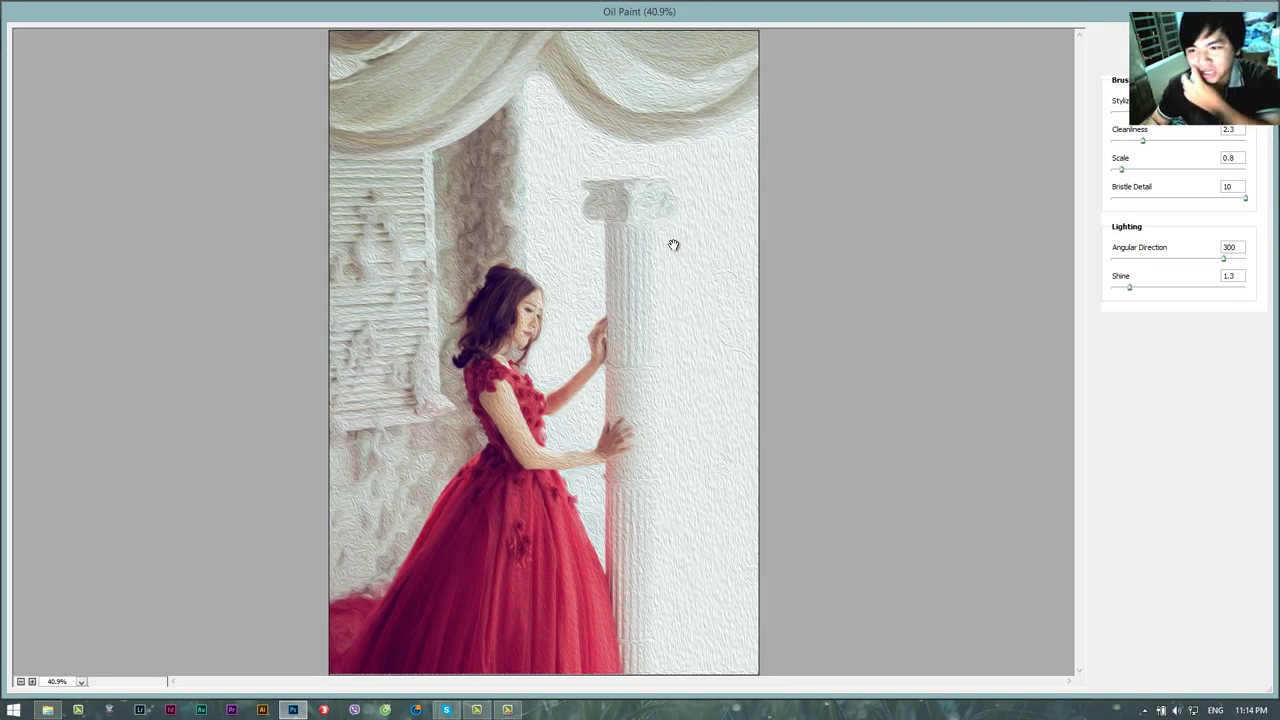
drag(1146, 208, 1128, 209)
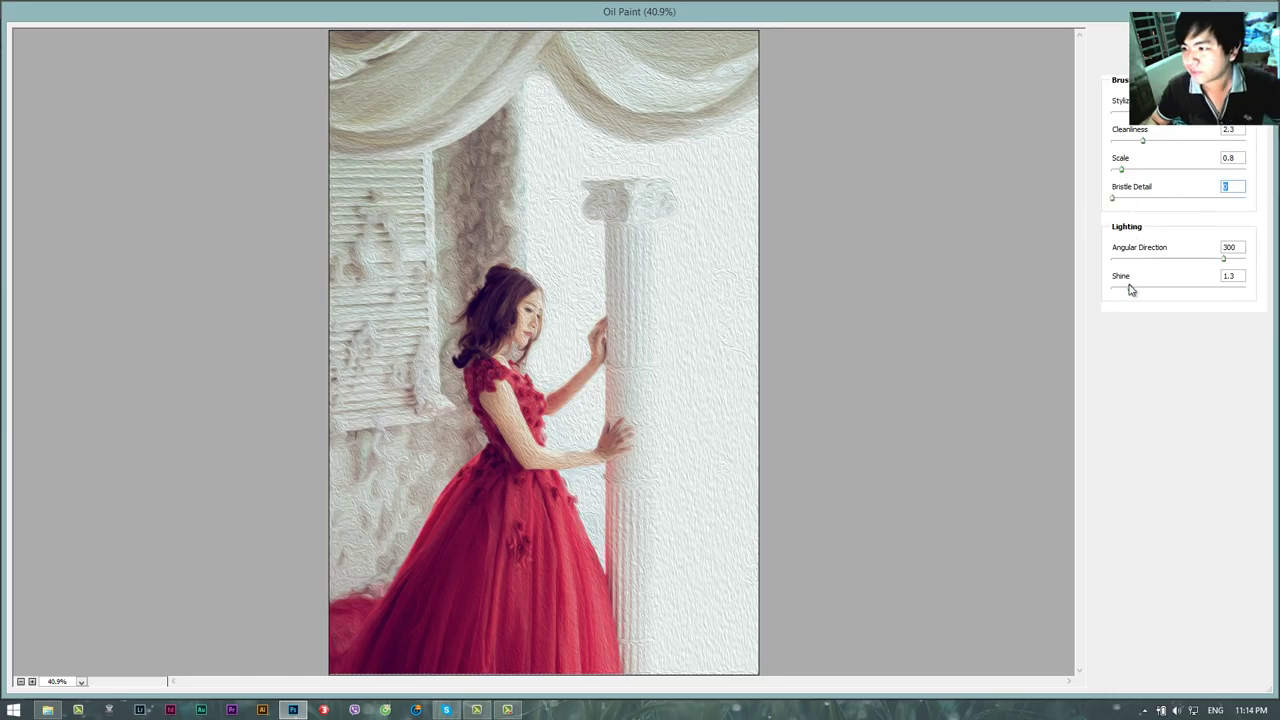
click(1146, 259)
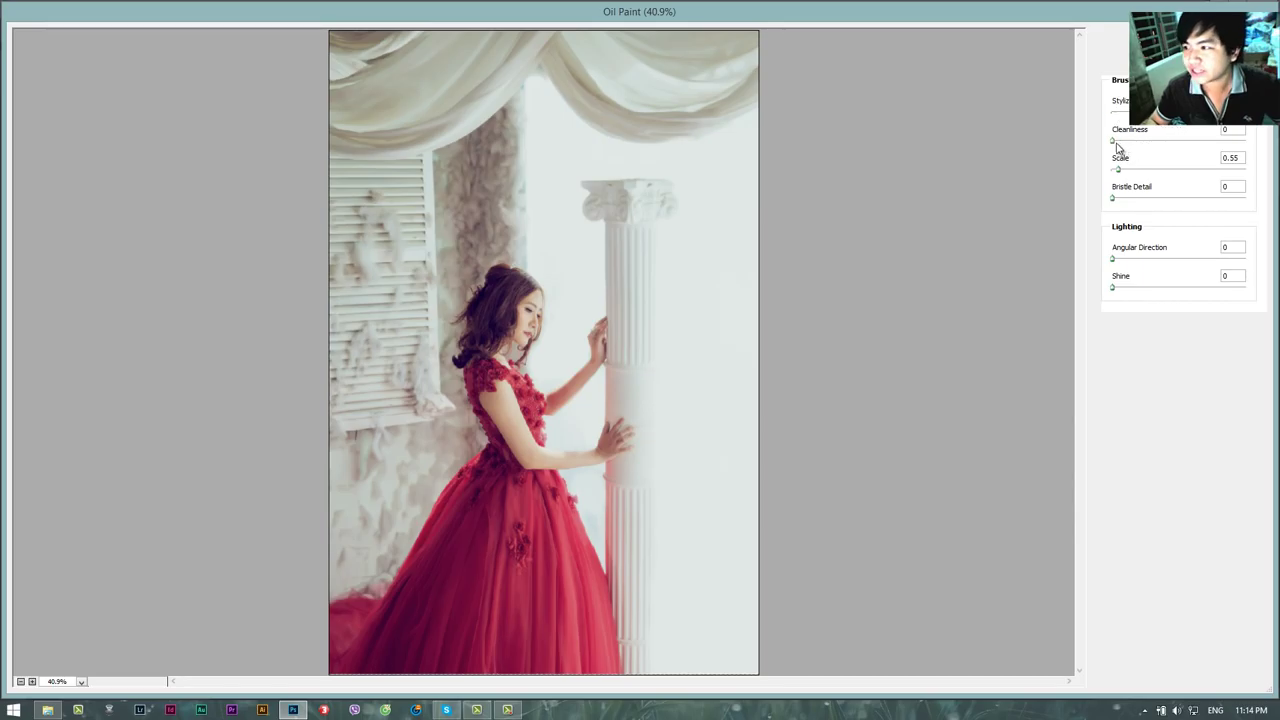
drag(1187, 143, 1207, 141)
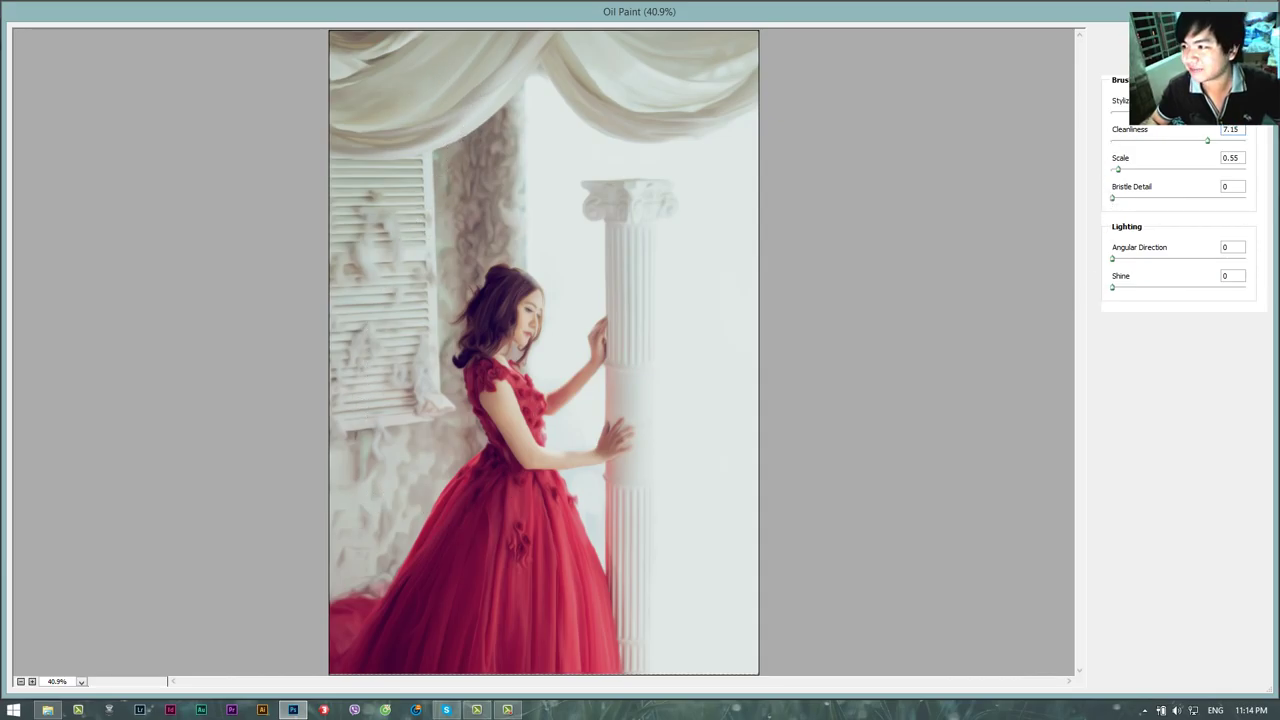
key(Return)
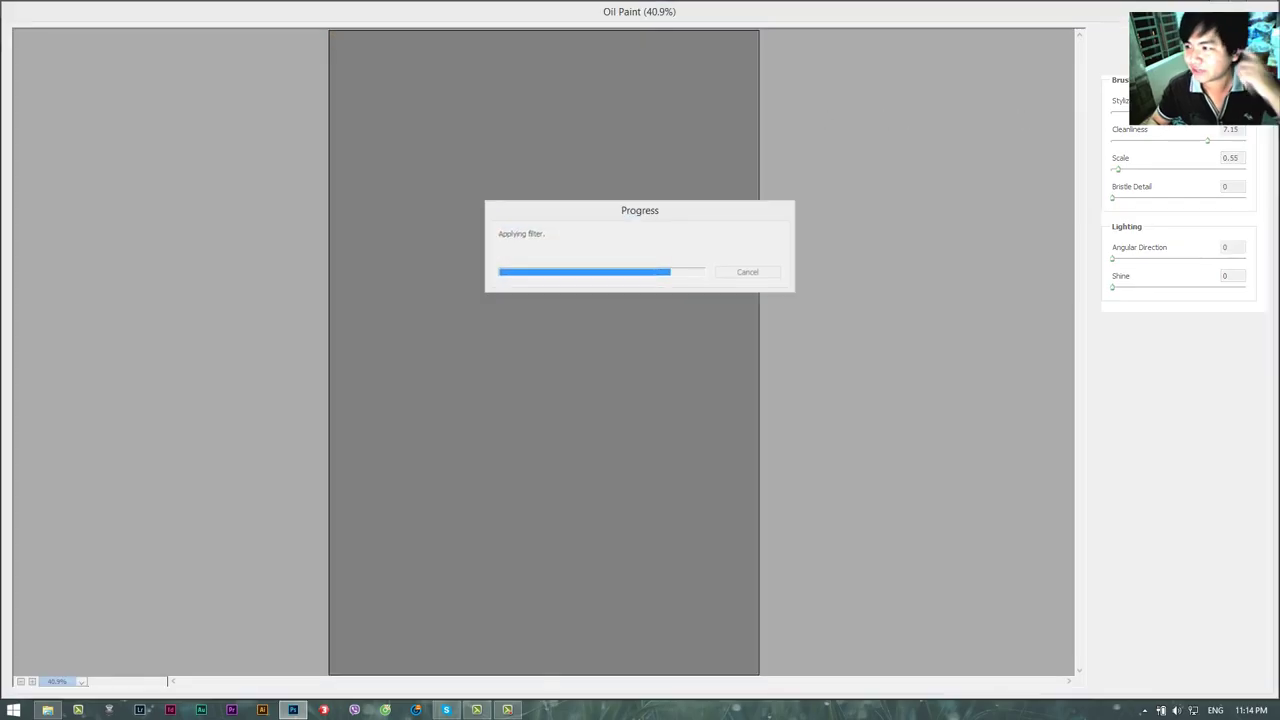
mouse_move(530, 355)
mouse_down()
mouse_move(607, 366)
mouse_move(540, 373)
mouse_up()
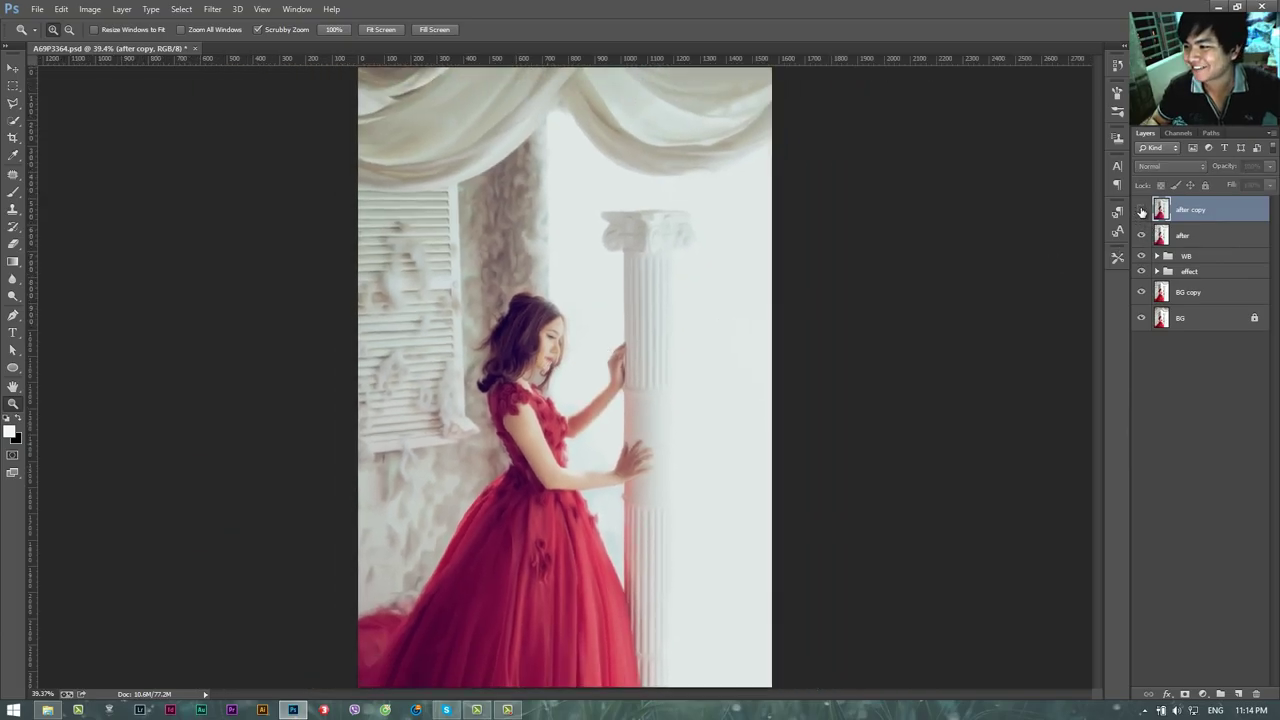
Add a white layer mask to the oil-painted after copy layer
click(1186, 694)
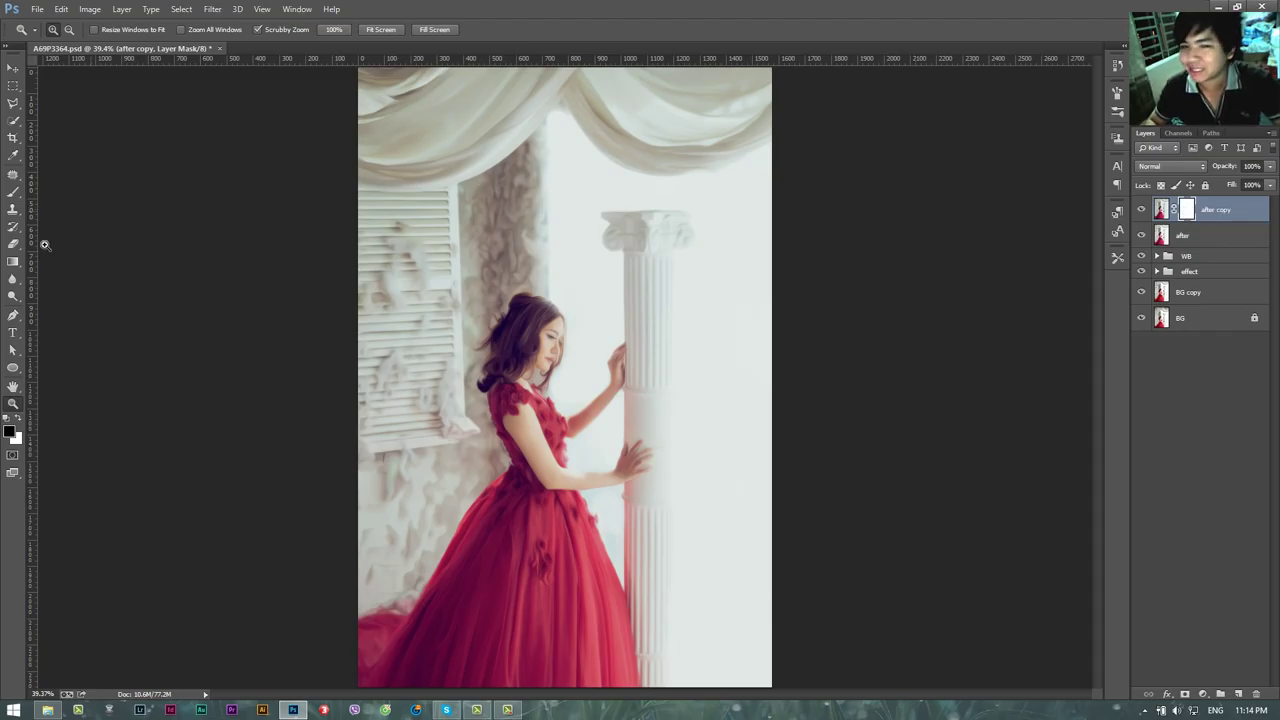
Fill the after copy mask with black using the Paint Bucket, inverting it briefly to compare
click(13, 259)
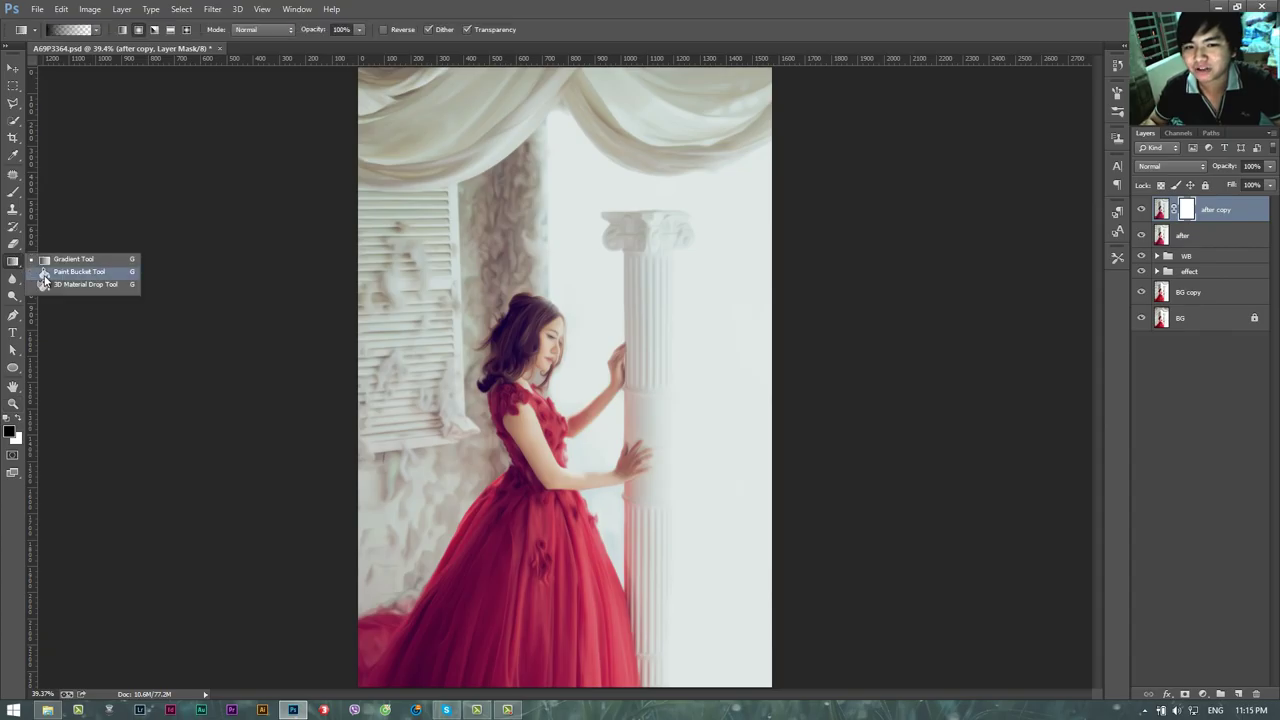
click(46, 278)
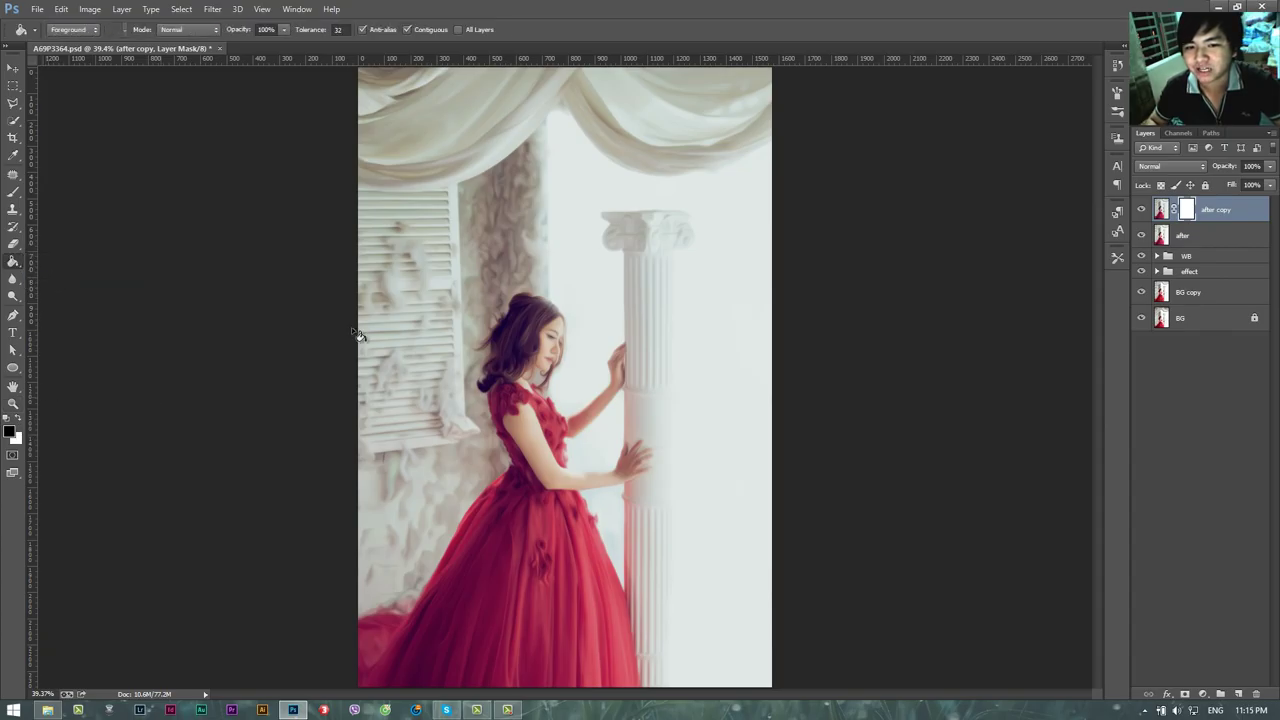
click(622, 276)
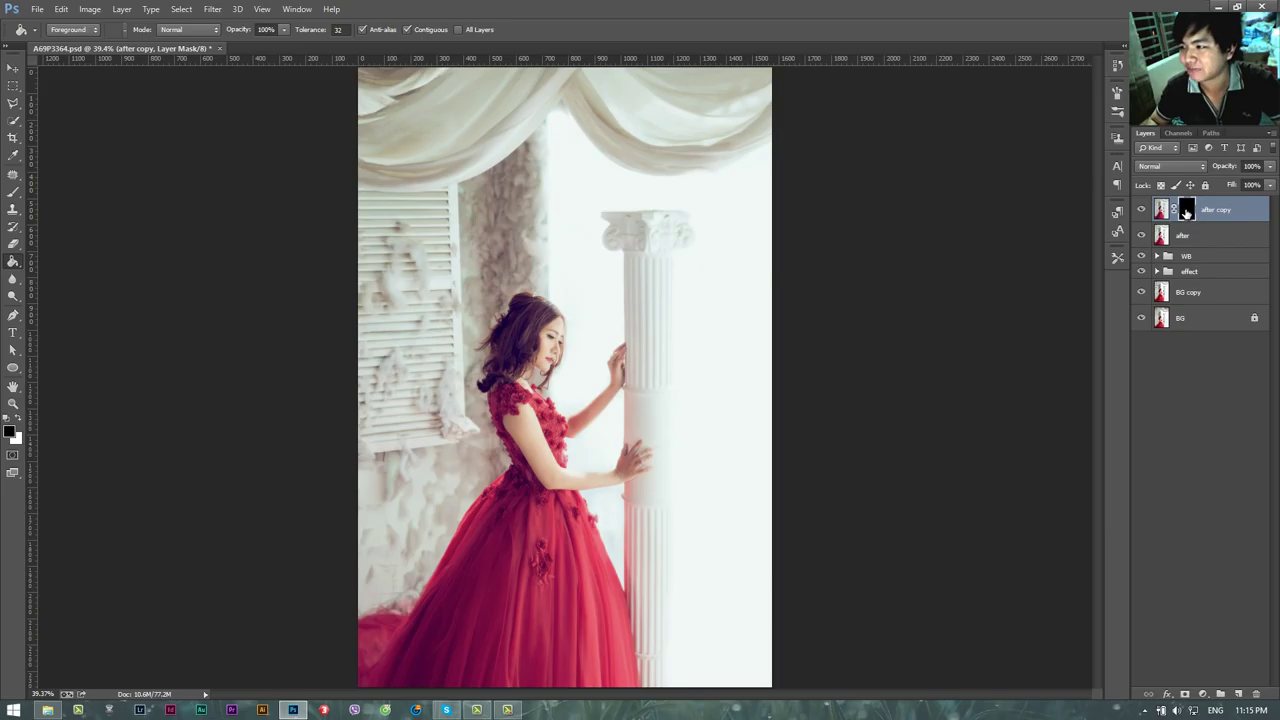
key(ctrl+i)
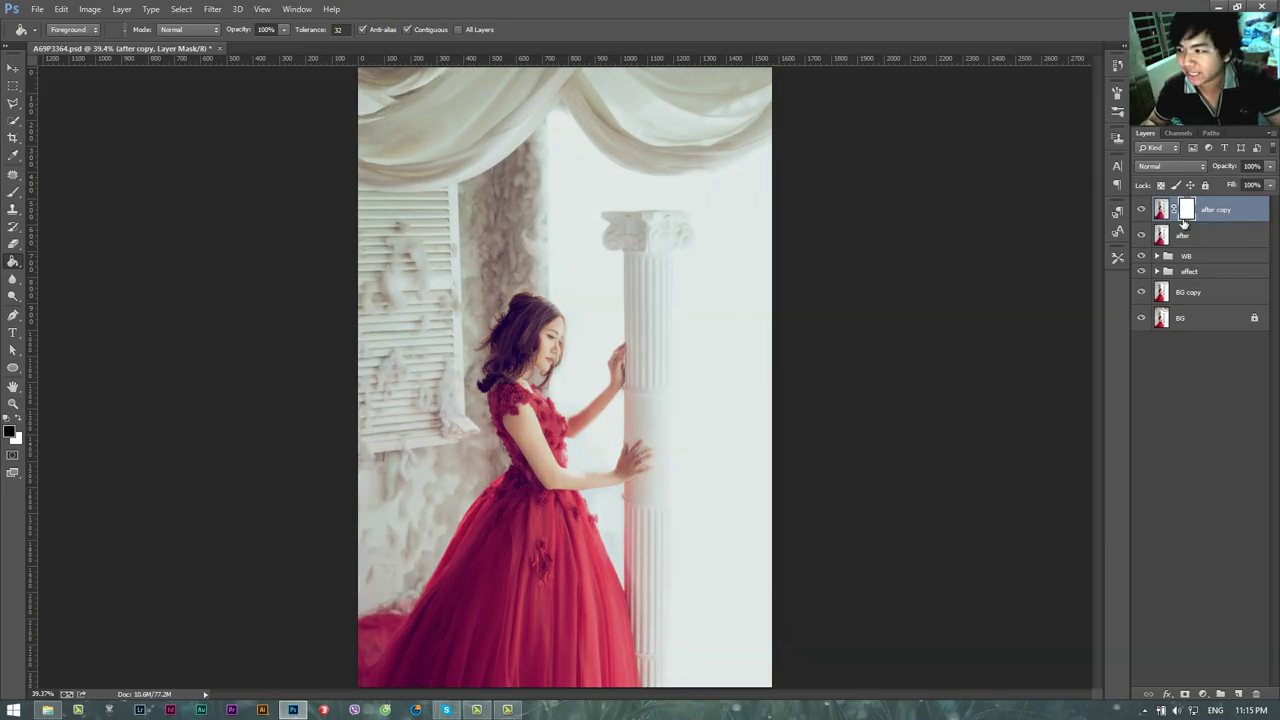
key(ctrl+i)
key(ctrl+i)
key(ctrl+i)
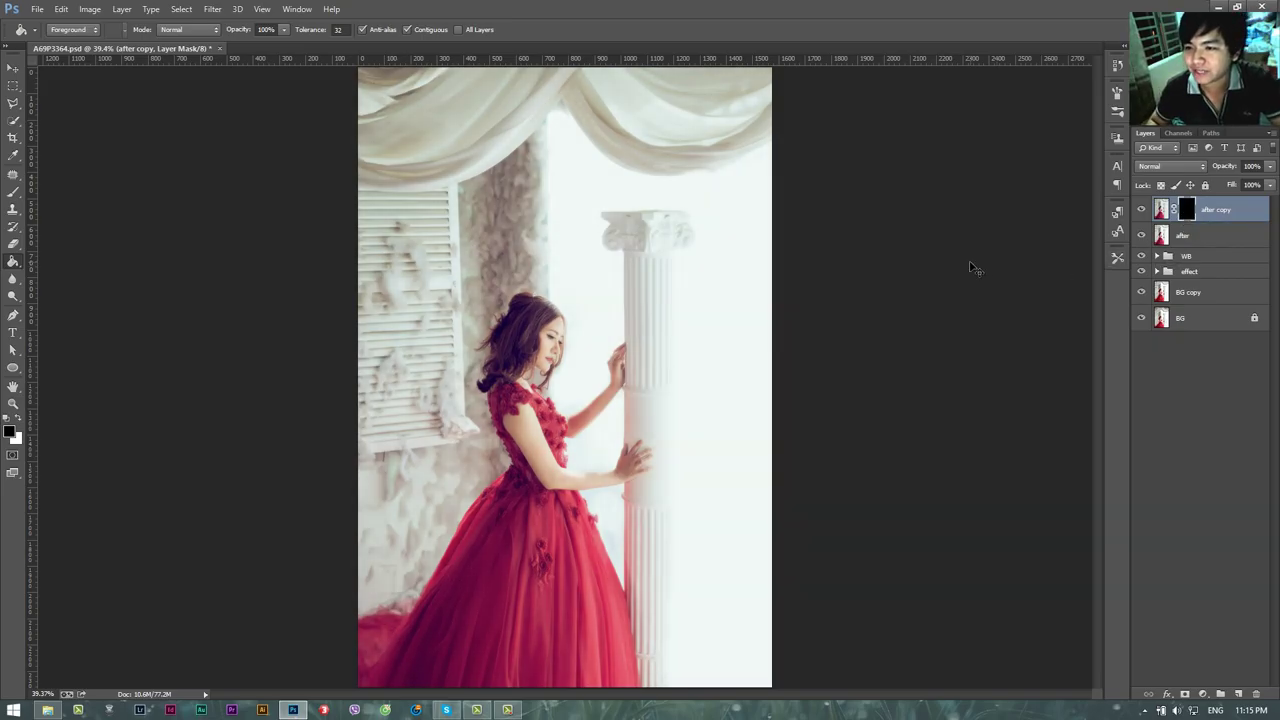
key(ctrl+i)
key(ctrl+i)
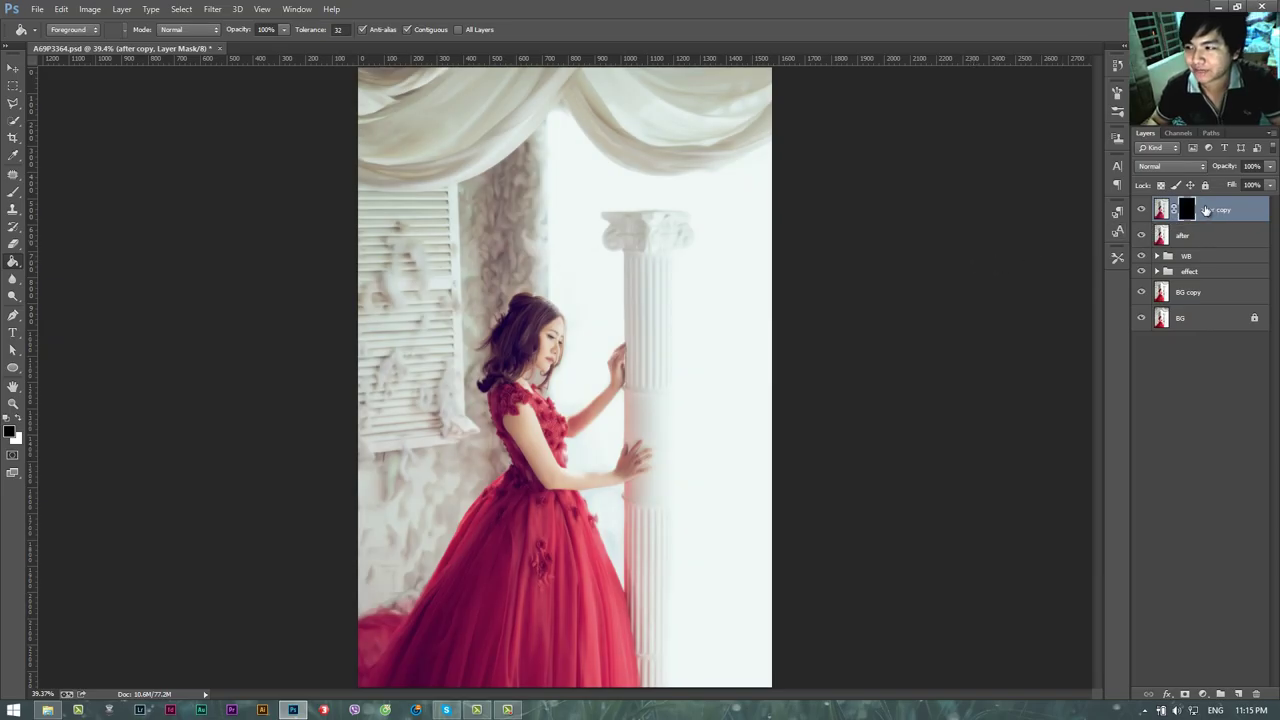
click(13, 191)
click(21, 420)
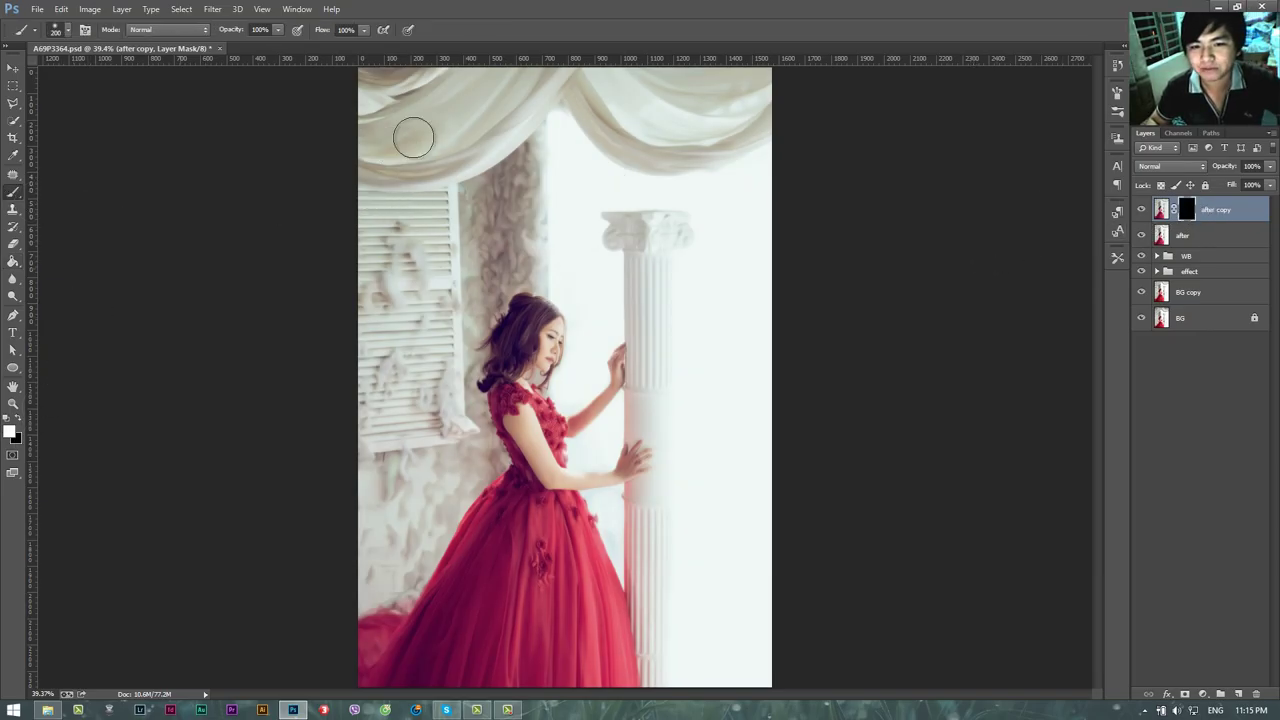
Reveal the oil-paint smoothing on the top curtain and lower-left wall with a 500px brush, blended as Luminosity
key(bracketright)
key(bracketright)
key(bracketright)
key(bracketright)
drag(438, 105, 717, 95)
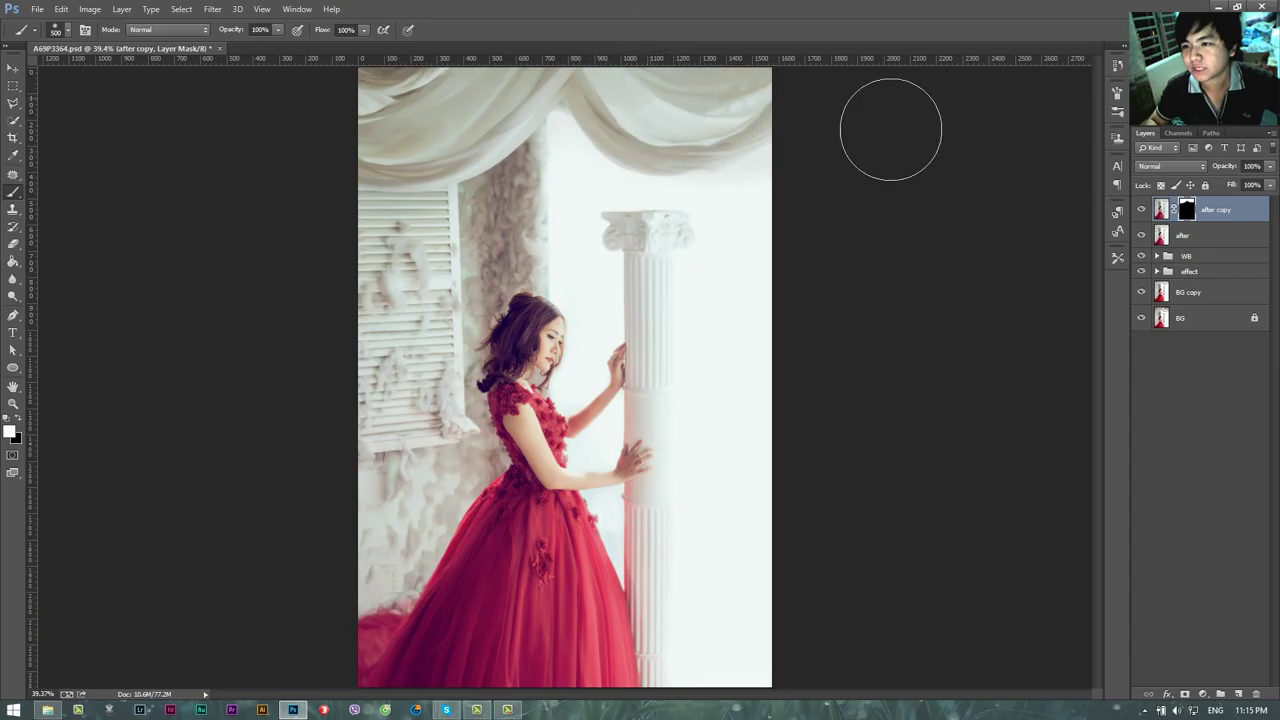
click(1178, 166)
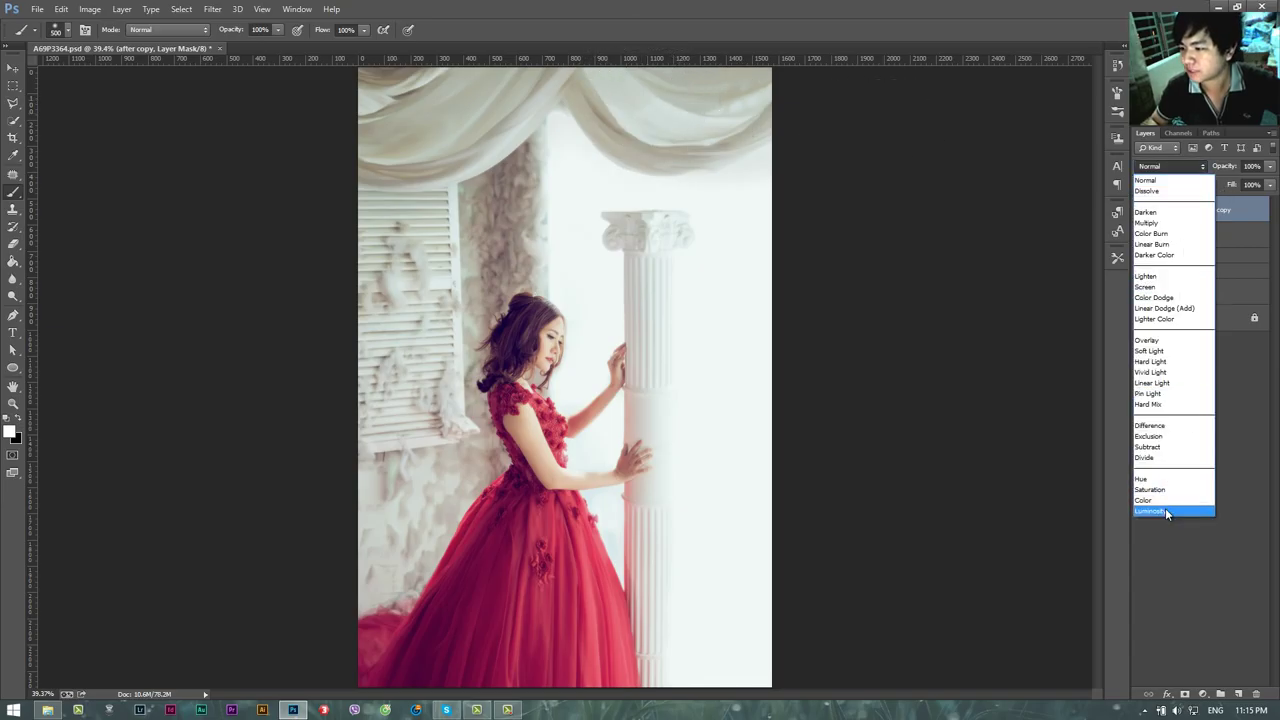
click(1165, 511)
click(1141, 210)
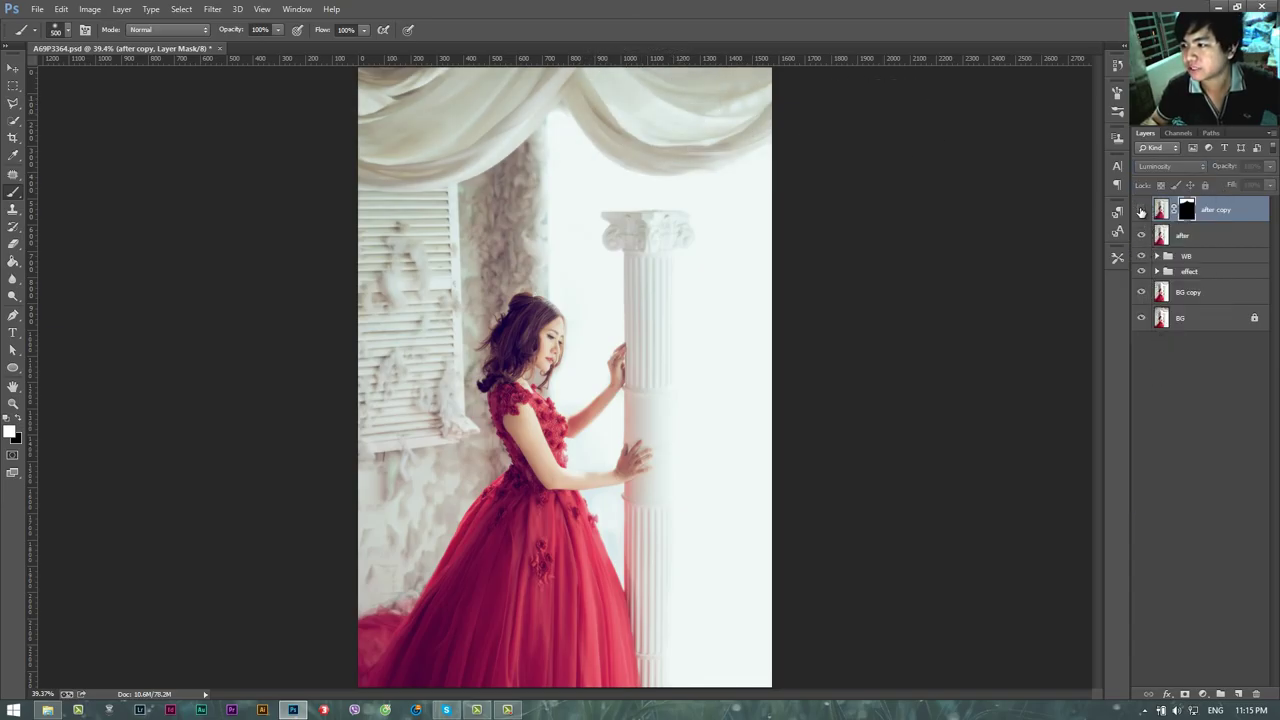
click(1141, 210)
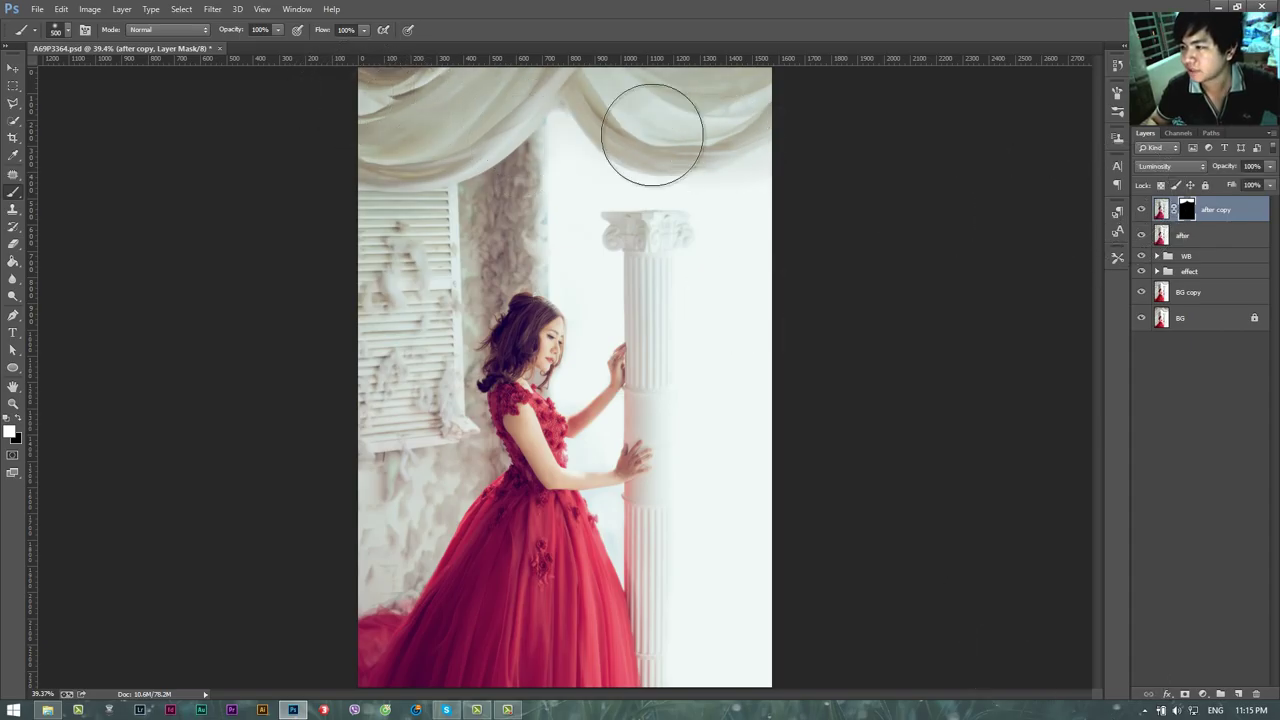
drag(356, 497, 408, 508)
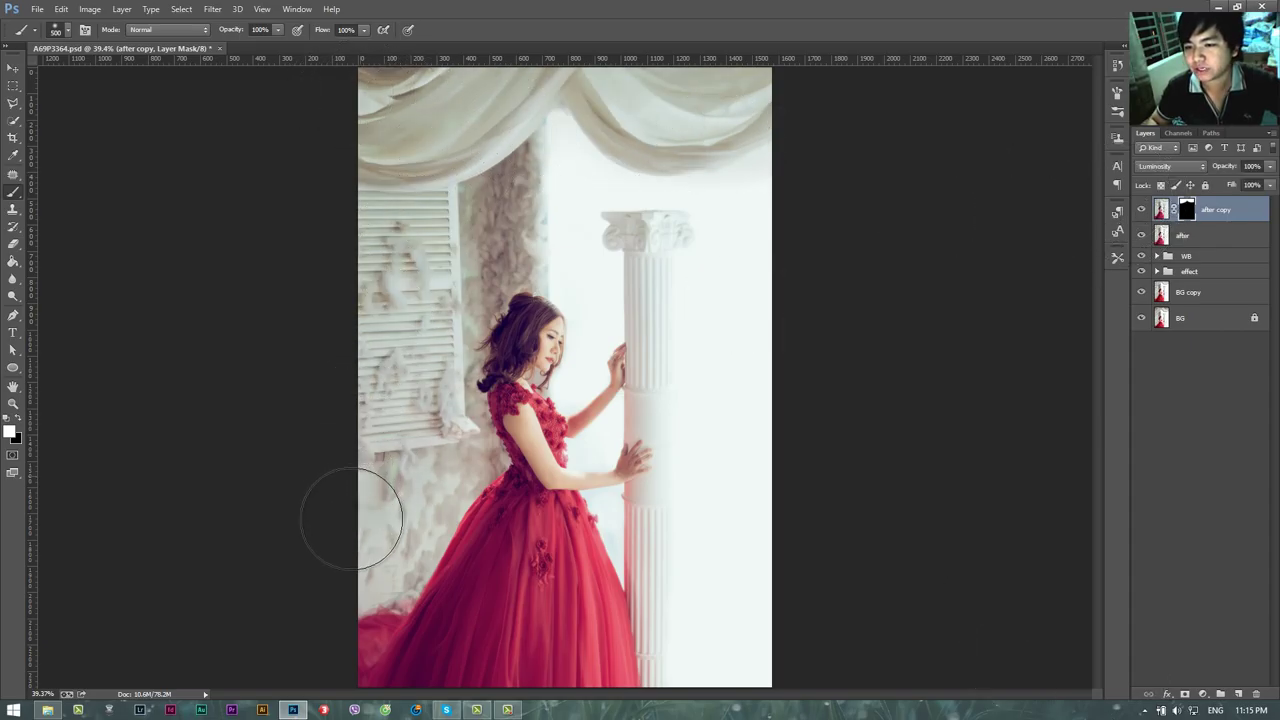
click(1204, 693)
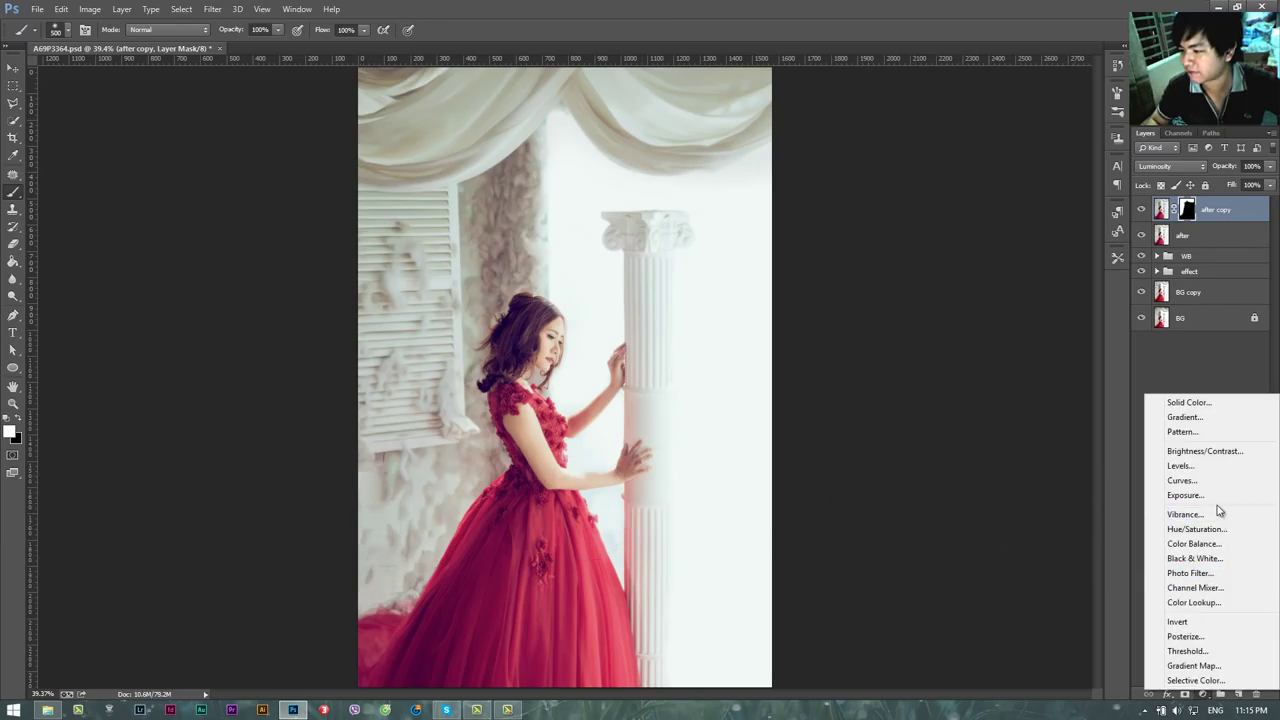
Add a Curves 2 adjustment clipped to after copy, raising a midtone point to brighten the photo
click(1203, 483)
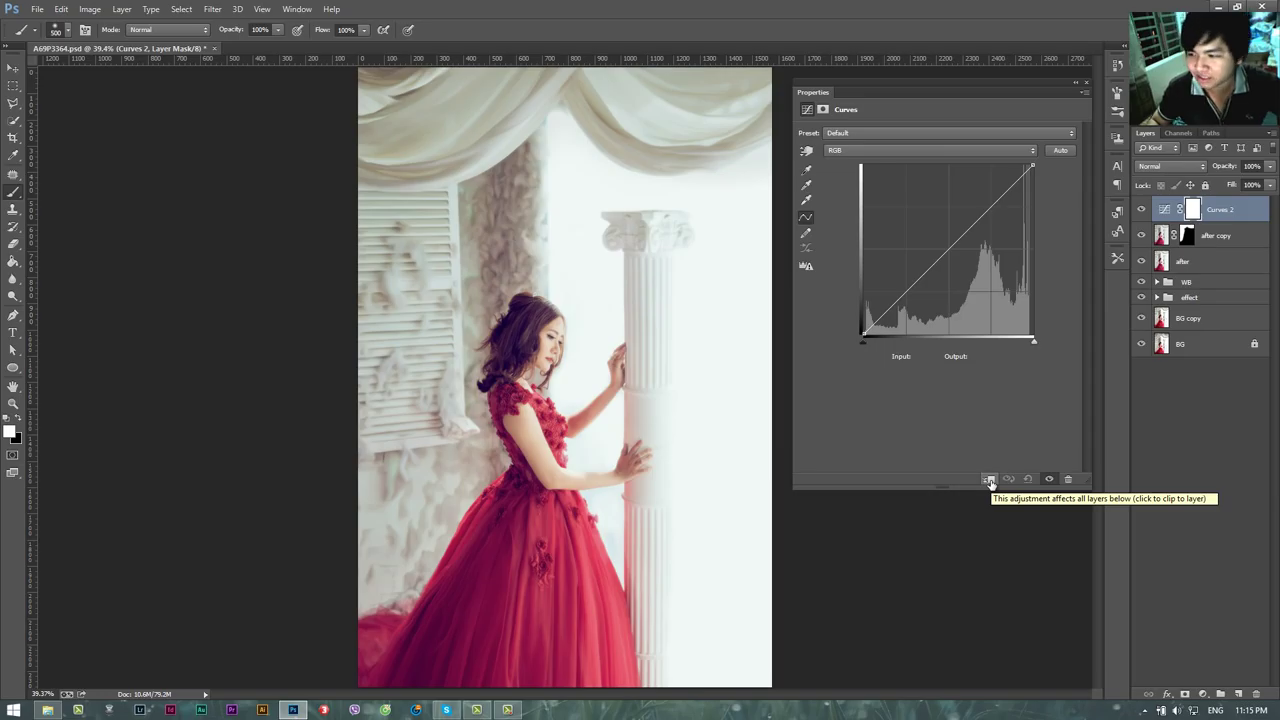
click(989, 480)
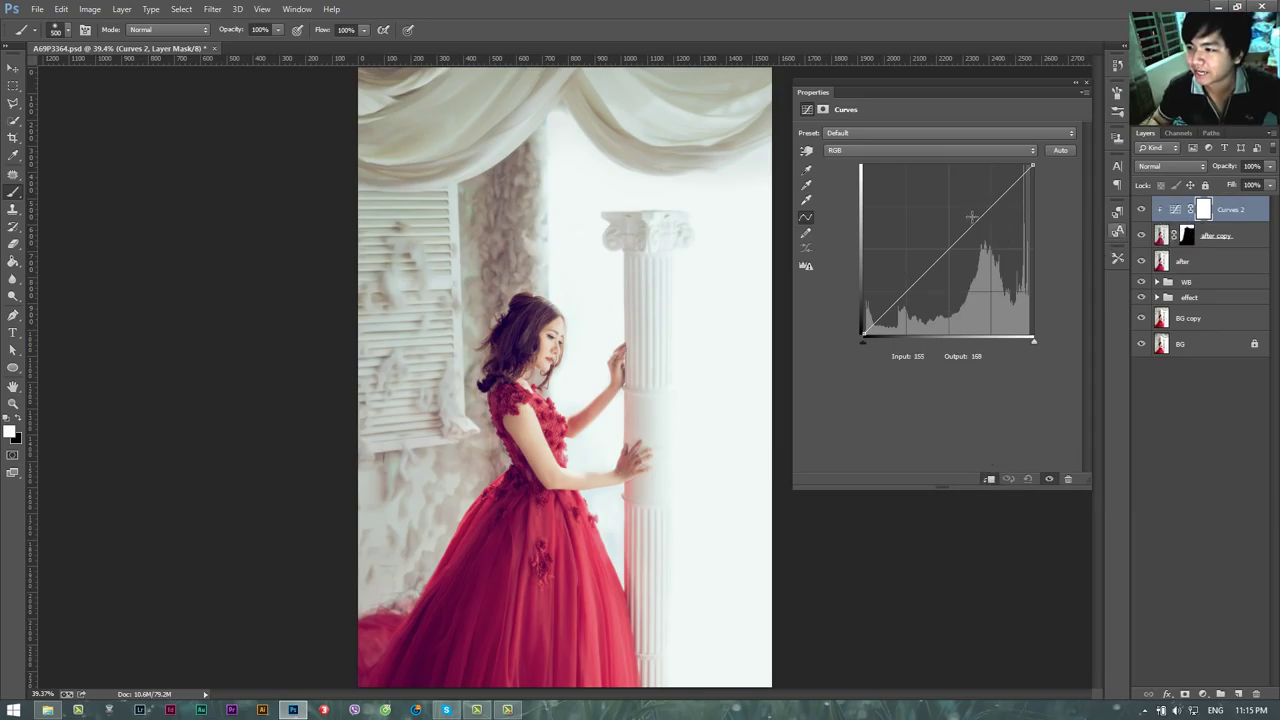
drag(972, 226, 964, 205)
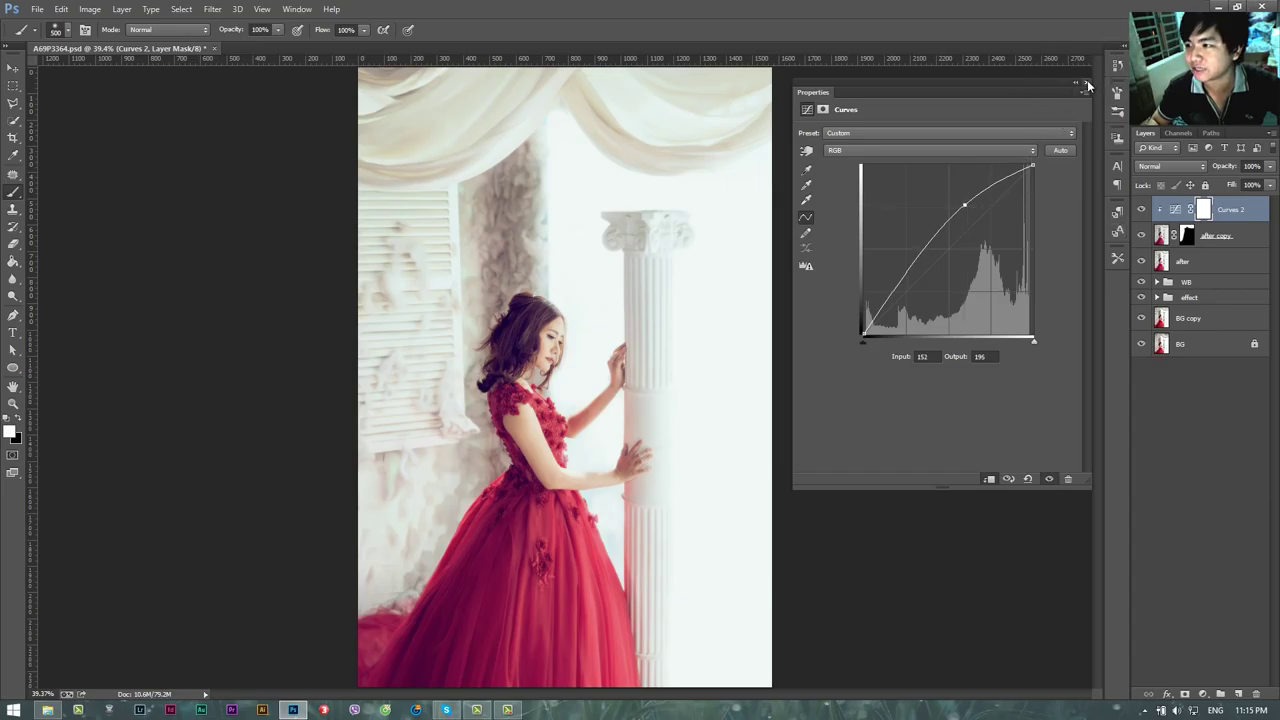
click(1087, 84)
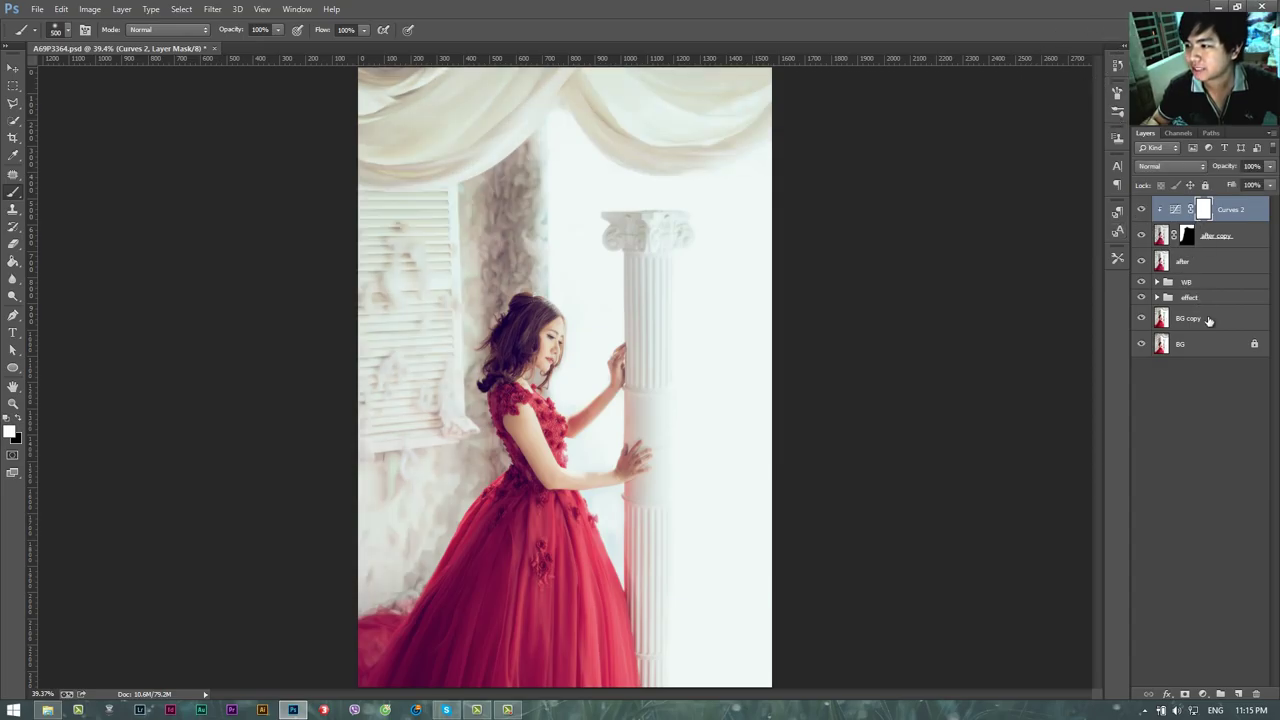
click(1200, 298)
Duplicate BG copy into the effect group and set the BG copy 2 layer to Multiply
click(1157, 297)
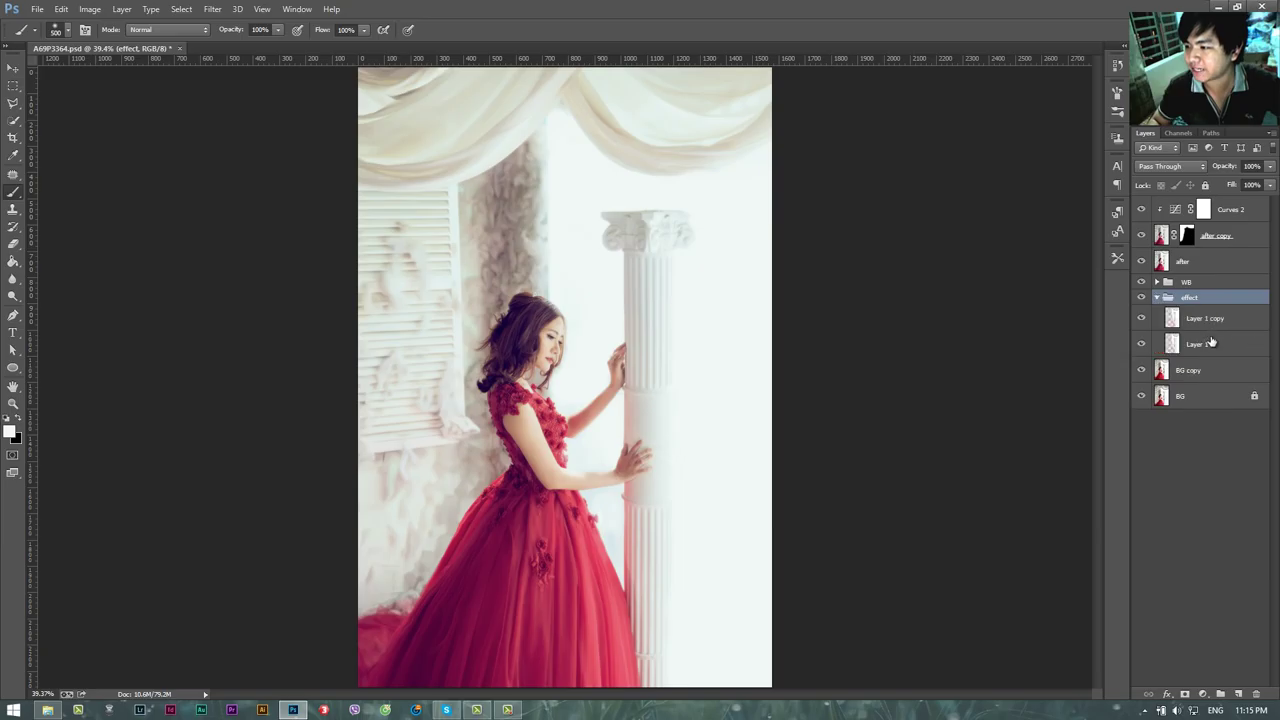
click(1185, 372)
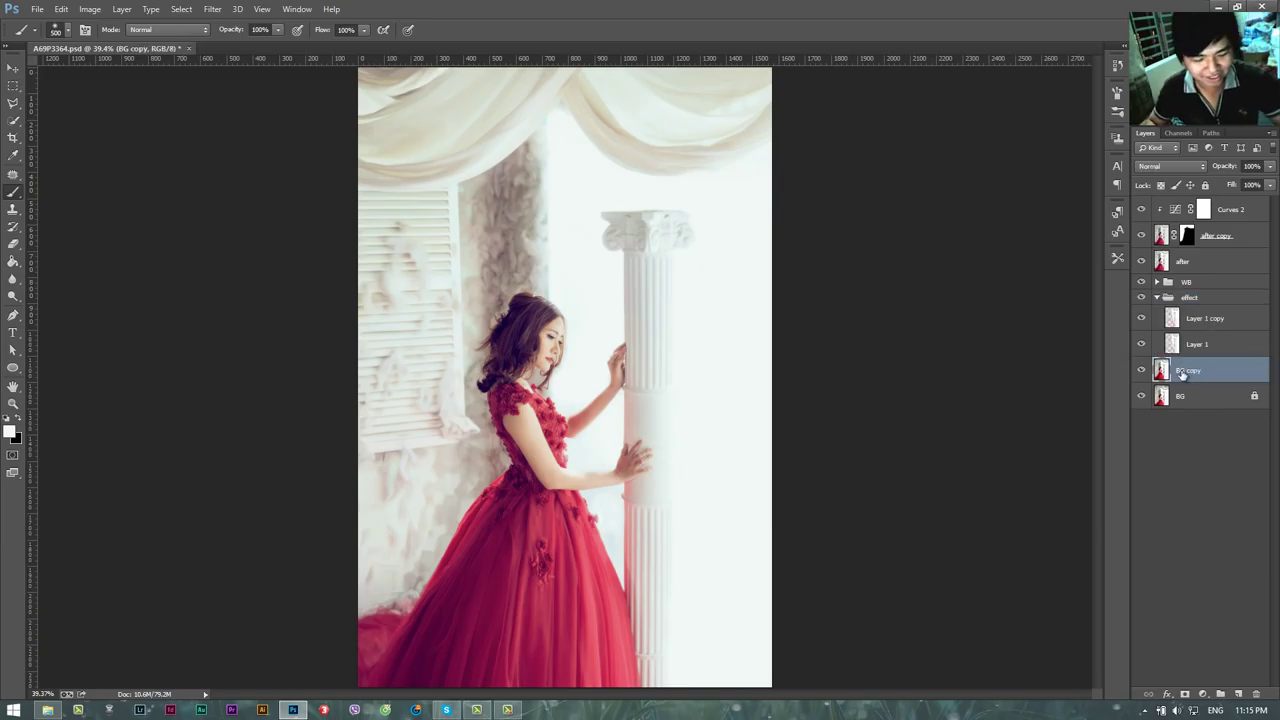
key(ctrl+j)
drag(1185, 372, 1190, 308)
click(1214, 348)
shift+click(1204, 372)
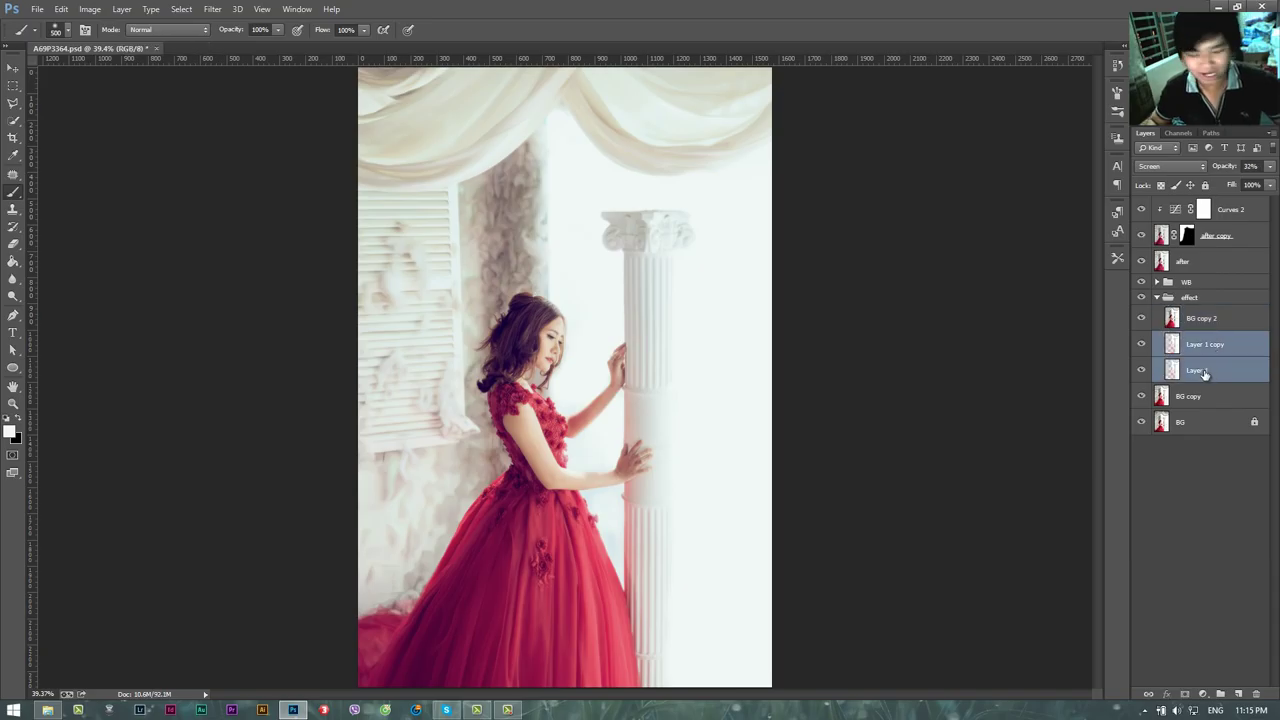
click(1201, 318)
click(1161, 166)
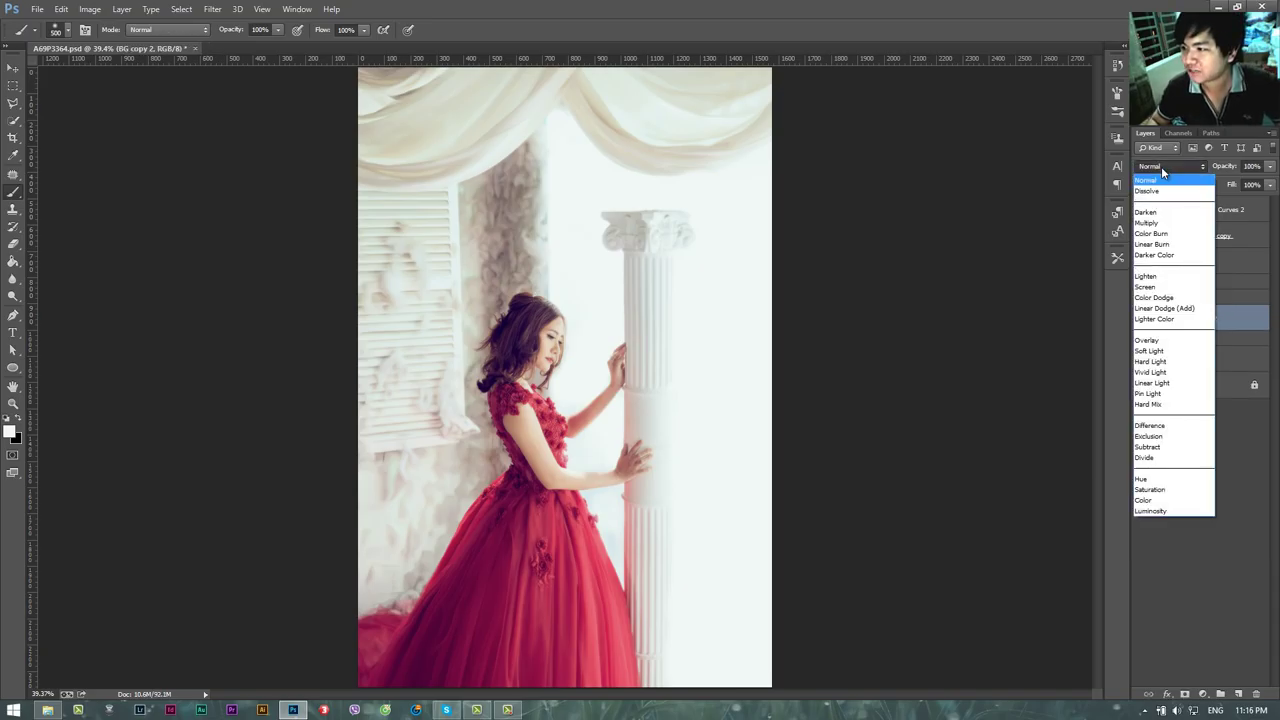
click(1150, 222)
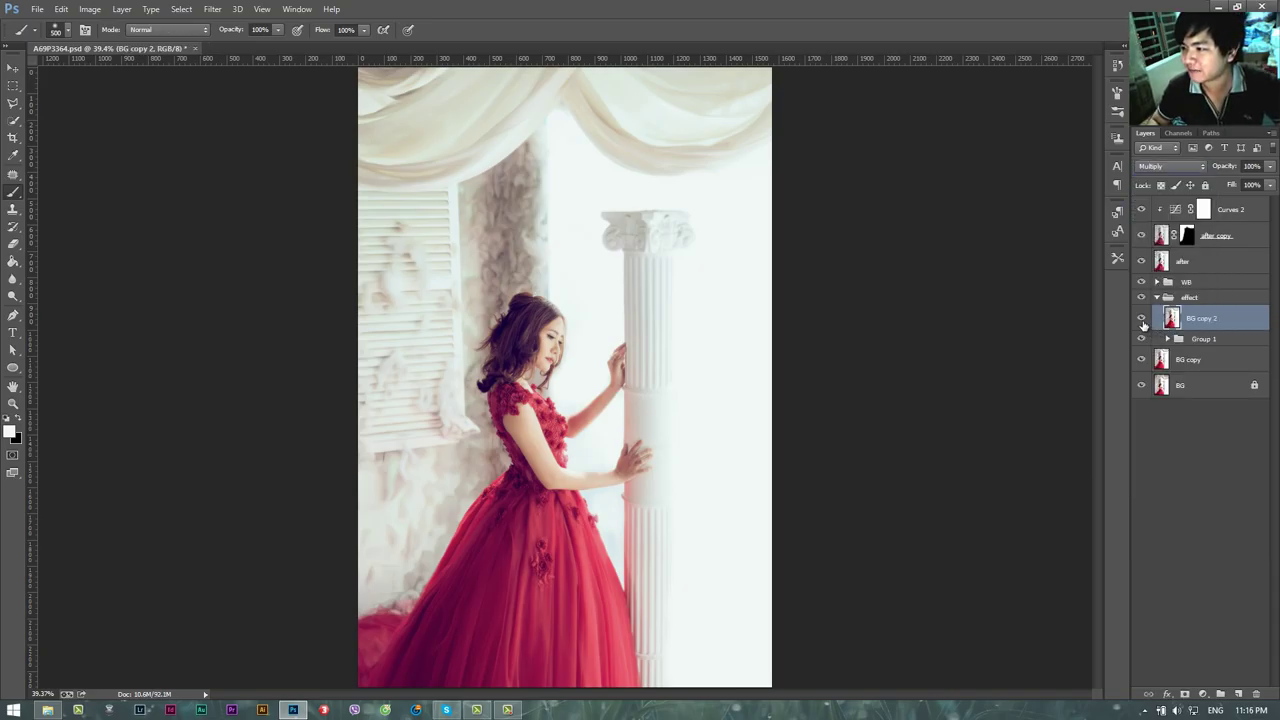
Put BG copy 2 into a new Group 1 and collapse the effect group
click(1141, 262)
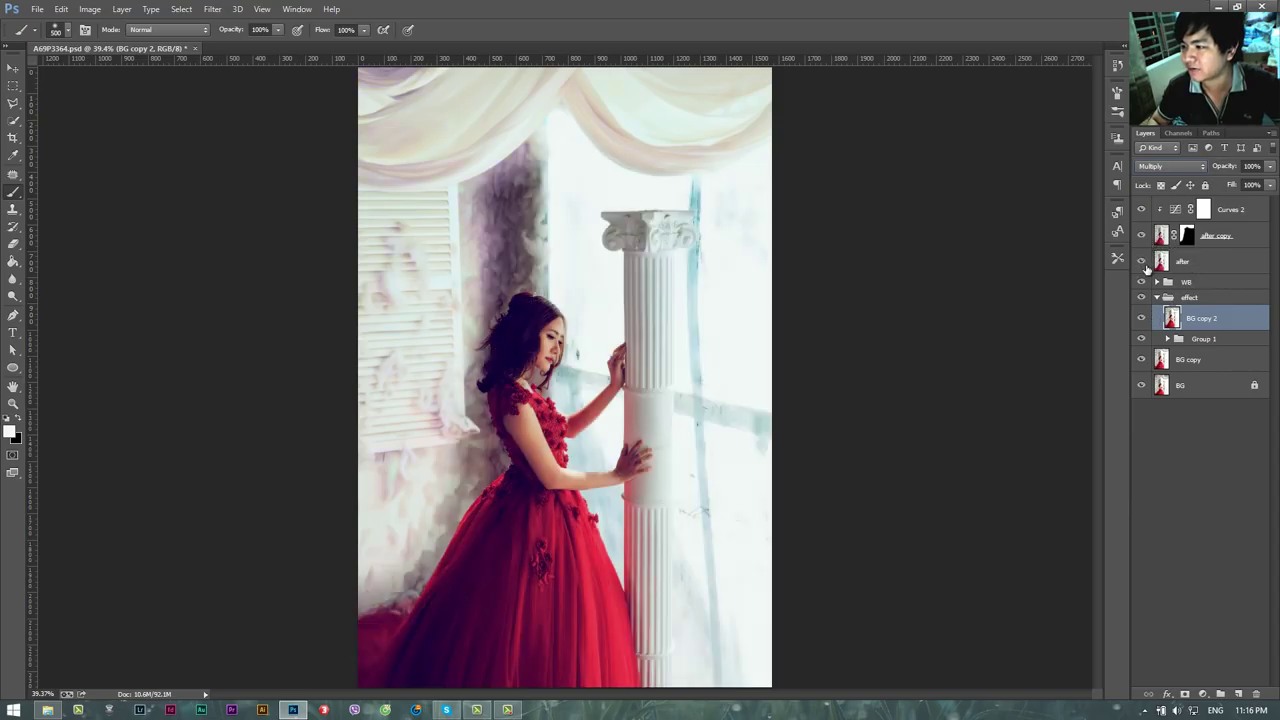
click(1141, 262)
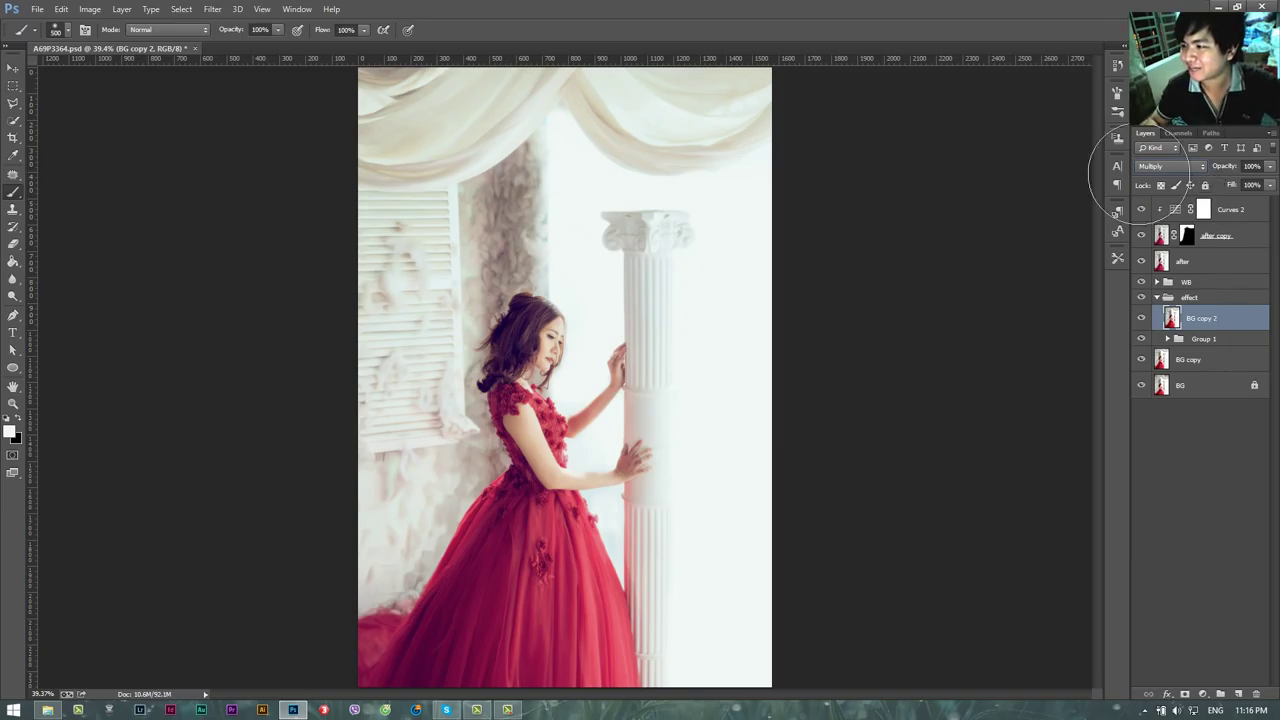
right_click(1219, 317)
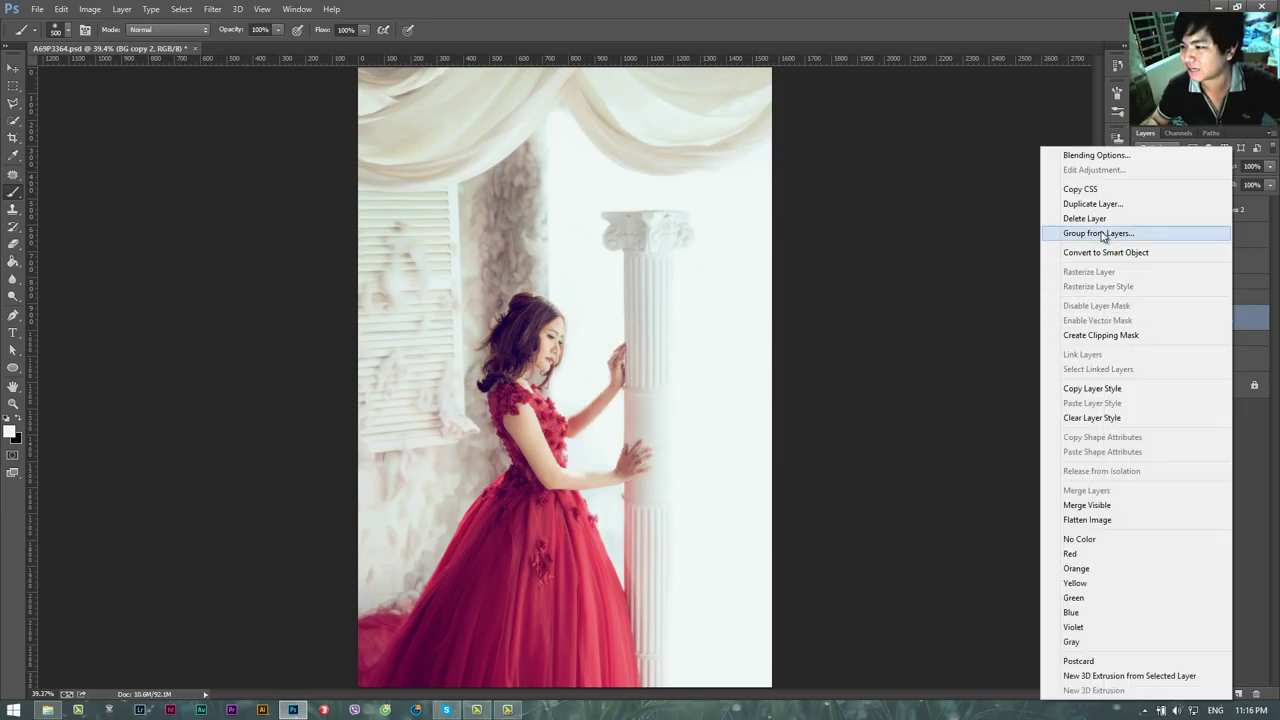
click(1096, 233)
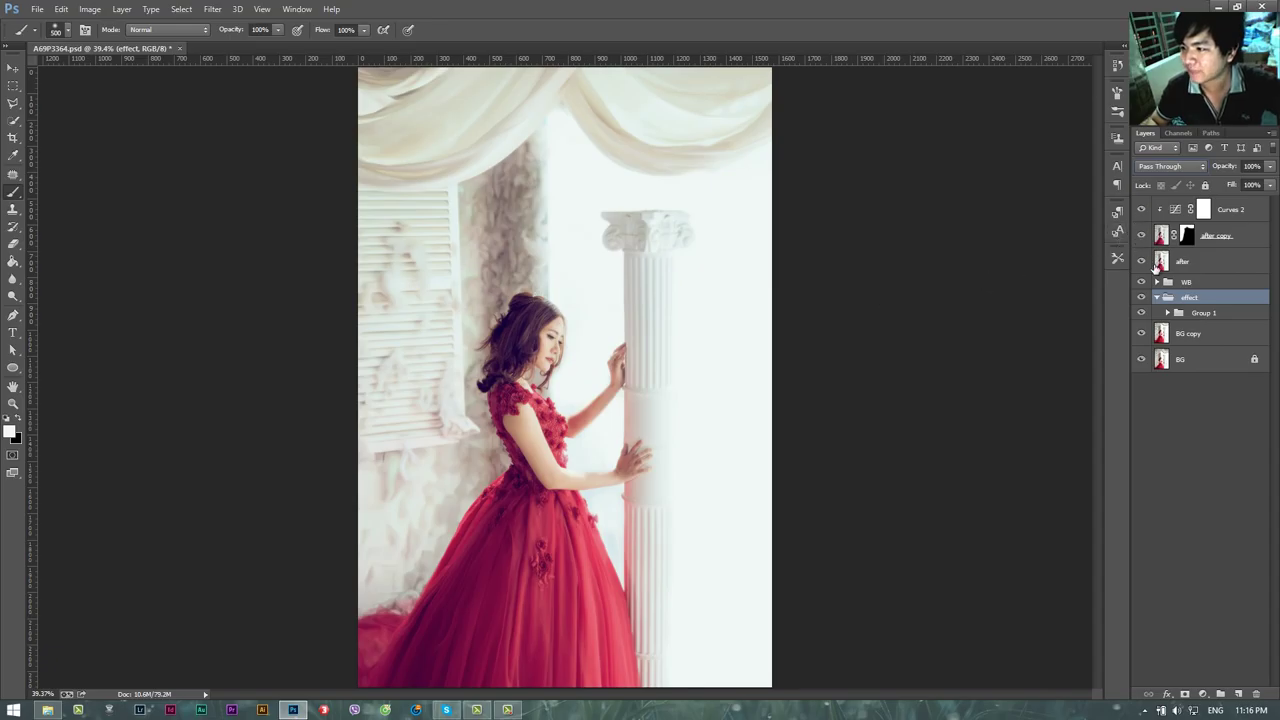
click(1157, 297)
click(1232, 263)
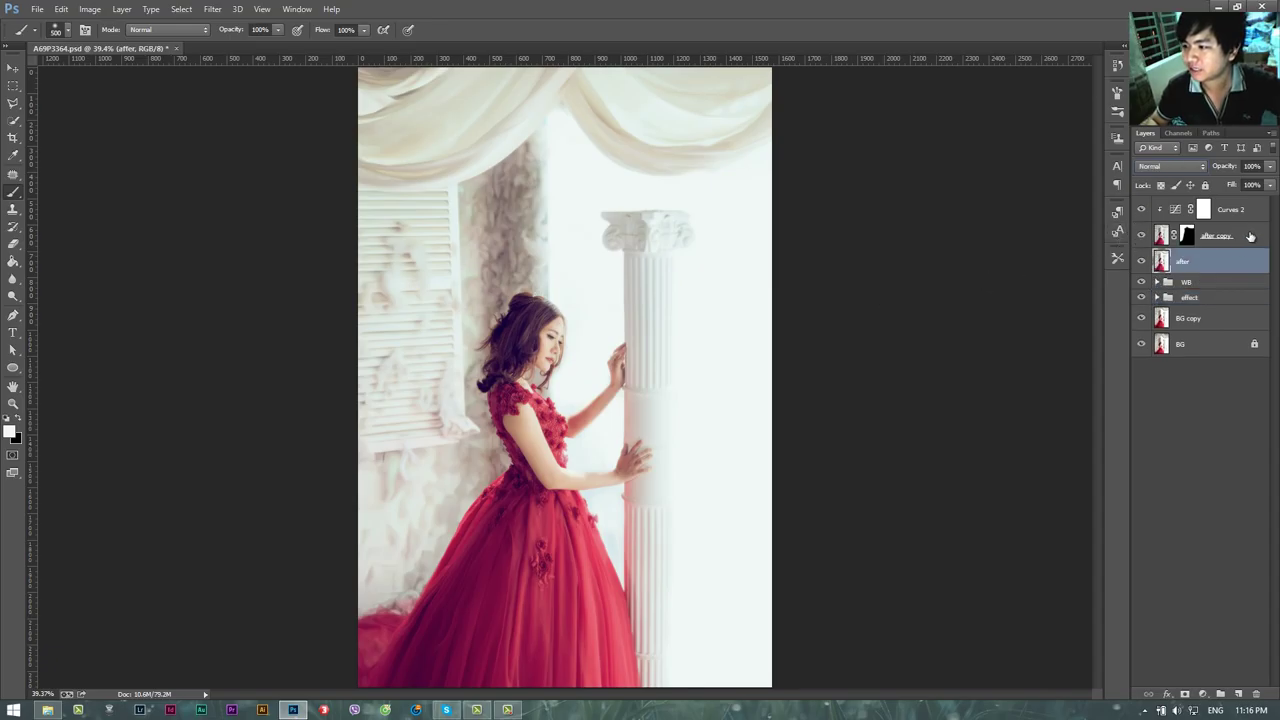
click(1240, 235)
click(1240, 209)
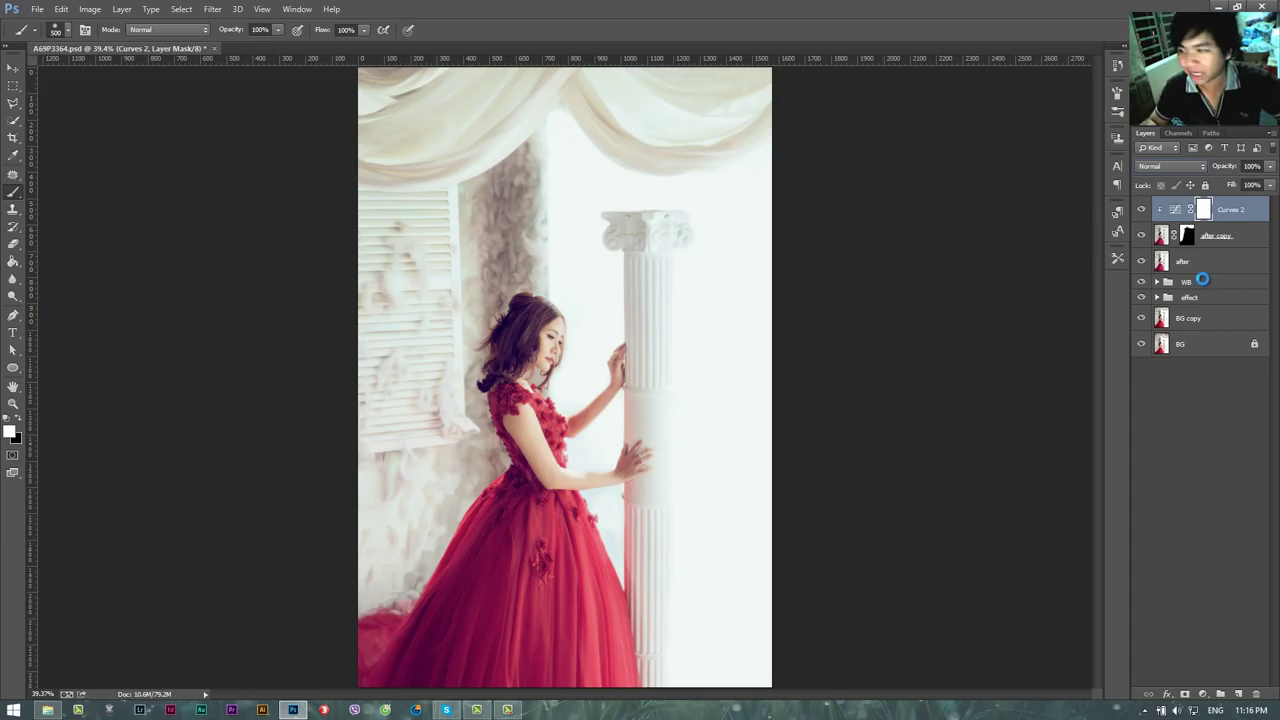
key(ctrl+shift+alt+e)
click(1178, 168)
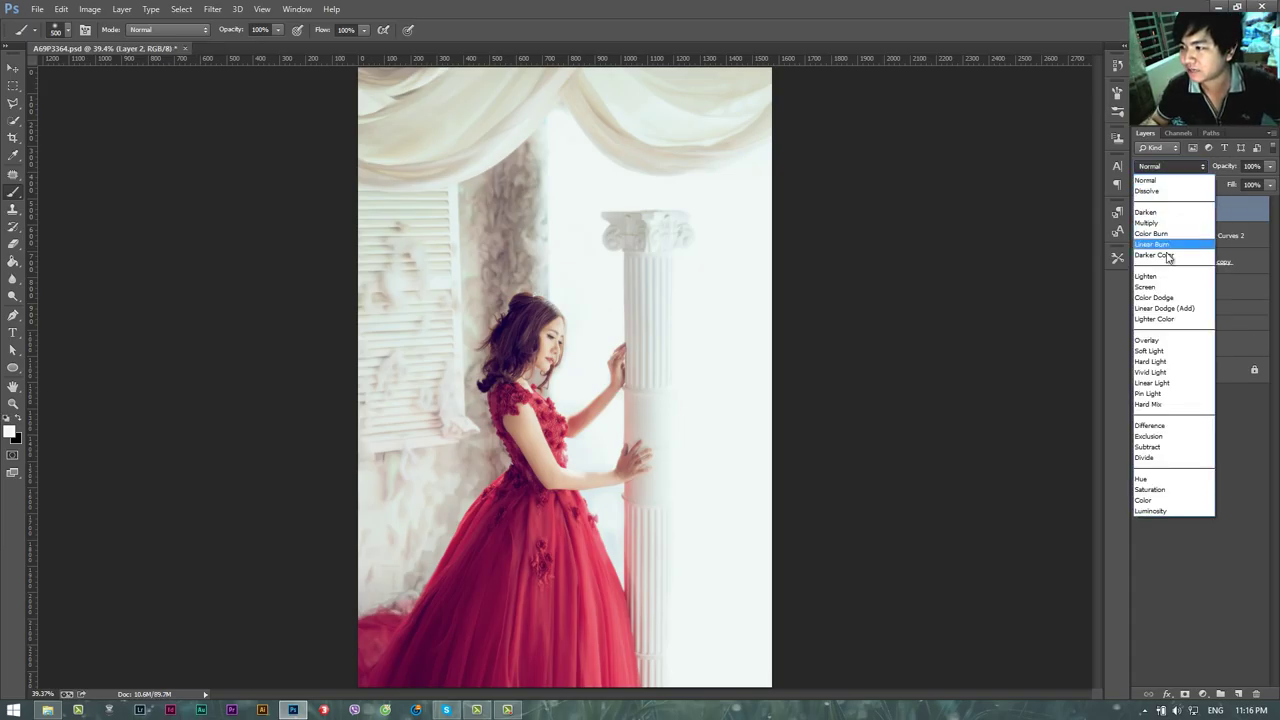
click(1155, 223)
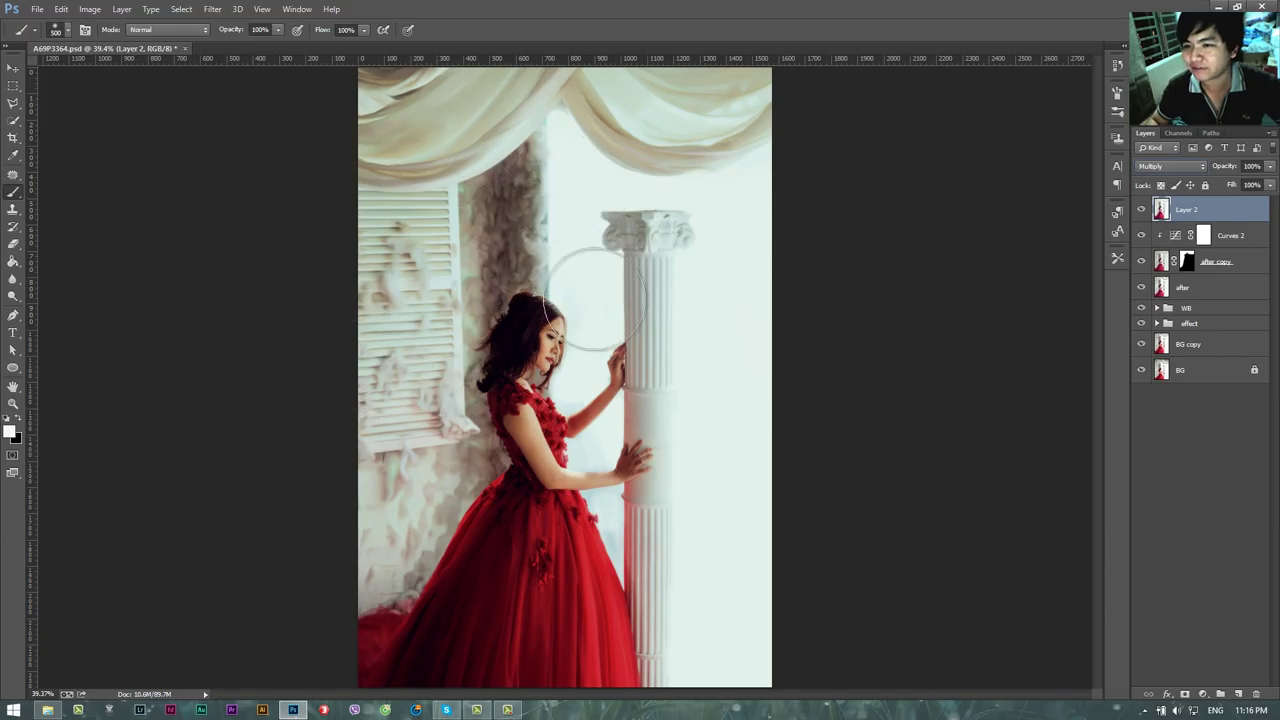
click(1185, 694)
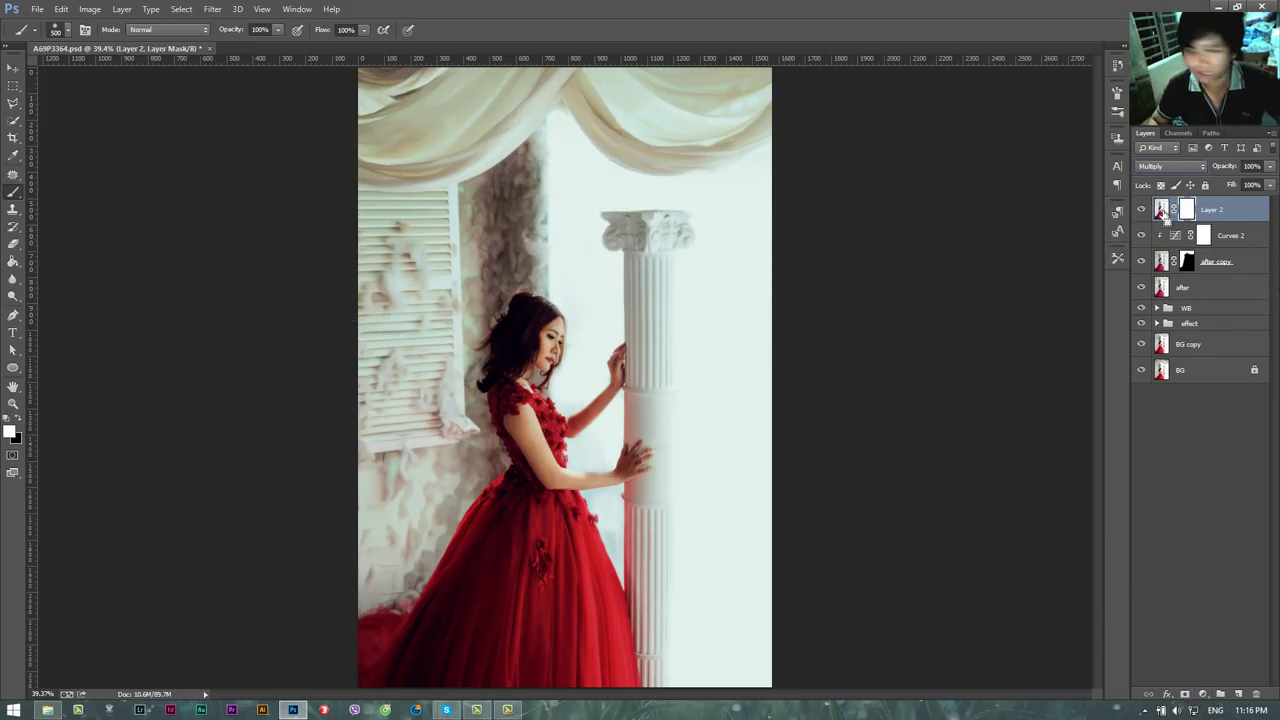
key(ctrl+i)
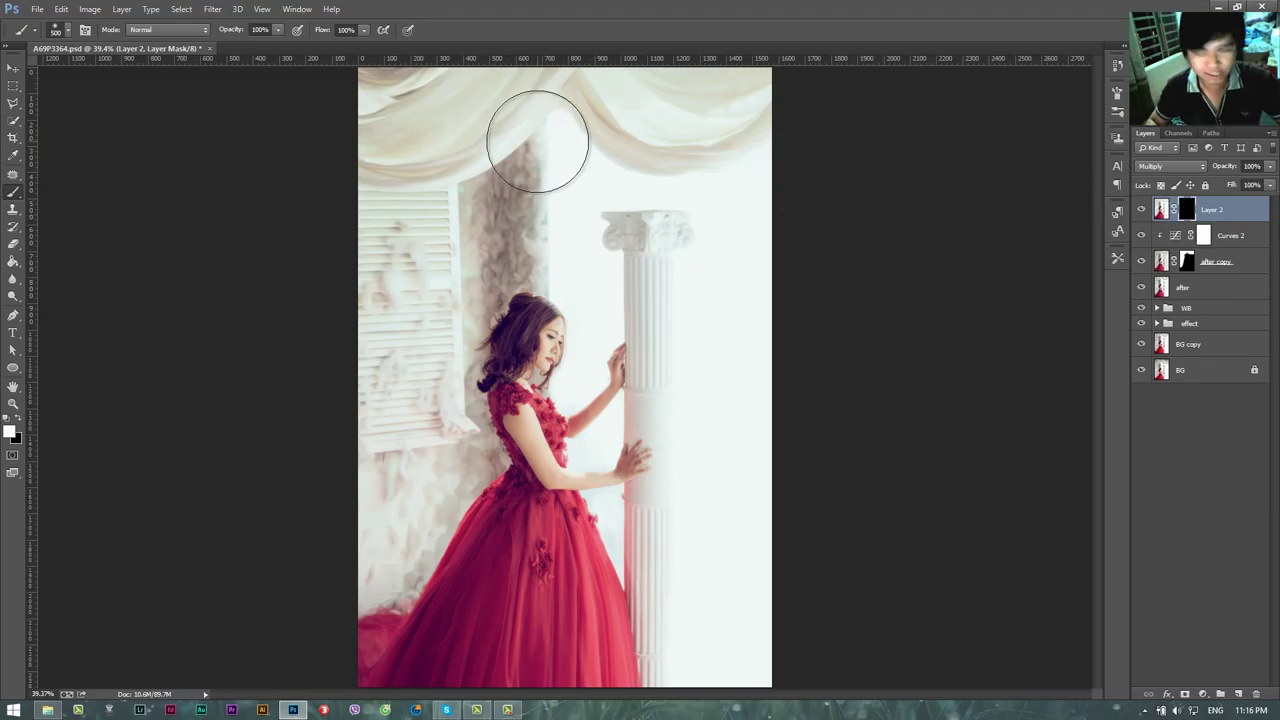
key(bracketright)
key(bracketright)
key(bracketright)
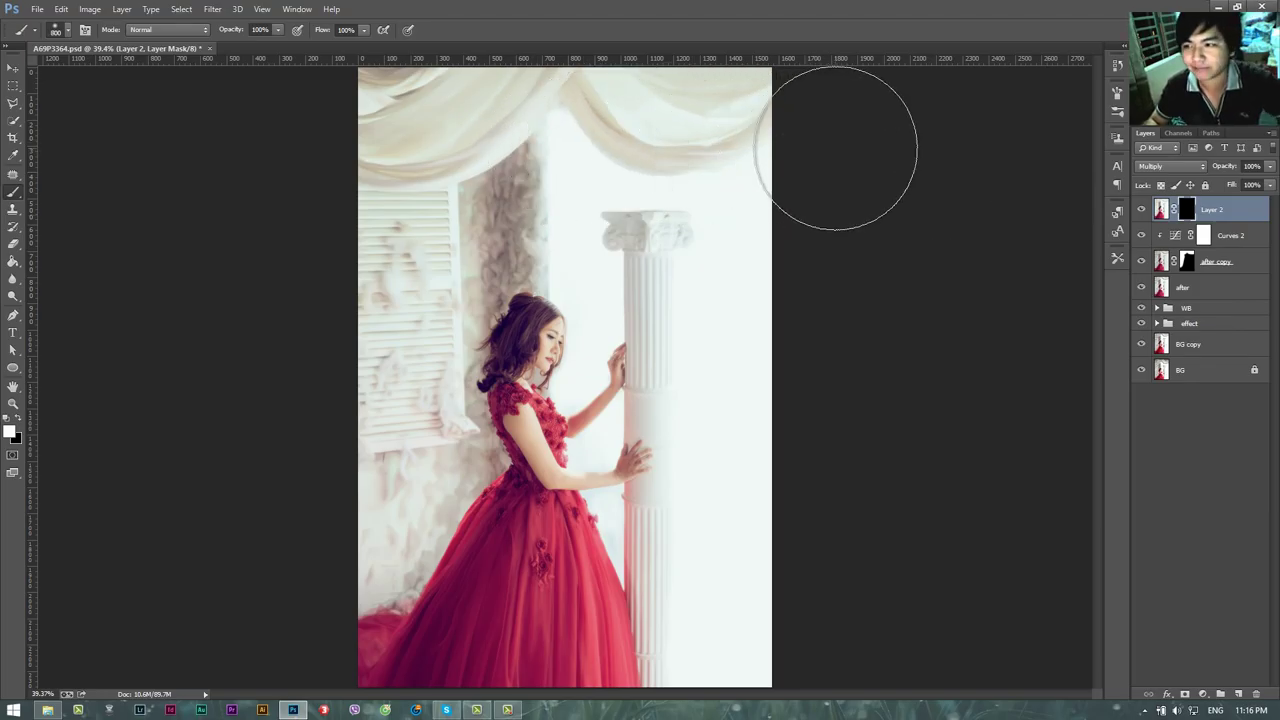
drag(565, 50, 490, 140)
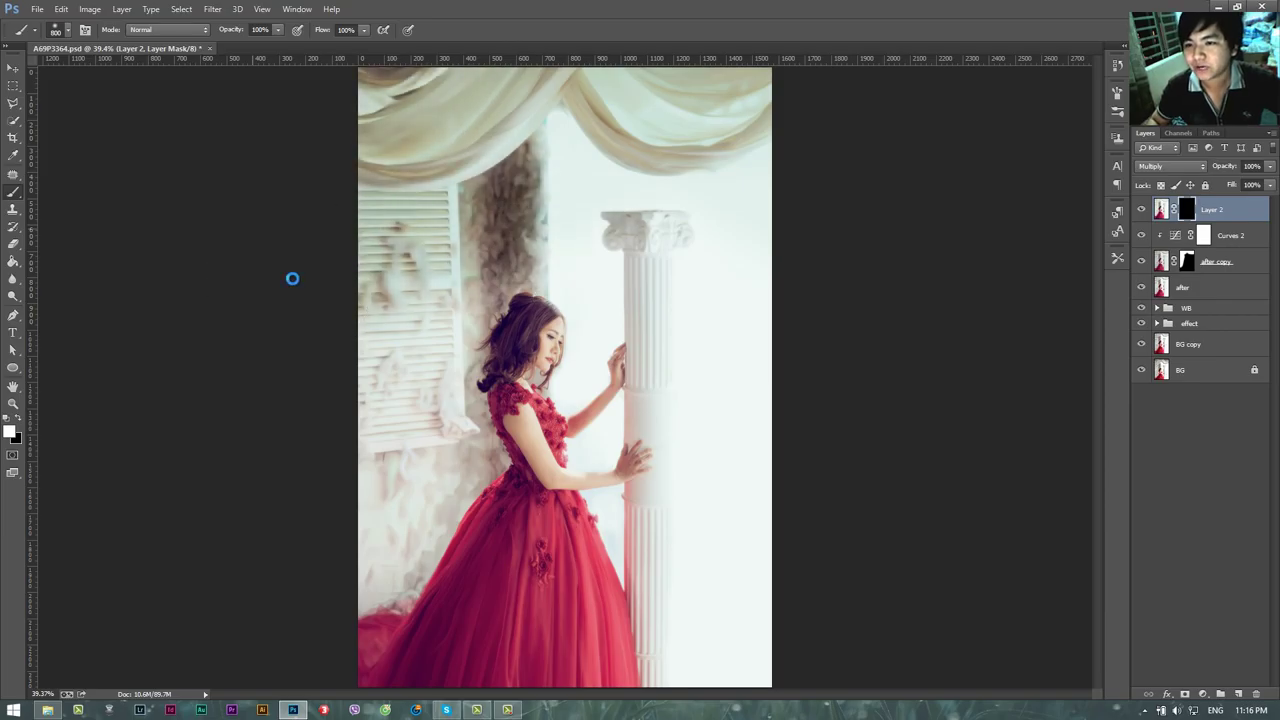
key(alt+BackSpace)
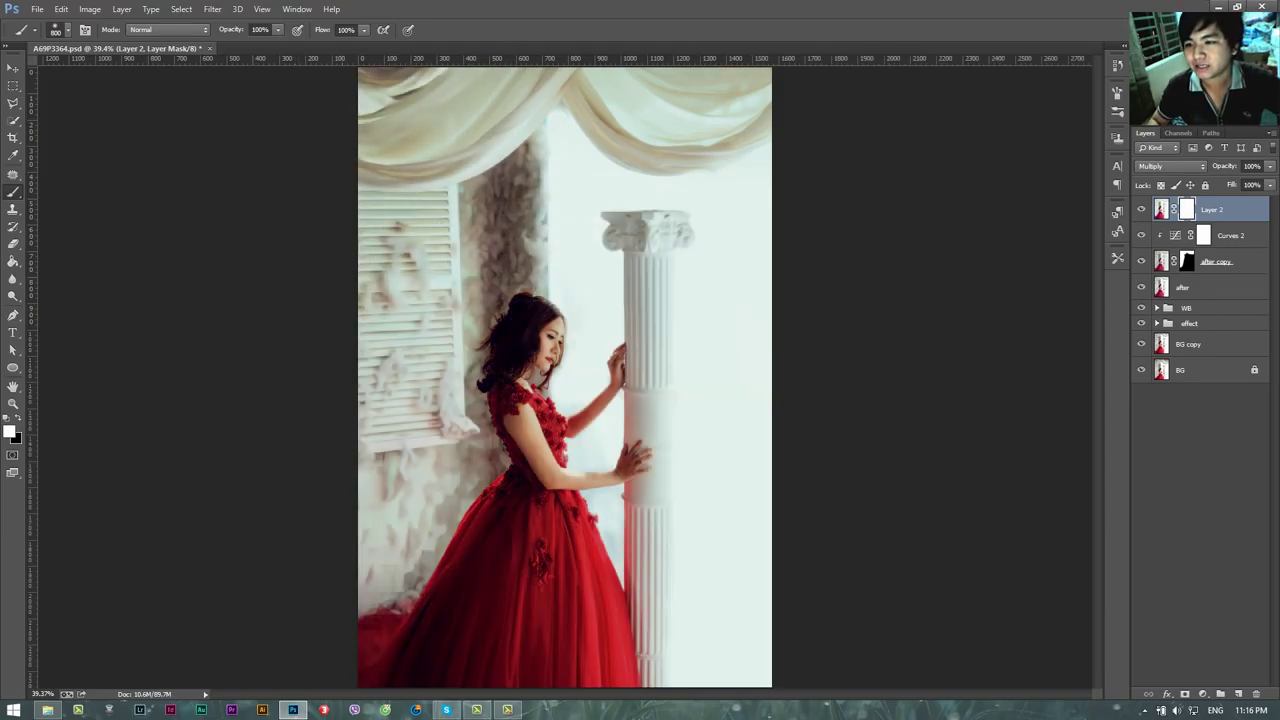
key(Delete)
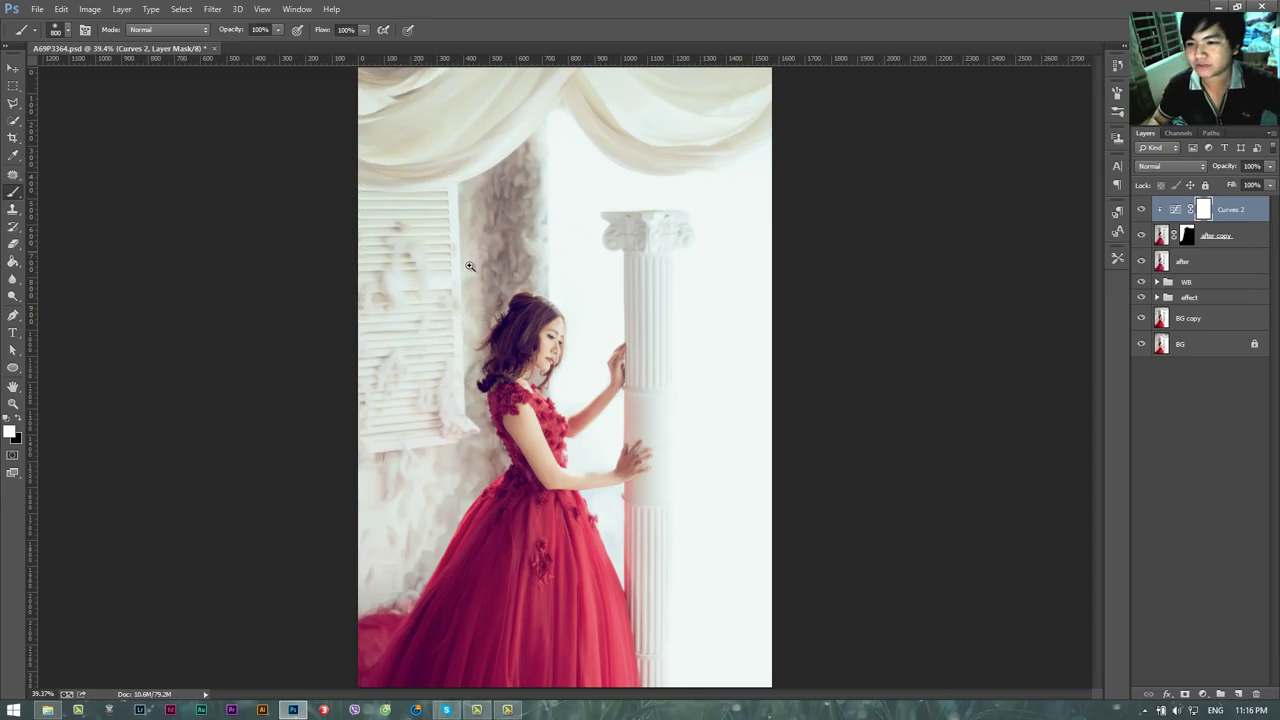
key(z)
alt+click(593, 301)
click(588, 388)
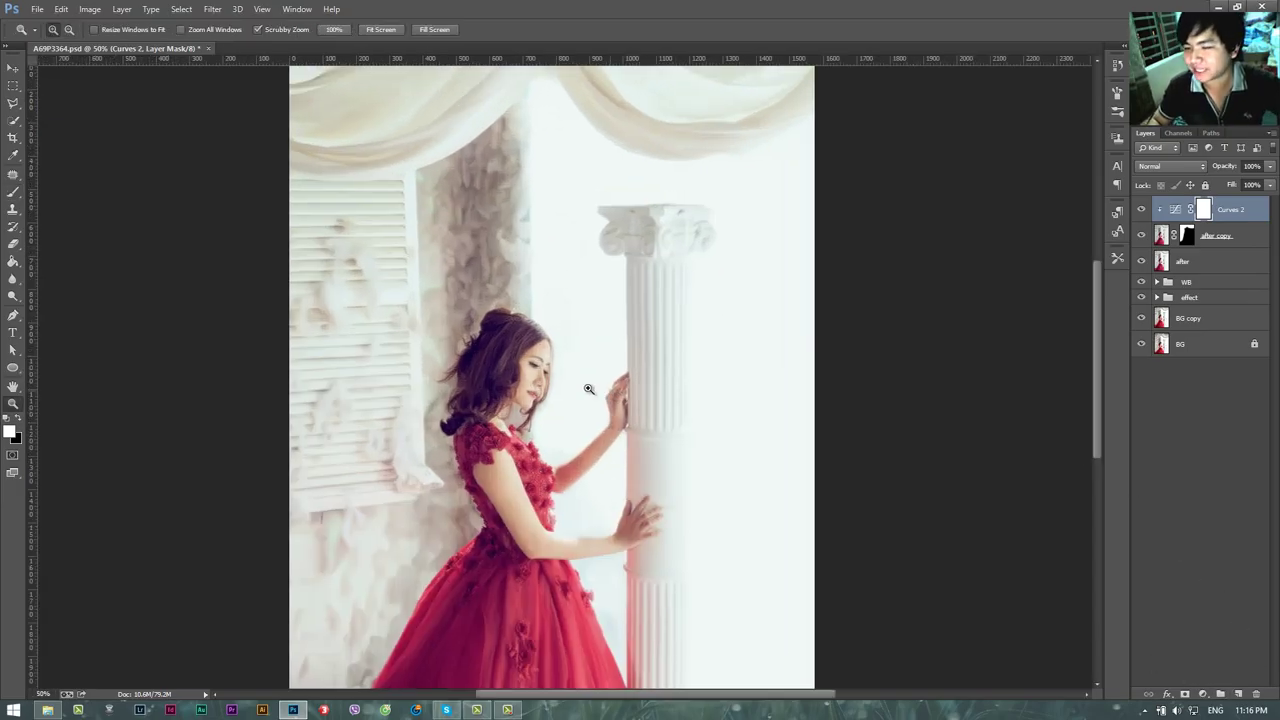
drag(538, 375, 578, 379)
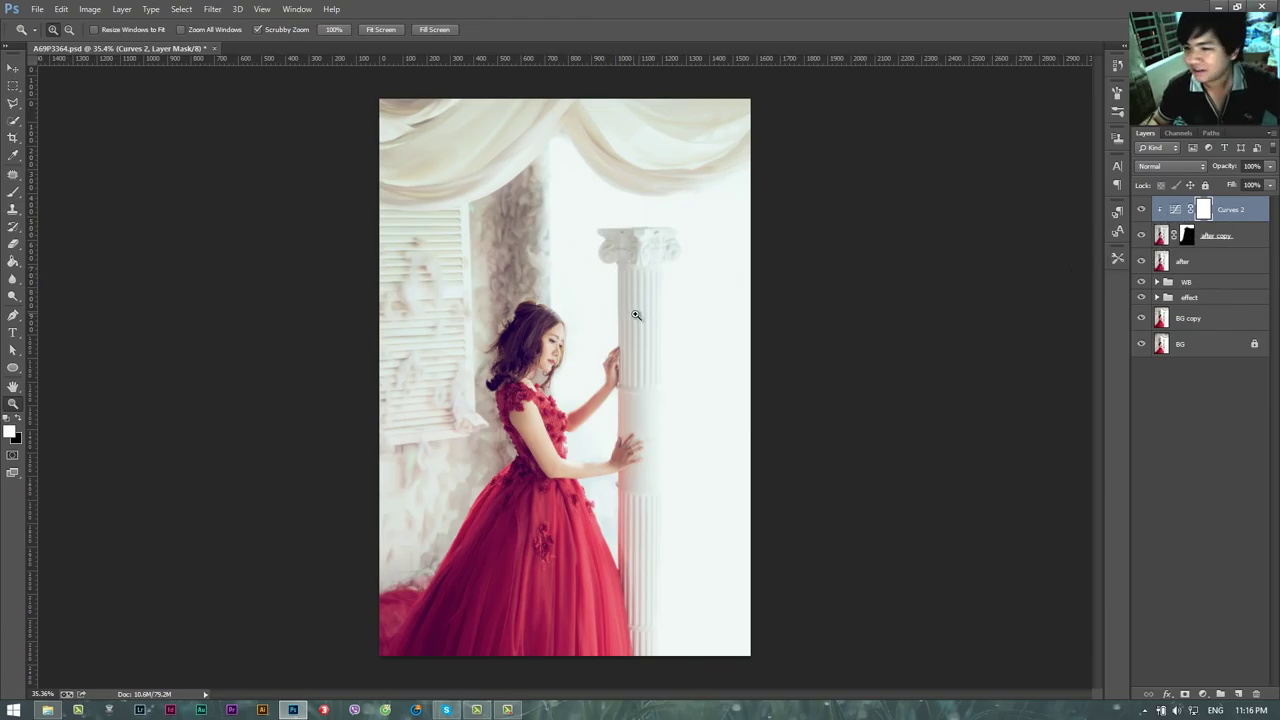
drag(1143, 236, 1143, 325)
click(1141, 316)
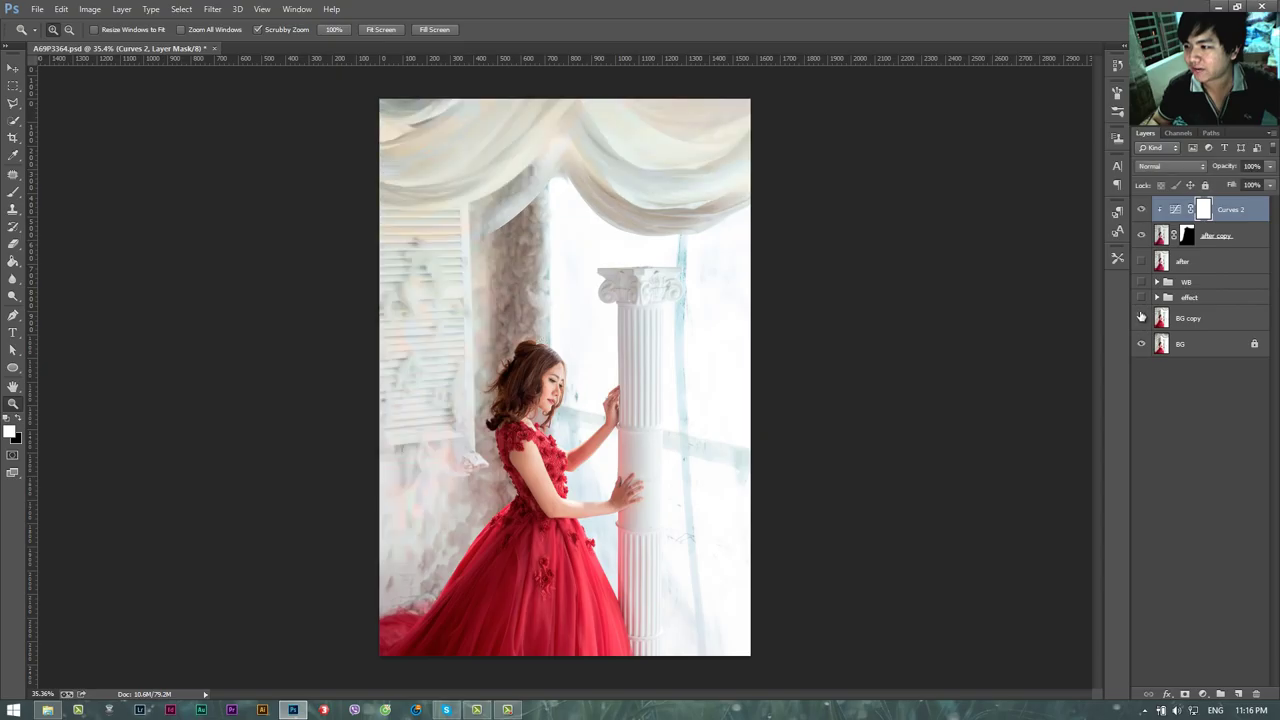
drag(1141, 261, 1142, 299)
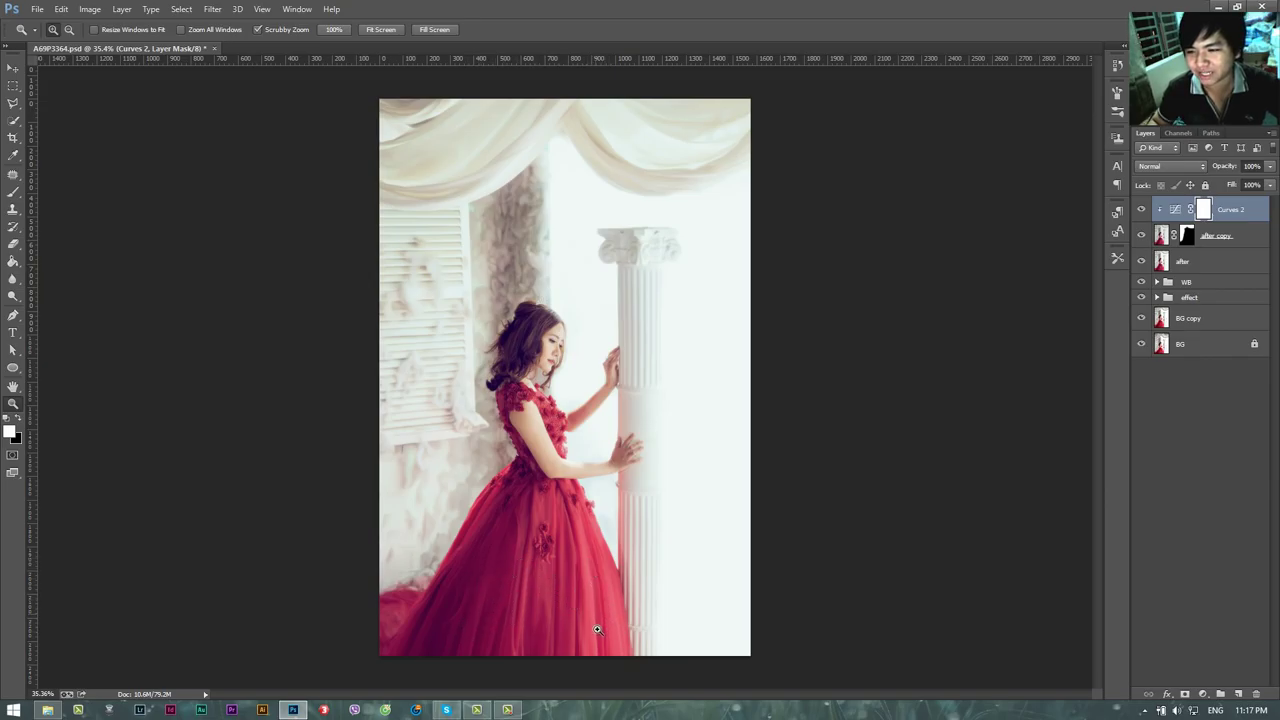
click(61, 9)
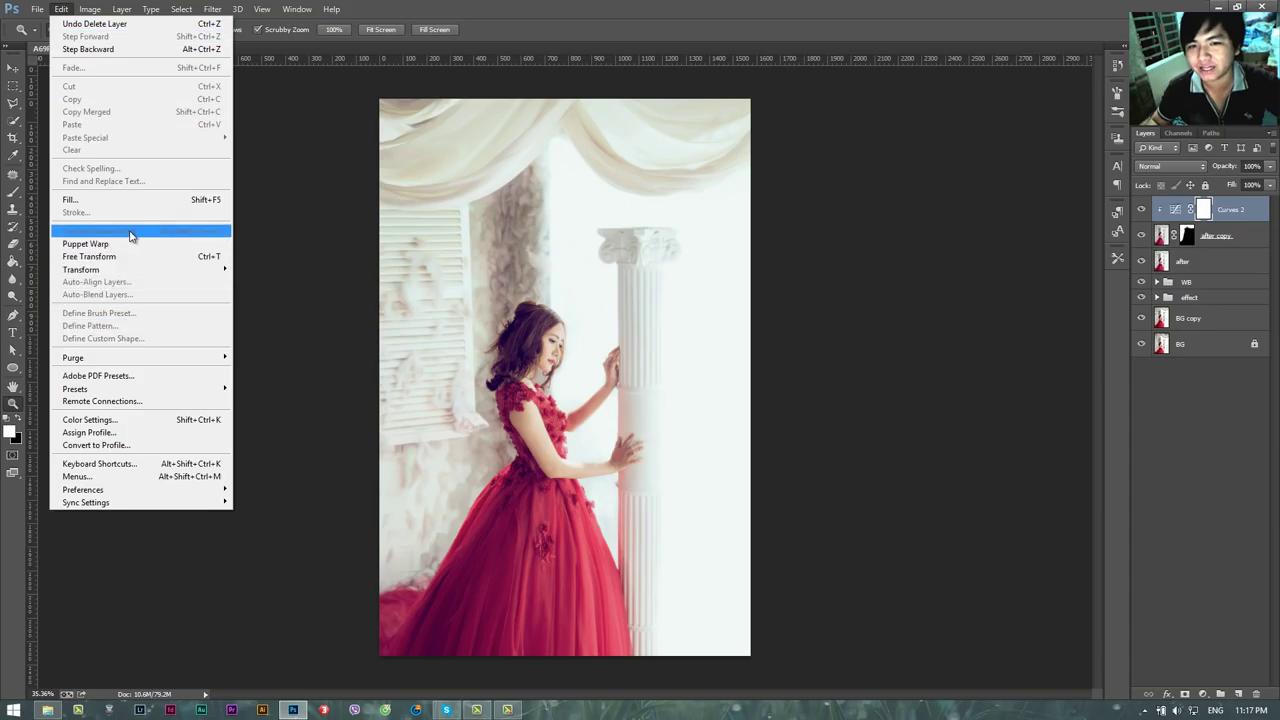
click(659, 36)
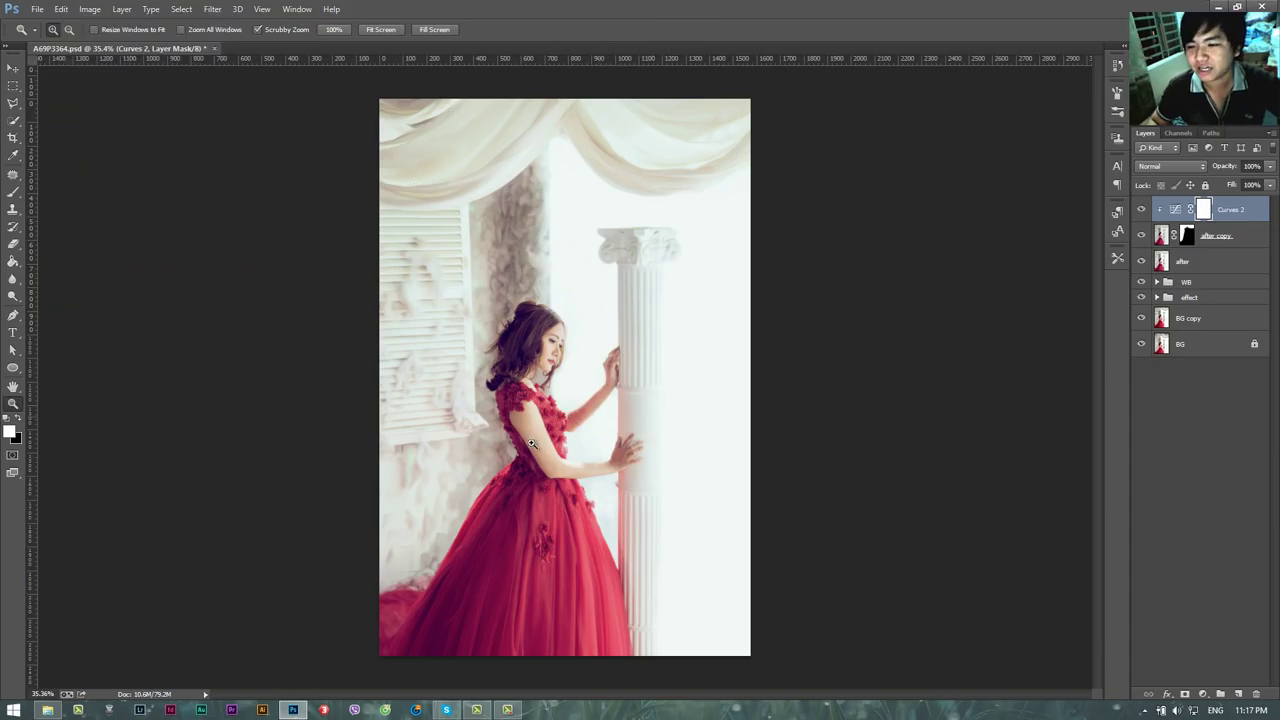